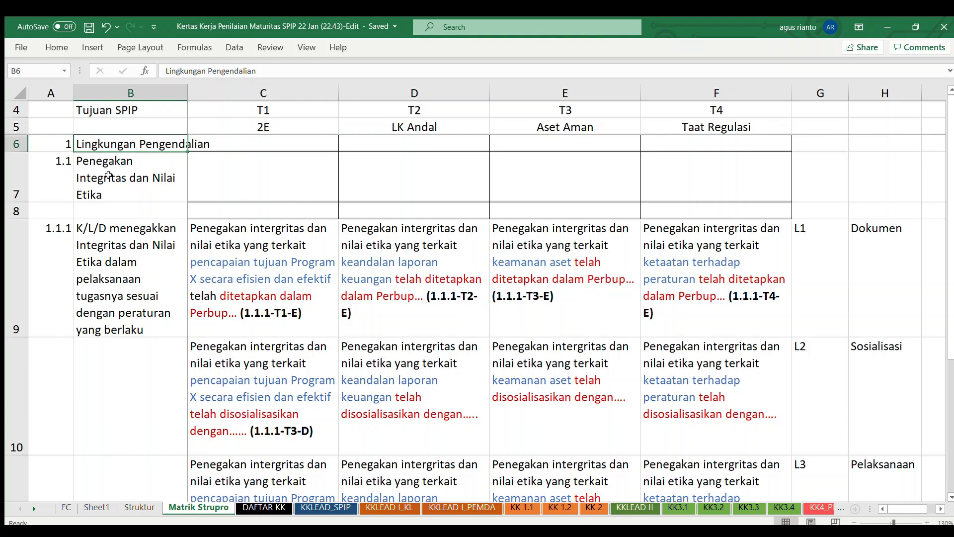
Review the numbering and descriptions of element 1, sub-element 1.1 and parameter 1.1.1 in the Matrik Strupro sheet.
{"action": "left_click", "coordinate": [108, 175]}
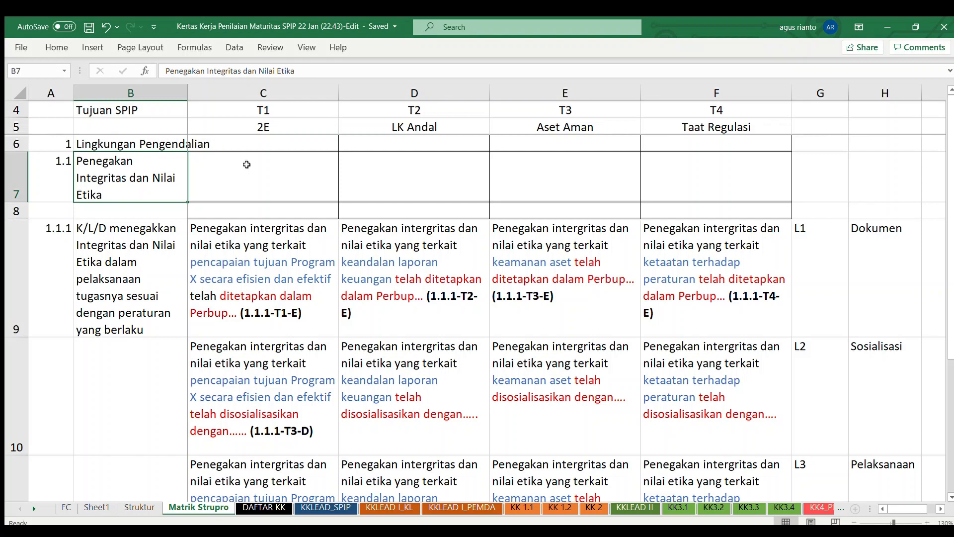
{"action": "left_click", "coordinate": [119, 260]}
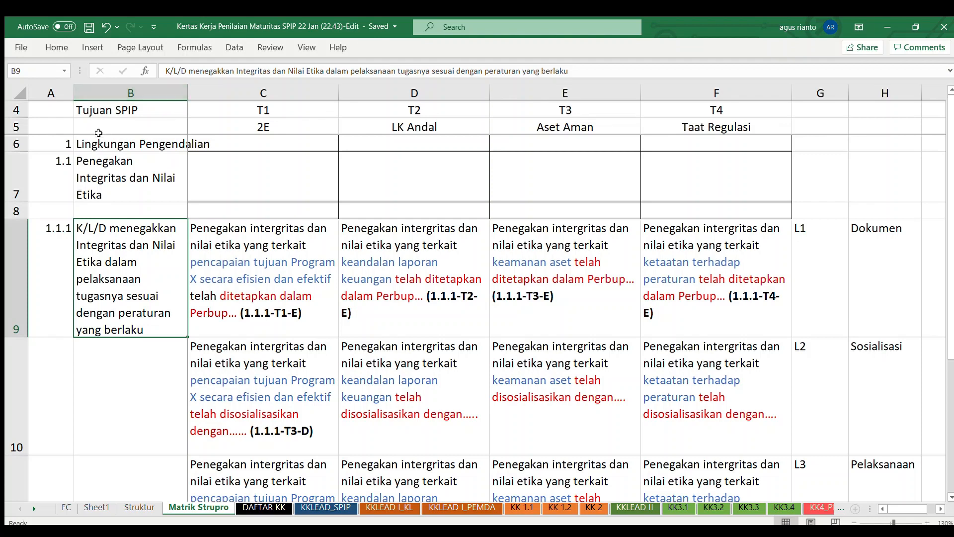
{"action": "left_click", "coordinate": [81, 146]}
{"action": "left_click", "coordinate": [55, 144]}
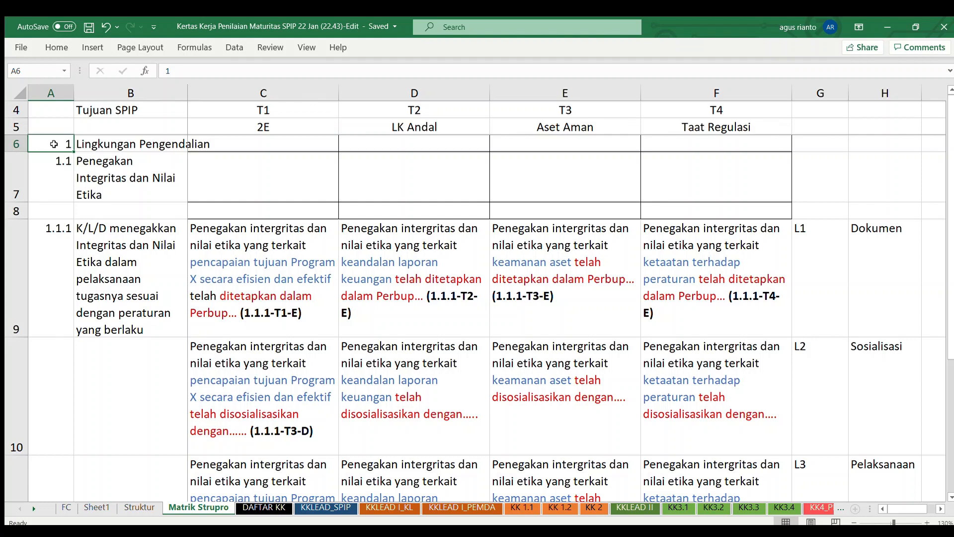
{"action": "key", "text": "Down"}
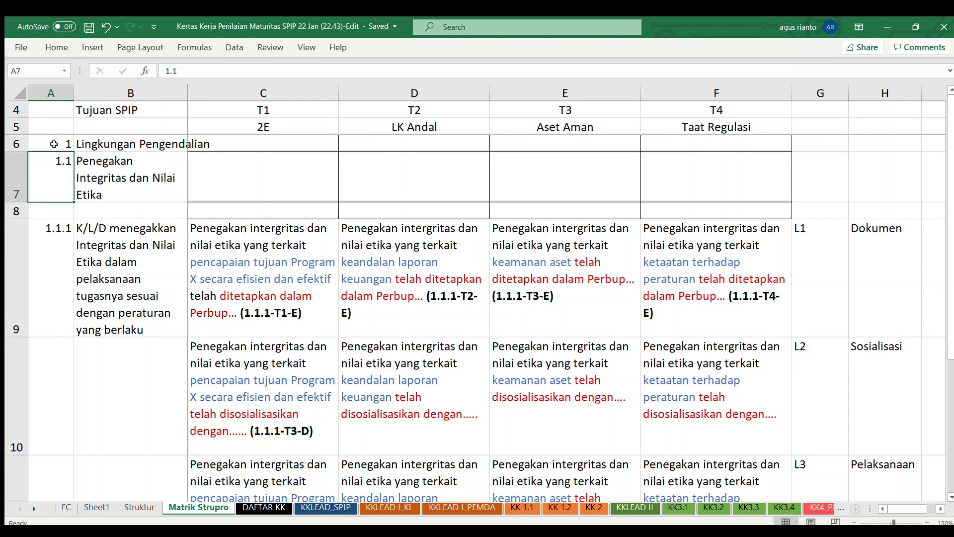
{"action": "key", "text": "Right"}
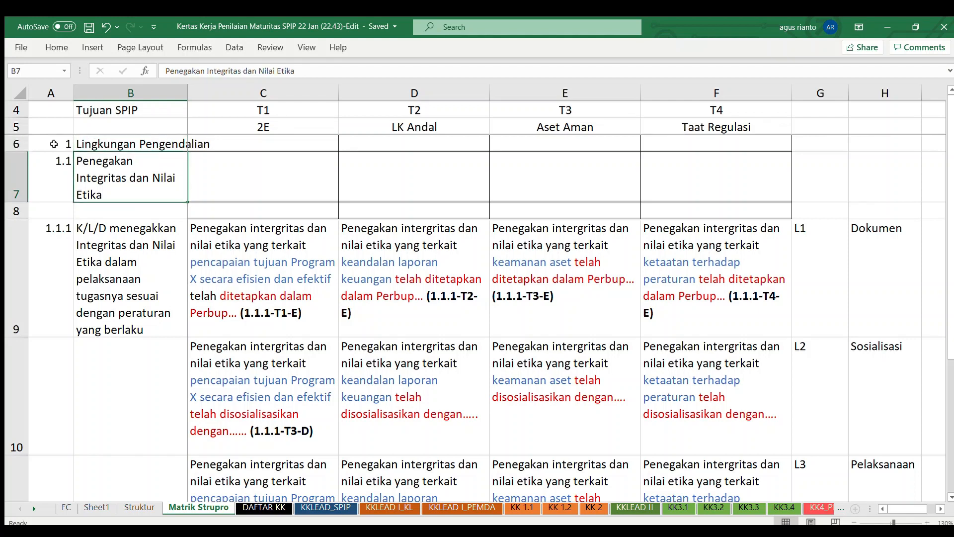
{"action": "key", "text": "Down"}
{"action": "key", "text": "Down"}
{"action": "key", "text": "Left"}
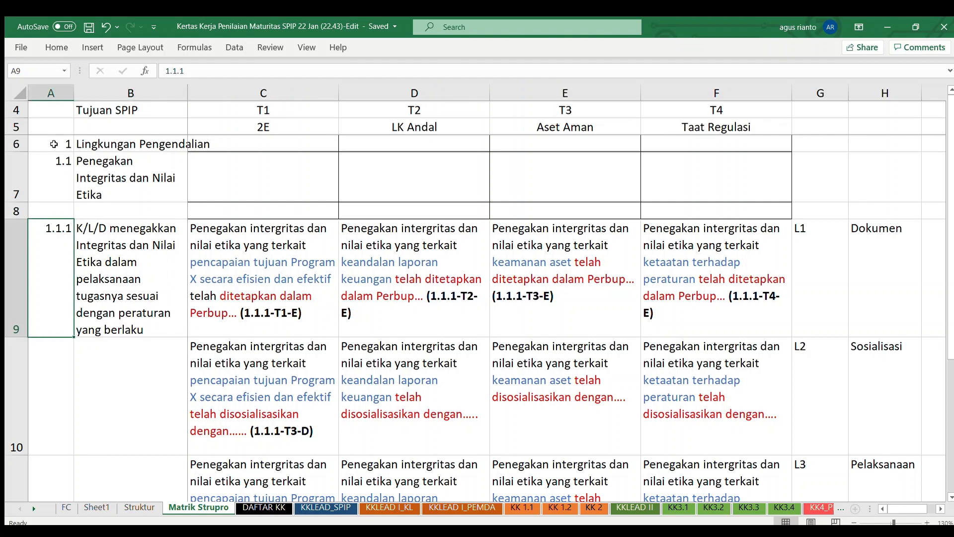
{"action": "key", "text": "Right"}
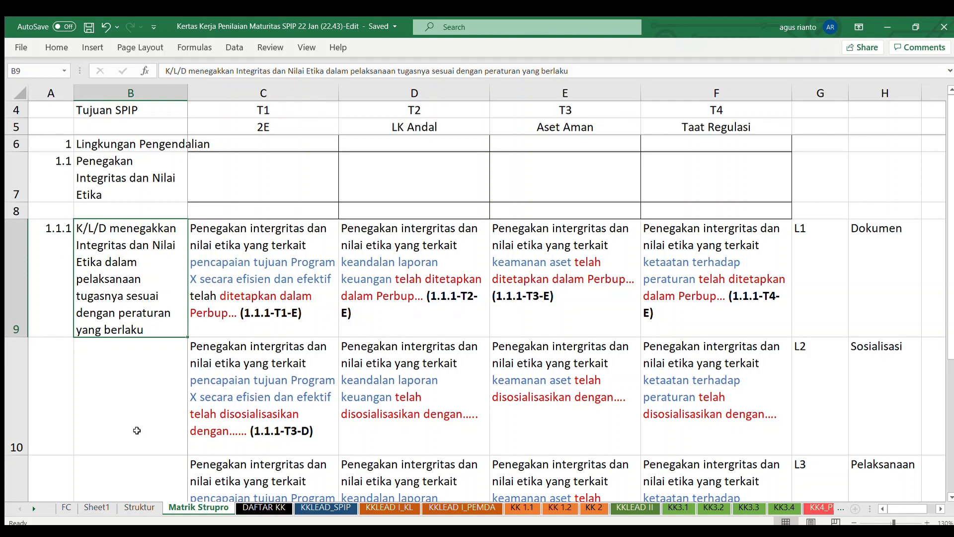
Examine the SPIP, MRI, IEPK and total parameter counts for Penegakan Integritas dan Nilai Etika on the Struktur sheet.
{"action": "left_click", "coordinate": [137, 508]}
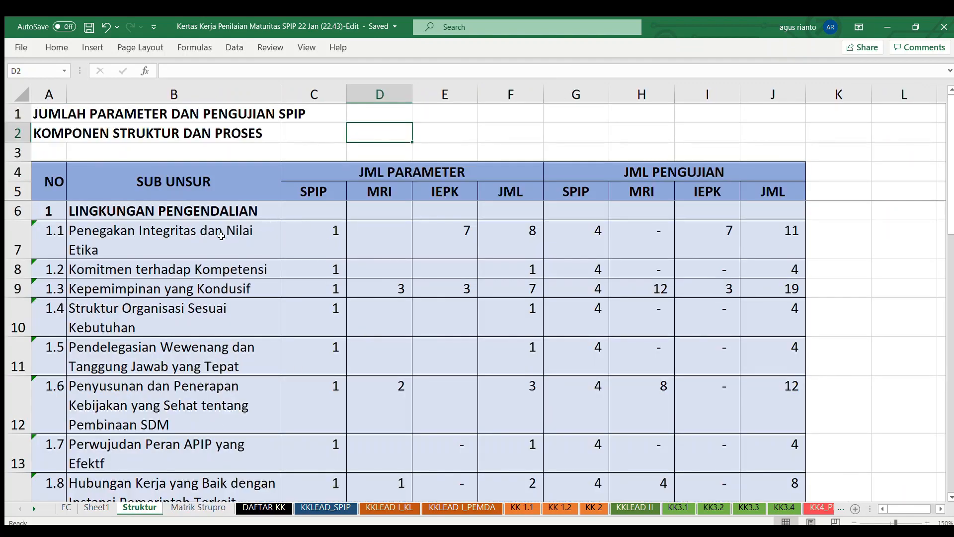
{"action": "left_click", "coordinate": [221, 236]}
{"action": "key", "text": "Up"}
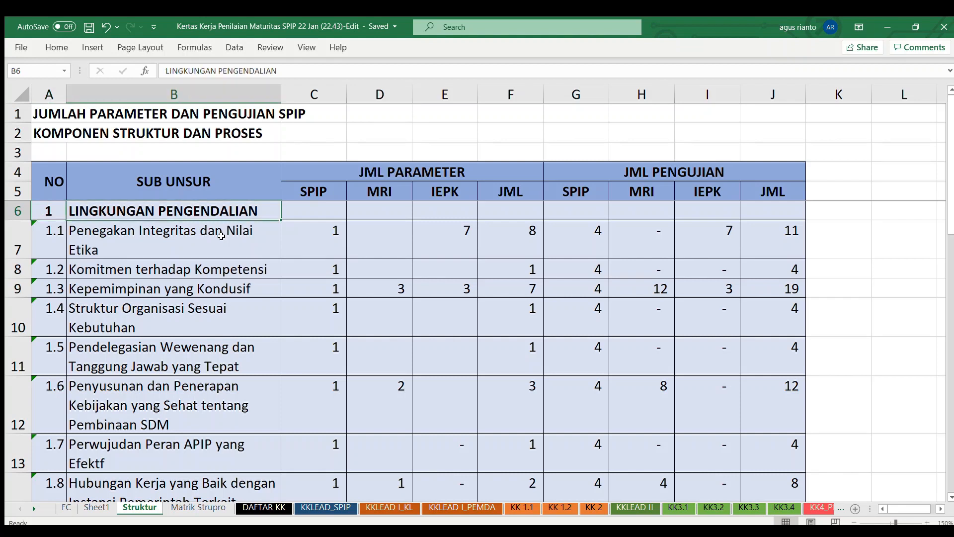
{"action": "key", "text": "Down"}
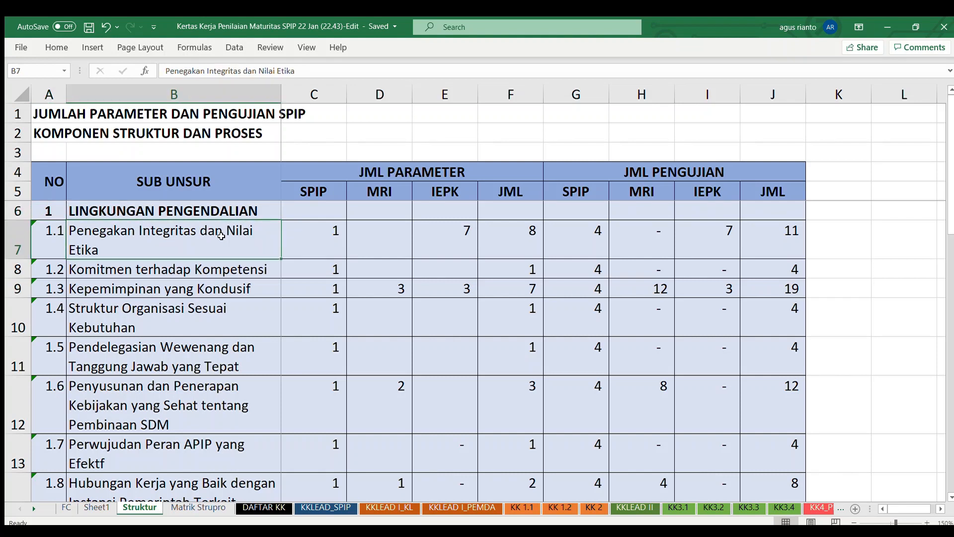
{"action": "key", "text": "Right"}
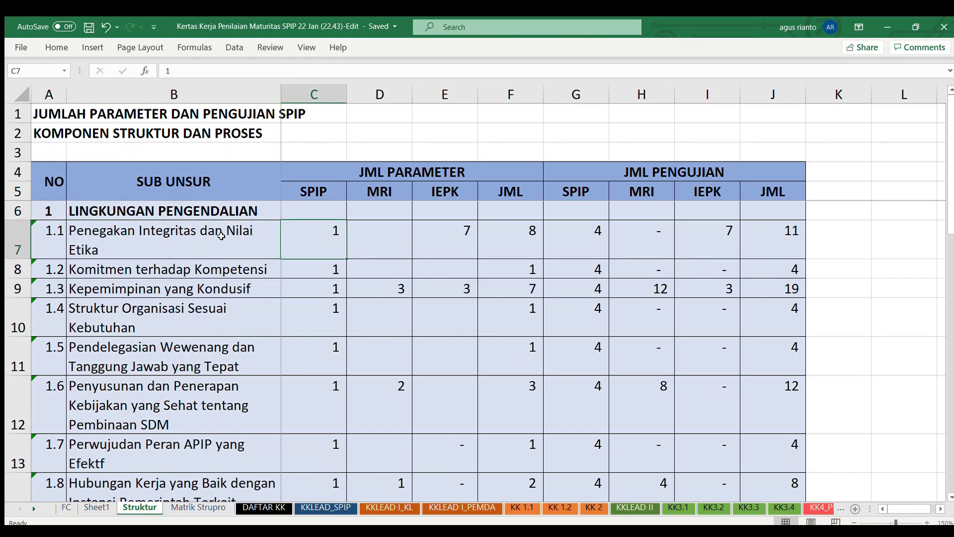
{"action": "key", "text": "Right"}
{"action": "key", "text": "Right"}
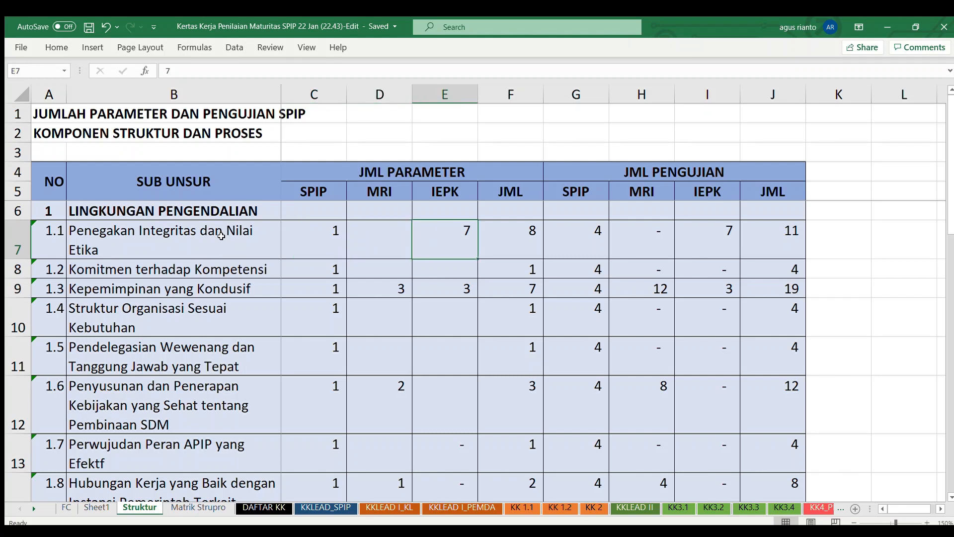
{"action": "key", "text": "Left"}
{"action": "key", "text": "Left"}
{"action": "key", "text": "Left"}
{"action": "key", "text": "Left"}
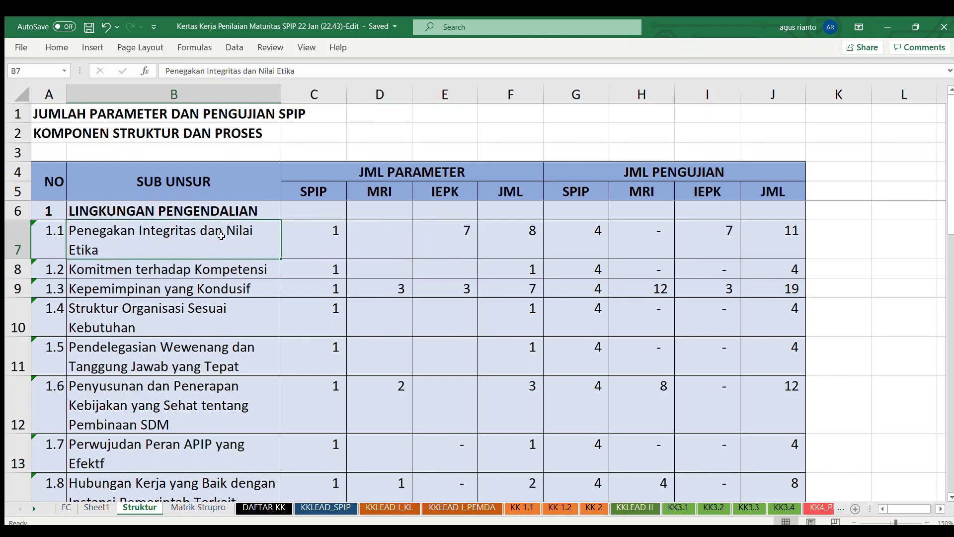
{"action": "key", "text": "Up"}
{"action": "key", "text": "Right"}
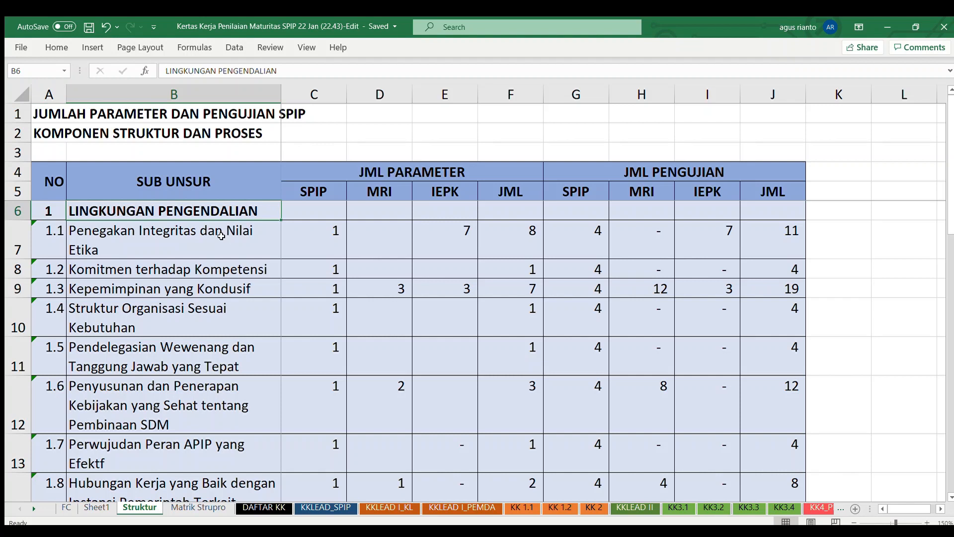
{"action": "key", "text": "Down"}
{"action": "key", "text": "Right"}
{"action": "key", "text": "Right"}
{"action": "key", "text": "Right"}
{"action": "key", "text": "Right"}
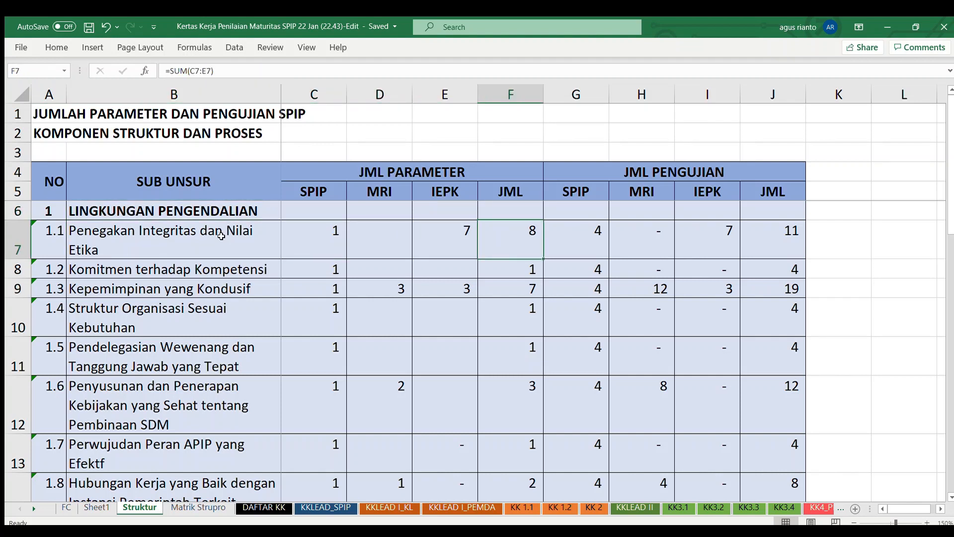
{"action": "key", "text": "Left"}
{"action": "key", "text": "Left"}
{"action": "key", "text": "Left"}
{"action": "key", "text": "Left"}
{"action": "key", "text": "Left"}
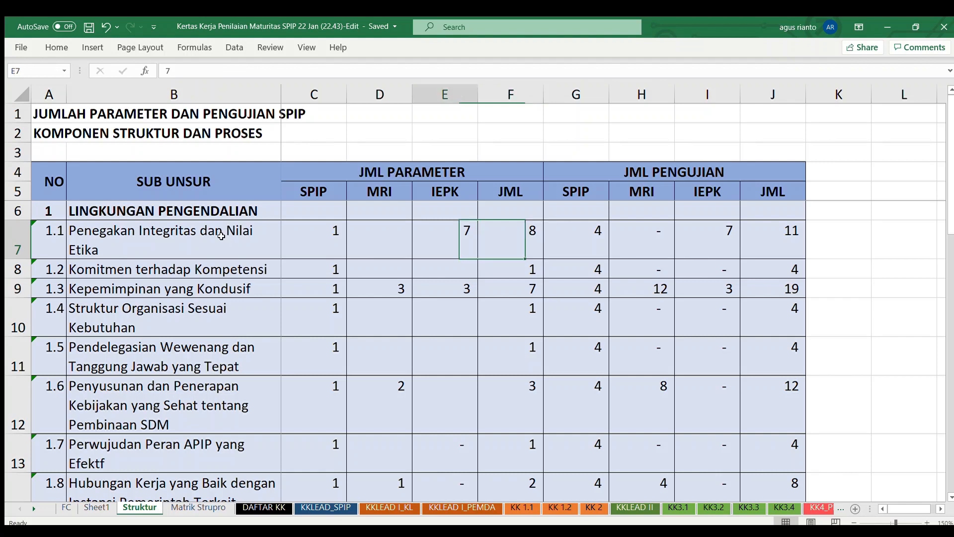
{"action": "key", "text": "Up"}
{"action": "key", "text": "Down"}
Examine the parameter counts for sub-elements 1.2 Komitmen terhadap Kompetensi and 1.3 Kepemimpinan yang Kondusif.
{"action": "key", "text": "Down"}
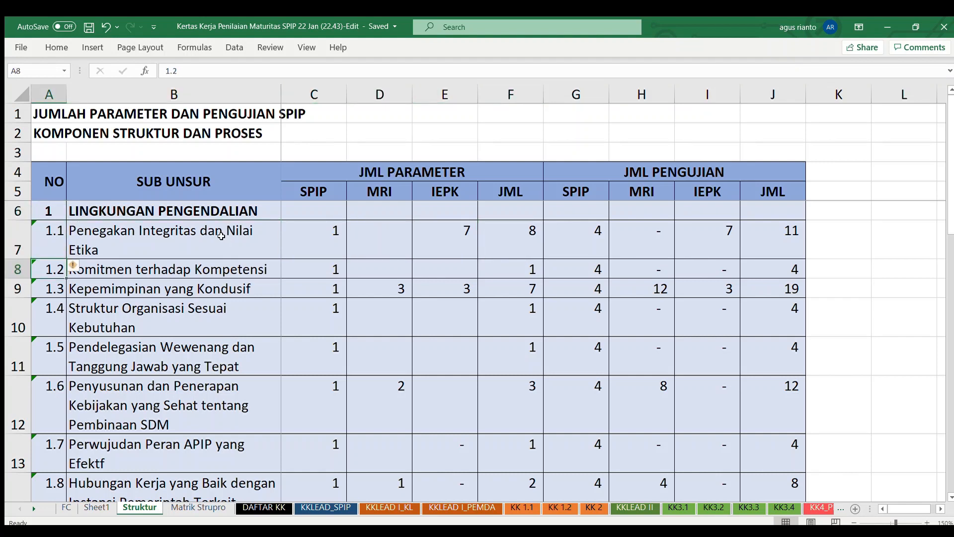
{"action": "key", "text": "Right"}
{"action": "key", "text": "Right"}
{"action": "key", "text": "Right"}
{"action": "key", "text": "Right"}
{"action": "key", "text": "Right"}
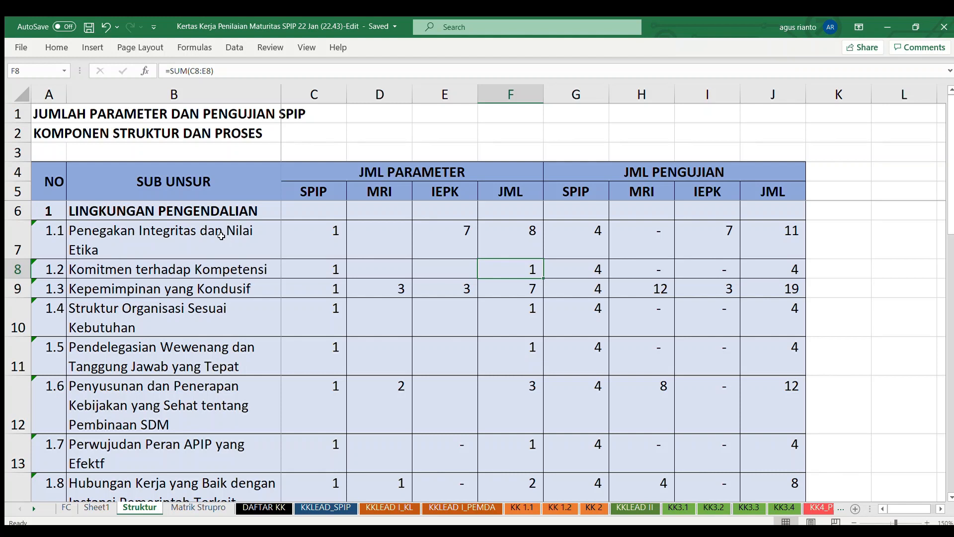
{"action": "key", "text": "Down"}
{"action": "key", "text": "Left"}
{"action": "key", "text": "Left"}
{"action": "key", "text": "Left"}
{"action": "key", "text": "Left"}
{"action": "key", "text": "Left"}
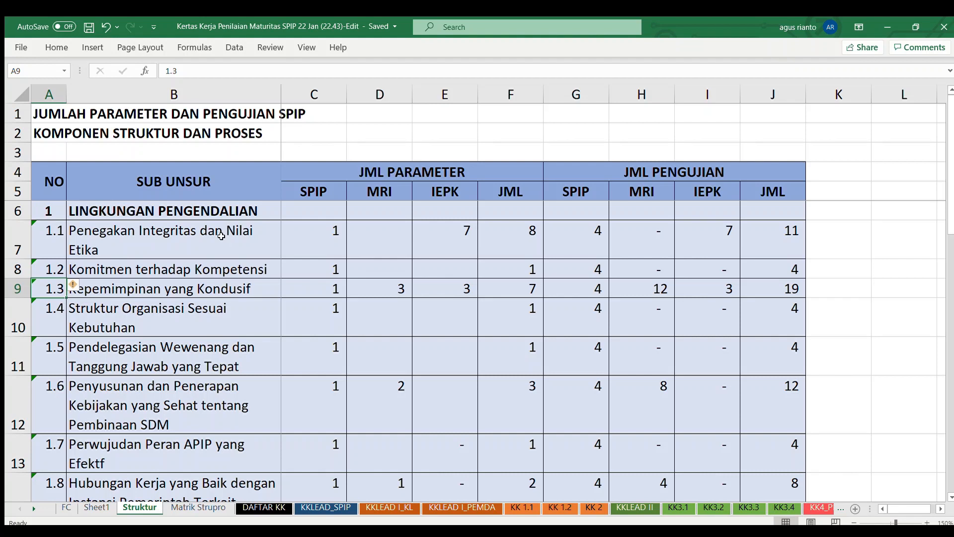
{"action": "key", "text": "Right"}
{"action": "key", "text": "Right"}
{"action": "key", "text": "Right"}
{"action": "key", "text": "Right"}
{"action": "key", "text": "Right"}
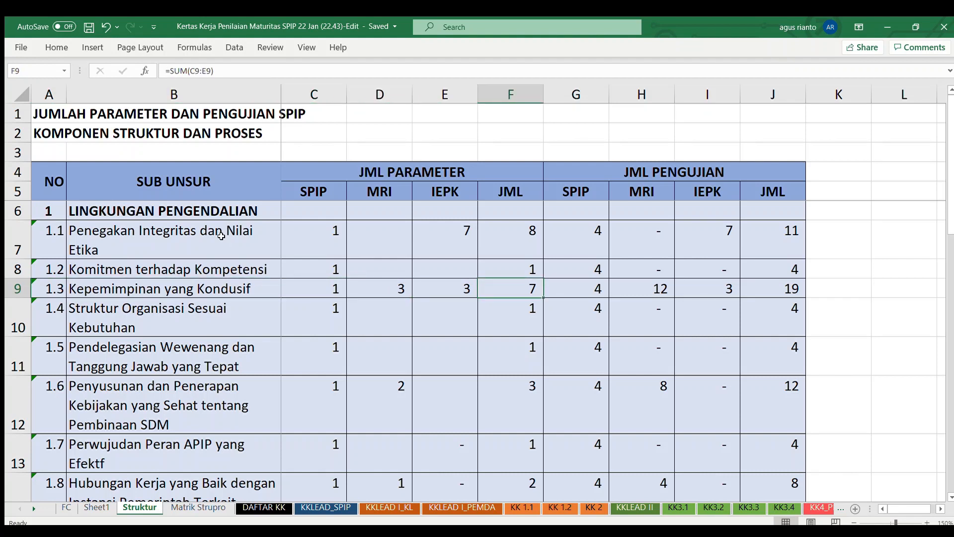
Review the total parameter counts of the remaining sub-elements down to the grand total row 36.
{"action": "key", "text": "Down"}
{"action": "key", "text": "Down"}
{"action": "key", "text": "Down"}
{"action": "key", "text": "Down"}
{"action": "key", "text": "Down"}
{"action": "key", "text": "Down"}
{"action": "key", "text": "Down"}
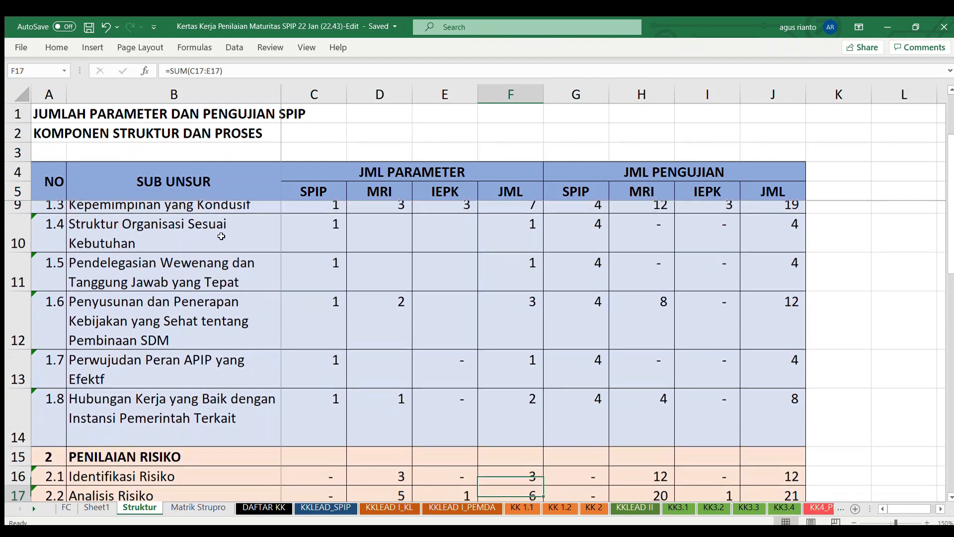
{"action": "key", "text": "Down"}
{"action": "key", "text": "Down"}
{"action": "key", "text": "Down"}
{"action": "key", "text": "Down"}
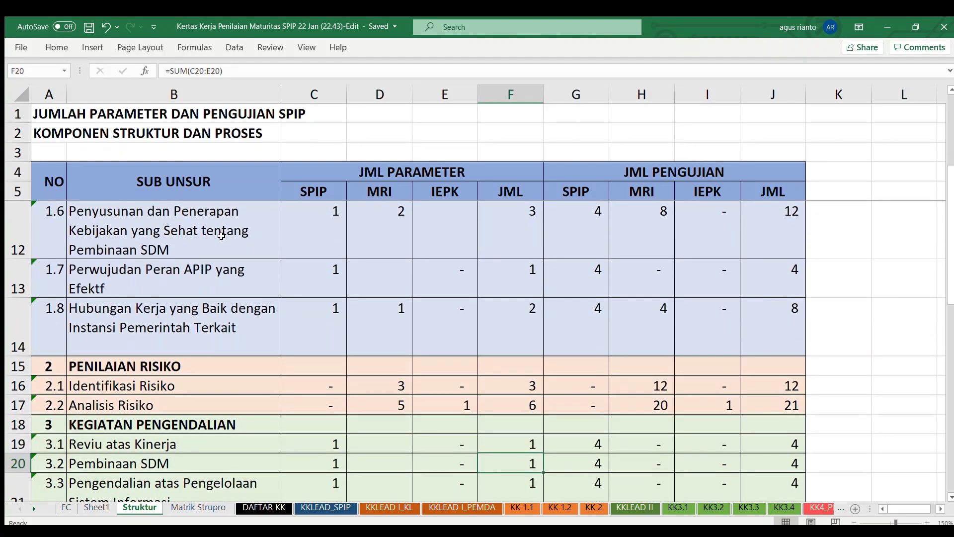
{"action": "key", "text": "Down"}
{"action": "key", "text": "Down"}
{"action": "key", "text": "Down"}
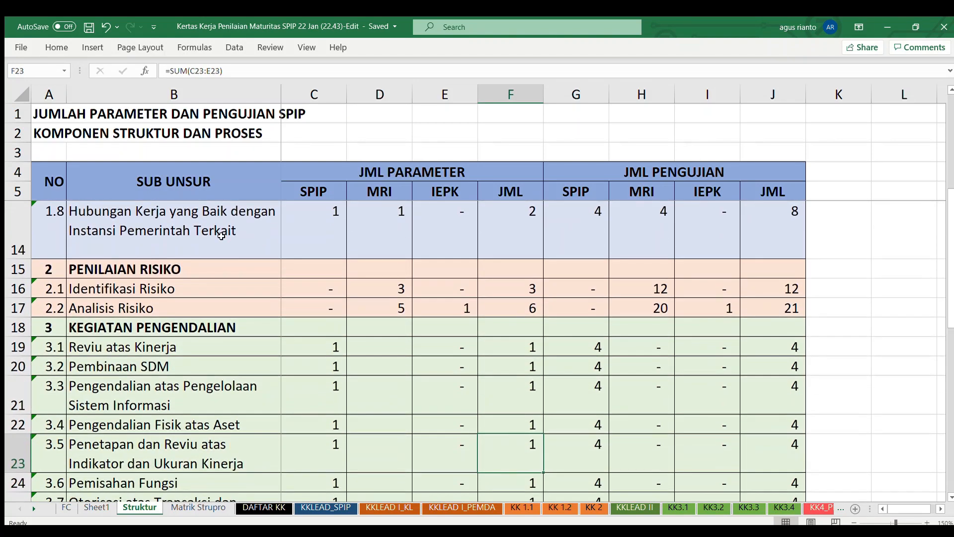
{"action": "key", "text": "Down"}
{"action": "key", "text": "Down"}
{"action": "key", "text": "Down"}
{"action": "key", "text": "Down"}
{"action": "key", "text": "Down"}
{"action": "key", "text": "Down"}
{"action": "key", "text": "Down"}
{"action": "key", "text": "Down"}
{"action": "key", "text": "Down"}
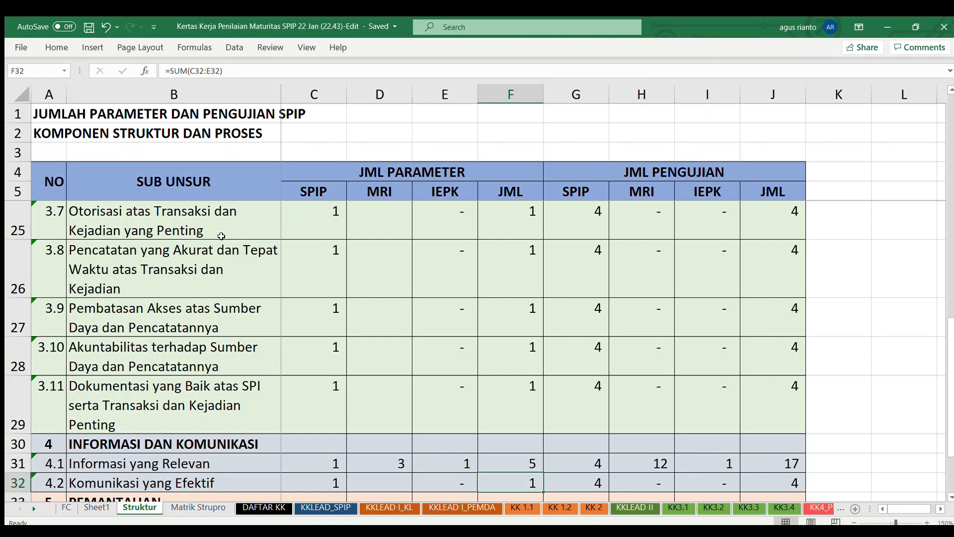
{"action": "key", "text": "Down"}
{"action": "key", "text": "Down"}
{"action": "key", "text": "Down"}
{"action": "key", "text": "Down"}
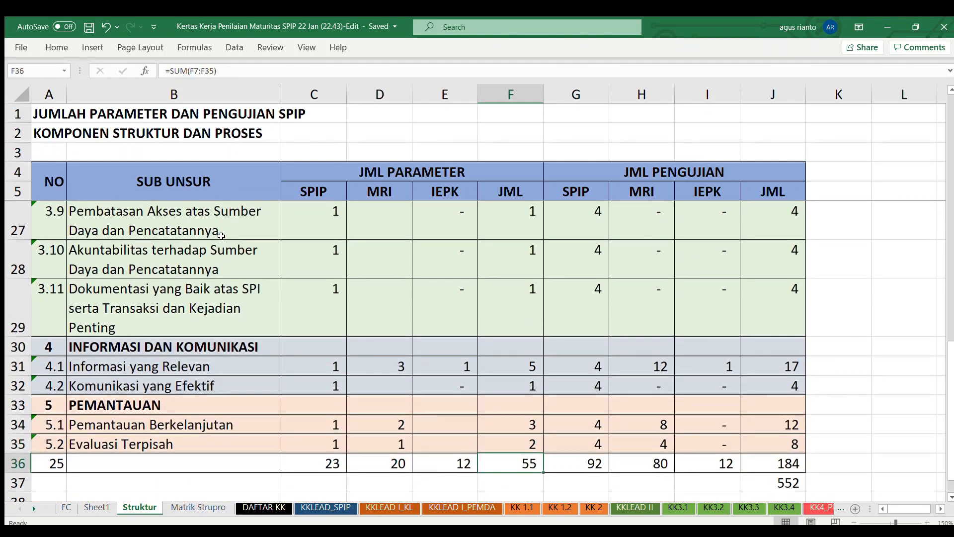
Examine the sub-element count and the SPIP, MRI, IEPK and overall parameter totals in row 36.
{"action": "key", "text": "Left"}
{"action": "key", "text": "Left"}
{"action": "key", "text": "Left"}
{"action": "key", "text": "Left"}
{"action": "key", "text": "Left"}
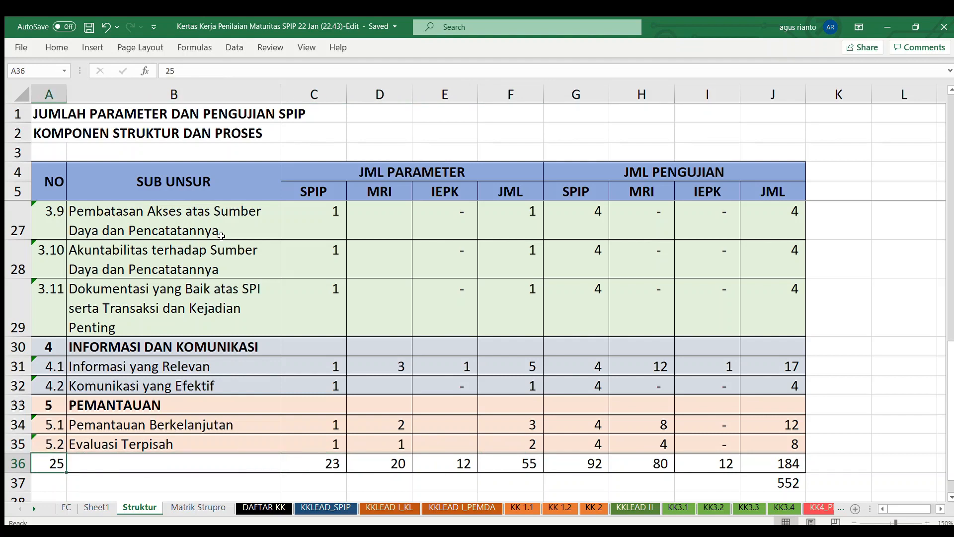
{"action": "key", "text": "Right"}
{"action": "key", "text": "Right"}
{"action": "key", "text": "Right"}
{"action": "key", "text": "Right"}
{"action": "key", "text": "Right"}
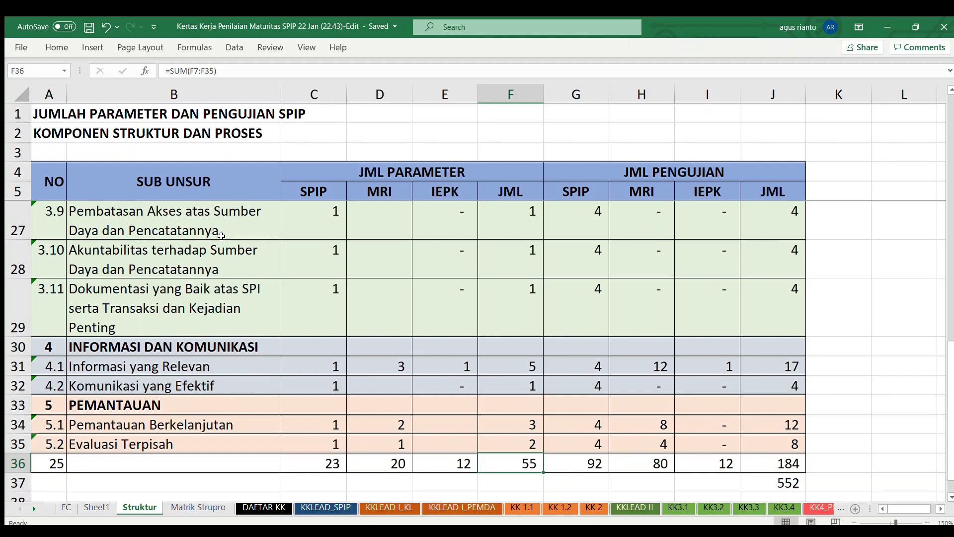
{"action": "key", "text": "Left"}
{"action": "key", "text": "Left"}
{"action": "key", "text": "Left"}
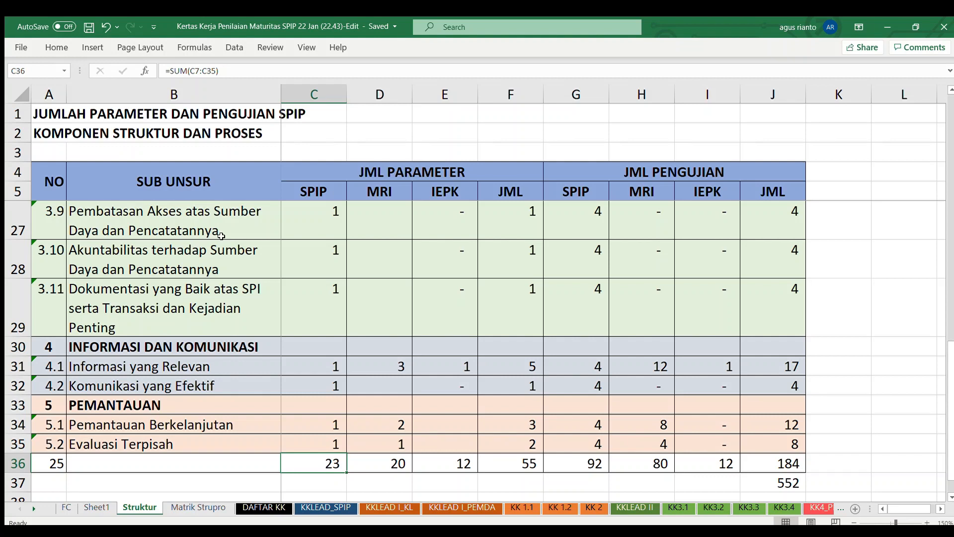
{"action": "key", "text": "Right"}
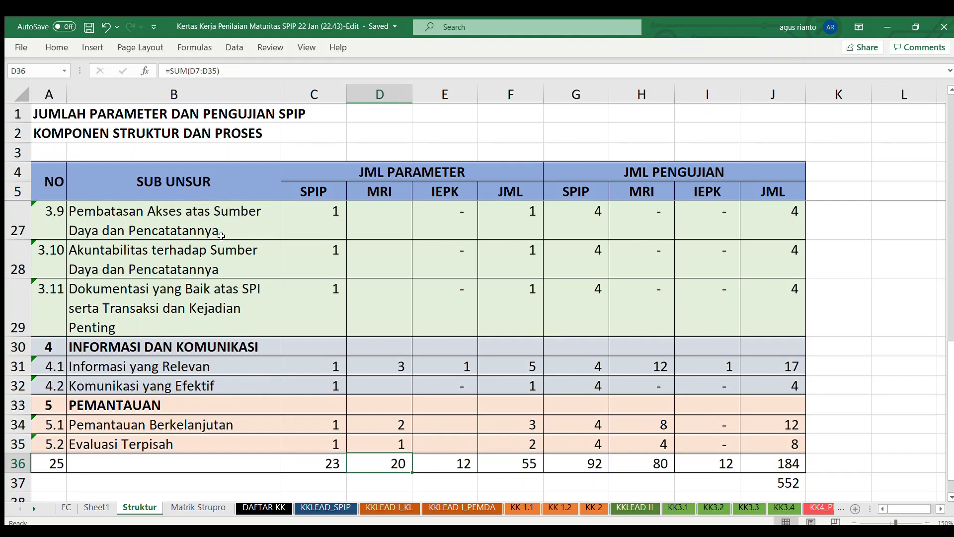
{"action": "key", "text": "Right"}
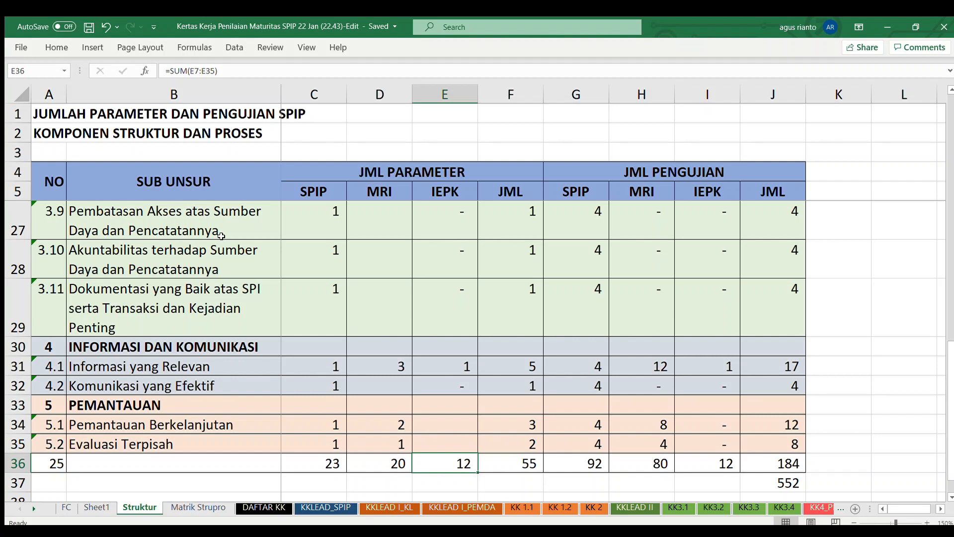
{"action": "key", "text": "Right"}
{"action": "key", "text": "Left"}
{"action": "key", "text": "Left"}
{"action": "key", "text": "Left"}
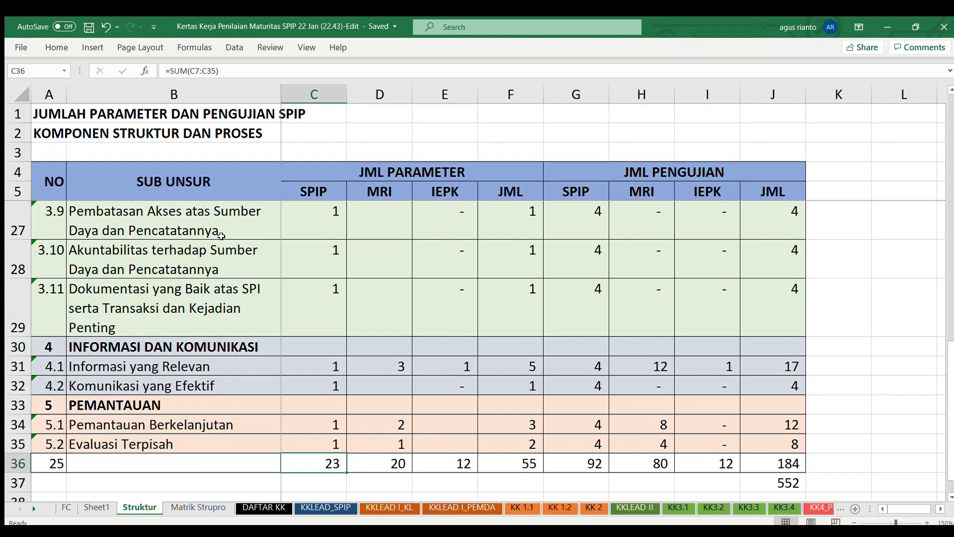
Enter the label "Tujuan SPIP" in cell B37, below the totals row.
{"action": "key", "text": "Down"}
{"action": "key", "text": "Down"}
{"action": "key", "text": "Up"}
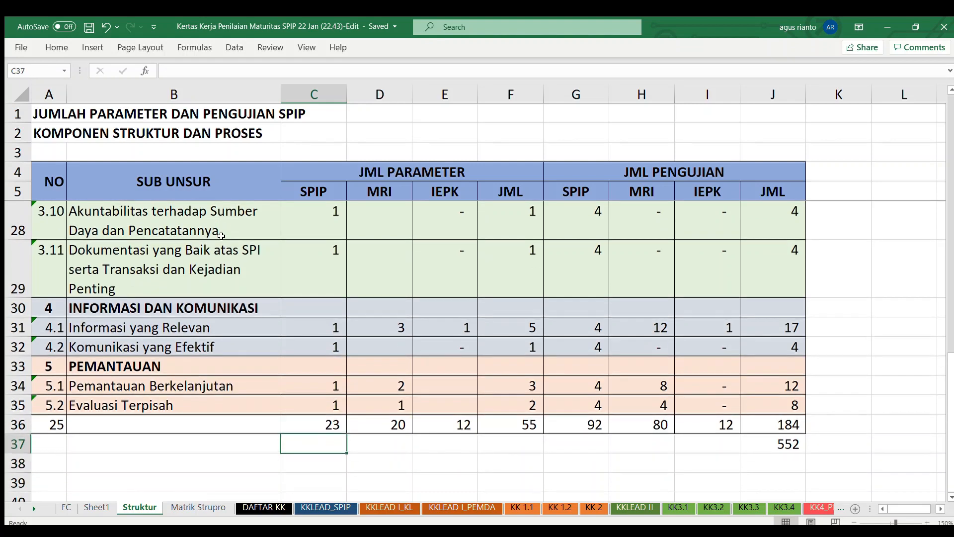
{"action": "key", "text": "Left"}
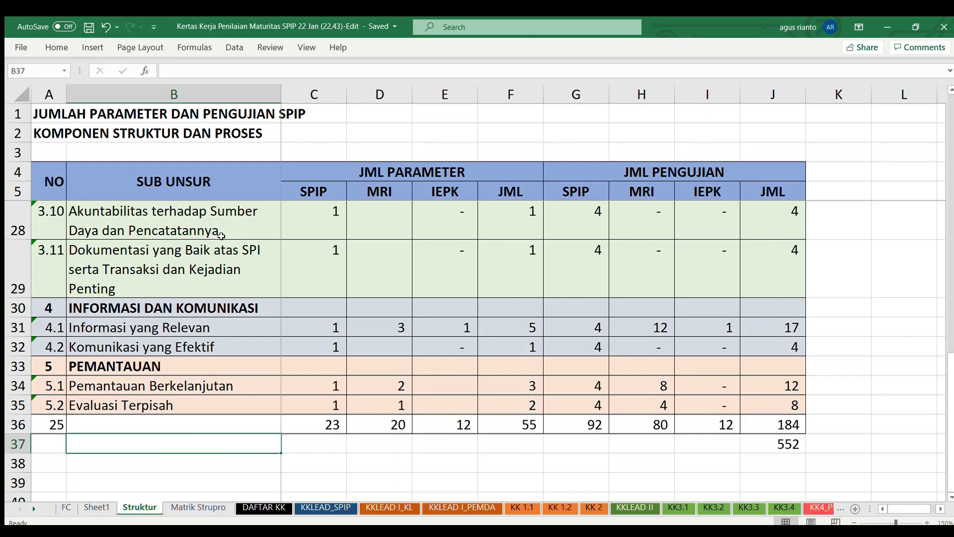
{"action": "type", "text": "Tujuan"}
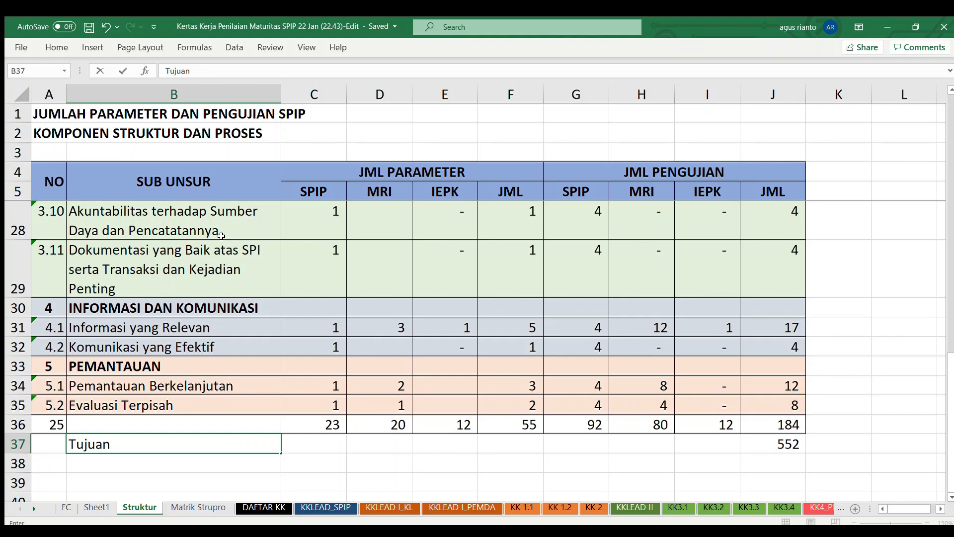
{"action": "type", "text": " SPIP"}
{"action": "key", "text": "Tab"}
Multiply the SPIP parameter total by 4 in C37 with =C36*4 and copy the formula to the MRI column in D37.
{"action": "type", "text": "="}
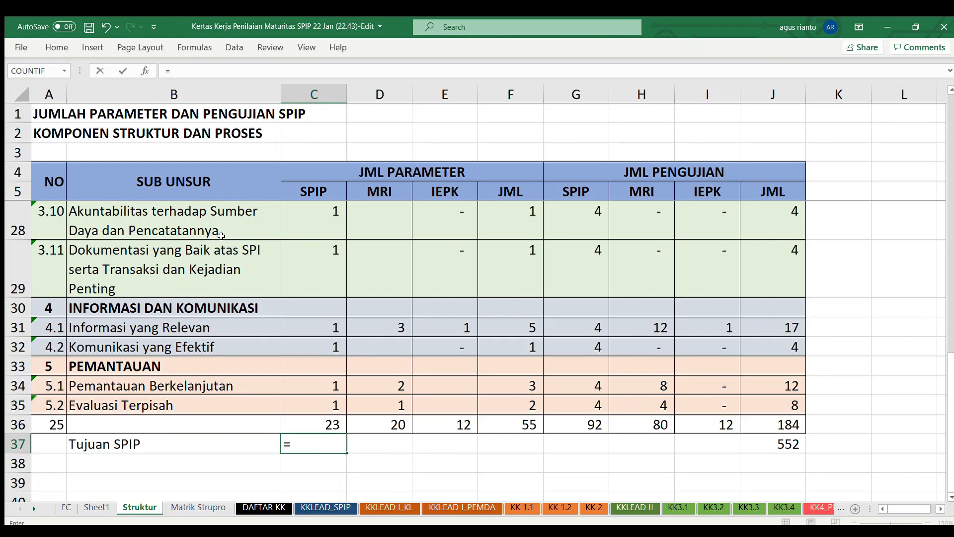
{"action": "key", "text": "Up"}
{"action": "type", "text": "*"}
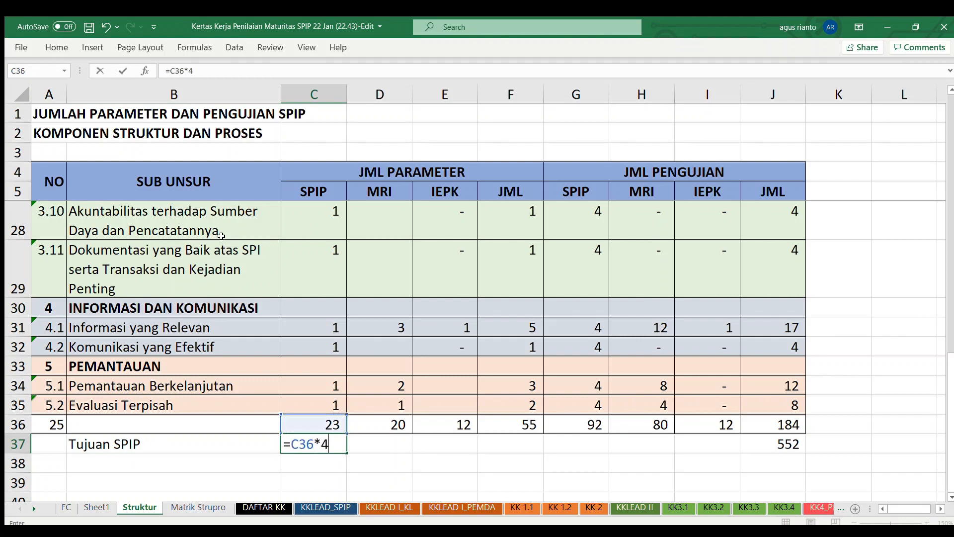
{"action": "key", "text": "ctrl+Return"}
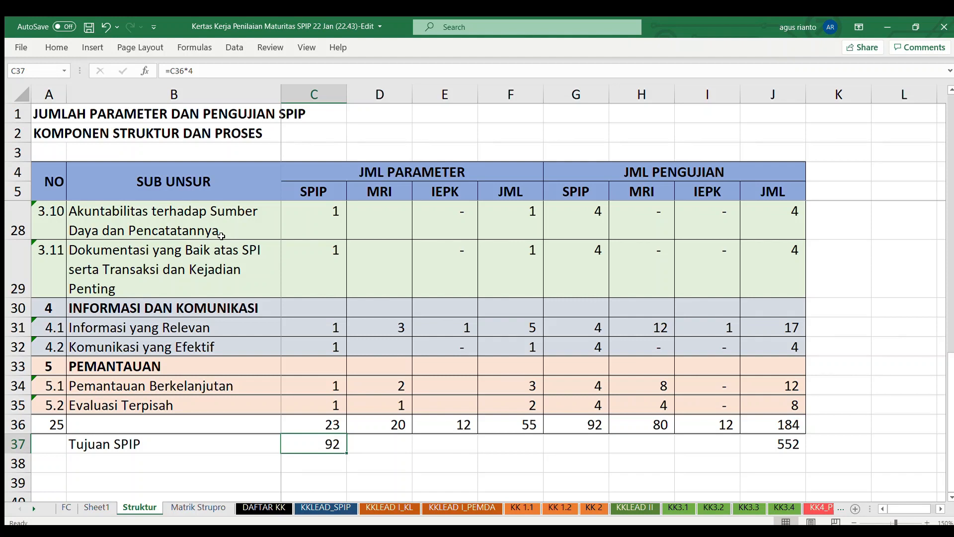
{"action": "key", "text": "ctrl+c"}
{"action": "key", "text": "Right"}
{"action": "key", "text": "ctrl+v"}
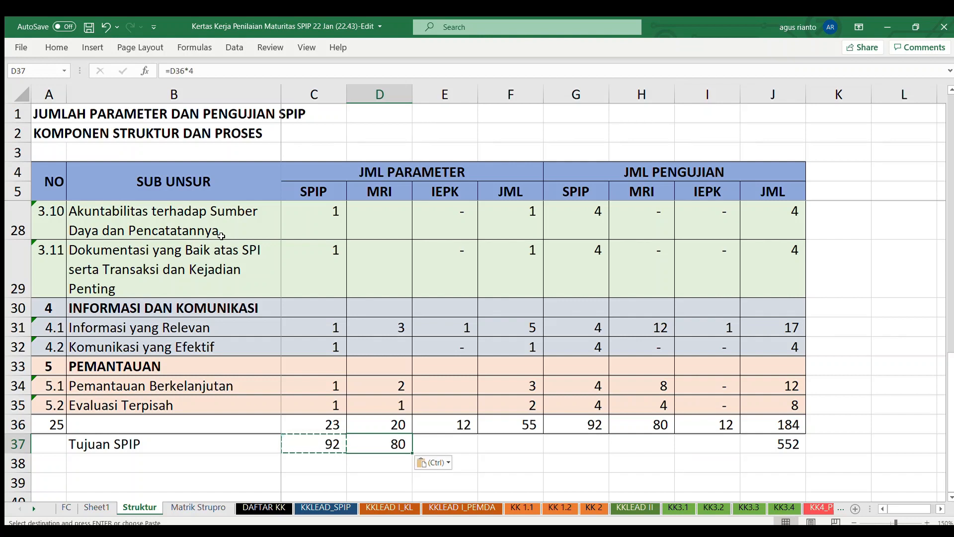
Link the IEPK cell E37 in the Tujuan SPIP row to its parameter total with =E36.
{"action": "key", "text": "Right"}
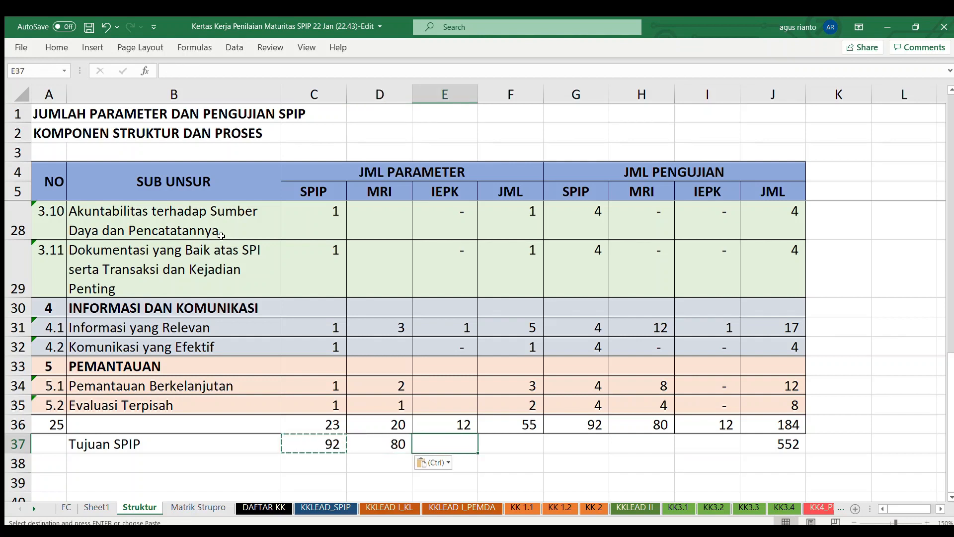
{"action": "type", "text": "="}
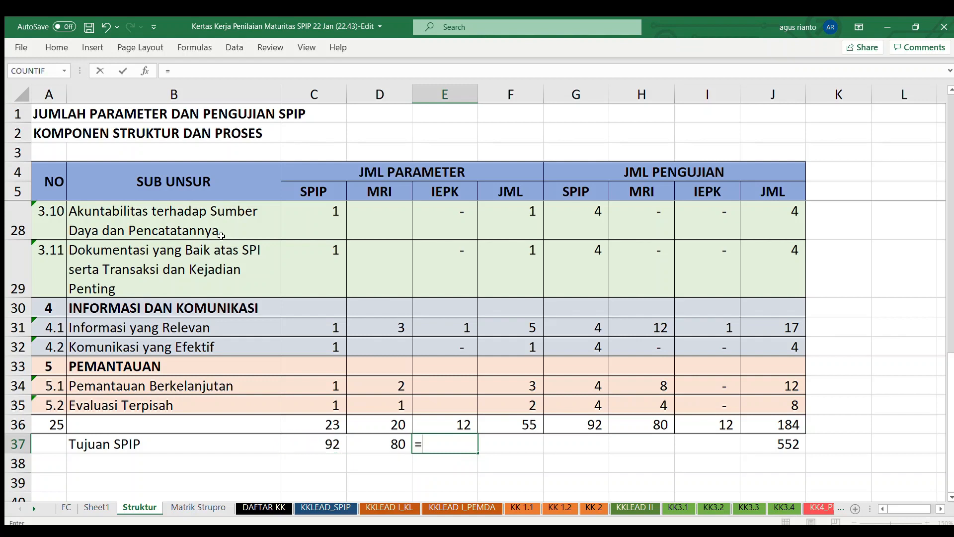
{"action": "key", "text": "Up"}
{"action": "key", "text": "Return"}
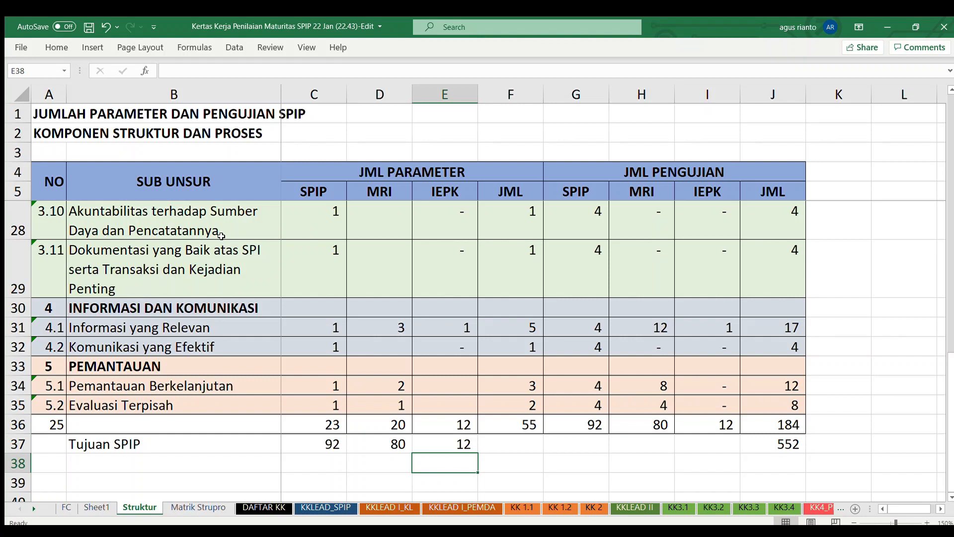
Enter the label "Level" in cell B38, below Tujuan SPIP.
{"action": "key", "text": "Up"}
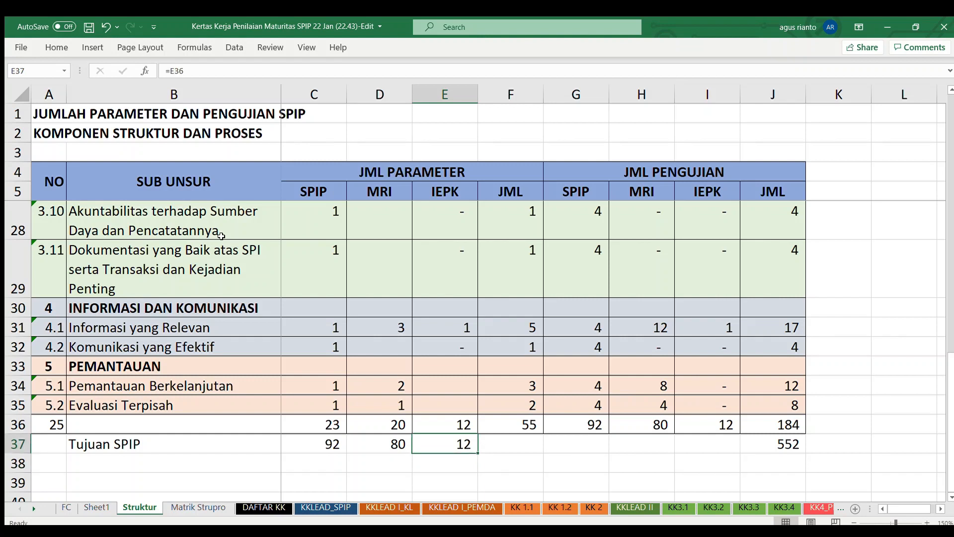
{"action": "key", "text": "Left"}
{"action": "key", "text": "Left"}
{"action": "key", "text": "Left"}
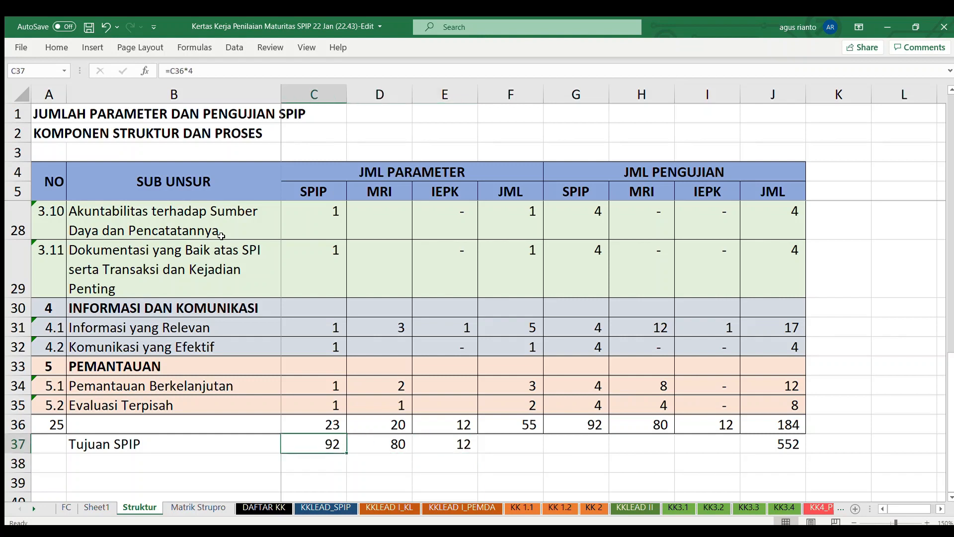
{"action": "key", "text": "Down"}
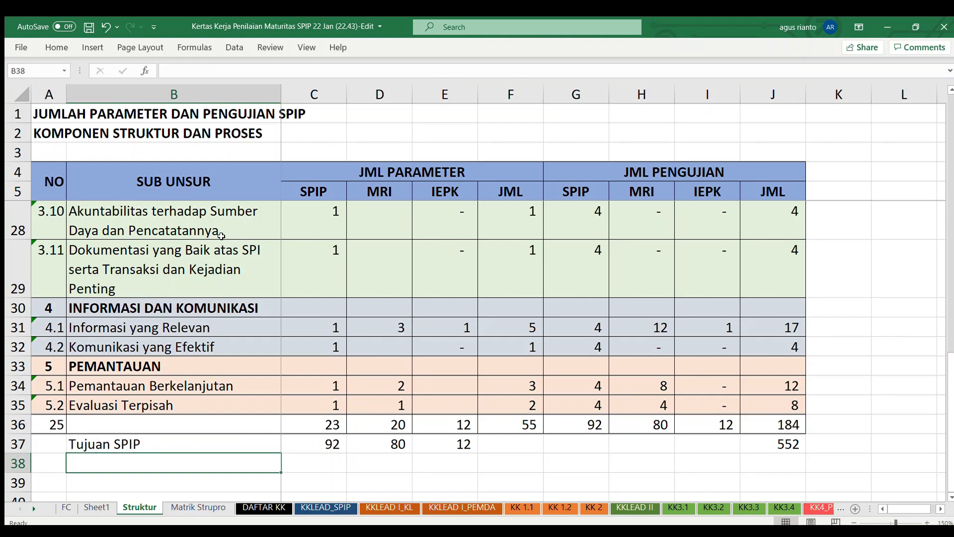
{"action": "type", "text": "Level"}
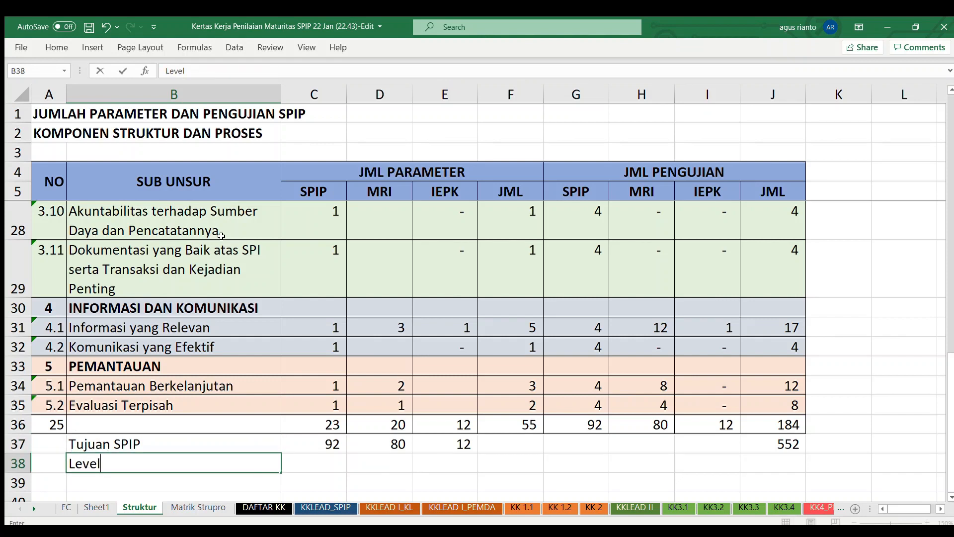
{"action": "key", "text": "Tab"}
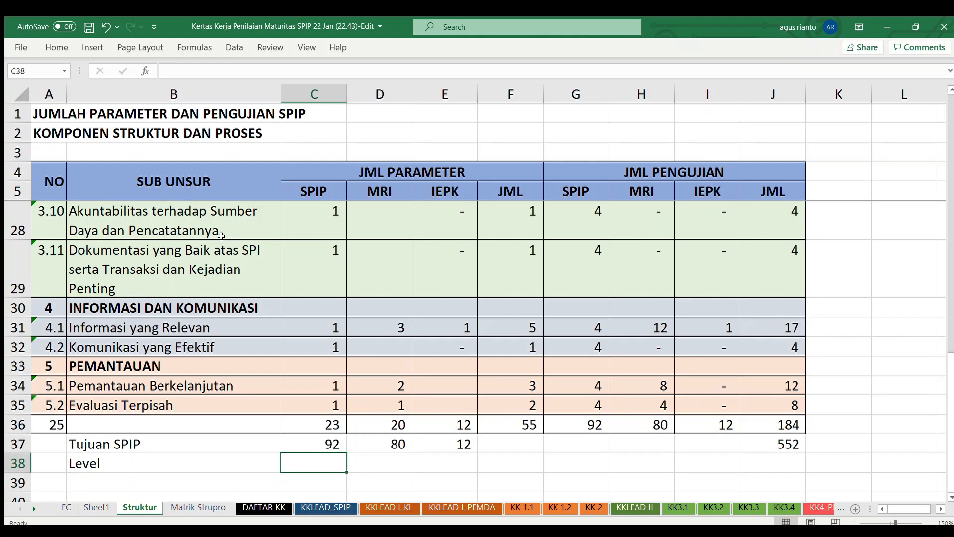
Enter the formula =C37*3 in C38 for the SPIP column of the Level row.
{"action": "key", "text": "Up"}
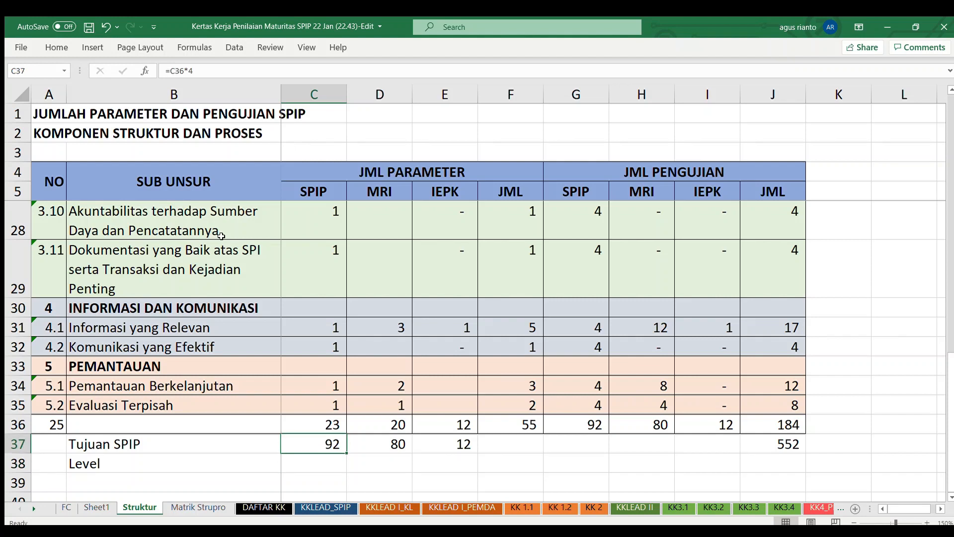
{"action": "key", "text": "Down"}
{"action": "type", "text": "="}
{"action": "key", "text": "Up"}
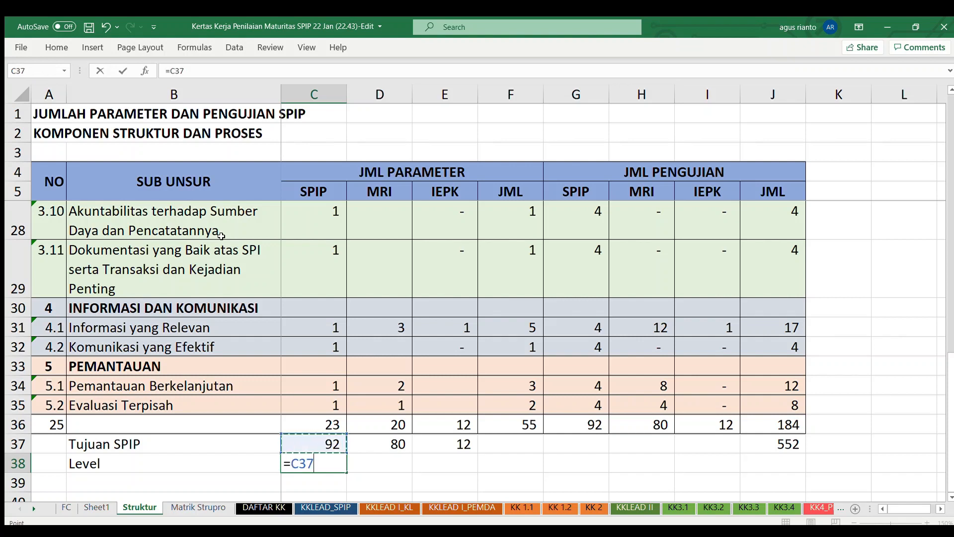
{"action": "type", "text": "*3"}
{"action": "key", "text": "ctrl+Return"}
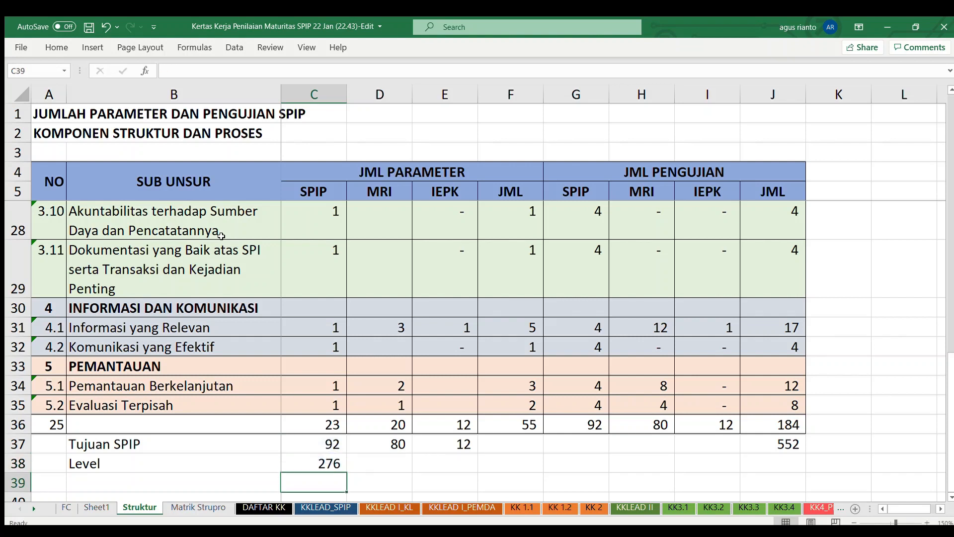
Copy the Level formula from C38 to the MRI and IEPK cells D38 and E38.
{"action": "key", "text": "ctrl+c"}
{"action": "key", "text": "Right"}
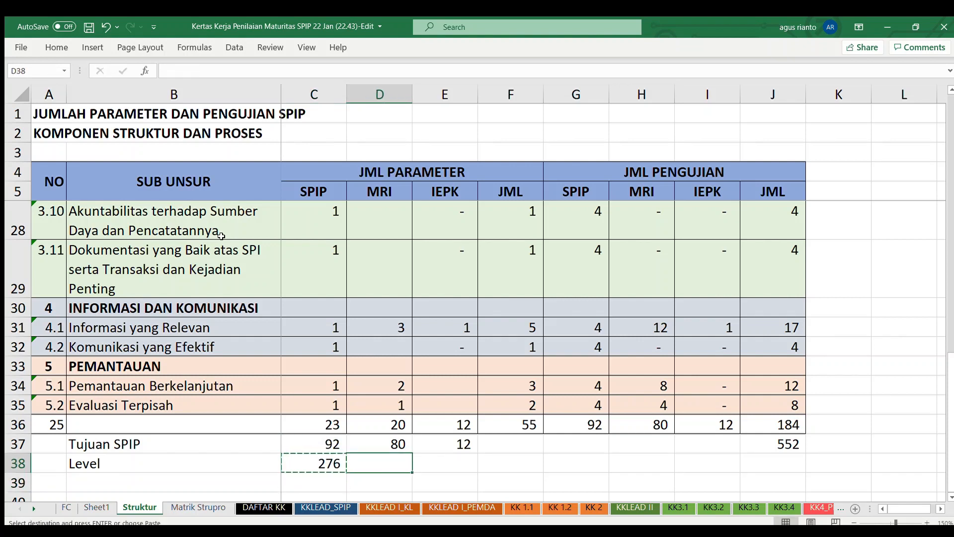
{"action": "key", "text": "ctrl+v"}
{"action": "key", "text": "Right"}
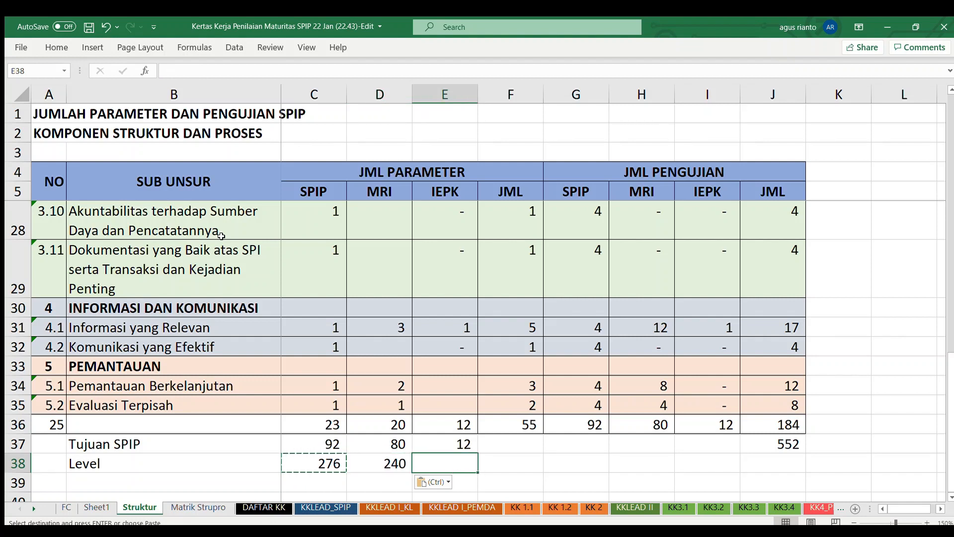
{"action": "key", "text": "ctrl+v"}
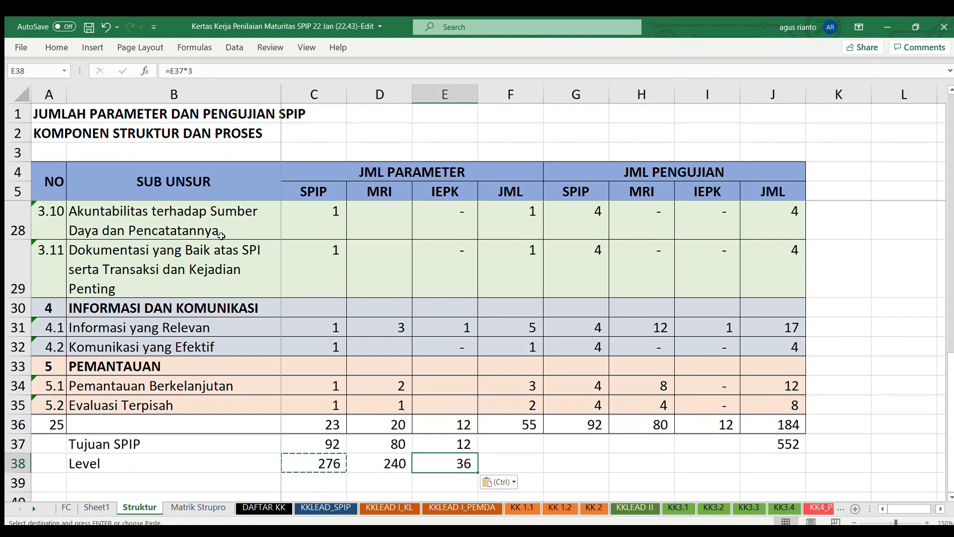
Total the SPIP, MRI and IEPK values of the Level row in E39 with =SUM(C38:E38).
{"action": "key", "text": "Left"}
{"action": "key", "text": "Left"}
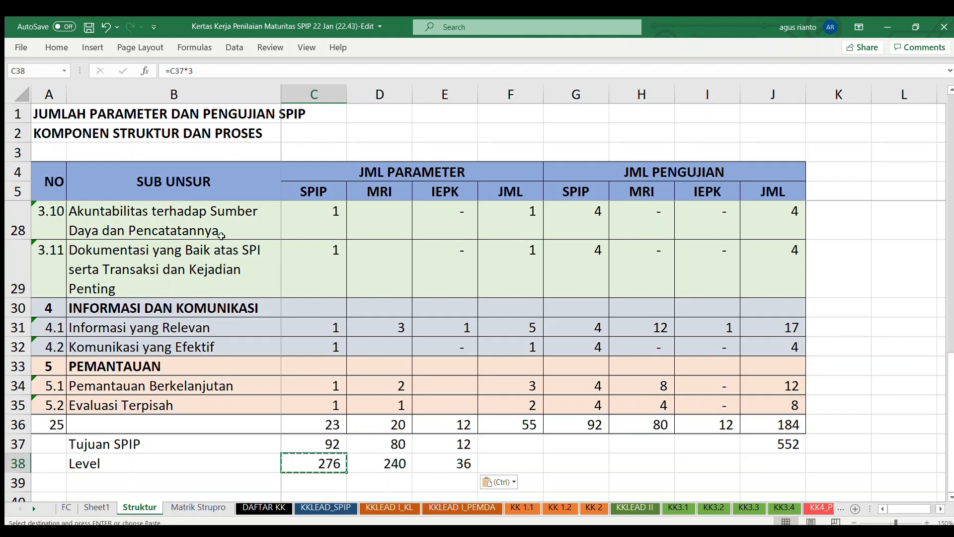
{"action": "key", "text": "Right"}
{"action": "key", "text": "Right"}
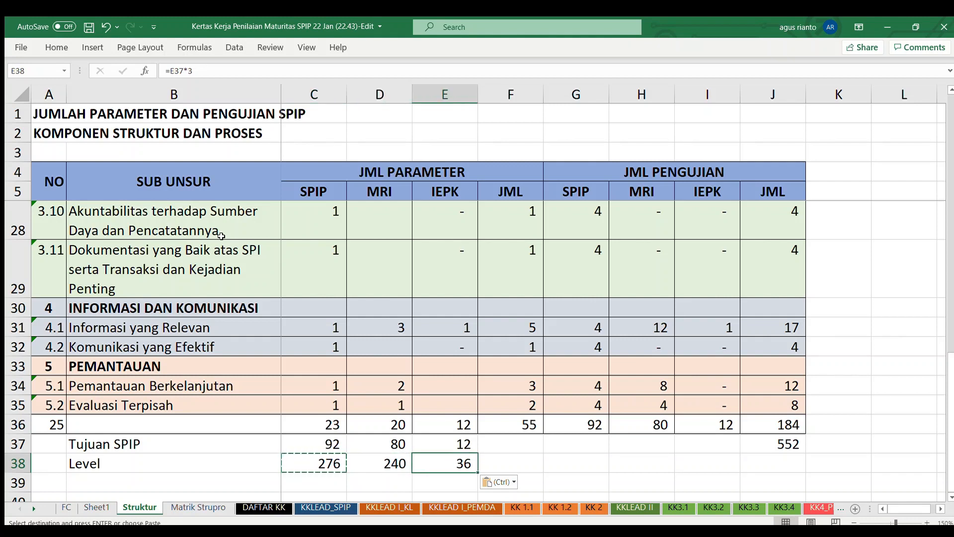
{"action": "key", "text": "Down"}
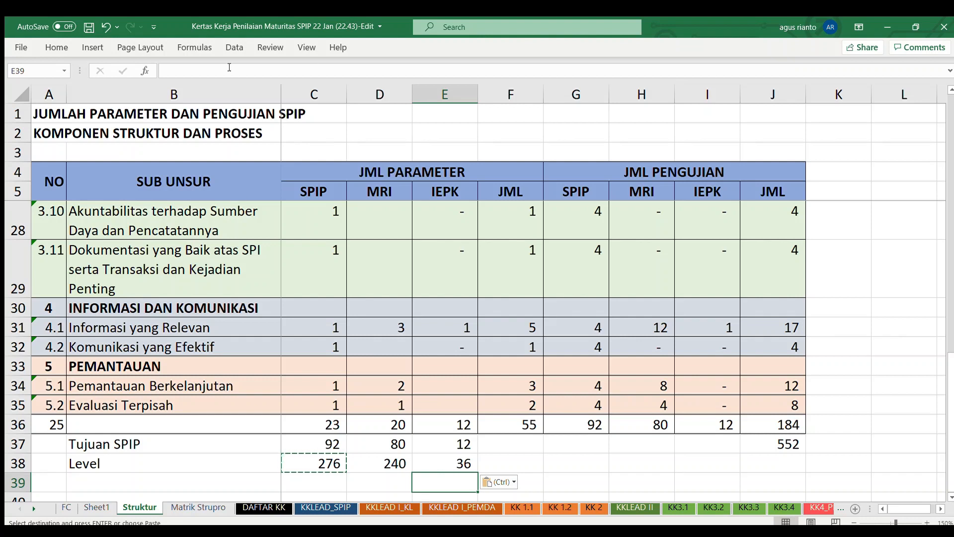
{"action": "type", "text": "=sum("}
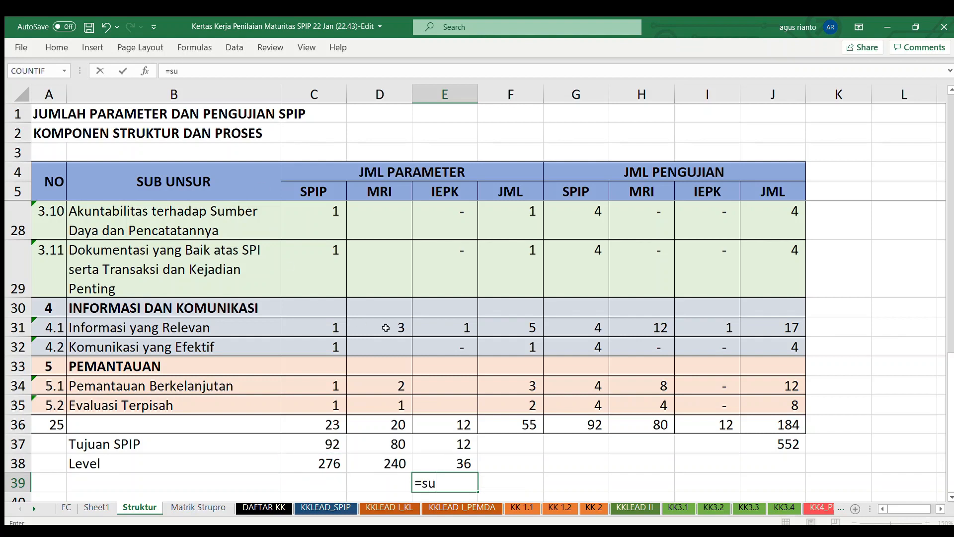
{"action": "key", "text": "Up"}
{"action": "key", "text": "shift+Left"}
{"action": "key", "text": "shift+Left"}
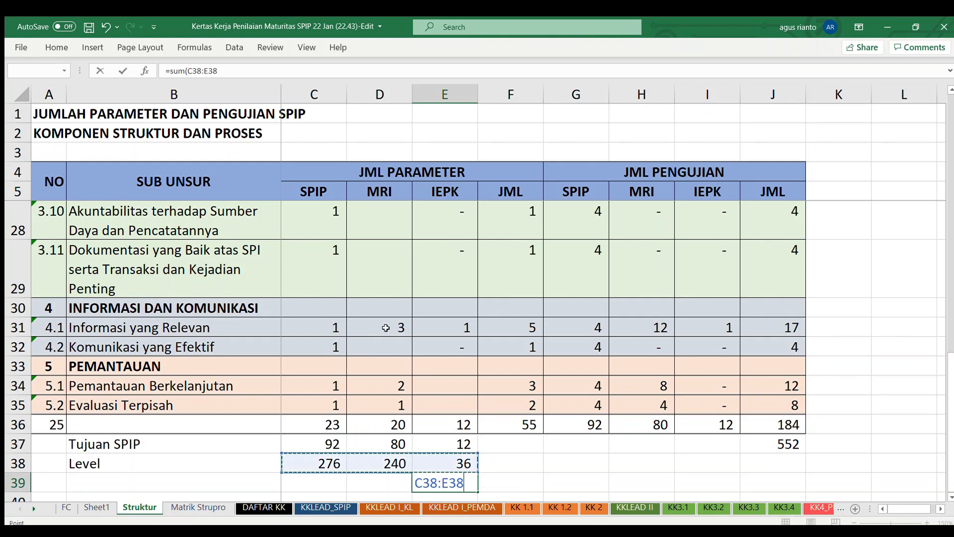
{"action": "type", "text": ")"}
{"action": "key", "text": "Return"}
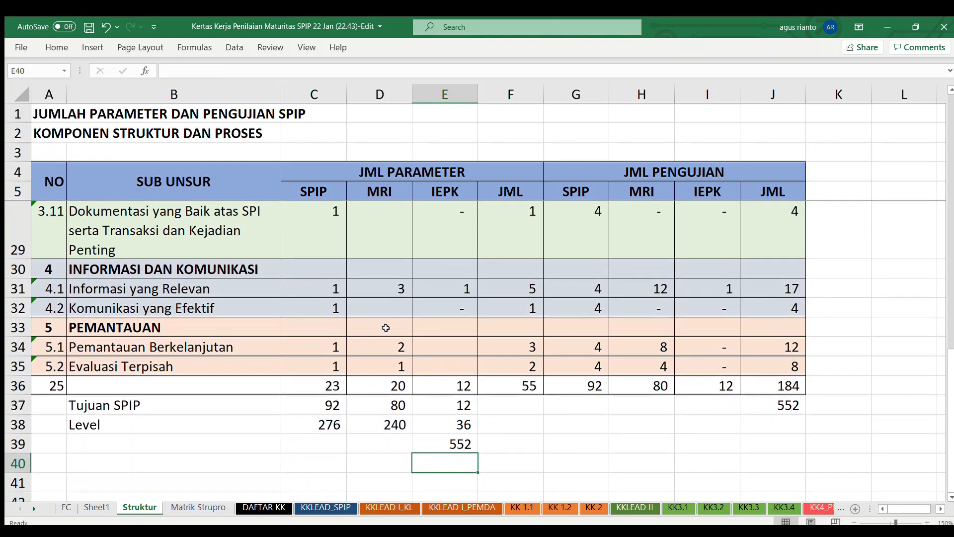
{"action": "key", "text": "Up"}
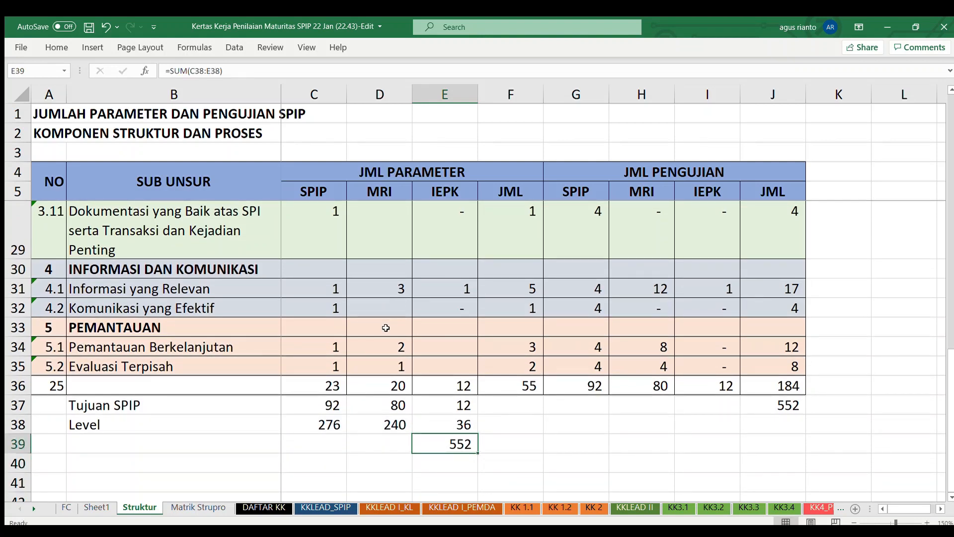
Save the workbook and review the Level row's total formula in E39.
{"action": "left_click", "coordinate": [496, 445]}
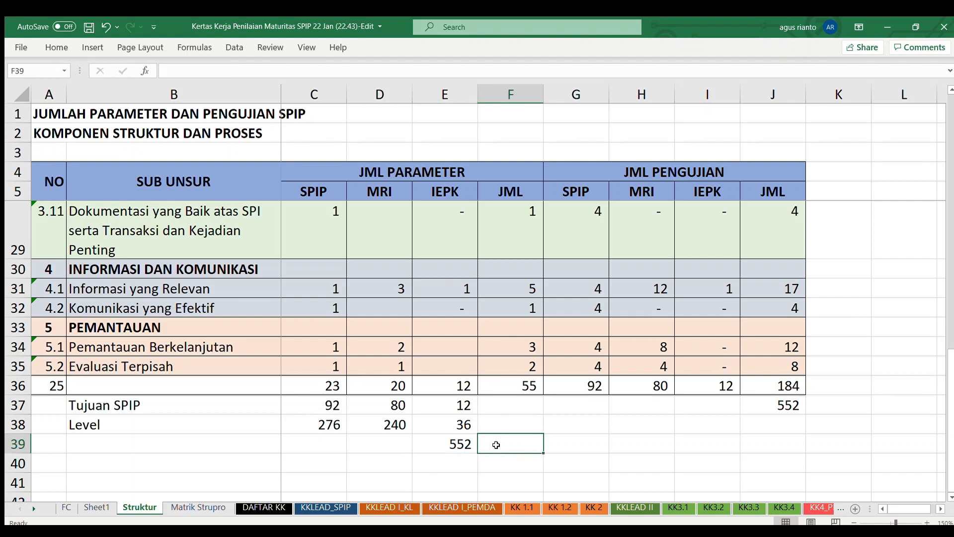
{"action": "left_click", "coordinate": [90, 28]}
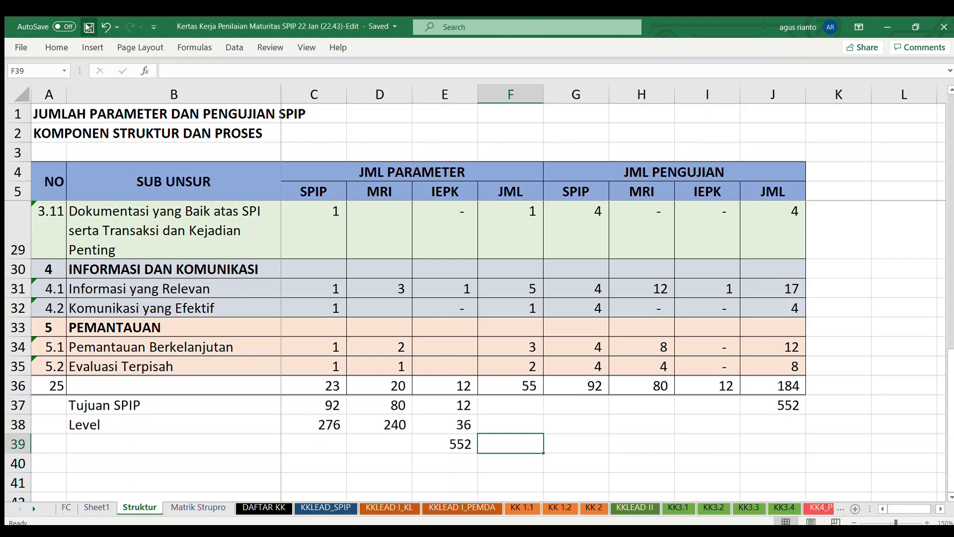
{"action": "left_click", "coordinate": [453, 444]}
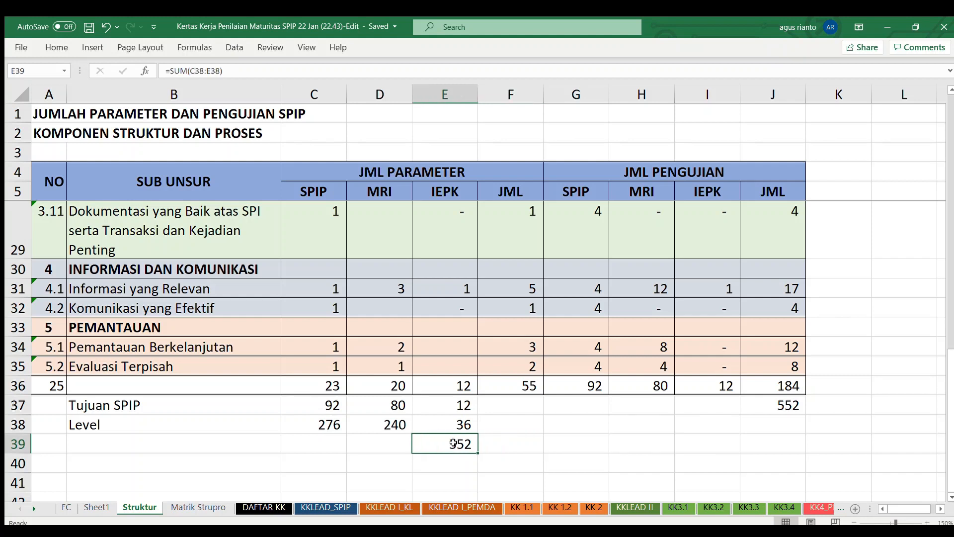
{"action": "left_click", "coordinate": [520, 449]}
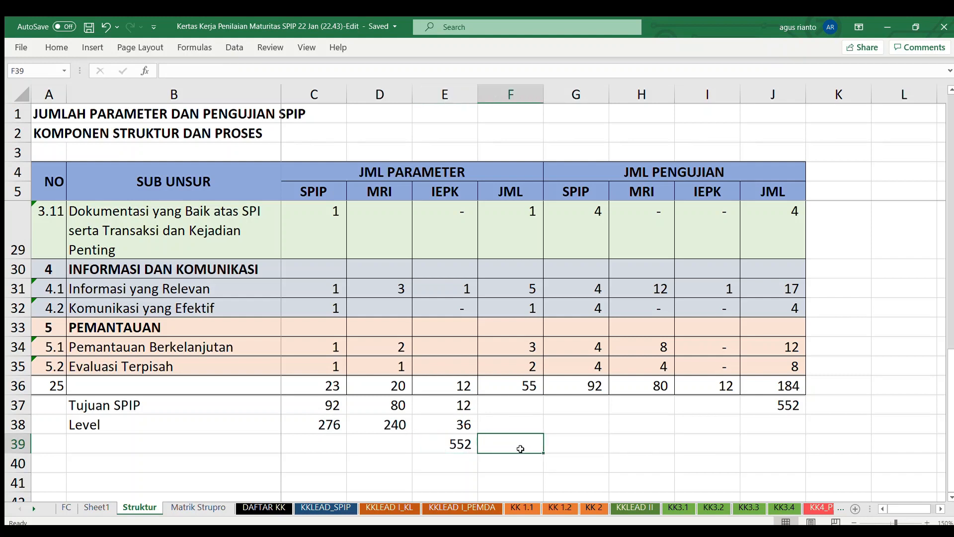
{"action": "left_click", "coordinate": [465, 446]}
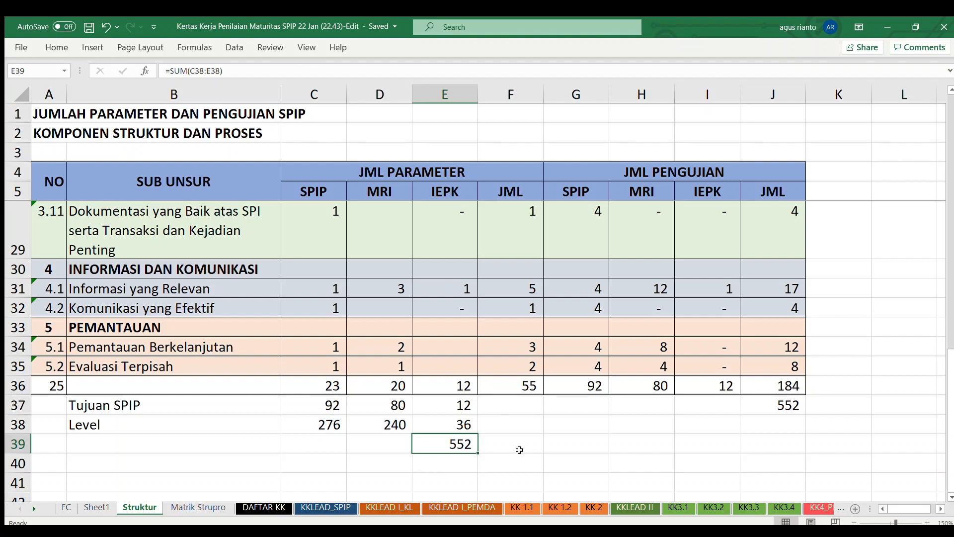
{"action": "left_click", "coordinate": [464, 458]}
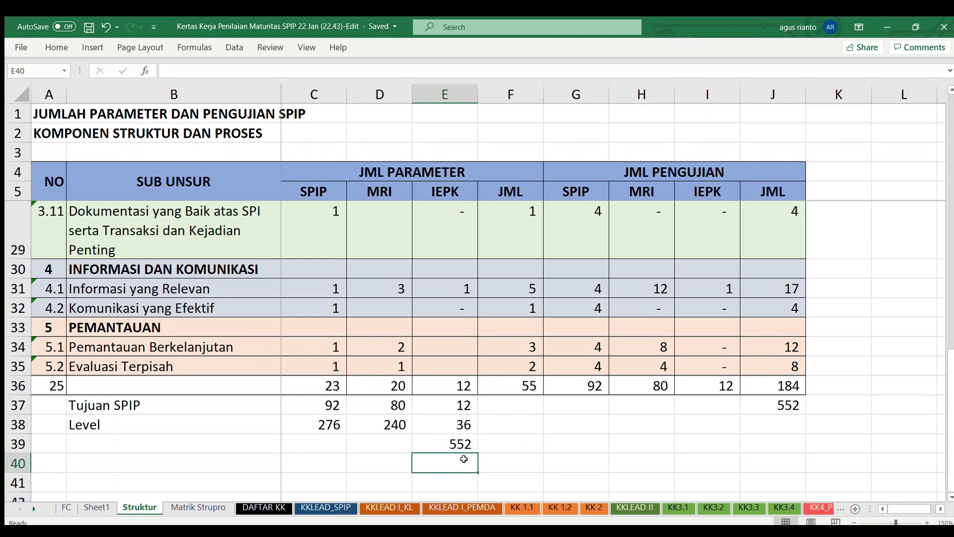
{"action": "left_click", "coordinate": [456, 440]}
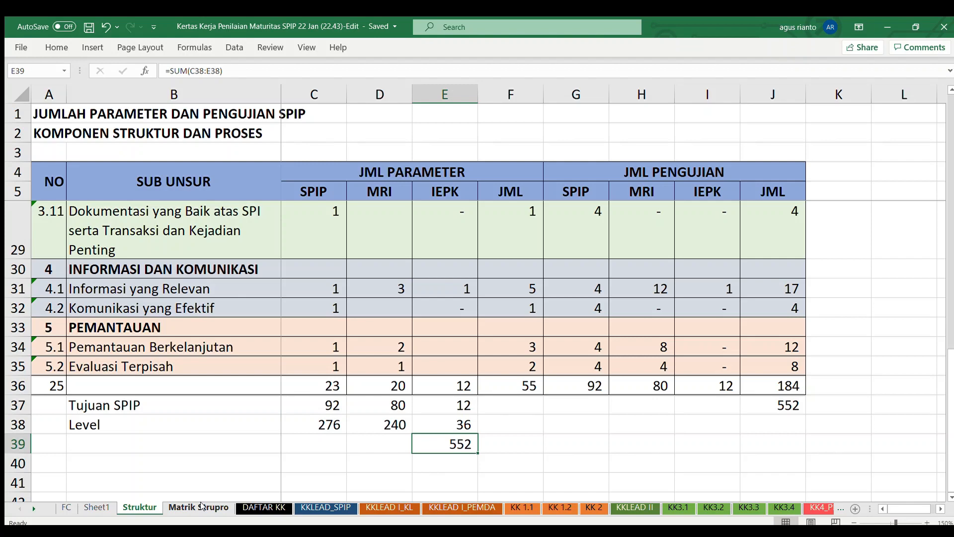
Open the Matrik Strupro sheet and examine the Tujuan SPIP heading T1 and its column for parameter 1.1.1.
{"action": "left_click", "coordinate": [202, 505]}
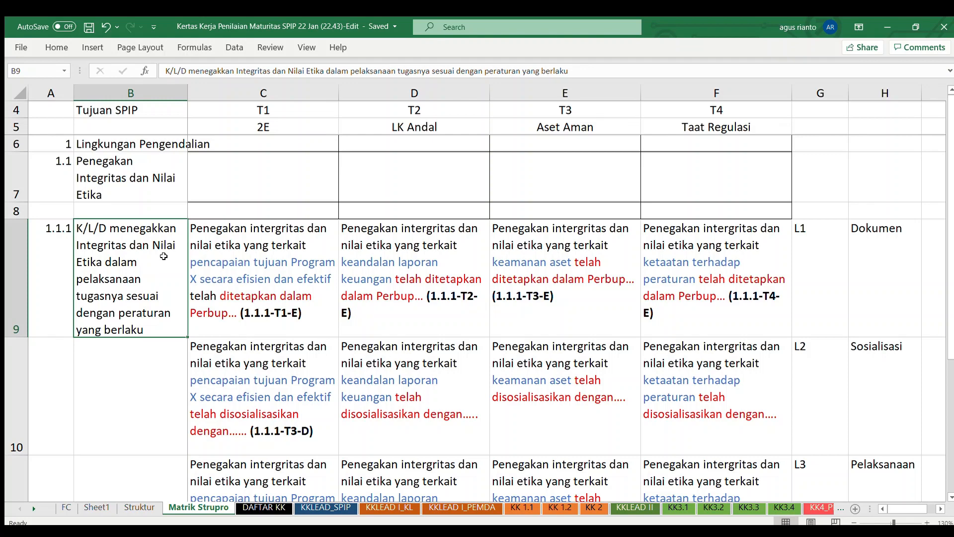
{"action": "left_click", "coordinate": [268, 110]}
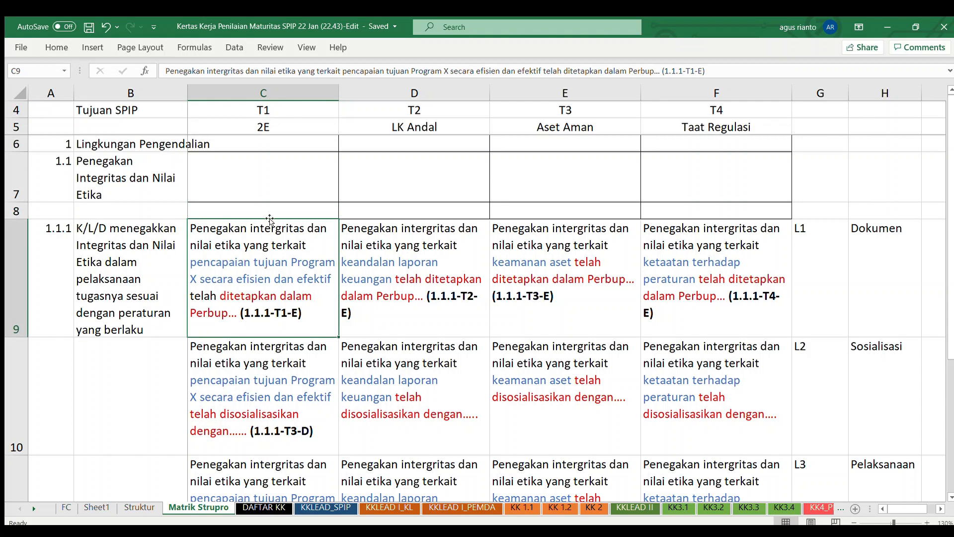
{"action": "left_click", "coordinate": [273, 110]}
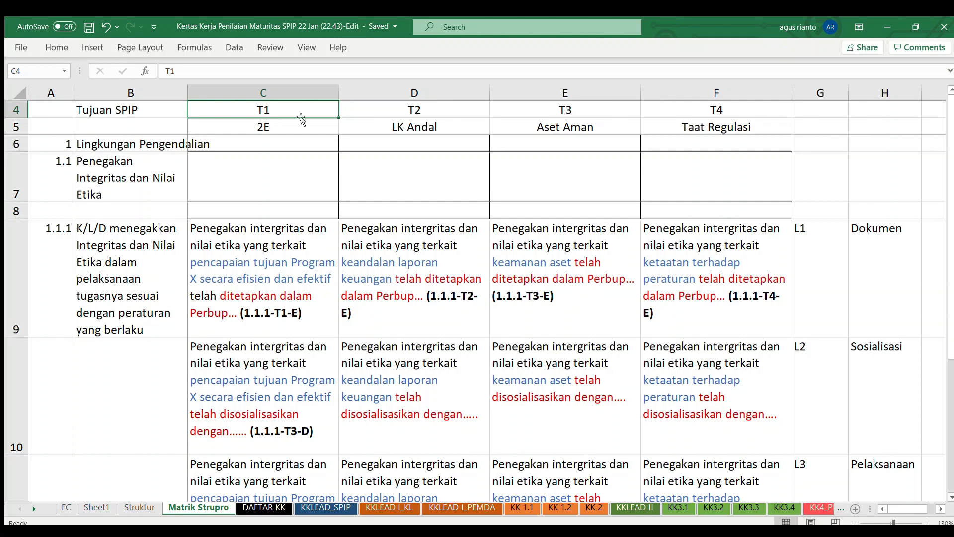
Examine how Tujuan SPIP T1 (2E), parameter 1.1.1 and level L1 combine into the statement in C9.
{"action": "left_click", "coordinate": [811, 253]}
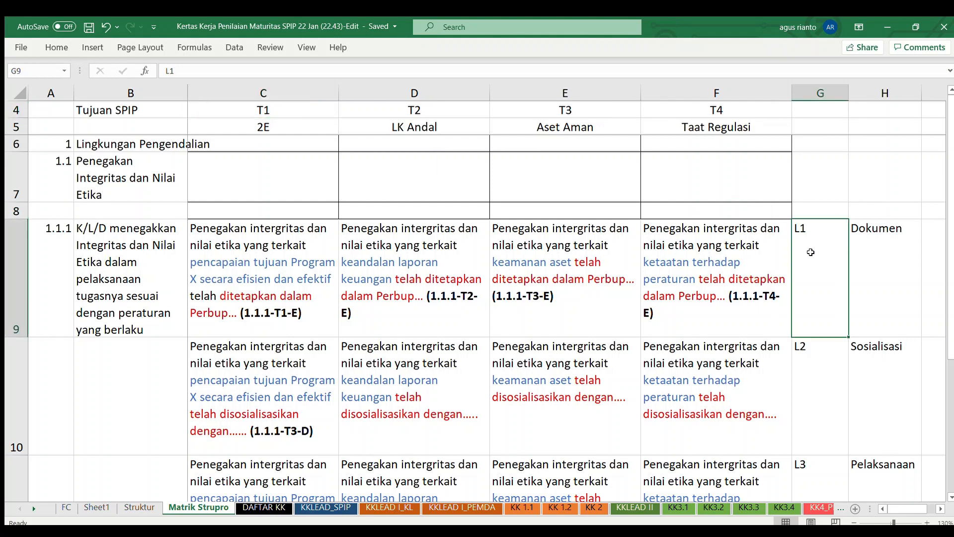
{"action": "left_click", "coordinate": [264, 109]}
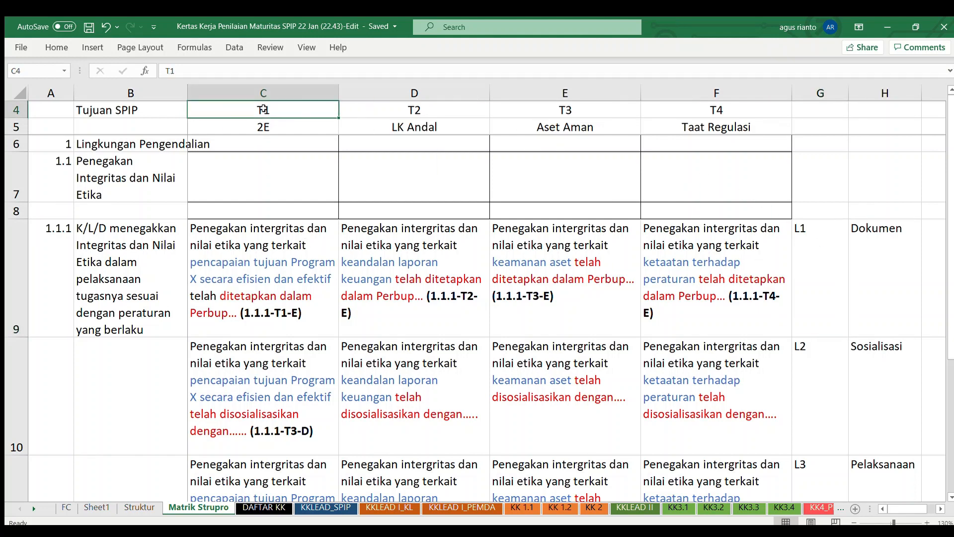
{"action": "left_click", "coordinate": [809, 247]}
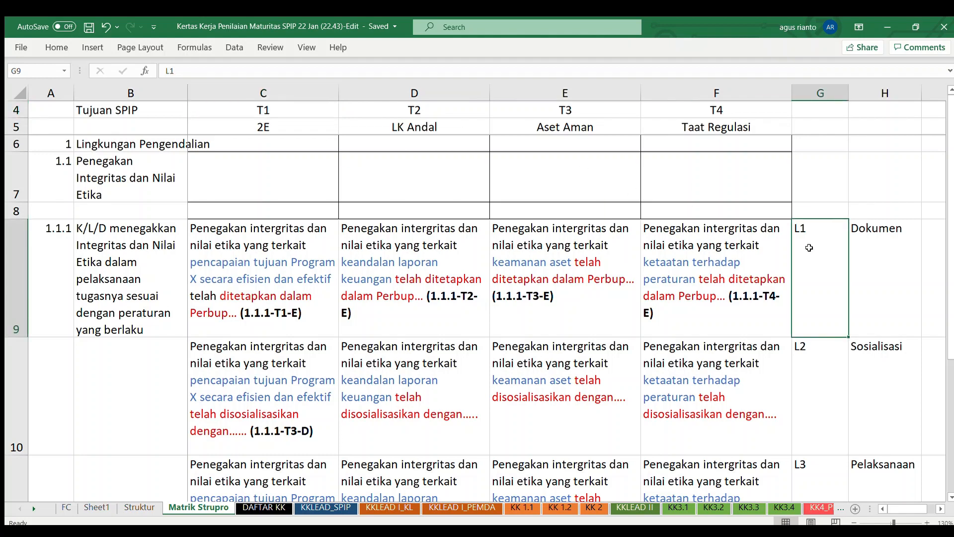
{"action": "left_click", "coordinate": [264, 248]}
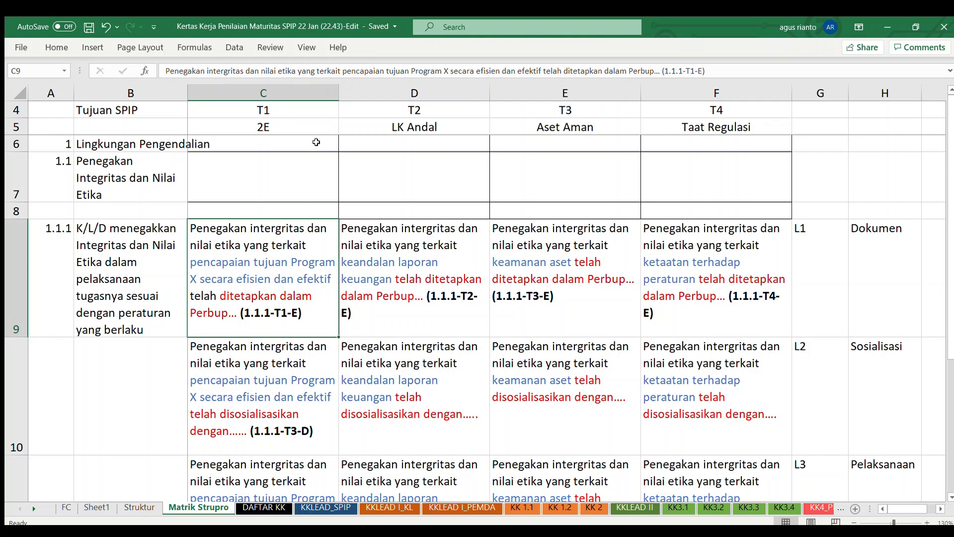
{"action": "left_click", "coordinate": [283, 110]}
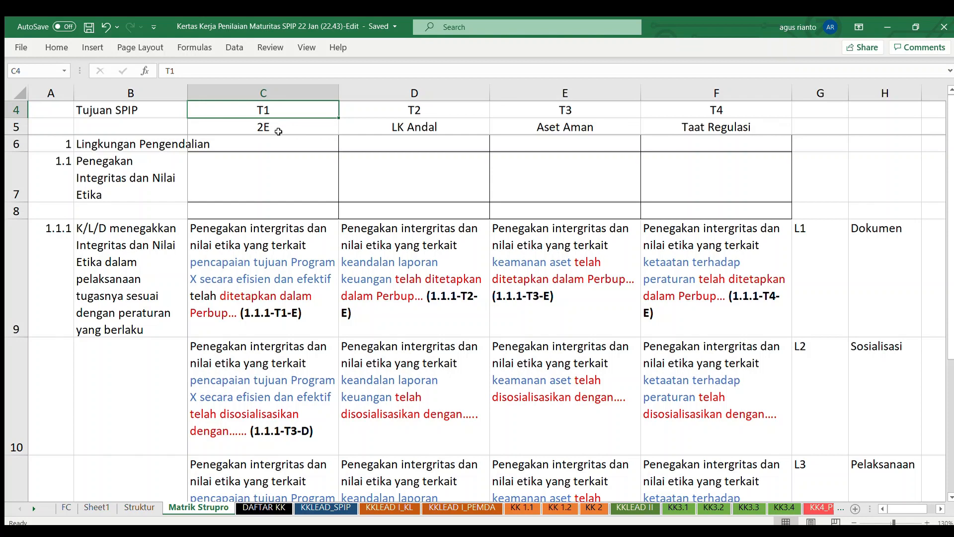
{"action": "left_click", "coordinate": [279, 132]}
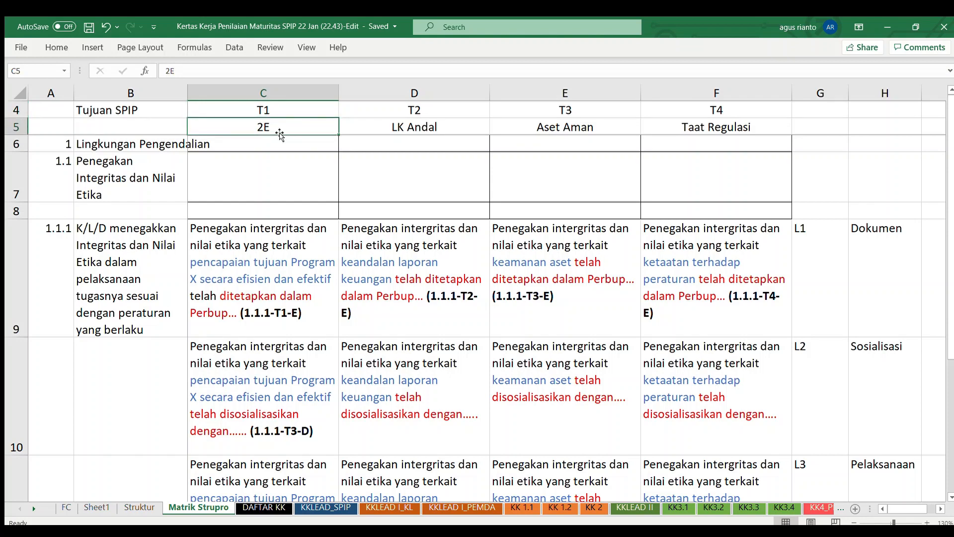
{"action": "left_click", "coordinate": [269, 263]}
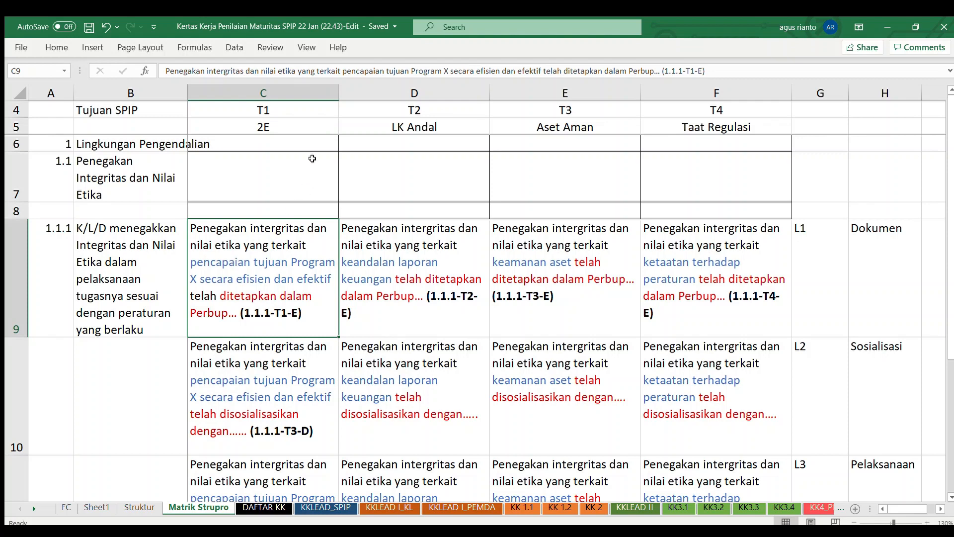
{"action": "left_click", "coordinate": [265, 130]}
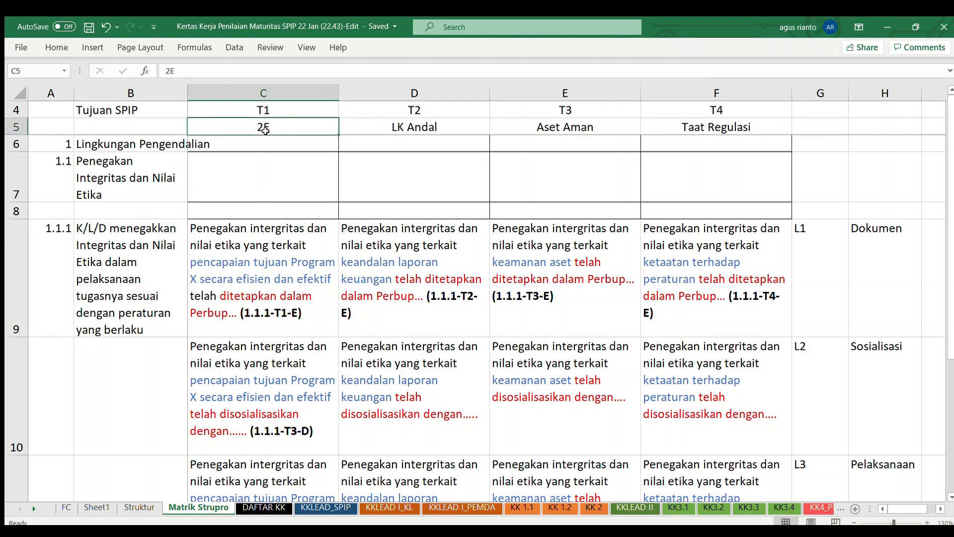
{"action": "left_click", "coordinate": [261, 257]}
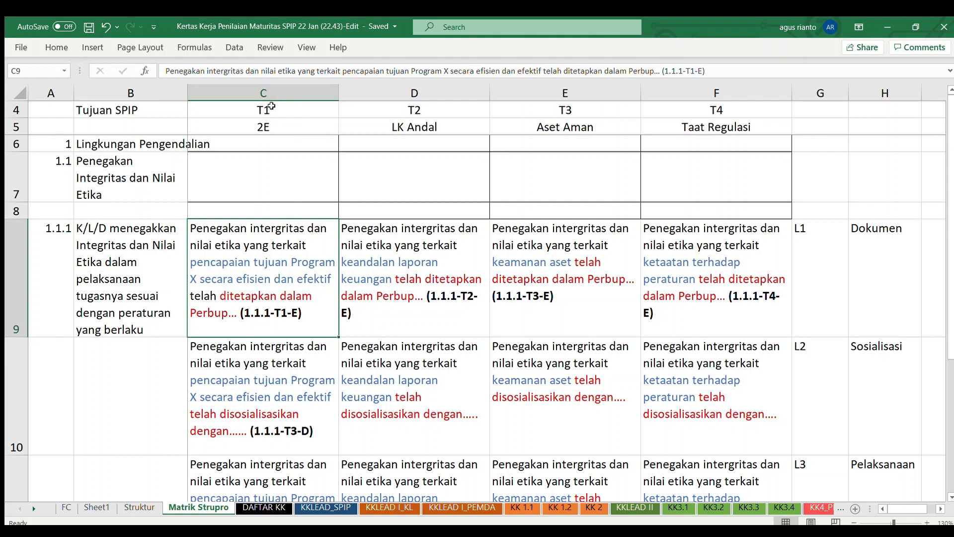
{"action": "left_click", "coordinate": [112, 269]}
{"action": "left_click", "coordinate": [261, 259]}
{"action": "left_click", "coordinate": [812, 254]}
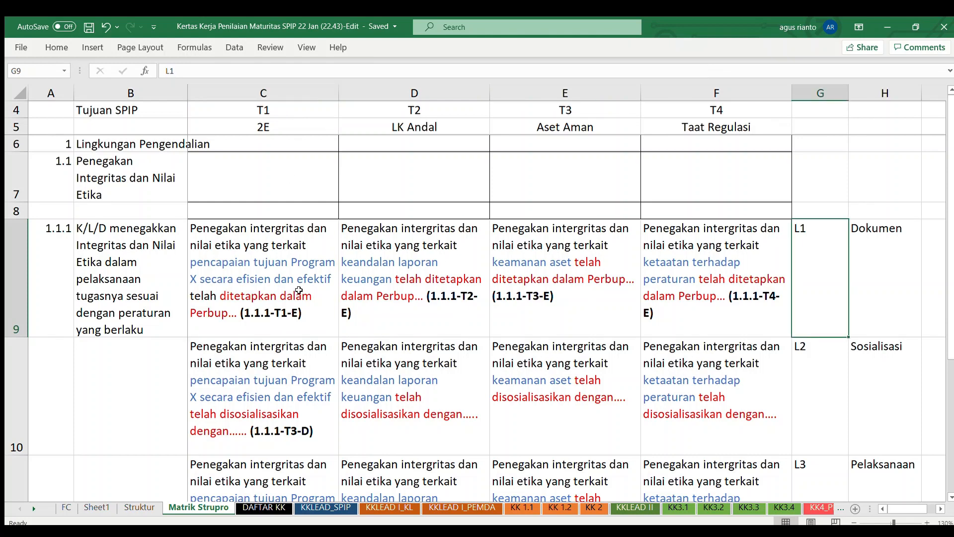
{"action": "left_click", "coordinate": [268, 277]}
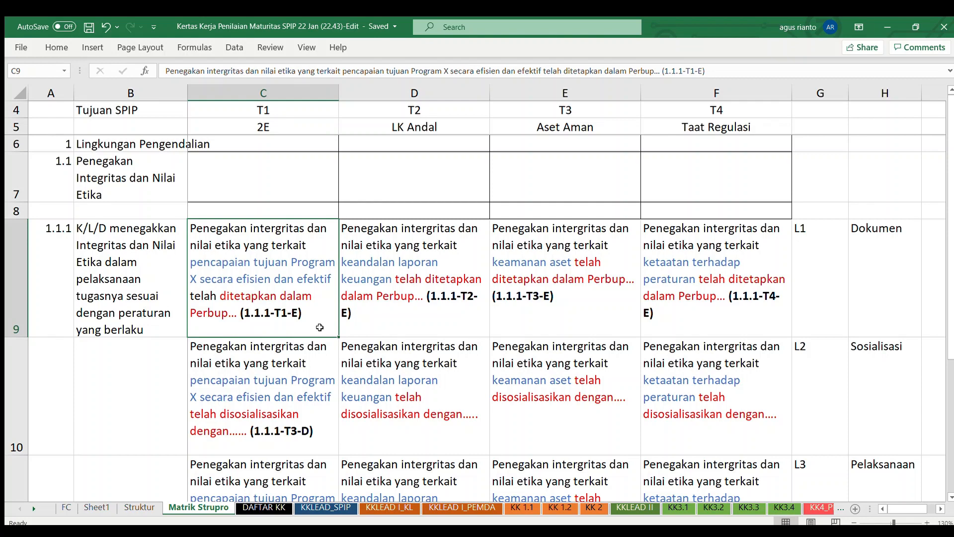
Compare the T2 (LK Andal) L1 statement in D9 with the T1 statement in C9 and the parameter 1.1.1 text in B9.
{"action": "left_click", "coordinate": [110, 272]}
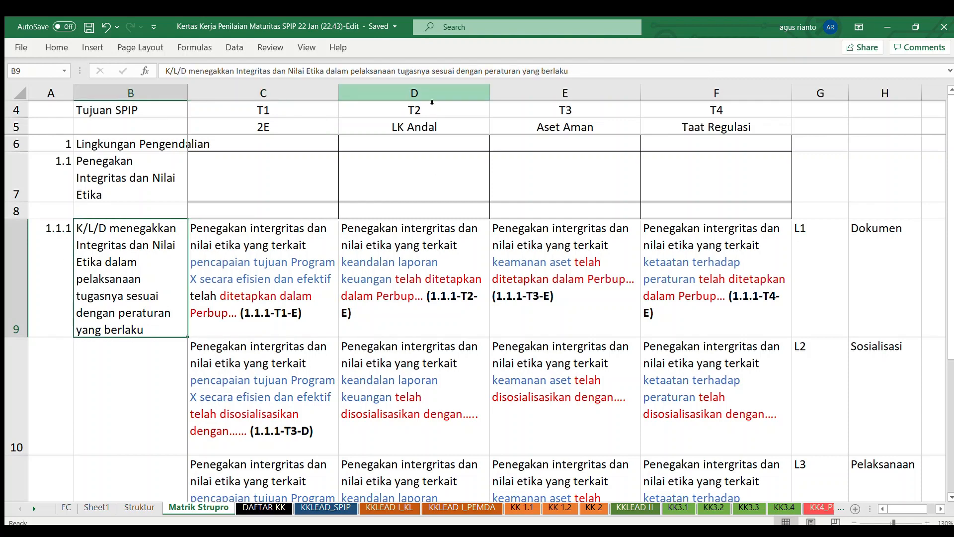
{"action": "left_click", "coordinate": [405, 258]}
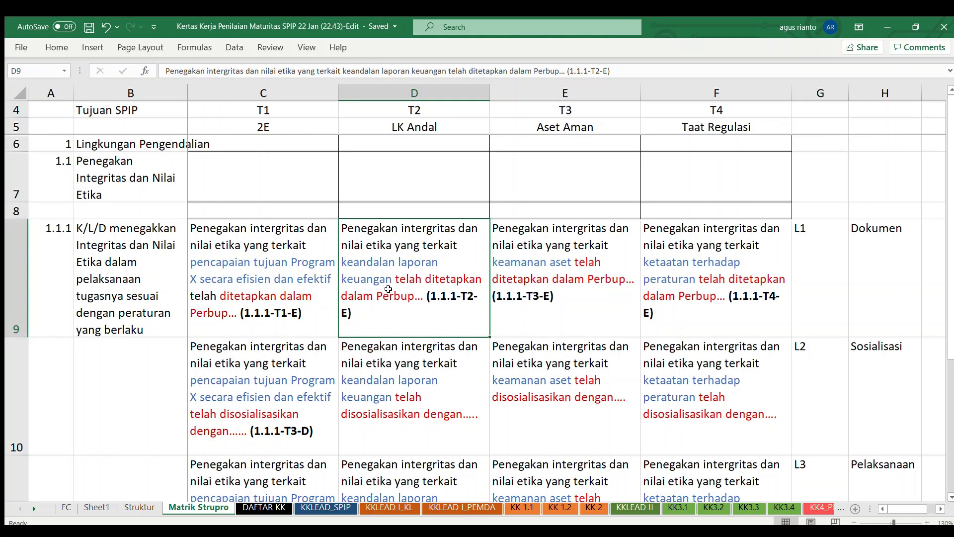
{"action": "left_click", "coordinate": [264, 279]}
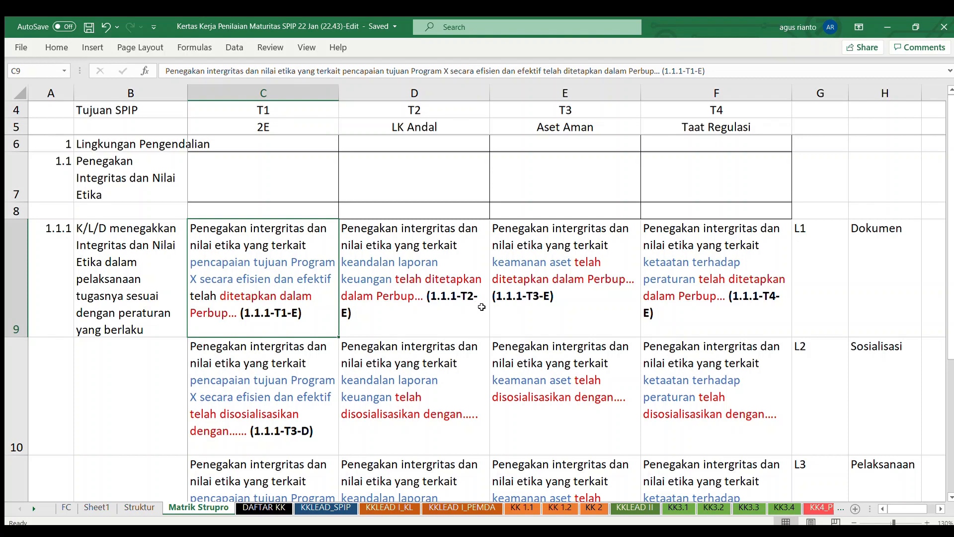
{"action": "left_click", "coordinate": [432, 301]}
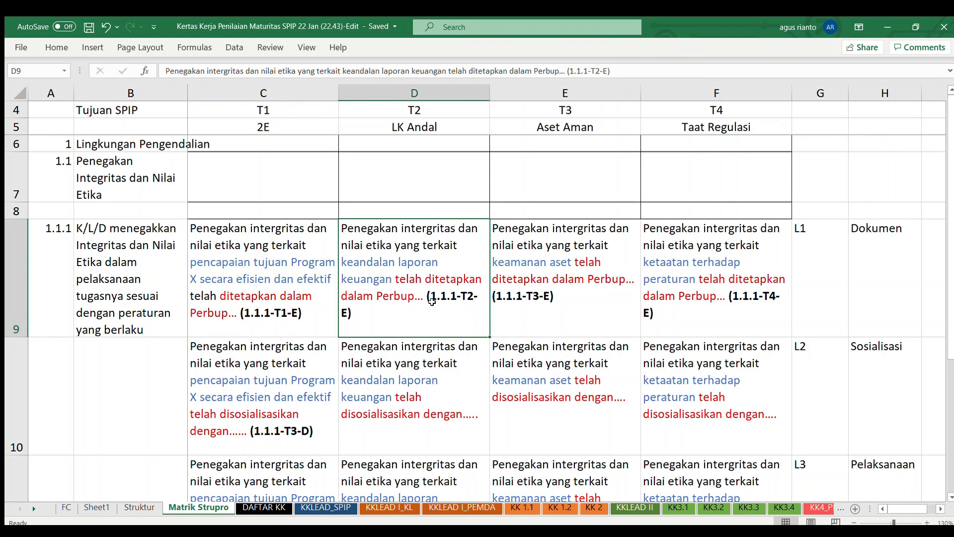
{"action": "left_click", "coordinate": [301, 281]}
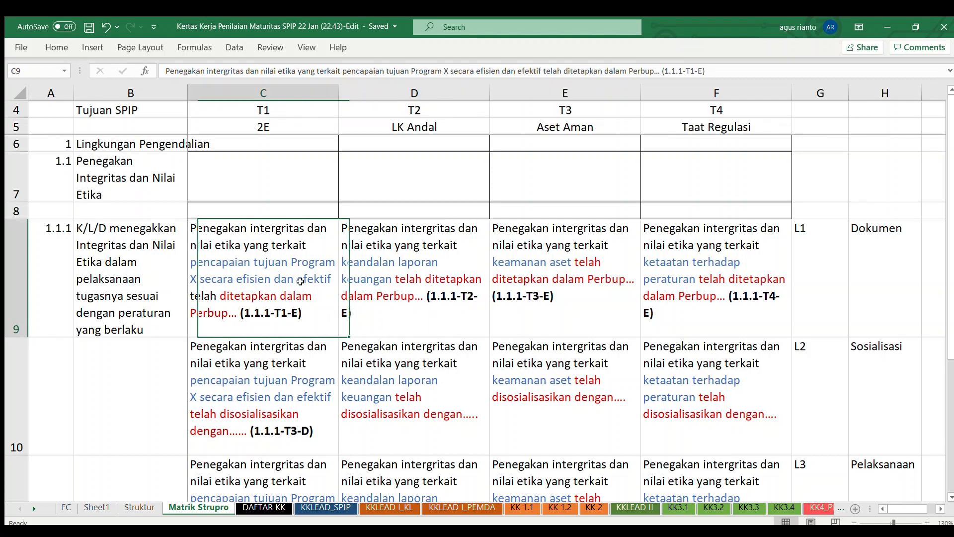
{"action": "left_click", "coordinate": [424, 270]}
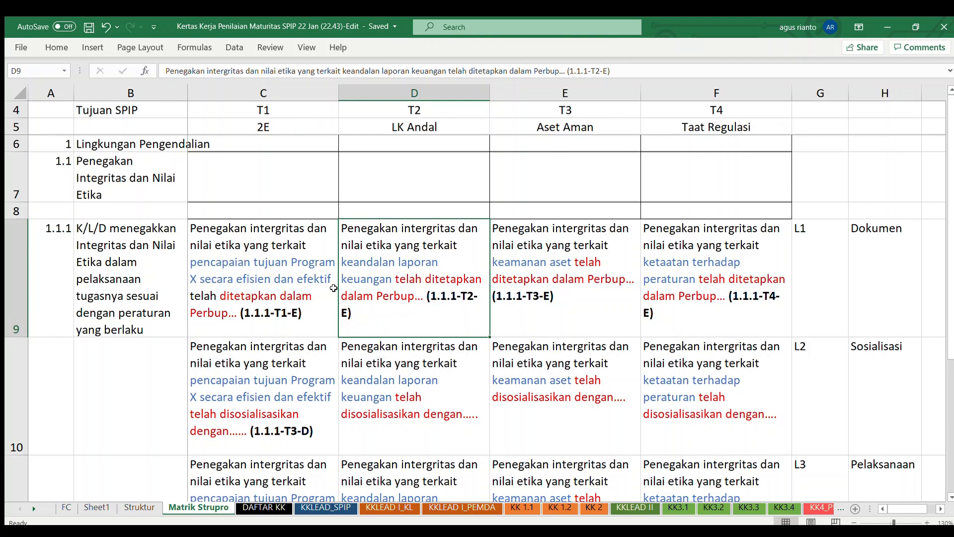
{"action": "left_click", "coordinate": [131, 274]}
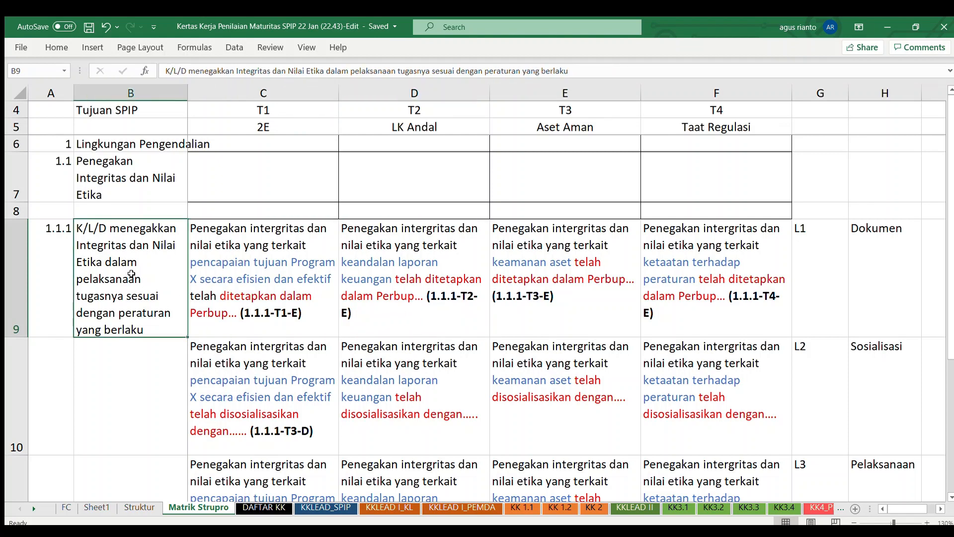
Examine the L1 statements for T3 (Aset Aman) in E9 and T4 (Taat Regulasi) in F9, comparing them with T2.
{"action": "left_click", "coordinate": [559, 266]}
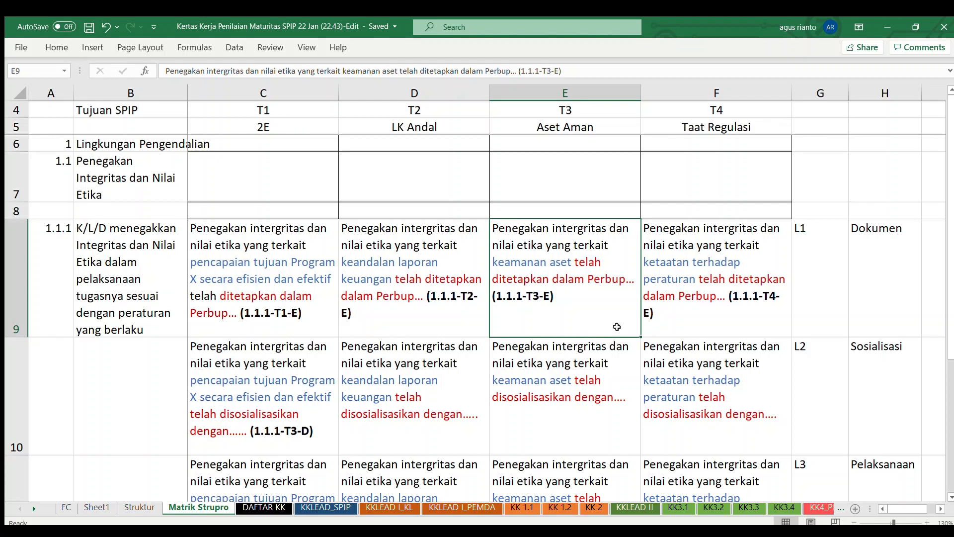
{"action": "left_click", "coordinate": [441, 296]}
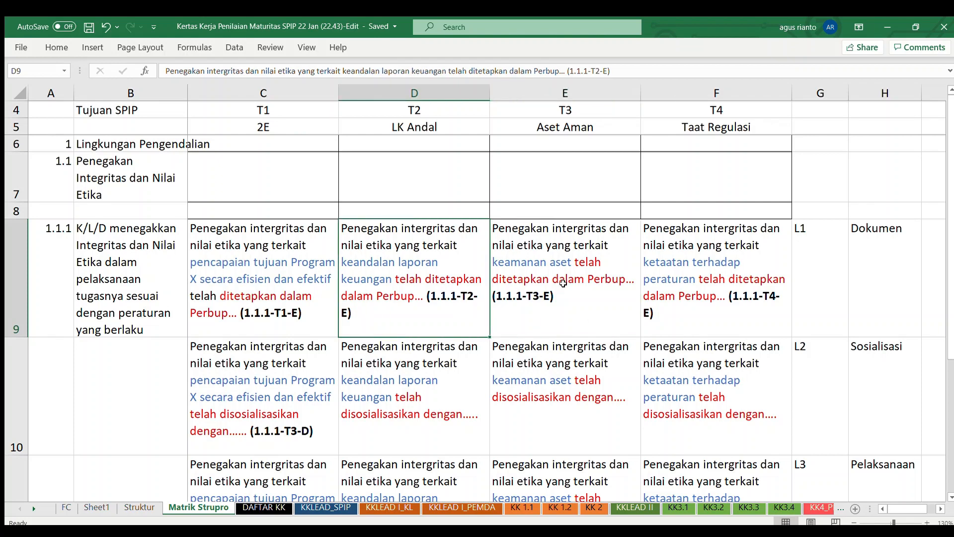
{"action": "left_click", "coordinate": [582, 285]}
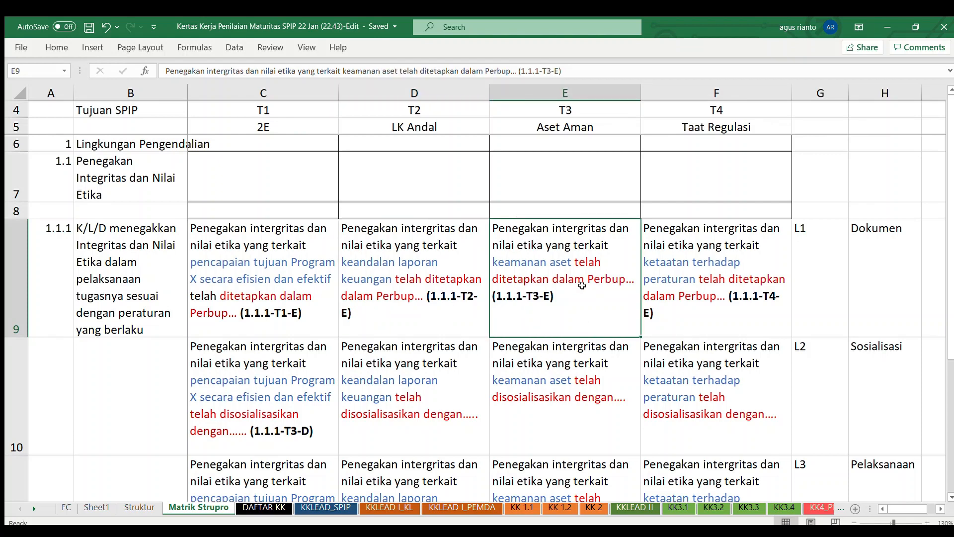
{"action": "left_click", "coordinate": [708, 283]}
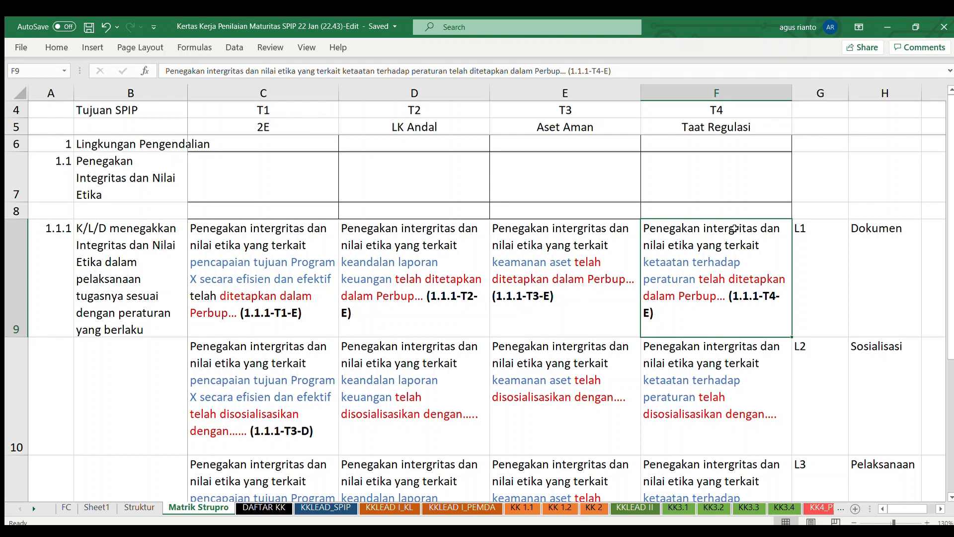
{"action": "left_click", "coordinate": [610, 256]}
{"action": "left_click", "coordinate": [741, 275]}
Review the L1 statements of parameter 1.1.1 across all four objectives, C9 to F9, against the parameter text in B9.
{"action": "left_click", "coordinate": [252, 286]}
{"action": "left_click", "coordinate": [402, 271]}
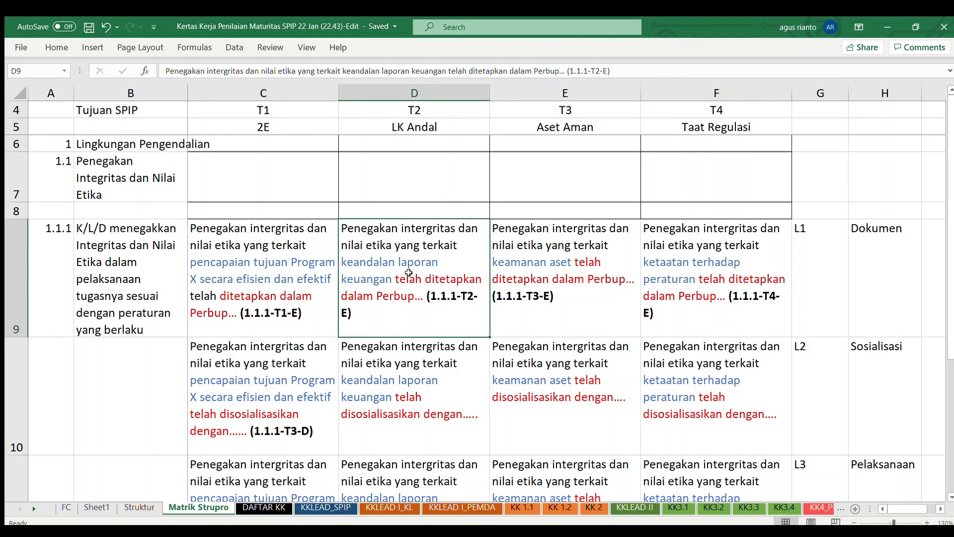
{"action": "left_click", "coordinate": [561, 271]}
{"action": "left_click", "coordinate": [720, 282]}
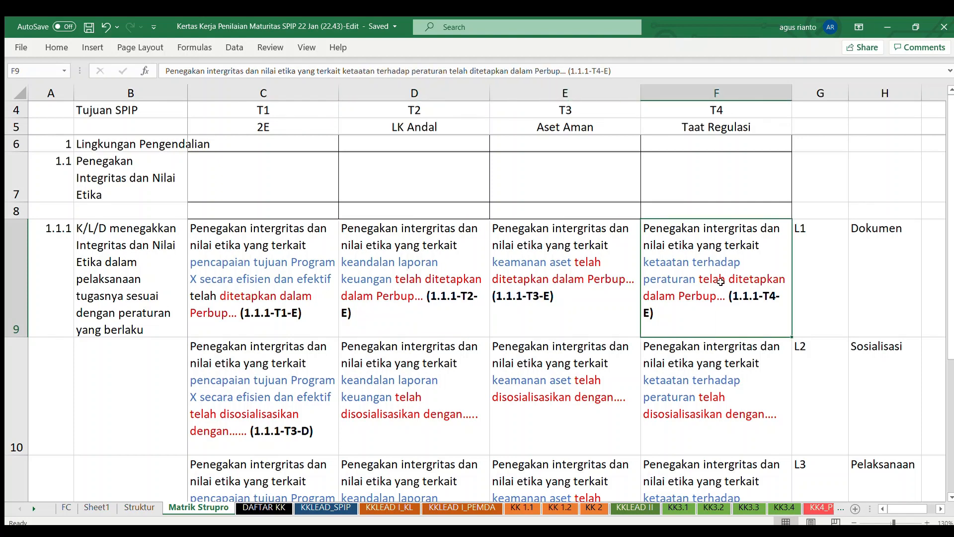
{"action": "left_click", "coordinate": [297, 248]}
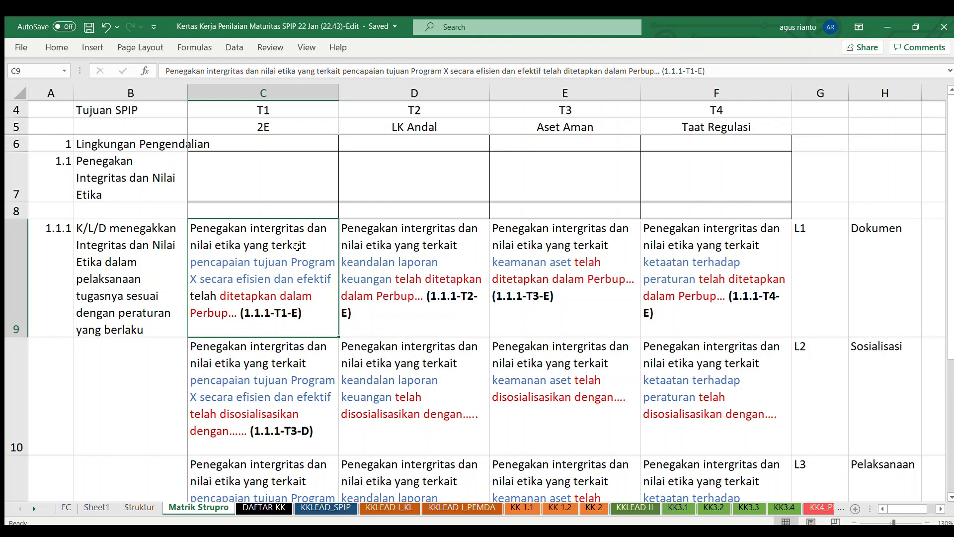
{"action": "left_click", "coordinate": [393, 264]}
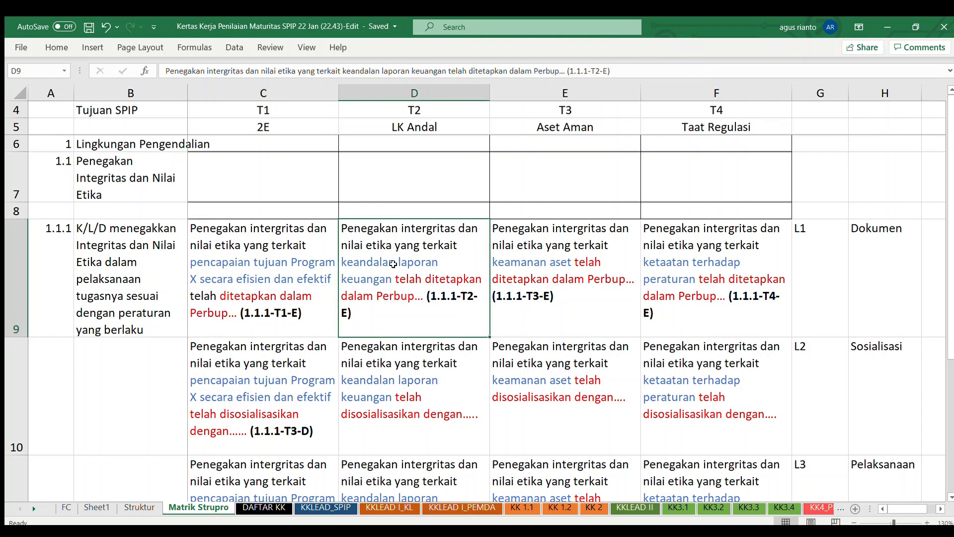
{"action": "left_click", "coordinate": [526, 252]}
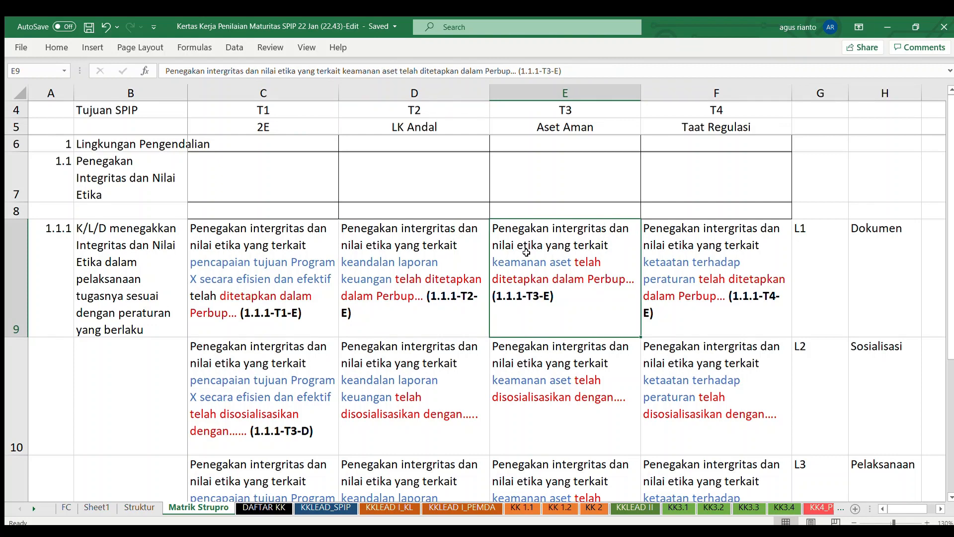
{"action": "left_click", "coordinate": [286, 253]}
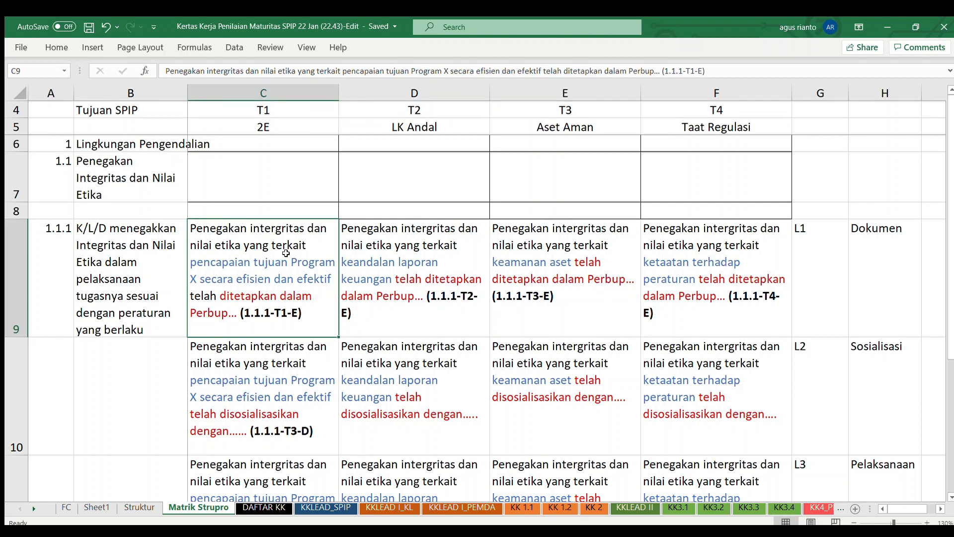
{"action": "left_click", "coordinate": [138, 257]}
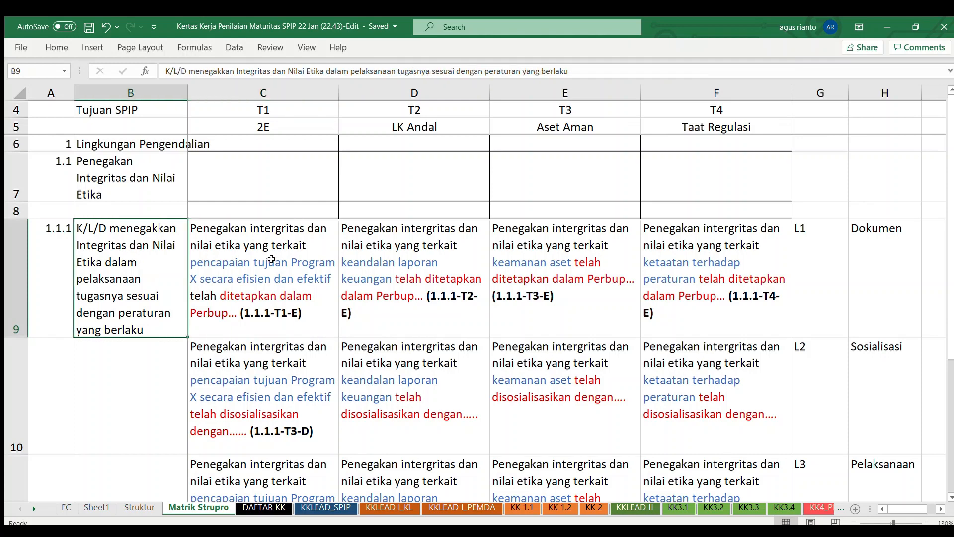
{"action": "left_click", "coordinate": [271, 258]}
{"action": "left_click", "coordinate": [396, 248]}
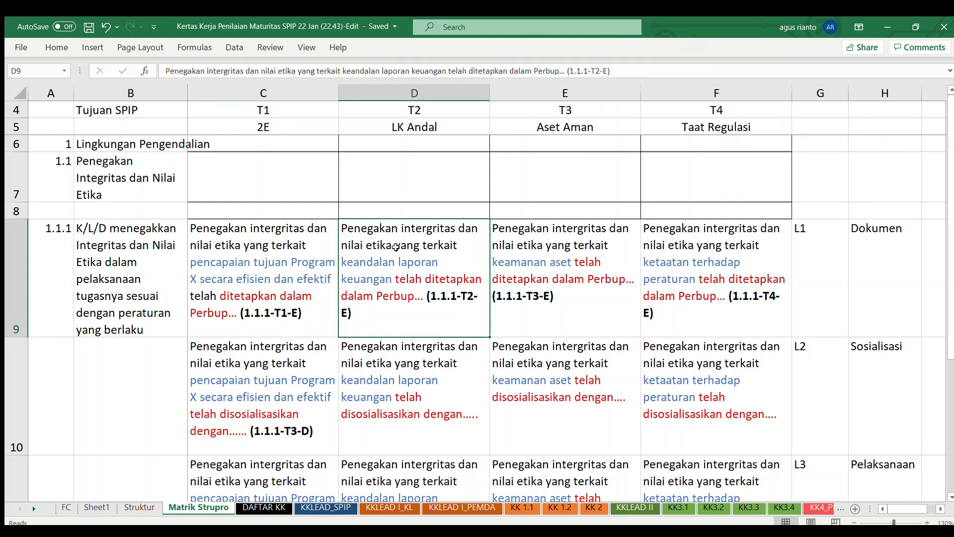
{"action": "left_click", "coordinate": [582, 254]}
{"action": "left_click", "coordinate": [692, 256]}
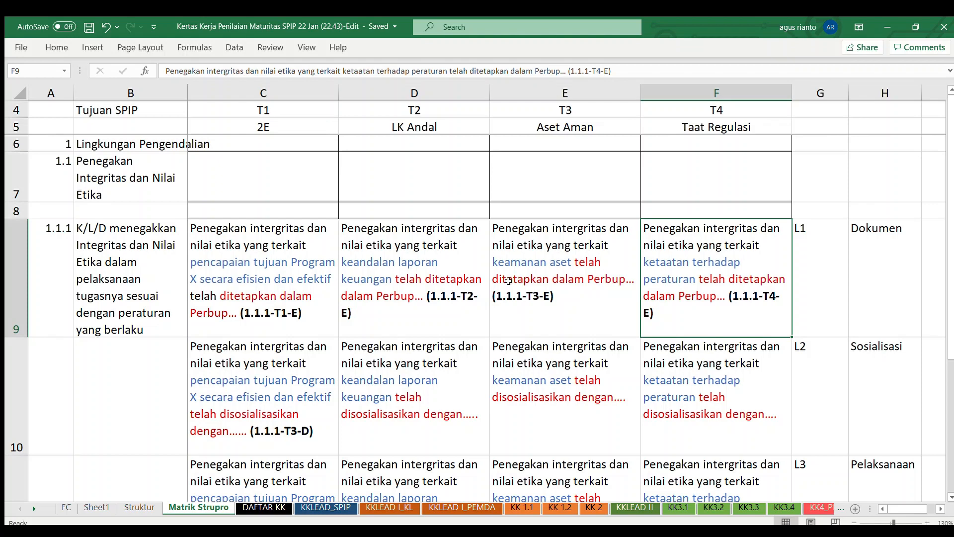
{"action": "left_click", "coordinate": [245, 256]}
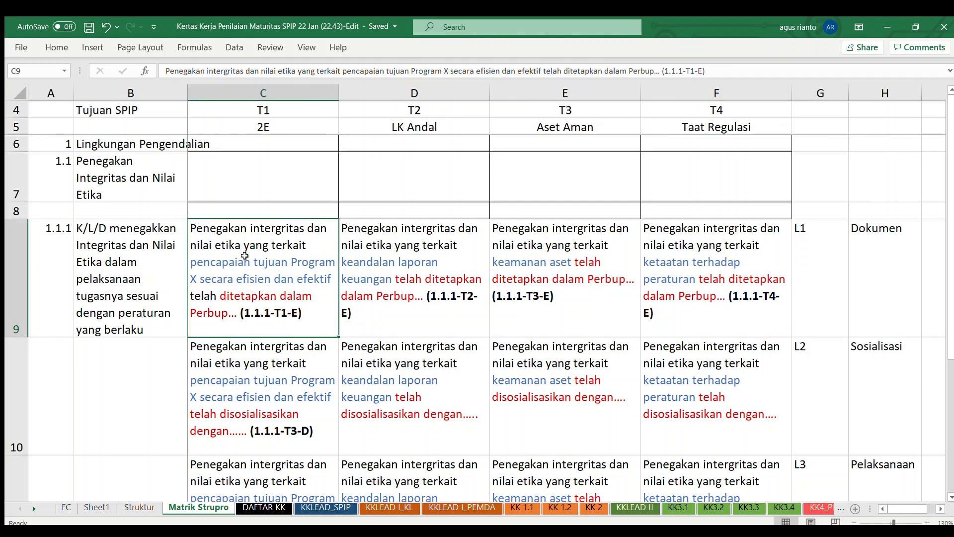
Correct the code at the end of the T1 L2 statement in C10 to (1.1.1-T1-D).
{"action": "left_click", "coordinate": [310, 368]}
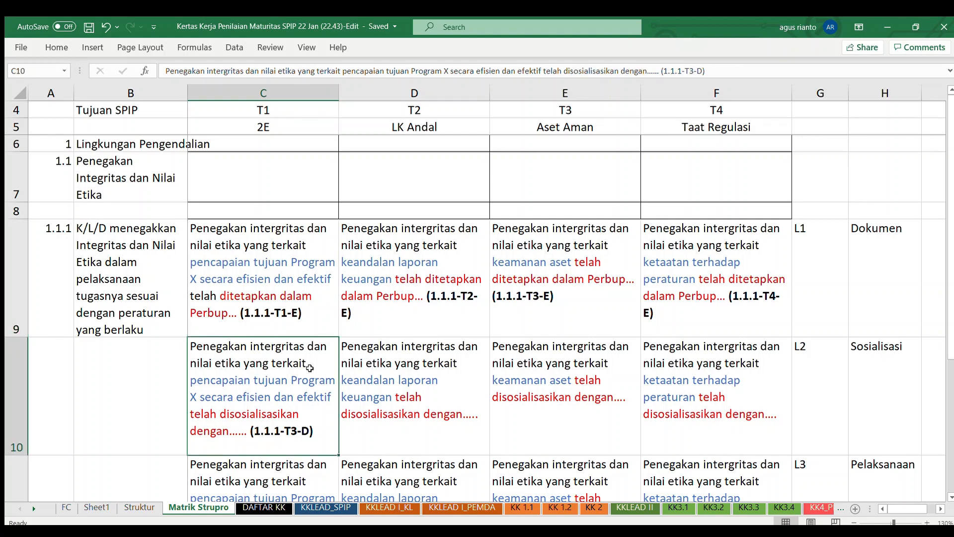
{"action": "double_click", "coordinate": [297, 430]}
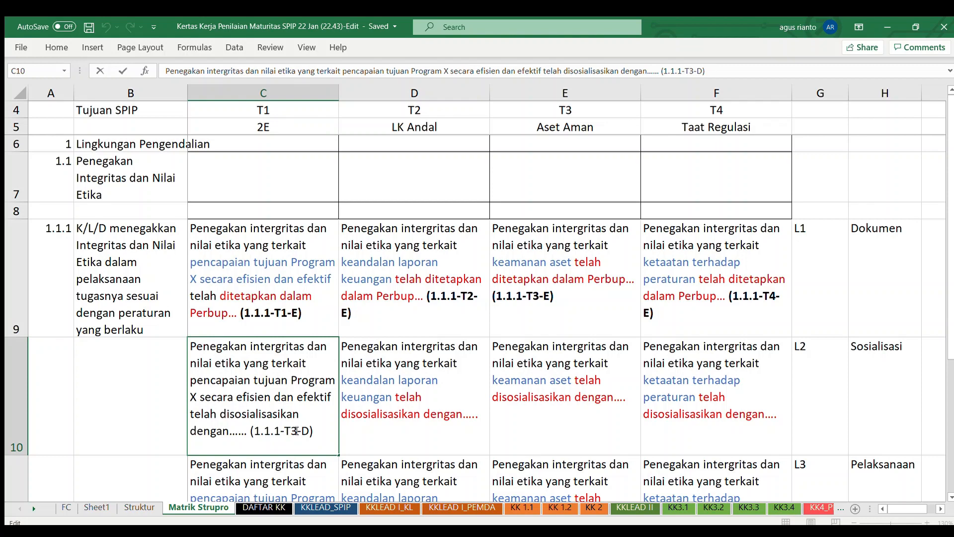
{"action": "key", "text": "BackSpace"}
{"action": "type", "text": "1"}
{"action": "left_click", "coordinate": [438, 430]}
{"action": "left_click", "coordinate": [301, 443]}
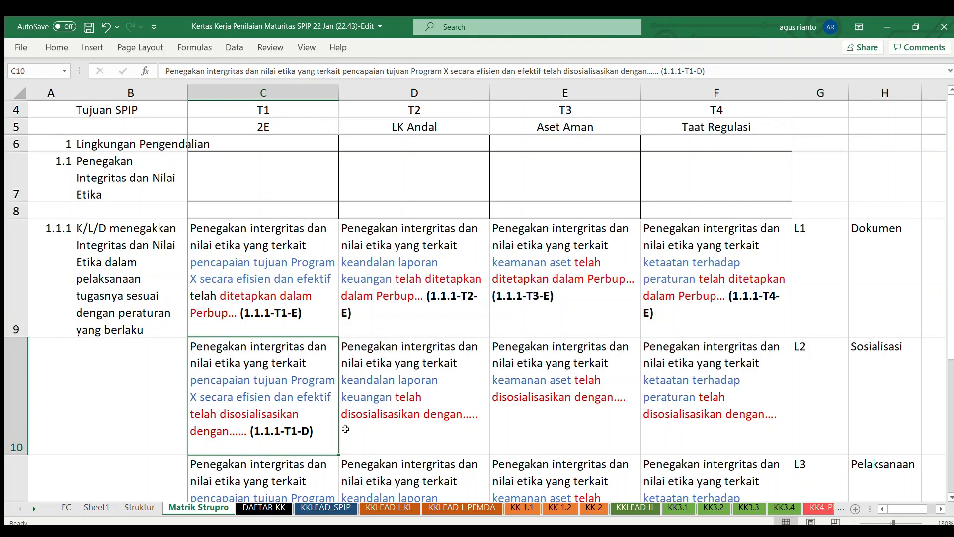
Review the L2 statements of parameter 1.1.1 for objectives T1 to T4, cells C10 to F10.
{"action": "left_click", "coordinate": [369, 426]}
{"action": "left_click", "coordinate": [288, 413]}
{"action": "key", "text": "Right"}
{"action": "key", "text": "Right"}
{"action": "key", "text": "Right"}
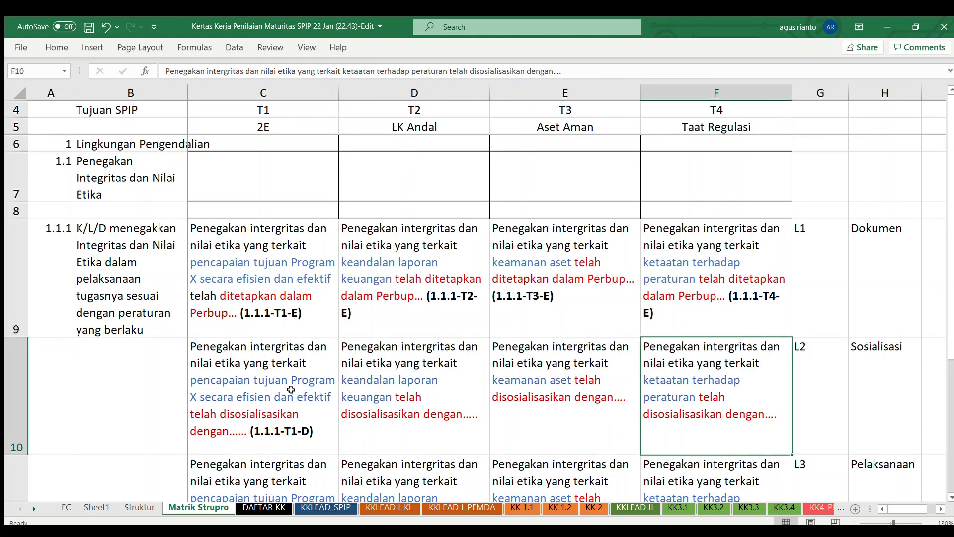
Examine the L3 statements of parameter 1.1.1 in row 11, comparing T1 in C11 with T2 in D11.
{"action": "key", "text": "Down"}
{"action": "key", "text": "Left"}
{"action": "key", "text": "Left"}
{"action": "key", "text": "Left"}
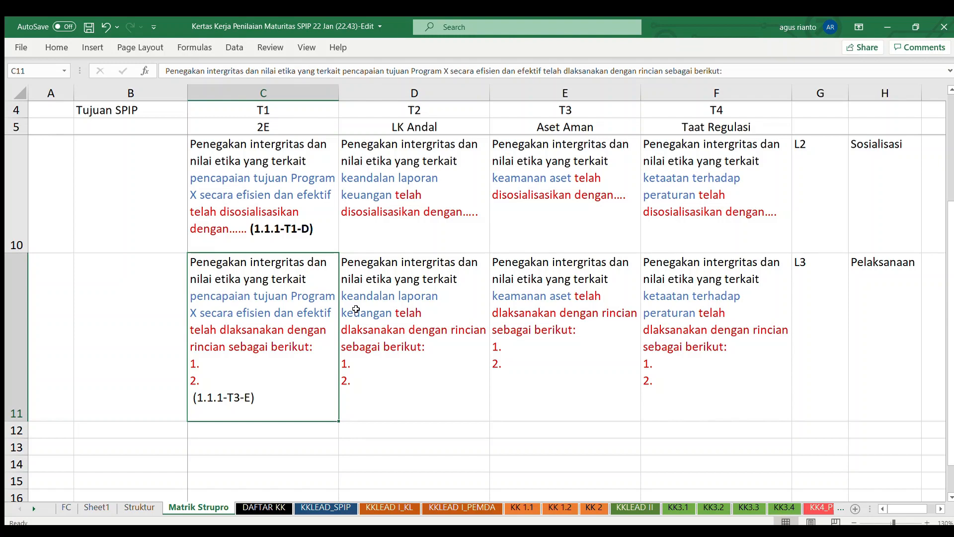
{"action": "key", "text": "Right"}
{"action": "key", "text": "Left"}
{"action": "key", "text": "Right"}
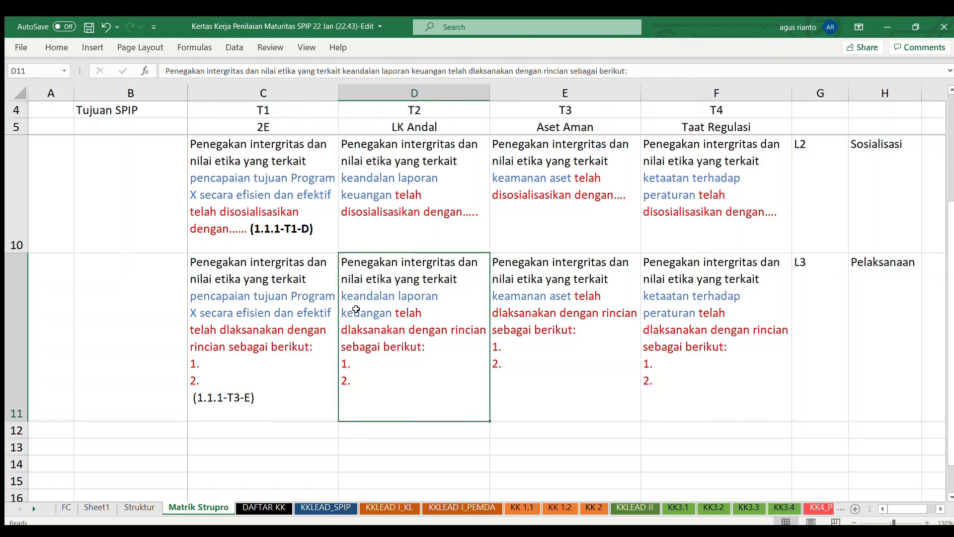
{"action": "key", "text": "Left"}
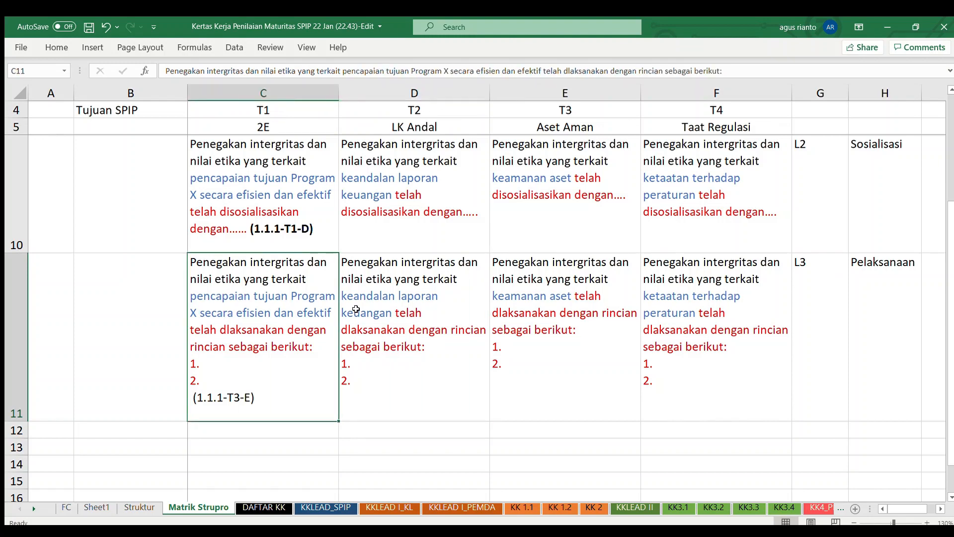
Check the parameter and testing totals on the Struktur sheet, and return to cell D11 of Matrik Strupro.
{"action": "left_click", "coordinate": [140, 507]}
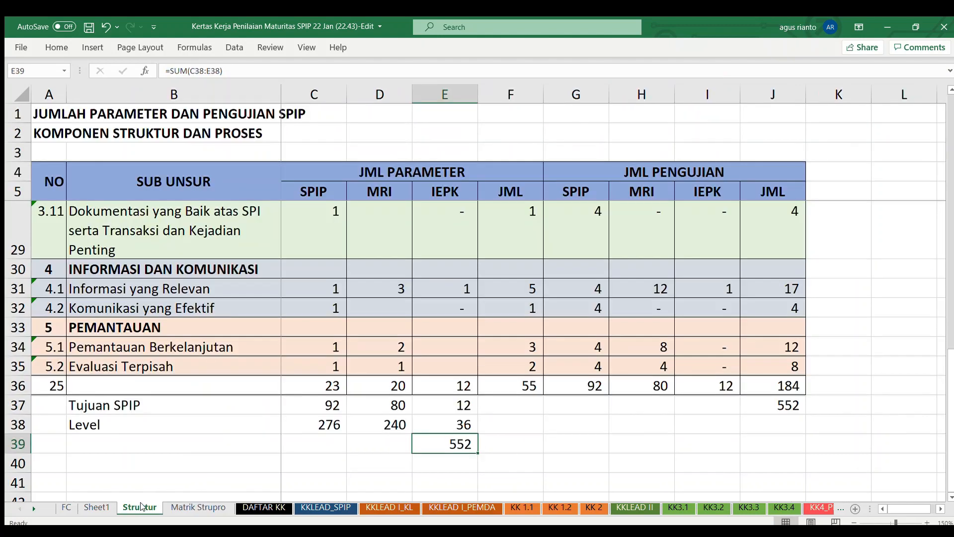
{"action": "left_click", "coordinate": [198, 507]}
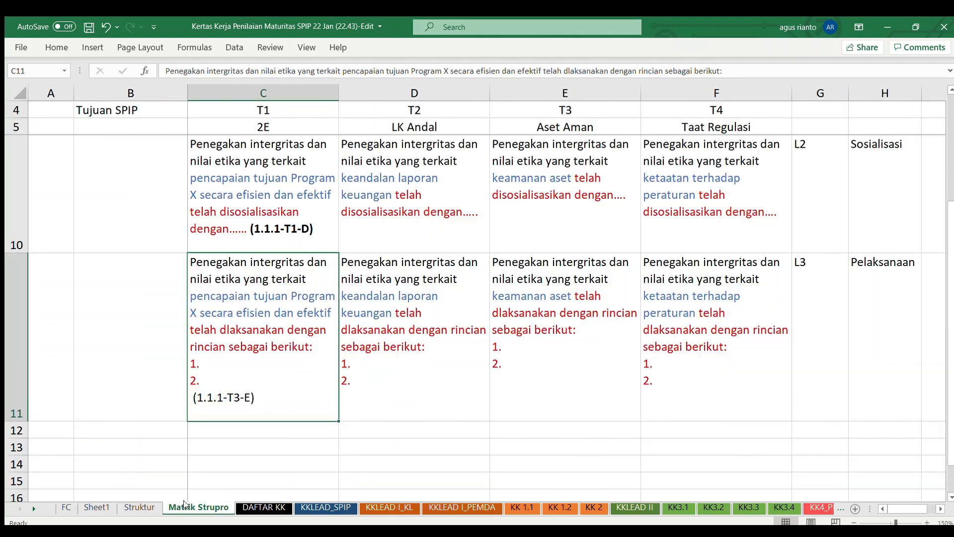
{"action": "left_click", "coordinate": [429, 391]}
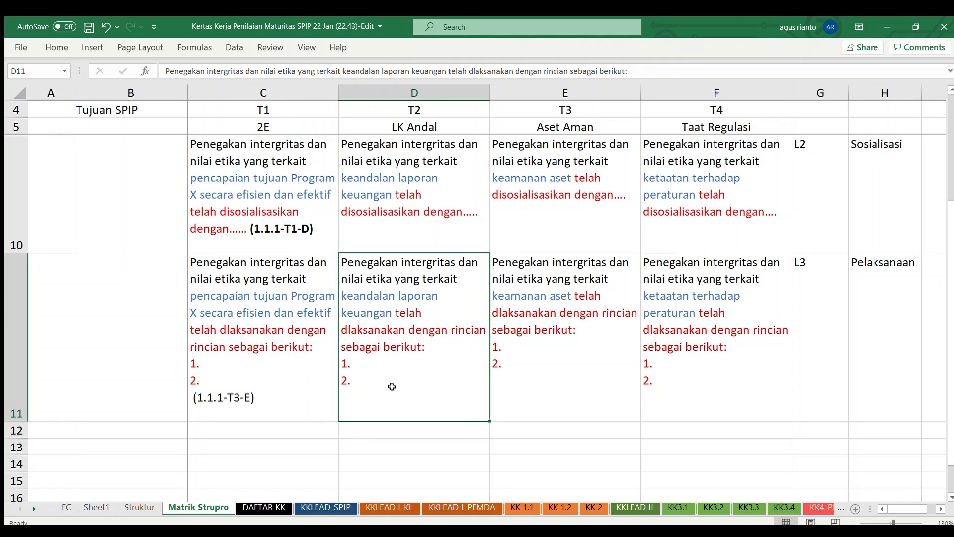
Switch to the SPIP Terintegrasi web application, log in with the prefilled credentials and open Penilaian Mandiri.
{"action": "left_click", "coordinate": [219, 303]}
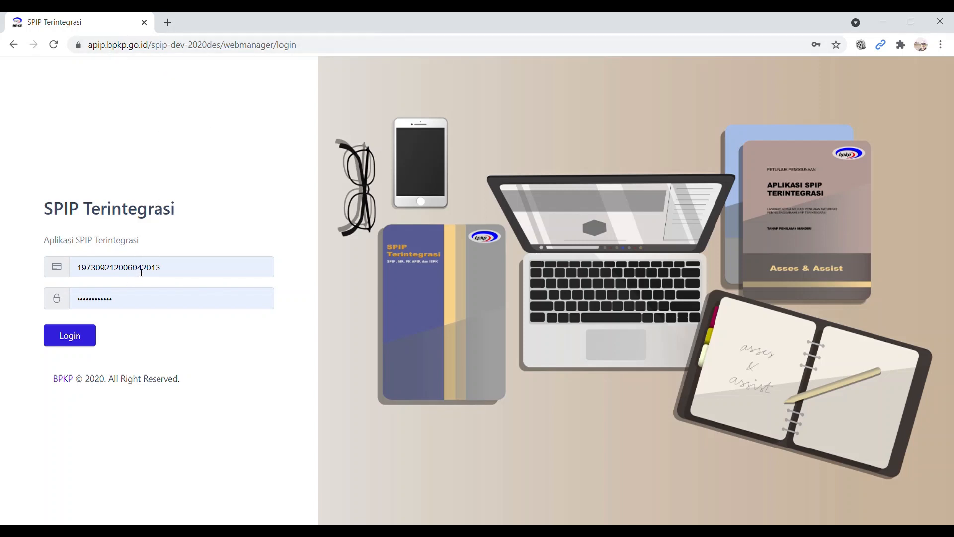
{"action": "left_click", "coordinate": [78, 338]}
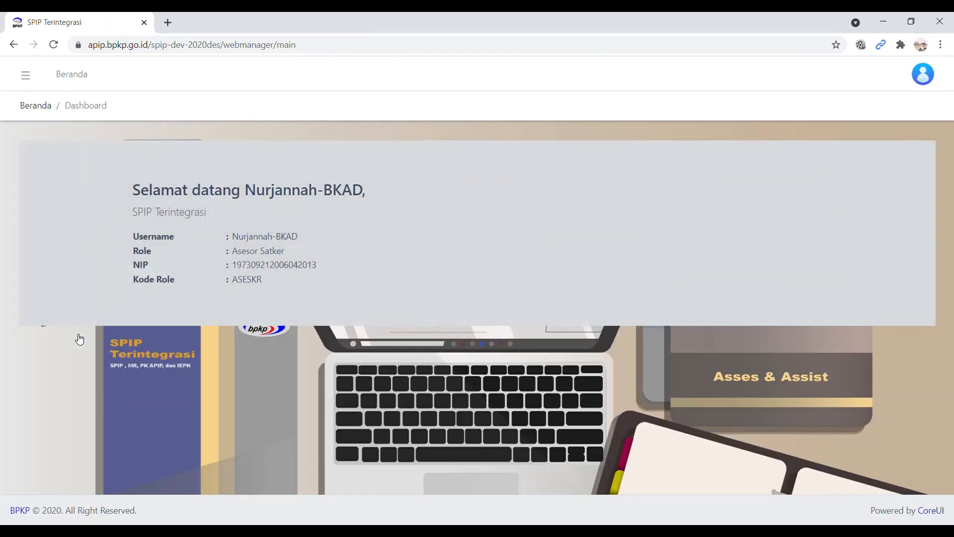
{"action": "left_click", "coordinate": [31, 79]}
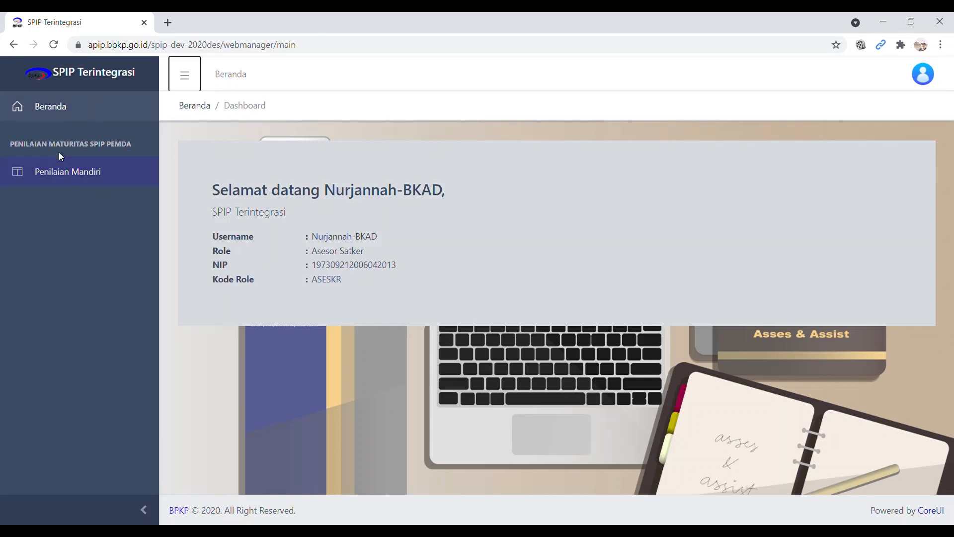
{"action": "left_click", "coordinate": [62, 177]}
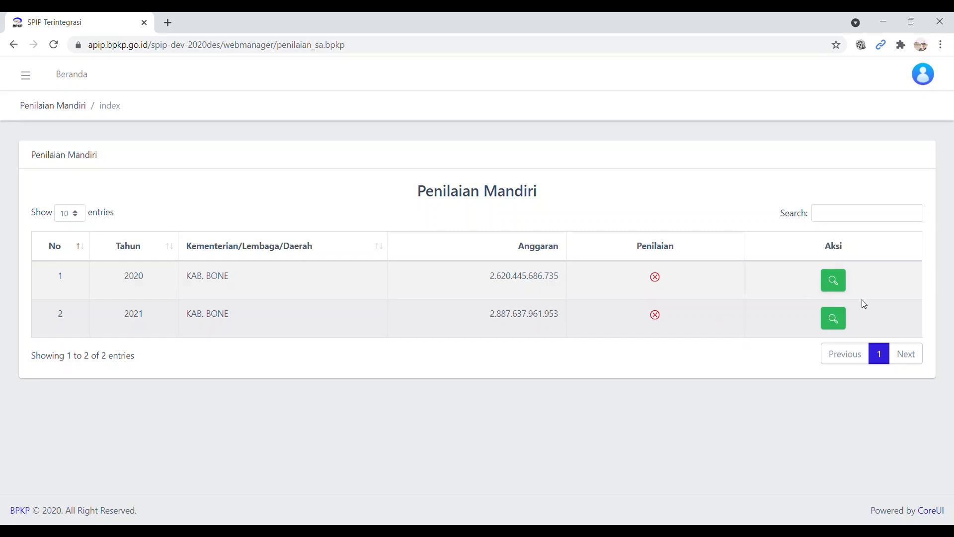
Open the 2021 self-assessment of KAB. BONE for the work unit Dinas Lingkungan Hidup.
{"action": "left_click", "coordinate": [833, 319]}
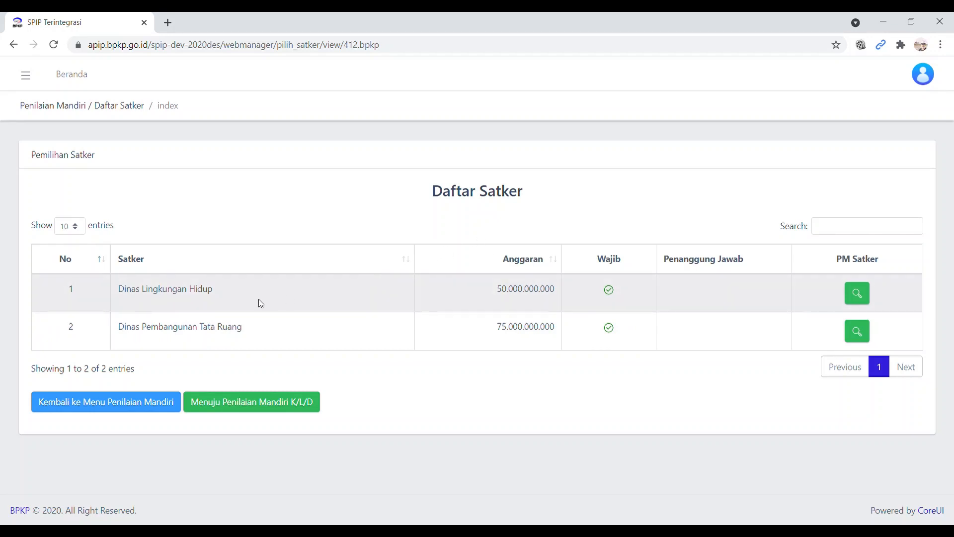
{"action": "left_click", "coordinate": [862, 297]}
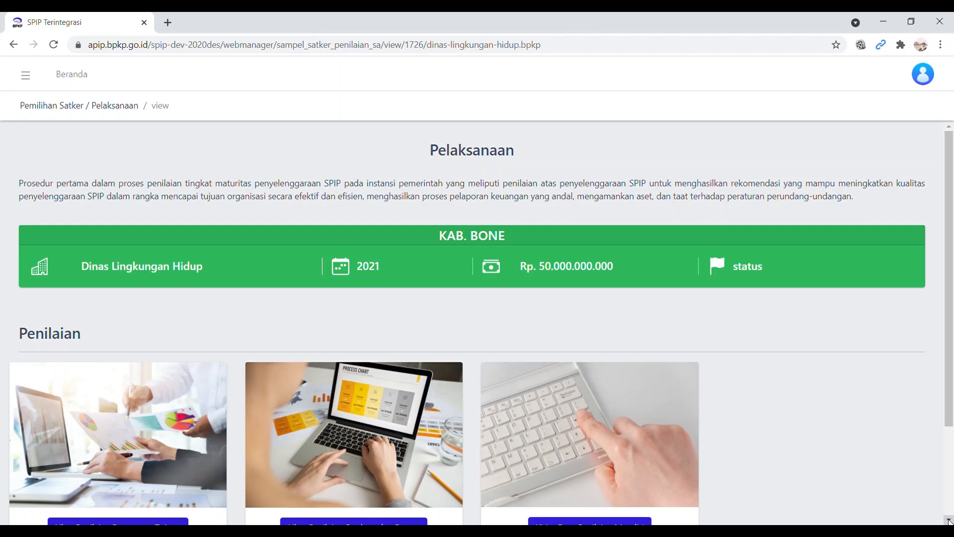
{"action": "scroll", "coordinate": [949, 521], "scroll_direction": "down", "scroll_amount": 5}
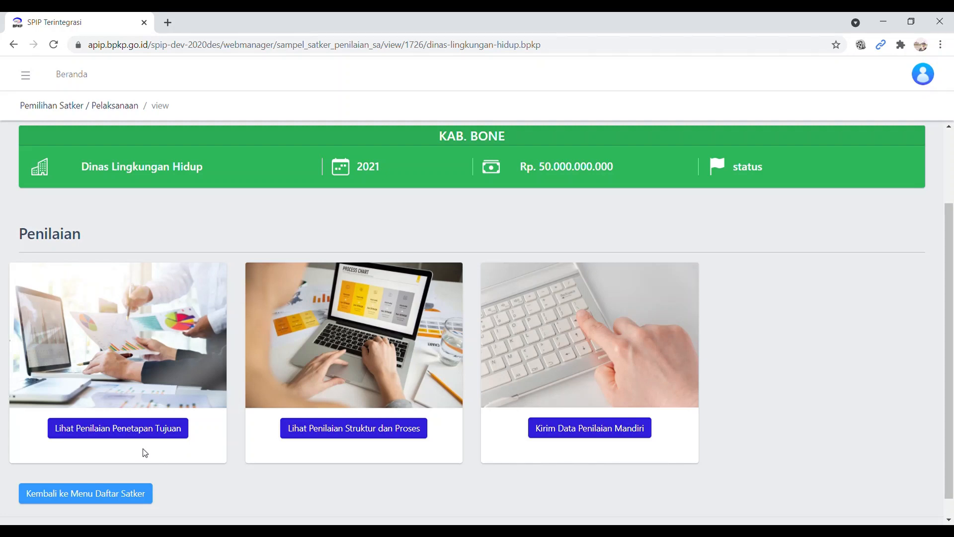
In the goal-setting assessment's Ketetapan Sasaran Strategis, mark "Meningkatnya sarana dan prasarana perkotaan" as an appropriate strategic objective.
{"action": "left_click", "coordinate": [151, 436]}
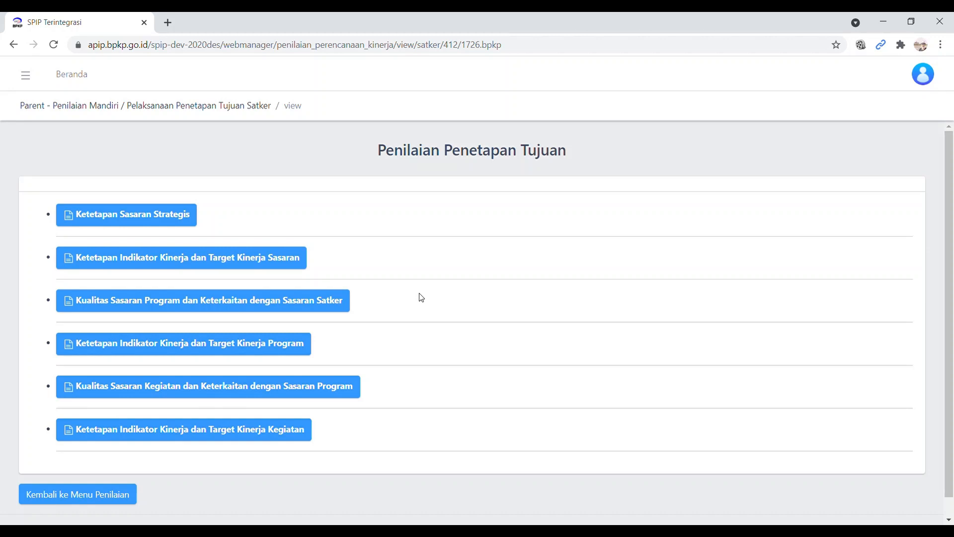
{"action": "left_click", "coordinate": [173, 217]}
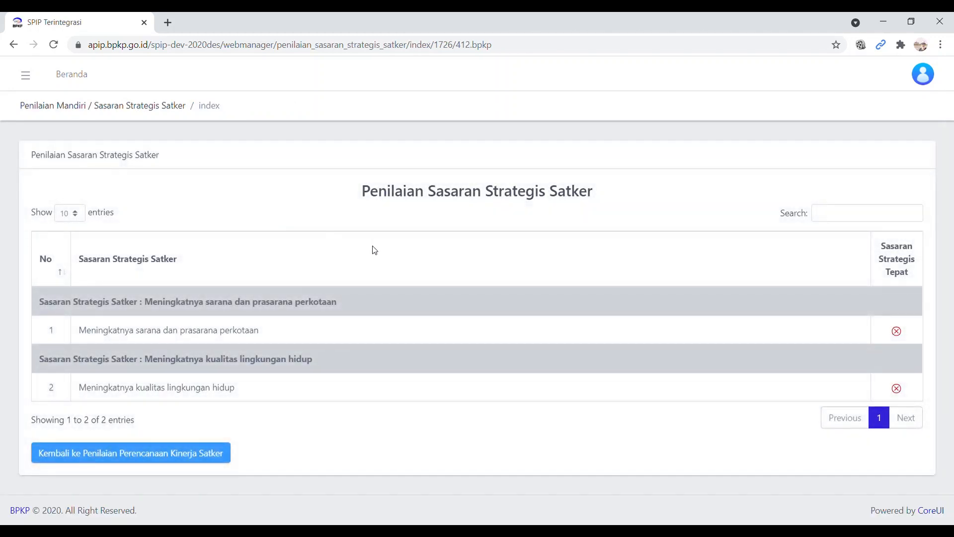
{"action": "left_click", "coordinate": [898, 332]}
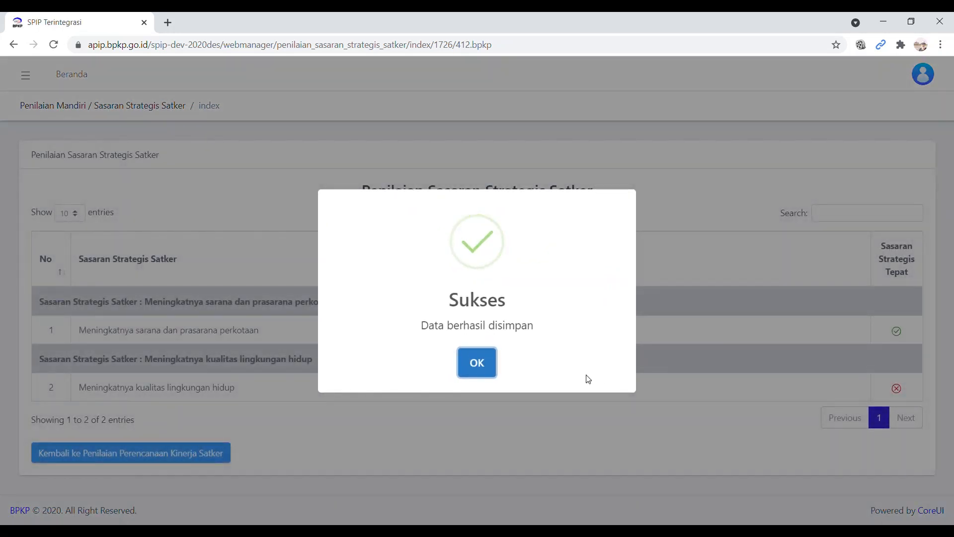
{"action": "left_click", "coordinate": [471, 365]}
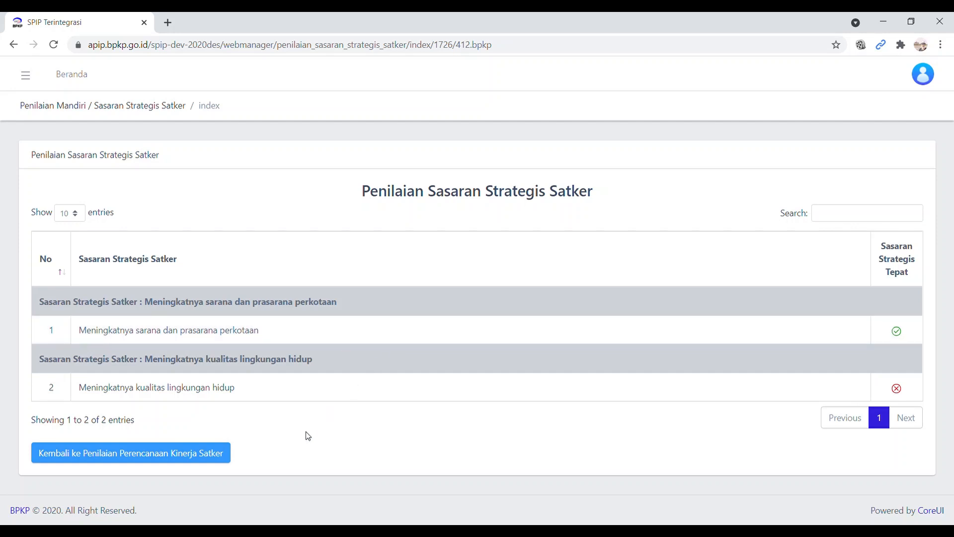
Review the activity indicators and targets under Ketetapan Indikator Kinerja dan Target Kinerja Kegiatan, and return to the Penilaian Penetapan Tujuan list.
{"action": "left_click", "coordinate": [172, 456]}
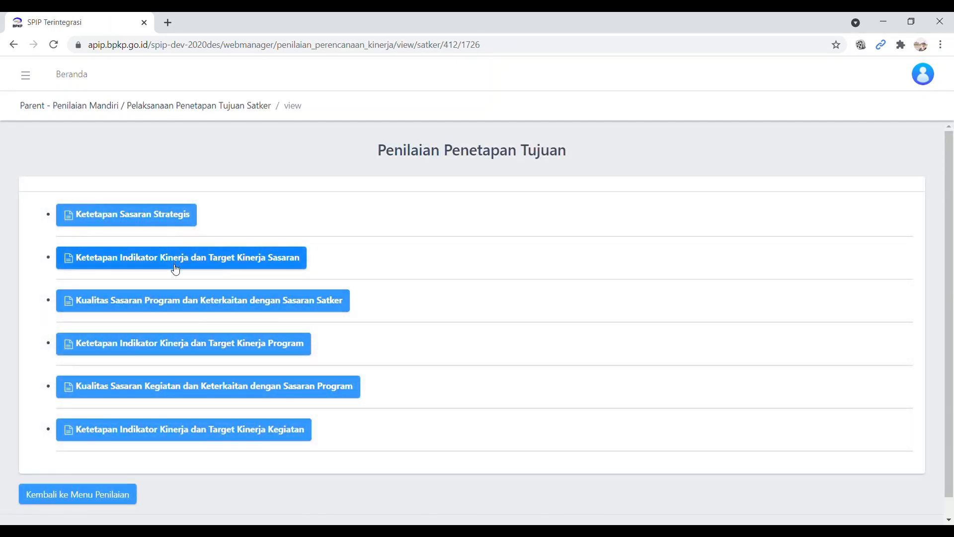
{"action": "left_click", "coordinate": [170, 437]}
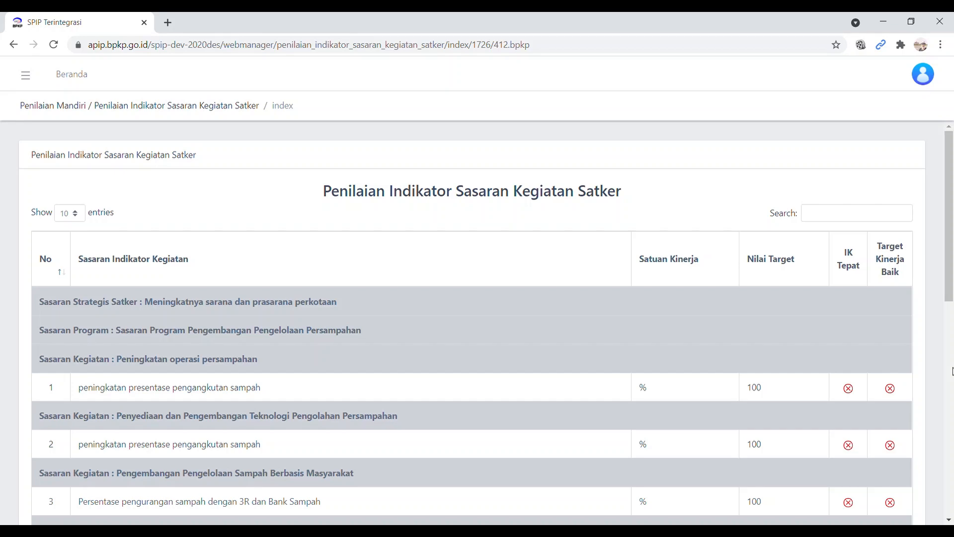
{"action": "left_click", "coordinate": [953, 370]}
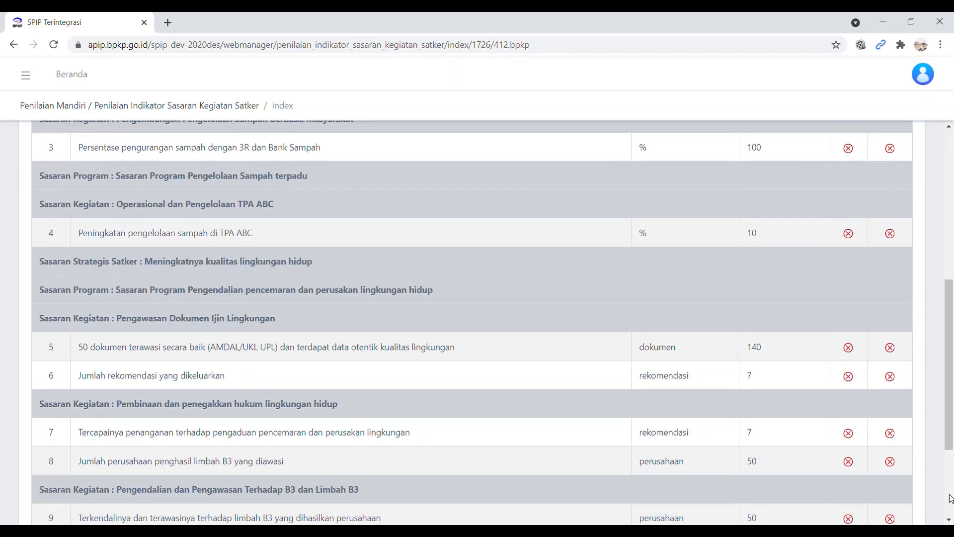
{"action": "left_click", "coordinate": [950, 498]}
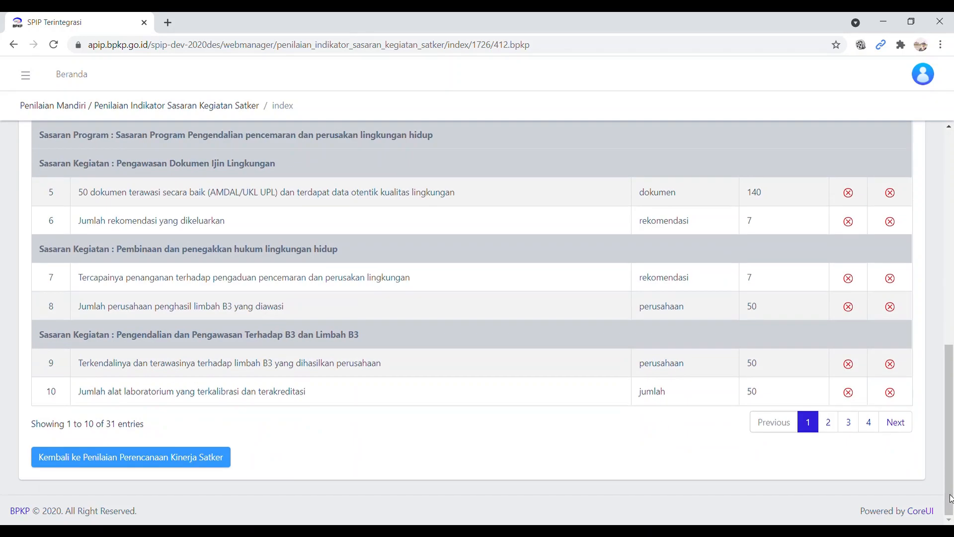
{"action": "left_click", "coordinate": [163, 456]}
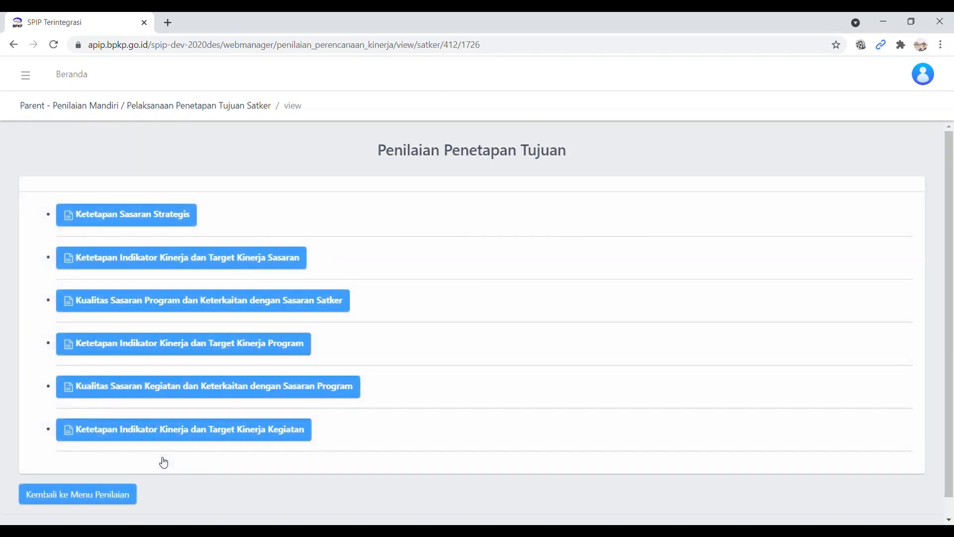
Return to the assessment menu of Dinas Lingkungan Hidup and open its structure and process assessment.
{"action": "left_click", "coordinate": [110, 498]}
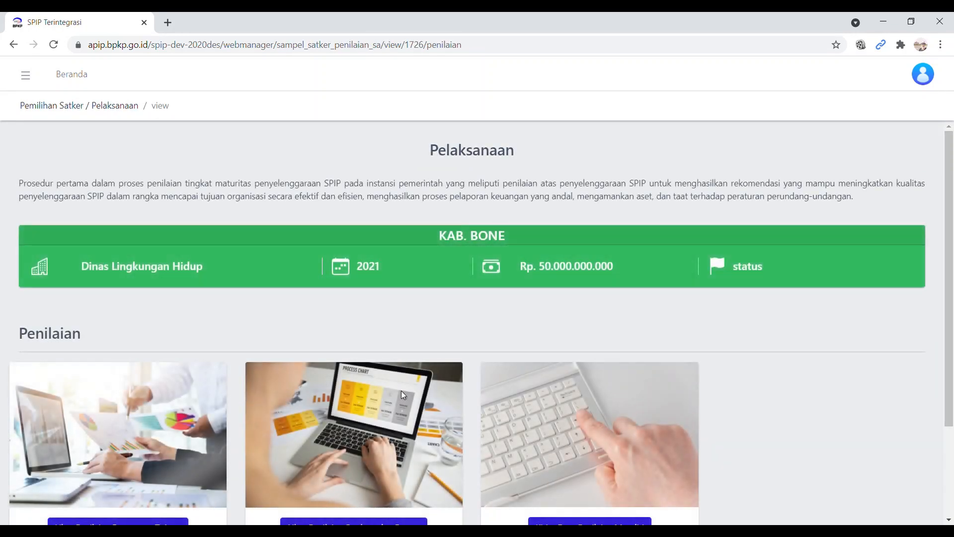
{"action": "scroll", "coordinate": [856, 388], "scroll_direction": "down", "scroll_amount": 3}
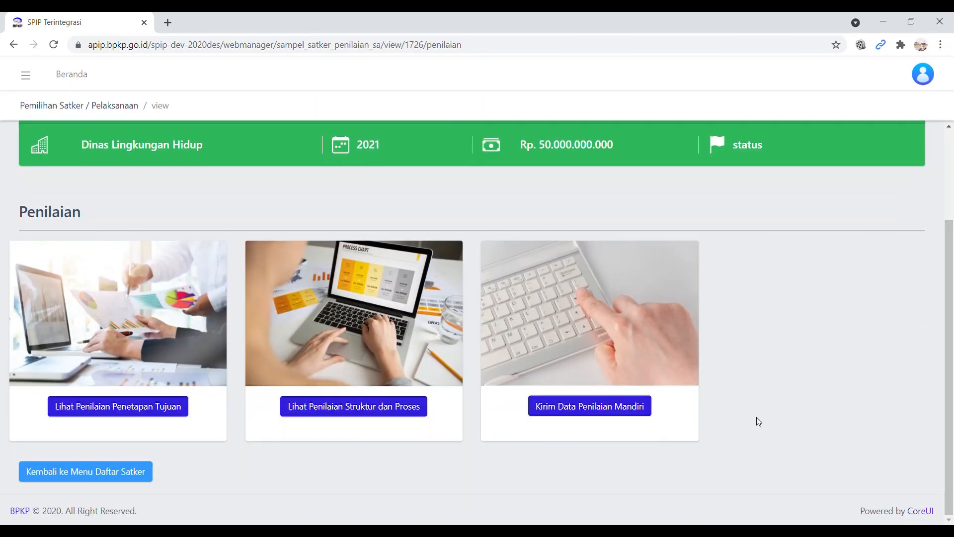
{"action": "left_click", "coordinate": [373, 413]}
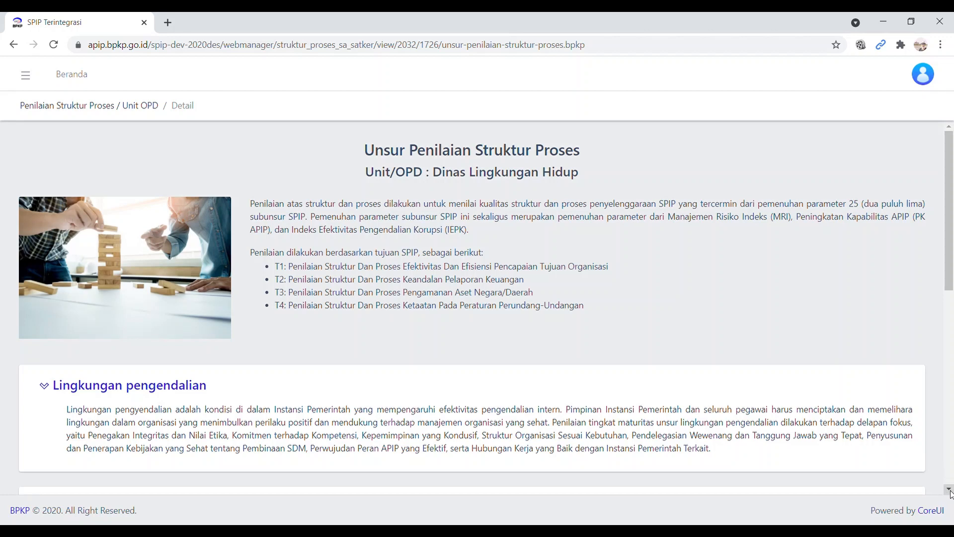
Expand the element Lingkungan pengendalian and examine its sub-elements 1.1 to 1.8.
{"action": "left_click", "coordinate": [129, 395]}
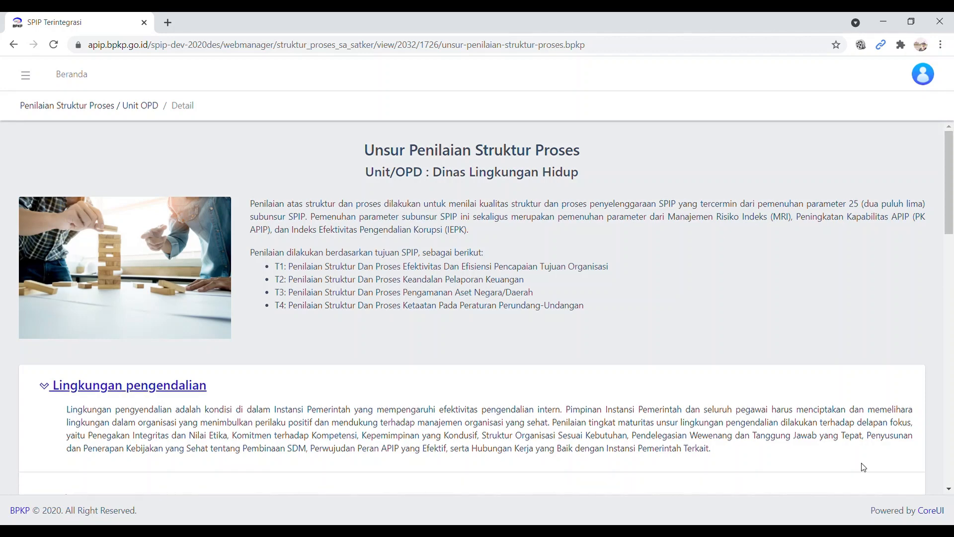
{"action": "scroll", "coordinate": [951, 492], "scroll_direction": "down", "scroll_amount": 3}
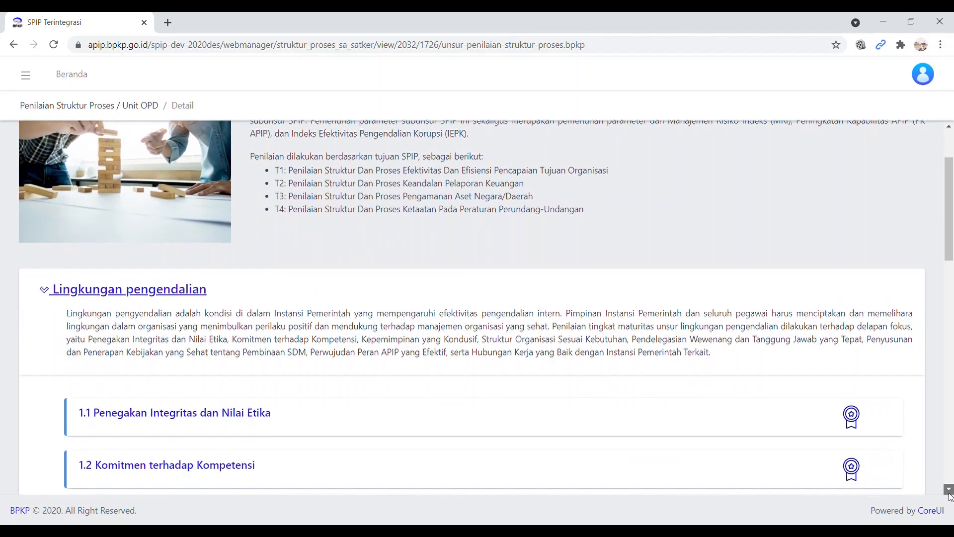
{"action": "scroll", "coordinate": [950, 492], "scroll_direction": "down", "scroll_amount": 4}
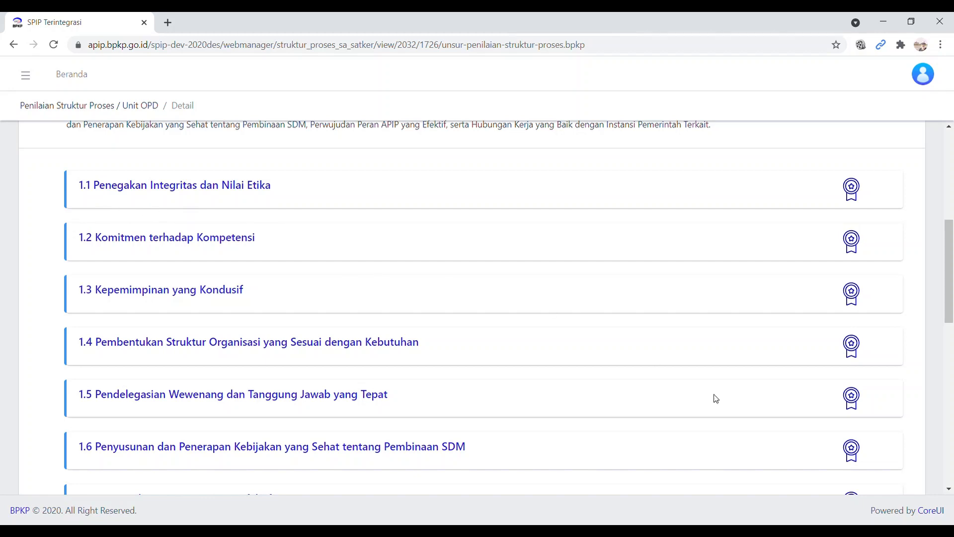
{"action": "left_click", "coordinate": [949, 490]}
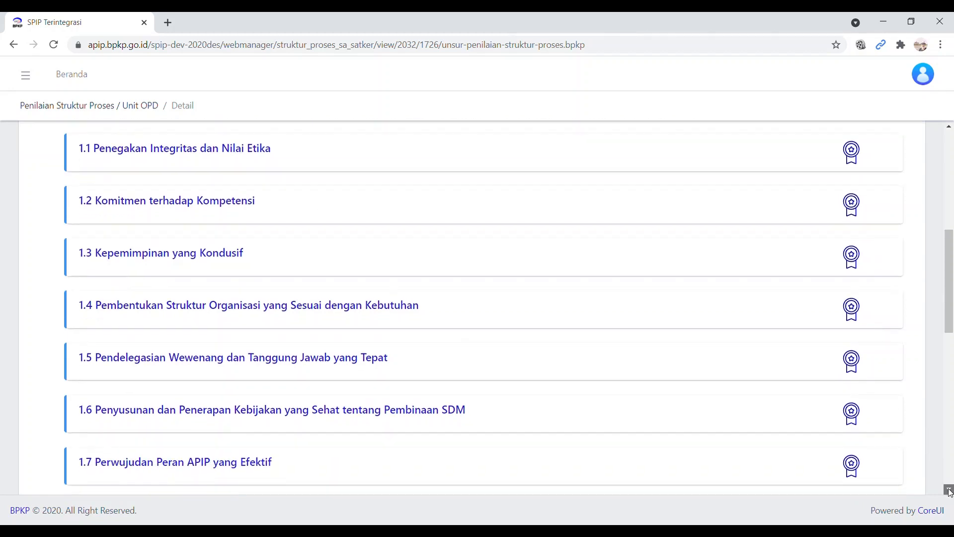
{"action": "left_click", "coordinate": [950, 491]}
{"action": "left_click", "coordinate": [949, 491]}
{"action": "left_click", "coordinate": [950, 490]}
{"action": "left_click", "coordinate": [949, 490]}
{"action": "left_click", "coordinate": [949, 491]}
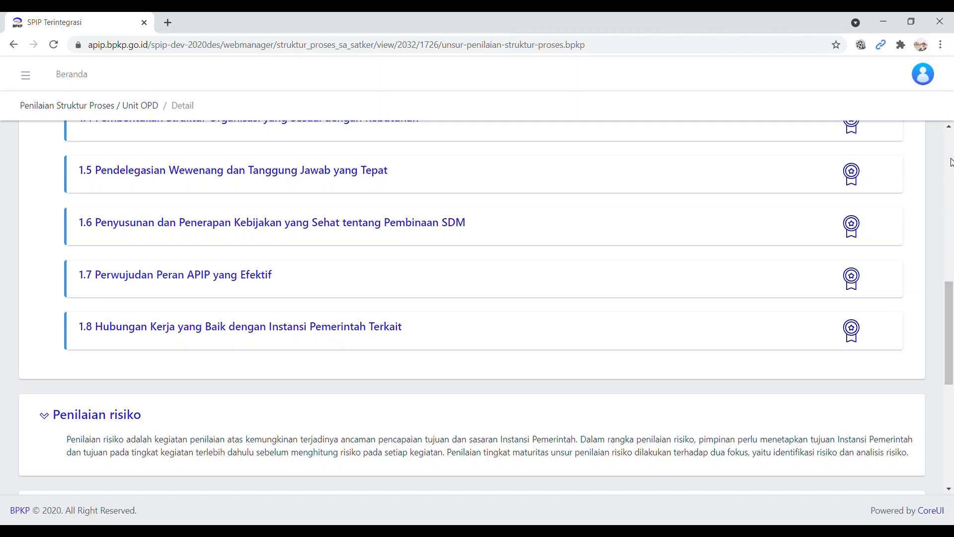
{"action": "scroll", "coordinate": [950, 130], "scroll_direction": "up", "scroll_amount": 5}
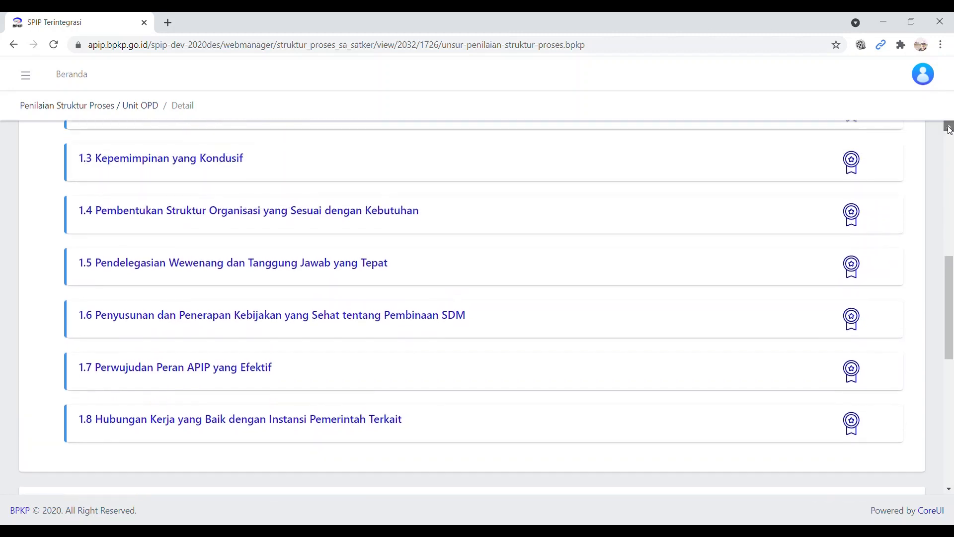
{"action": "scroll", "coordinate": [950, 130], "scroll_direction": "up", "scroll_amount": 4}
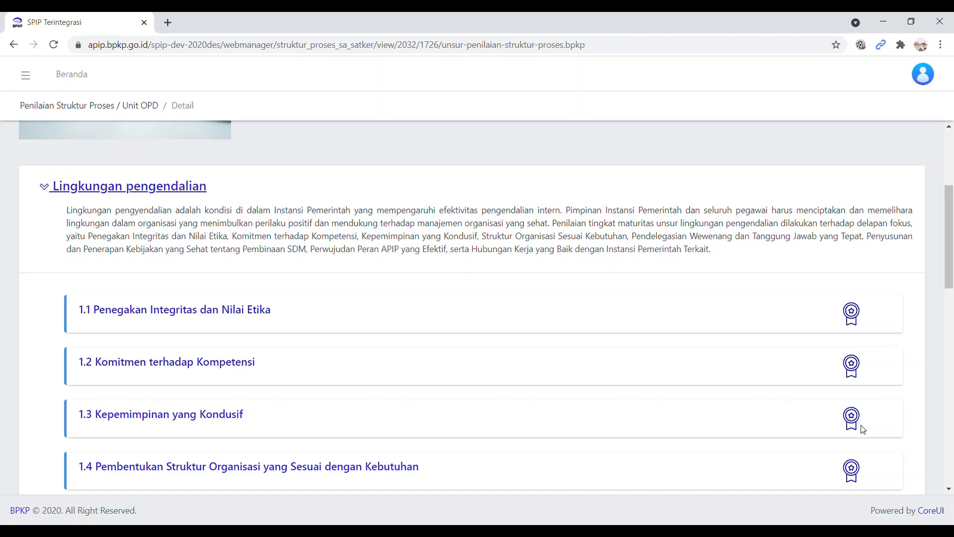
Expand sub-element 1.1 Penegakan Integritas dan Nilai Etika to list its parameters.
{"action": "left_click", "coordinate": [950, 491]}
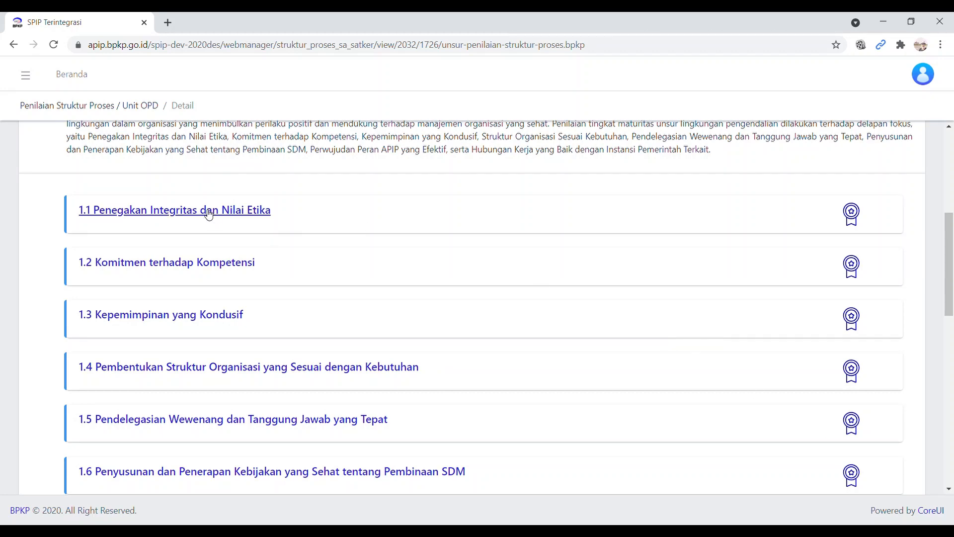
{"action": "left_click", "coordinate": [209, 215]}
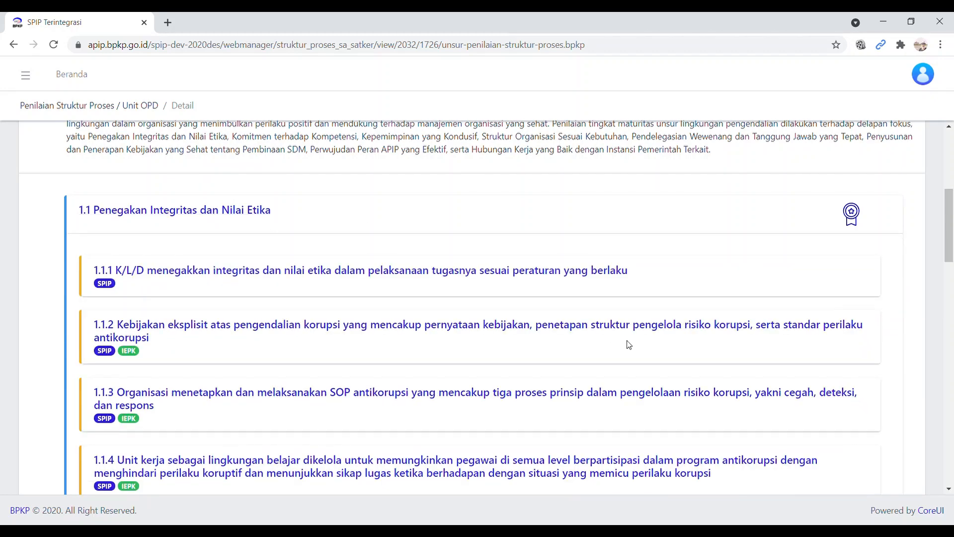
Examine parameters 1.1.1 to 1.1.8 of sub-element Penegakan Integritas dan Nilai Etika and their SPIP and IEPK tags.
{"action": "left_click", "coordinate": [949, 490]}
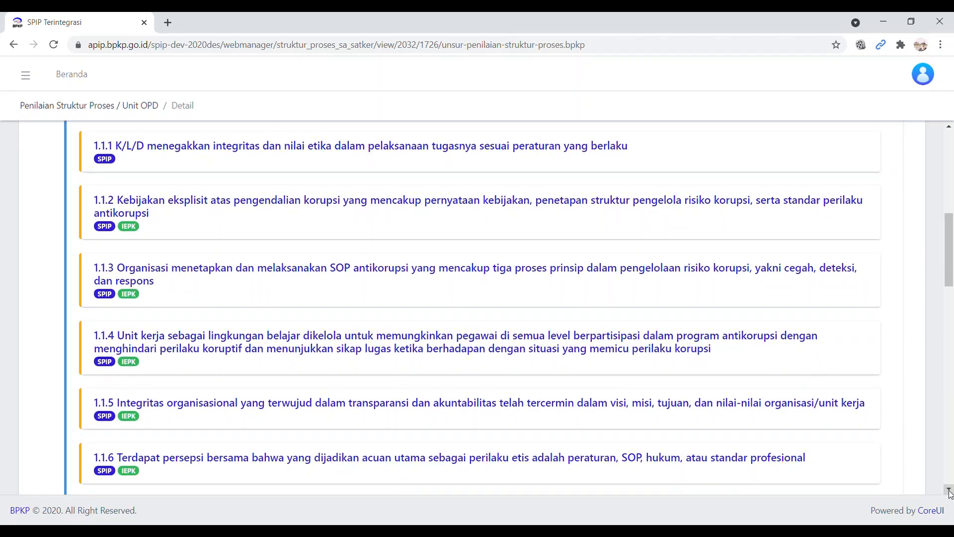
{"action": "left_click", "coordinate": [950, 491]}
{"action": "left_click", "coordinate": [949, 491]}
{"action": "left_click", "coordinate": [949, 491]}
{"action": "left_click", "coordinate": [950, 491]}
{"action": "left_click", "coordinate": [950, 491]}
{"action": "left_click", "coordinate": [949, 491]}
{"action": "left_click", "coordinate": [949, 491]}
{"action": "left_click", "coordinate": [949, 491]}
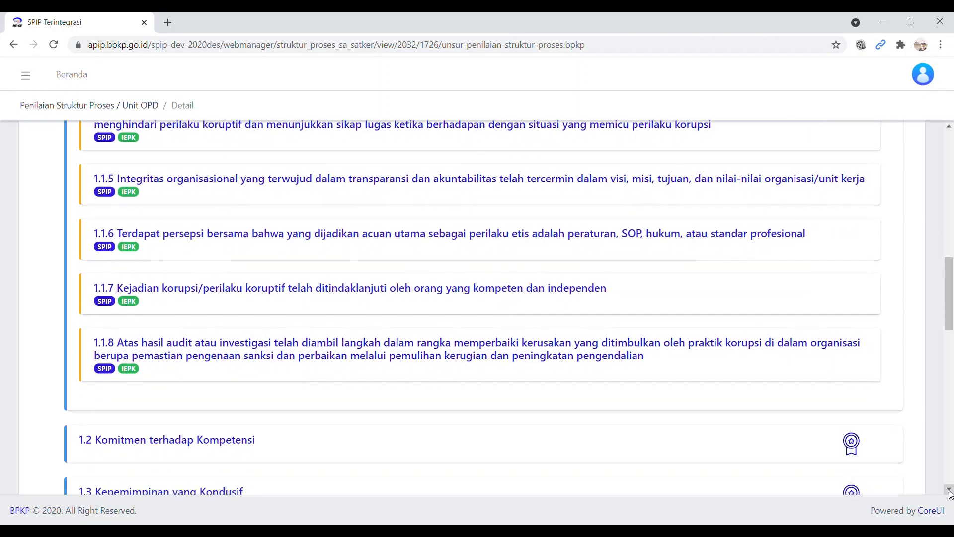
{"action": "left_click", "coordinate": [949, 127]}
{"action": "left_click", "coordinate": [948, 127]}
{"action": "left_click", "coordinate": [949, 127]}
{"action": "left_click", "coordinate": [949, 127]}
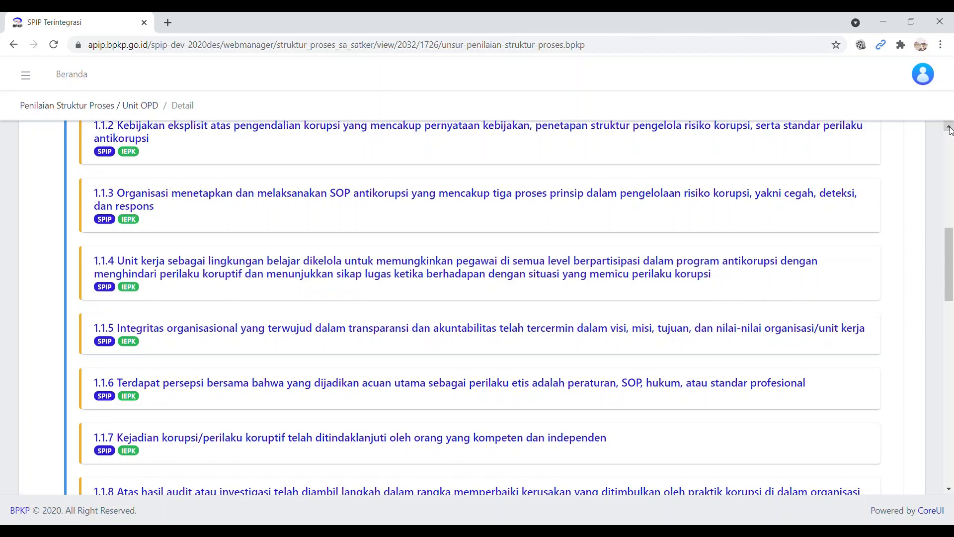
{"action": "left_click", "coordinate": [949, 127]}
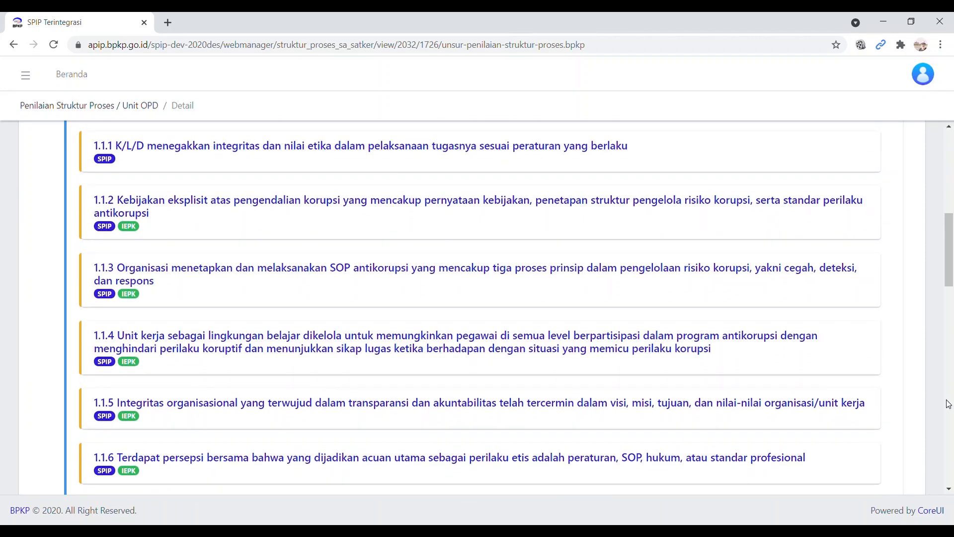
{"action": "left_click", "coordinate": [949, 489]}
{"action": "scroll", "coordinate": [950, 492], "scroll_direction": "down", "scroll_amount": 2}
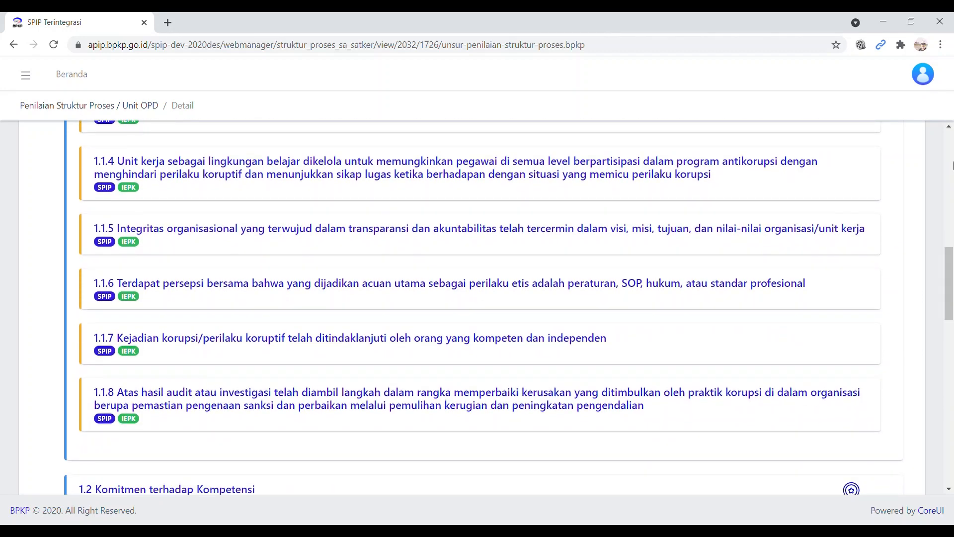
{"action": "left_click", "coordinate": [949, 127]}
{"action": "scroll", "coordinate": [949, 128], "scroll_direction": "up", "scroll_amount": 5}
{"action": "left_click", "coordinate": [949, 128]}
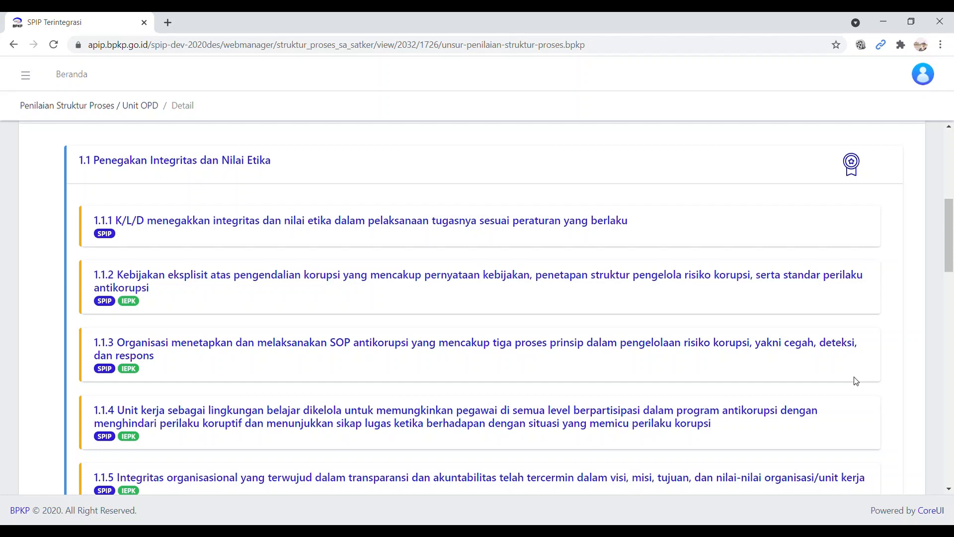
Expand parameter 1.1.1 and open the T1 test result form of grade 1.1.1.E down to its conclusion.
{"action": "left_click", "coordinate": [421, 228]}
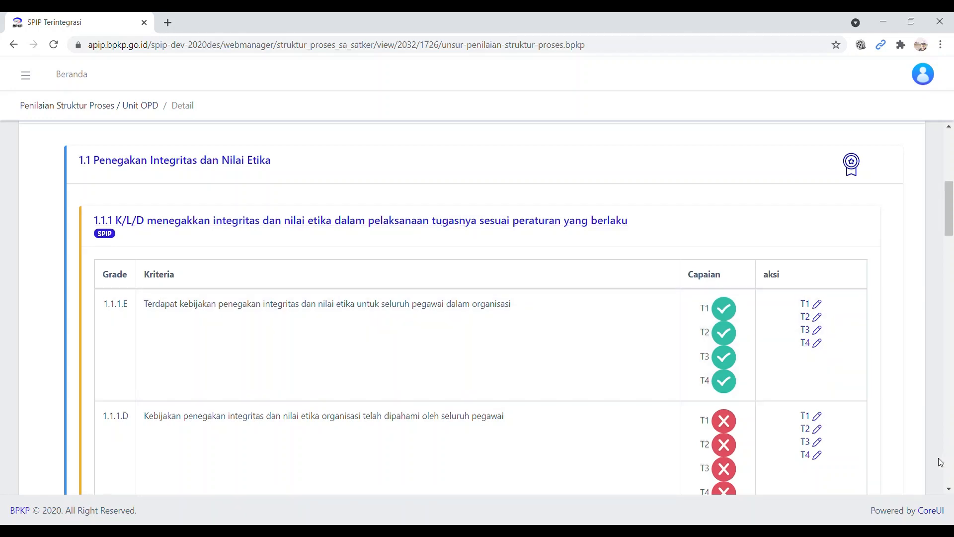
{"action": "left_click", "coordinate": [949, 490]}
{"action": "left_click", "coordinate": [949, 489]}
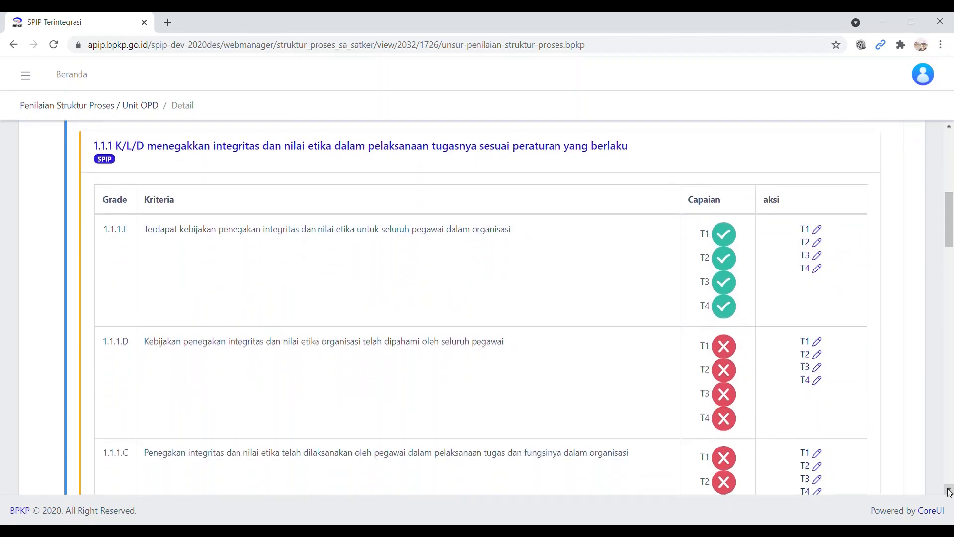
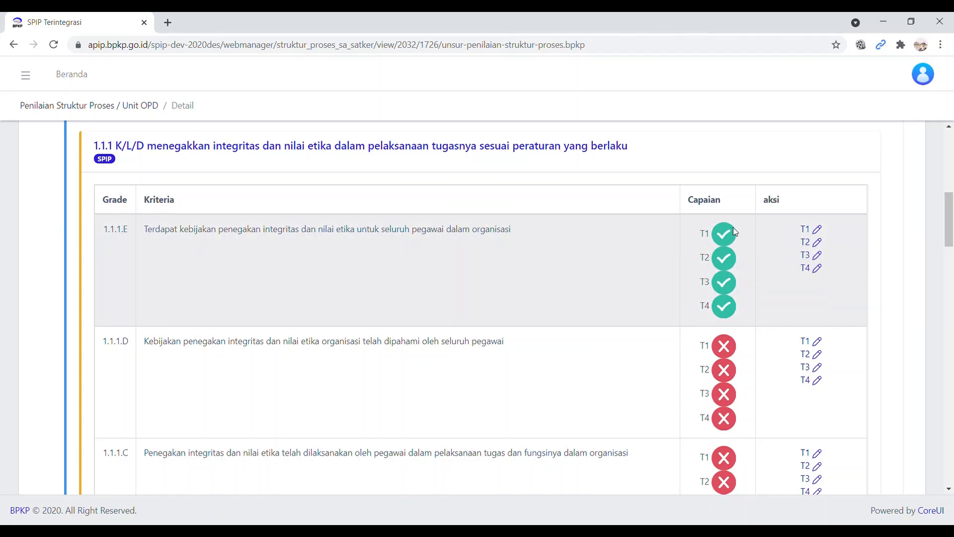
{"action": "left_click", "coordinate": [819, 233]}
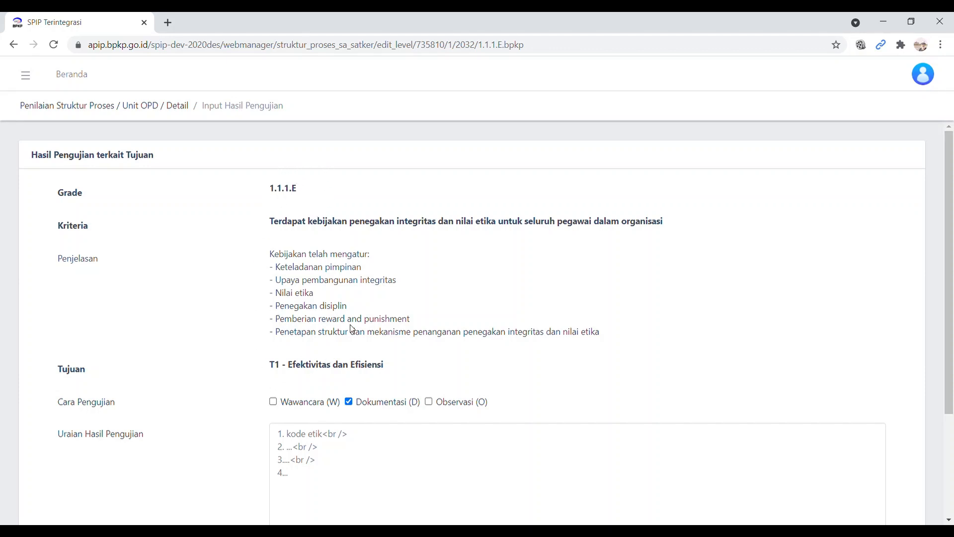
{"action": "left_click", "coordinate": [950, 519]}
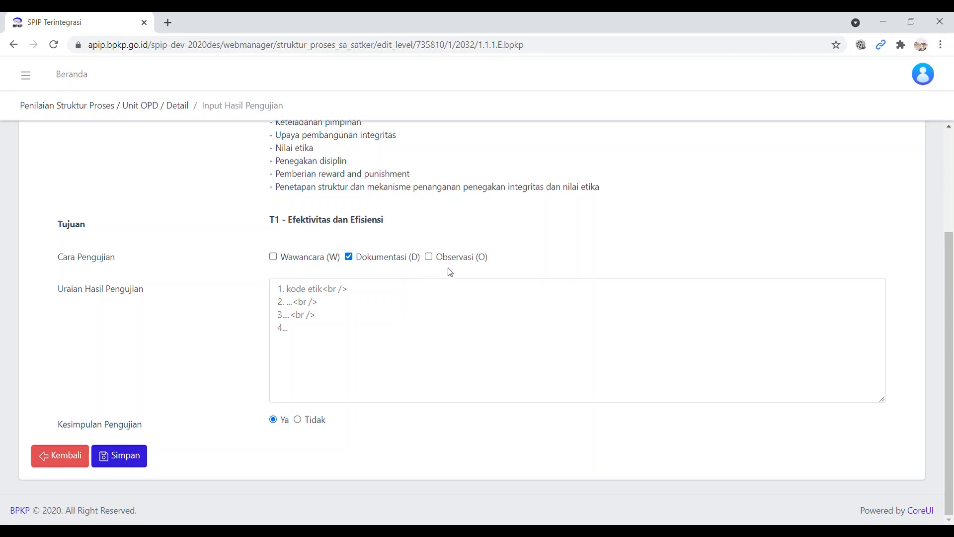
{"action": "left_click", "coordinate": [274, 259]}
{"action": "left_click", "coordinate": [430, 258]}
{"action": "left_click", "coordinate": [273, 259]}
{"action": "left_click", "coordinate": [429, 258]}
Replace the Uraian Hasil Pengujian text with the copied sentence from "Penegakan intergritas dan nilai etika" to "telah ditetapkan dalam Perbup...".
{"action": "left_click", "coordinate": [343, 307]}
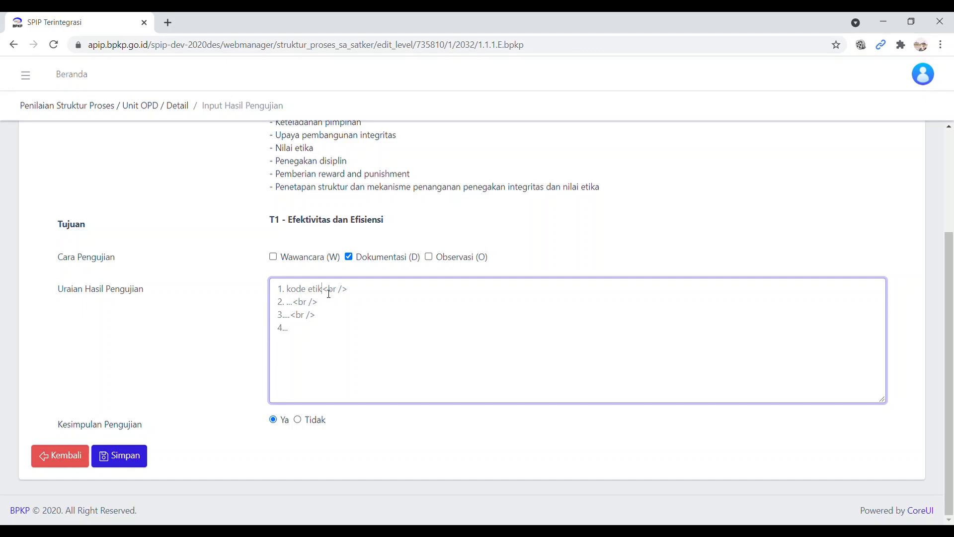
{"action": "key", "text": "alt+Tab"}
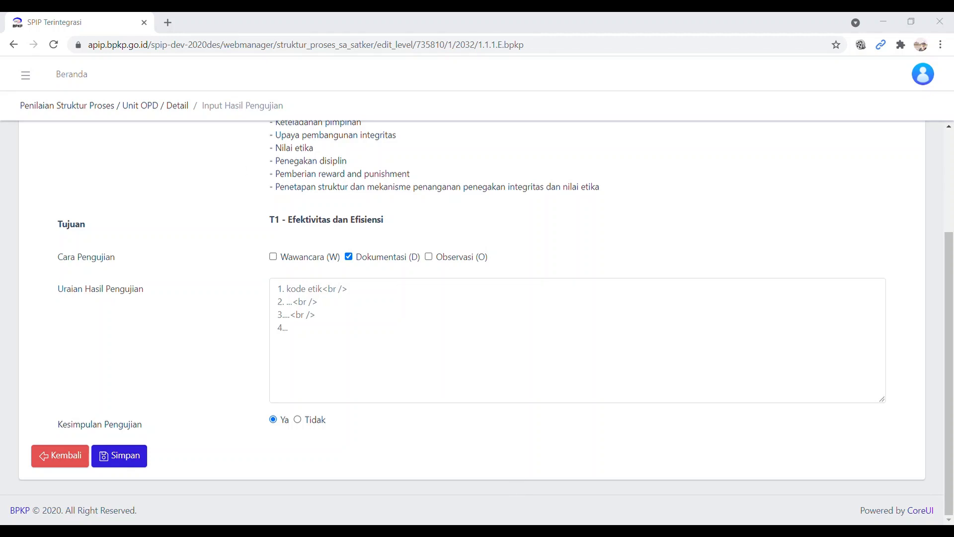
{"action": "left_click", "coordinate": [385, 353]}
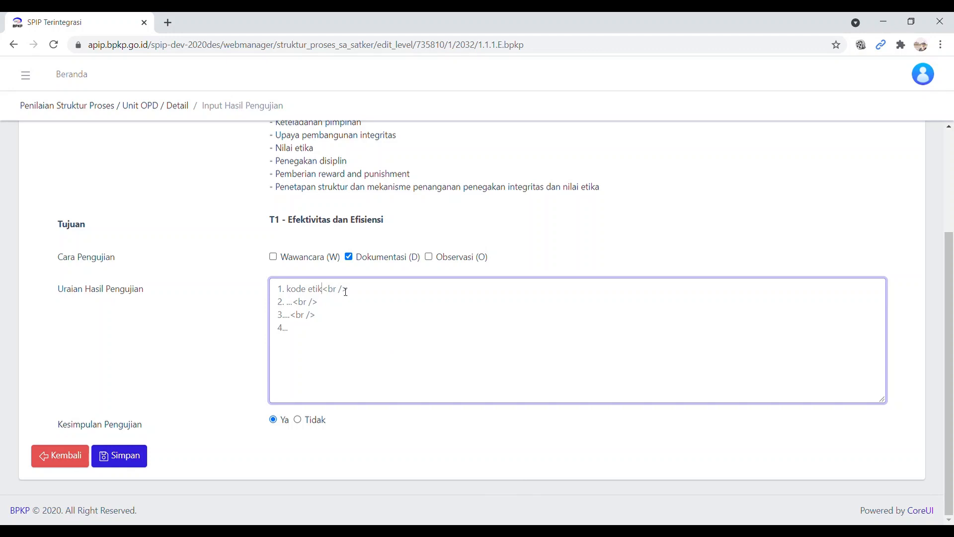
{"action": "left_click_drag", "start_coordinate": [278, 290], "coordinate": [283, 292]}
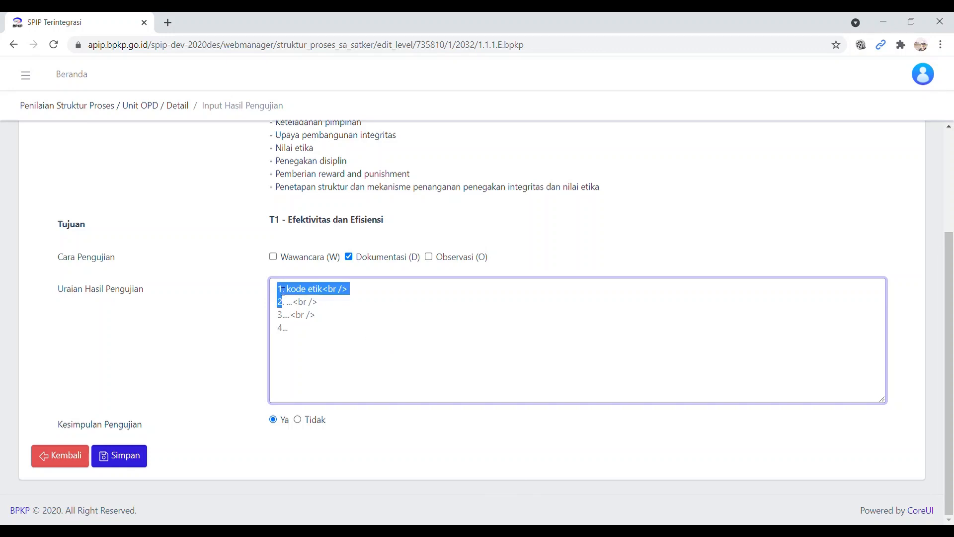
{"action": "key", "text": "shift+Down"}
{"action": "key", "text": "shift+Down"}
{"action": "key", "text": "shift+Down"}
{"action": "key", "text": "ctrl+v"}
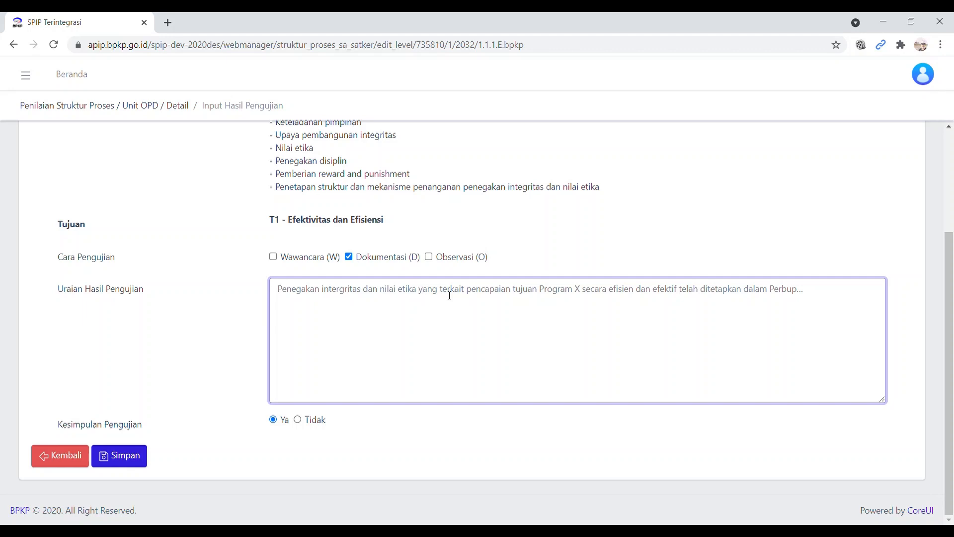
Insert "pada Dinas Lingkungan Hidup" after "nilai etika" in the test result description.
{"action": "type", "text": "pada dinas"}
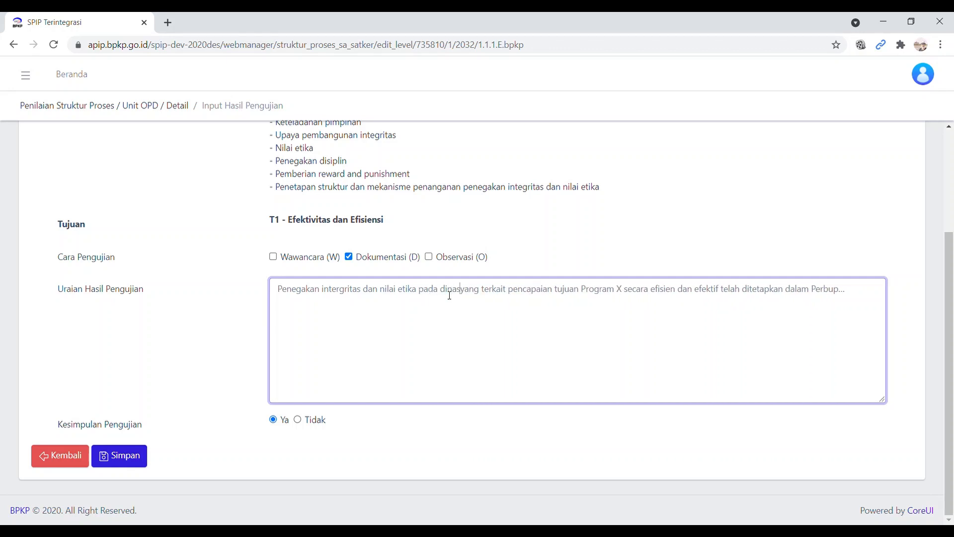
{"action": "key", "text": "BackSpace"}
{"action": "key", "text": "BackSpace"}
{"action": "key", "text": "BackSpace"}
{"action": "key", "text": "BackSpace"}
{"action": "key", "text": "BackSpace"}
{"action": "type", "text": "Dinas Lingkungan"}
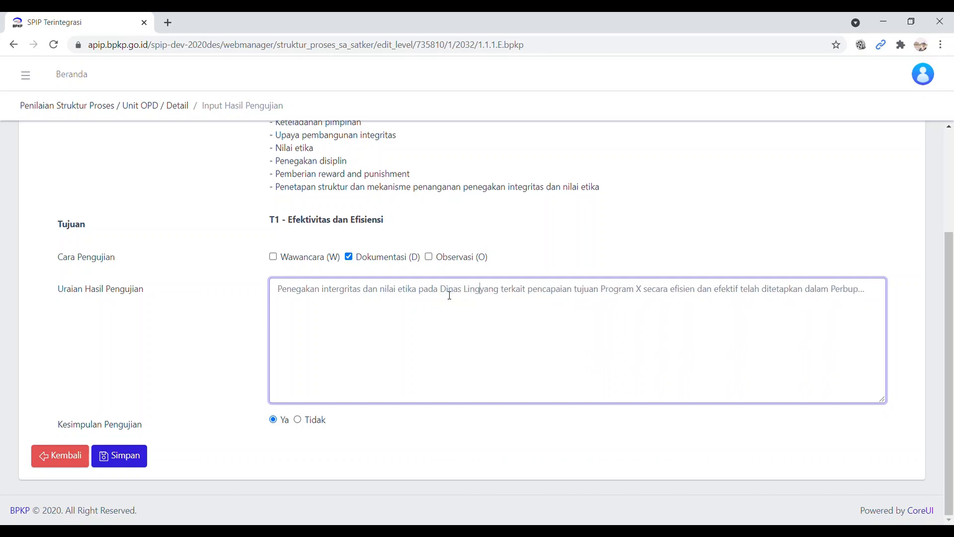
{"action": "type", "text": " Hidup"}
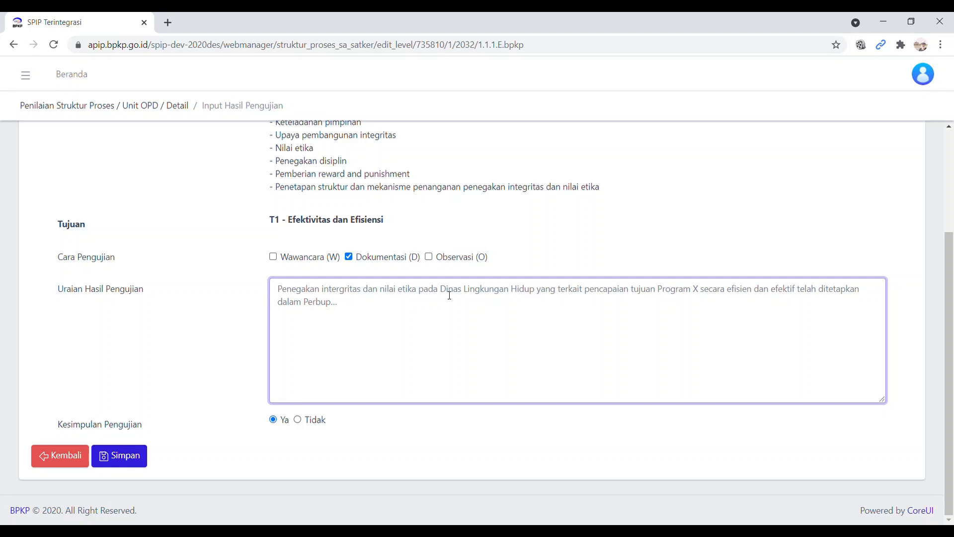
Replace "yang terkait pencapaian tujuan Program X" with "yang mengatur agar kegitan dapat dilaksanakan" in the description.
{"action": "key", "text": "shift+Right"}
{"action": "key", "text": "shift+Right"}
{"action": "key", "text": "shift+Right"}
{"action": "key", "text": "shift+Right"}
{"action": "key", "text": "shift+Right"}
{"action": "key", "text": "shift+Right"}
{"action": "key", "text": "shift+Right"}
{"action": "key", "text": "shift+Right"}
{"action": "key", "text": "shift+Right"}
{"action": "key", "text": "shift+Right"}
{"action": "key", "text": "shift+Right"}
{"action": "key", "text": "shift+Right"}
{"action": "key", "text": "shift+Right"}
{"action": "key", "text": "shift+Right"}
{"action": "key", "text": "shift+Right"}
{"action": "key", "text": "shift+Right"}
{"action": "key", "text": "shift+Right"}
{"action": "key", "text": "shift+Right"}
{"action": "key", "text": "shift+Right"}
{"action": "key", "text": "shift+Right"}
{"action": "key", "text": "shift+Right"}
{"action": "key", "text": "shift+Right"}
{"action": "key", "text": "shift+Right"}
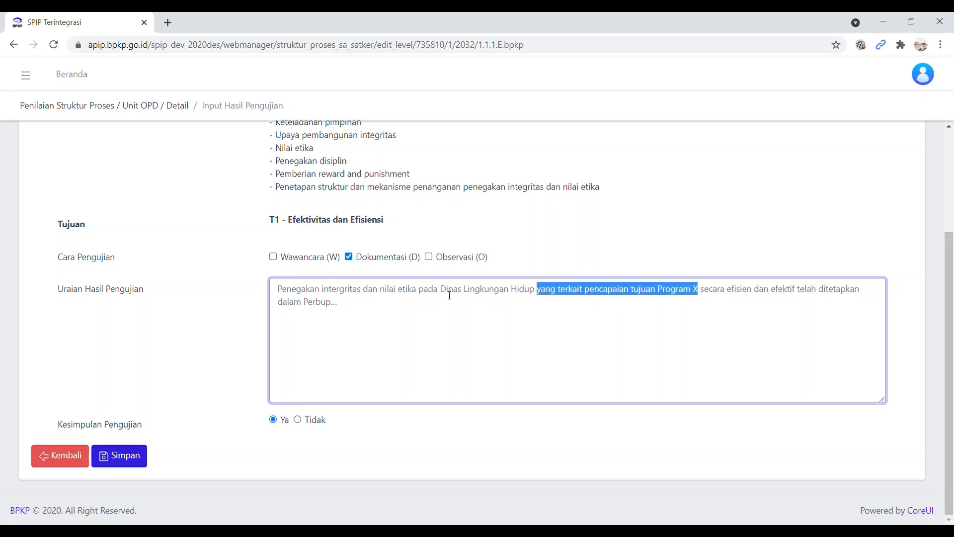
{"action": "type", "text": "yang mengatur"}
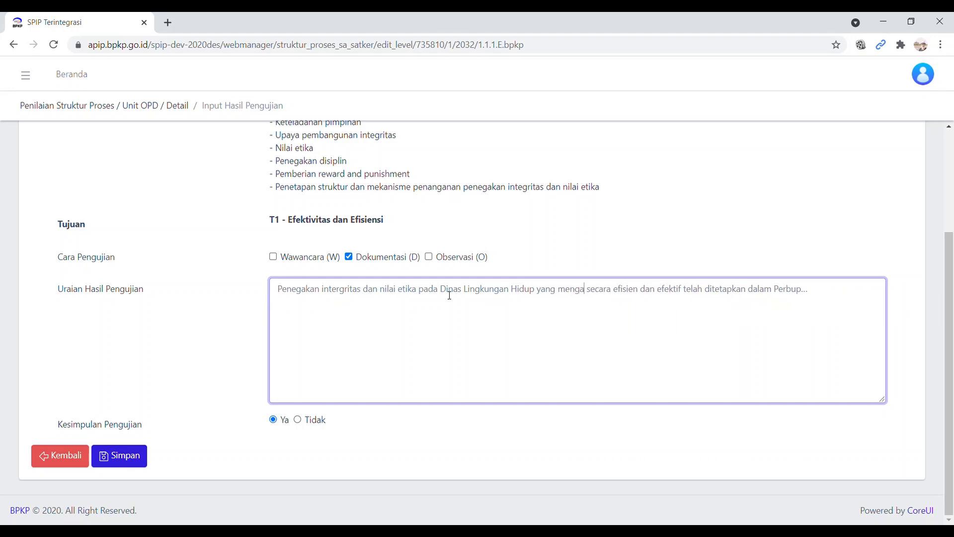
{"action": "type", "text": " agar"}
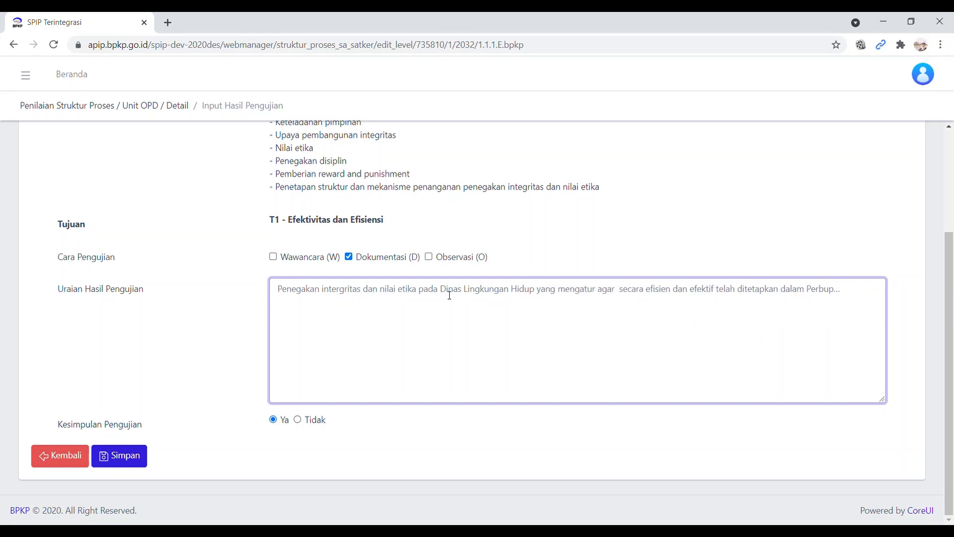
{"action": "type", "text": " kegitan da"}
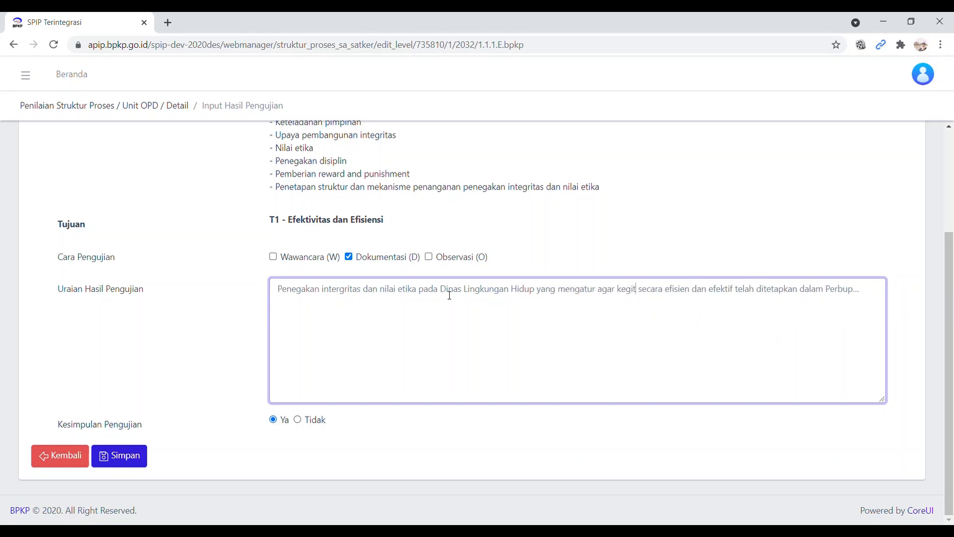
{"action": "type", "text": "pat dilaksan"}
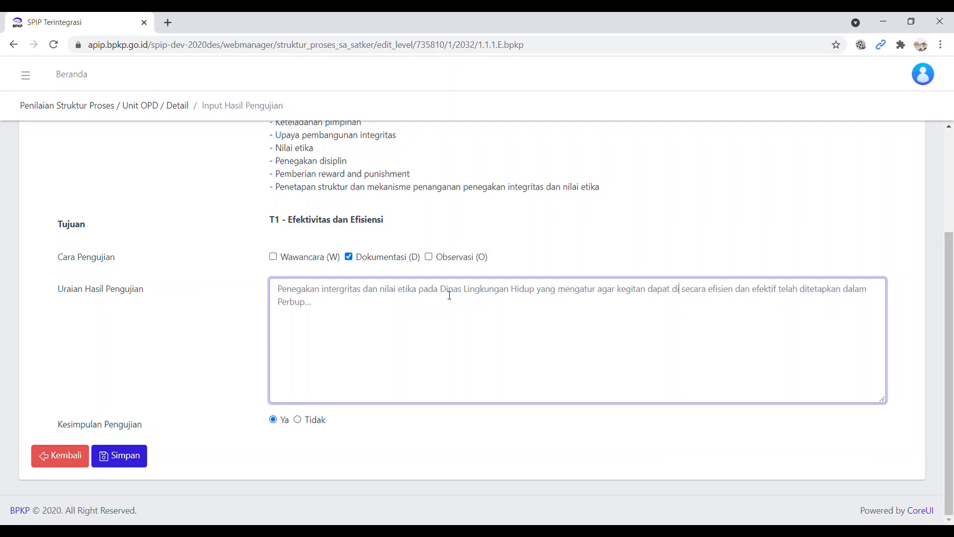
{"action": "type", "text": "akan"}
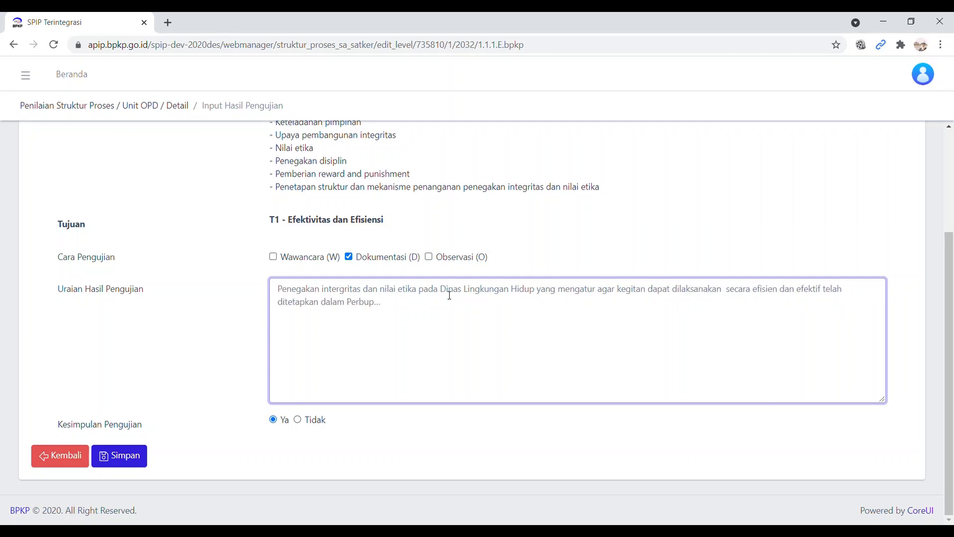
{"action": "key", "text": "Delete"}
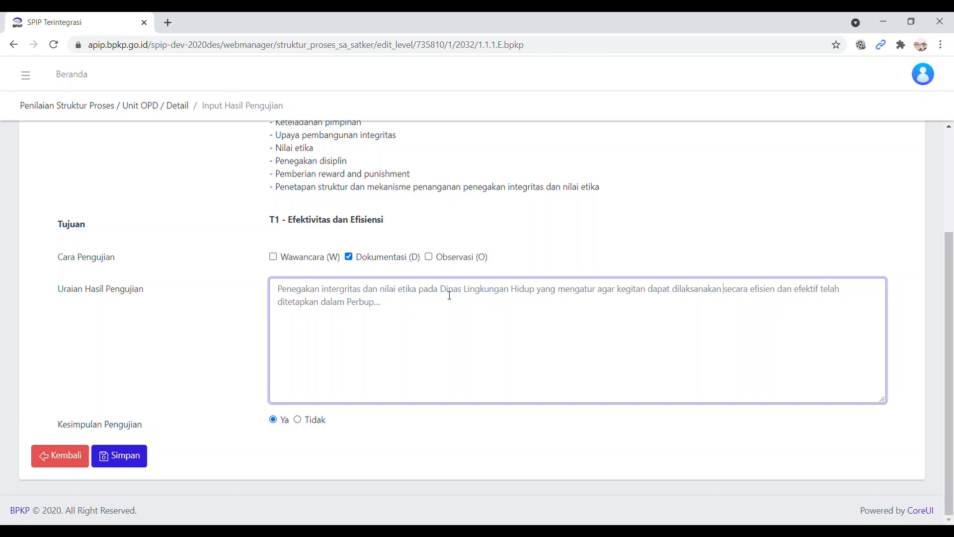
End the opening sentence with "ditetapkan dalam:" and start a numbered list with "1. Peraturan Bupati Nomor".
{"action": "key", "text": "BackSpace"}
{"action": "key", "text": "BackSpace"}
{"action": "key", "text": "BackSpace"}
{"action": "type", "text": "aturan Bup"}
{"action": "key", "text": "BackSpace"}
{"action": "key", "text": "BackSpace"}
{"action": "key", "text": "BackSpace"}
{"action": "key", "text": "BackSpace"}
{"action": "key", "text": "BackSpace"}
{"action": "key", "text": "BackSpace"}
{"action": "key", "text": "BackSpace"}
{"action": "key", "text": "BackSpace"}
{"action": "key", "text": "BackSpace"}
{"action": "key", "text": "BackSpace"}
{"action": "key", "text": "BackSpace"}
{"action": "key", "text": "BackSpace"}
{"action": "key", "text": "BackSpace"}
{"action": "type", "text": "1. Peraturan Buoati"}
{"action": "key", "text": "BackSpace"}
{"action": "key", "text": "BackSpace"}
{"action": "key", "text": "BackSpace"}
{"action": "key", "text": "BackSpace"}
{"action": "type", "text": "pati Nomor "}
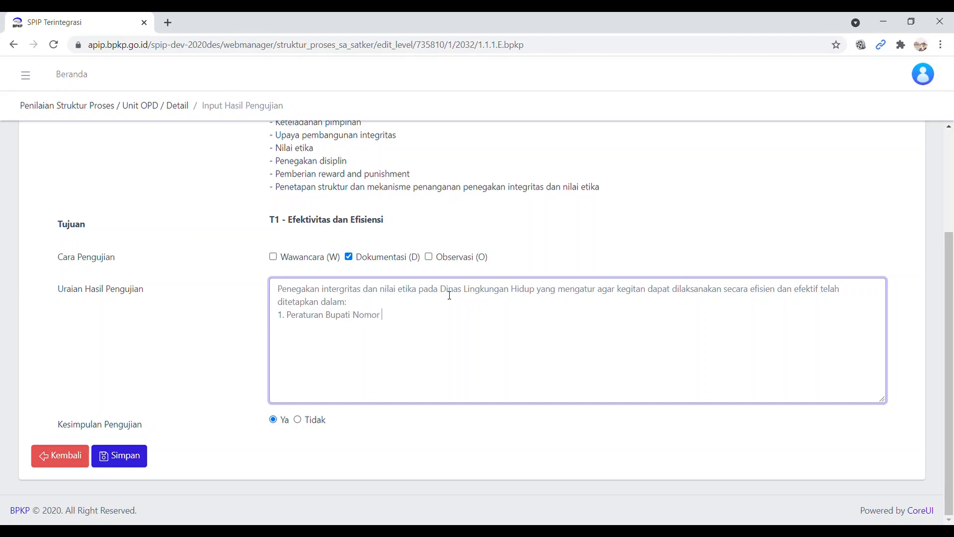
Complete the regulation in item 1 with "7 Tahun 2019 tentang Aturan Perilaku PNS di Kabupaten X".
{"action": "type", "text": "7 Tahun 2019"}
{"action": "type", "text": "tentag"}
{"action": "type", "text": " Kode Eti"}
{"action": "key", "text": "BackSpace"}
{"action": "key", "text": "BackSpace"}
{"action": "key", "text": "BackSpace"}
{"action": "key", "text": "BackSpace"}
{"action": "key", "text": "BackSpace"}
{"action": "key", "text": "BackSpace"}
{"action": "key", "text": "BackSpace"}
{"action": "key", "text": "BackSpace"}
{"action": "type", "text": "n"}
{"action": "type", "text": "g Aturan "}
{"action": "type", "text": "Perilaku K"}
{"action": "type", "text": "a"}
{"action": "key", "text": "BackSpace"}
{"action": "key", "text": "BackSpace"}
{"action": "type", "text": "PNS d"}
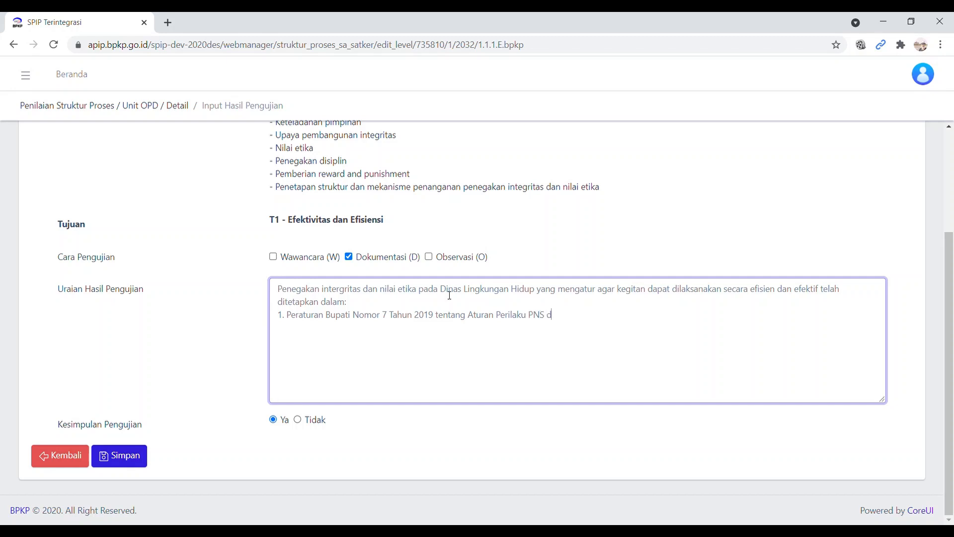
{"action": "type", "text": "i Kabupaten X"}
Add the quoted article to item 1: ", Pasal 10 yang berbunyi "PNS harus menaatai aturan perilaku dalam melaksanakan tugas"".
{"action": "type", "text": ", Pasal 10 yang be"}
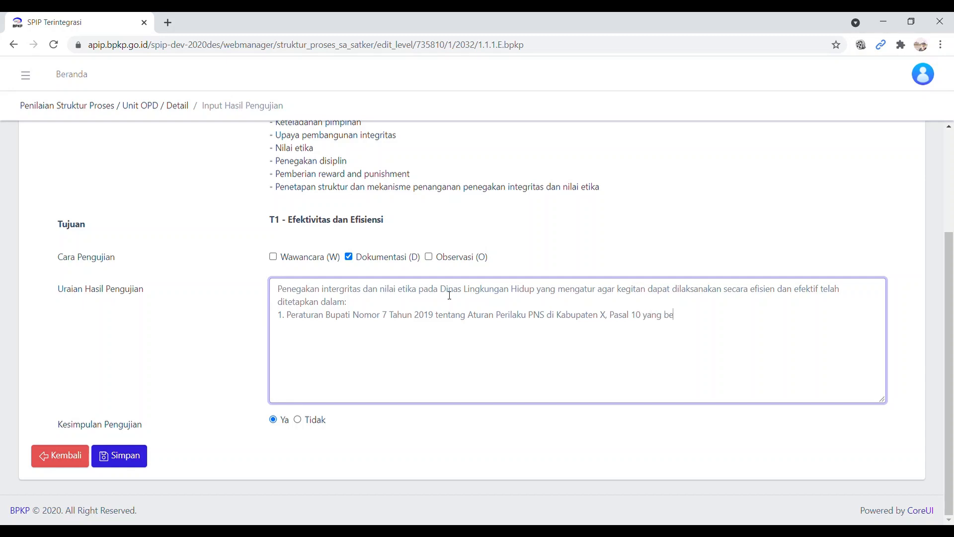
{"action": "type", "text": "rbunyi \"PNS harus menaatai atu"}
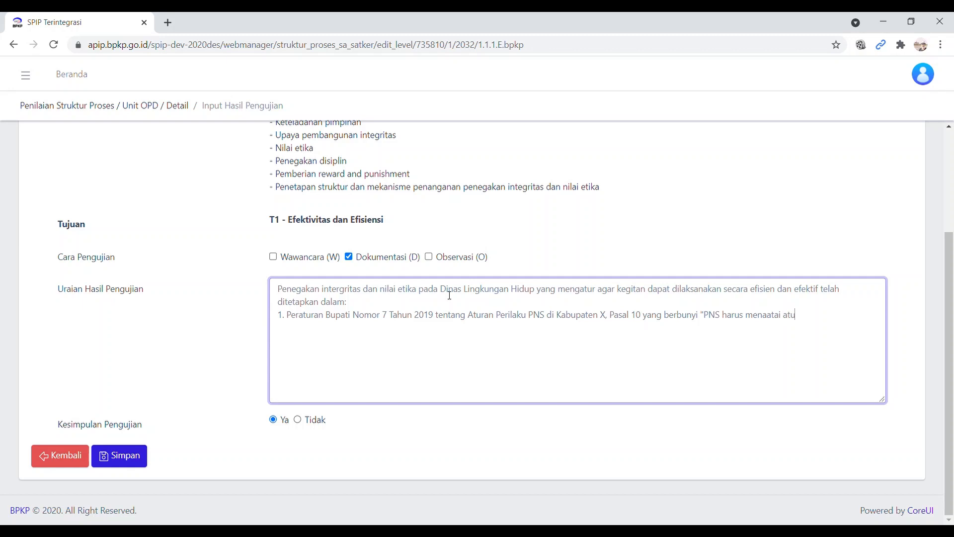
{"action": "type", "text": "ran perilaku dalam melaksanakan tugas"}
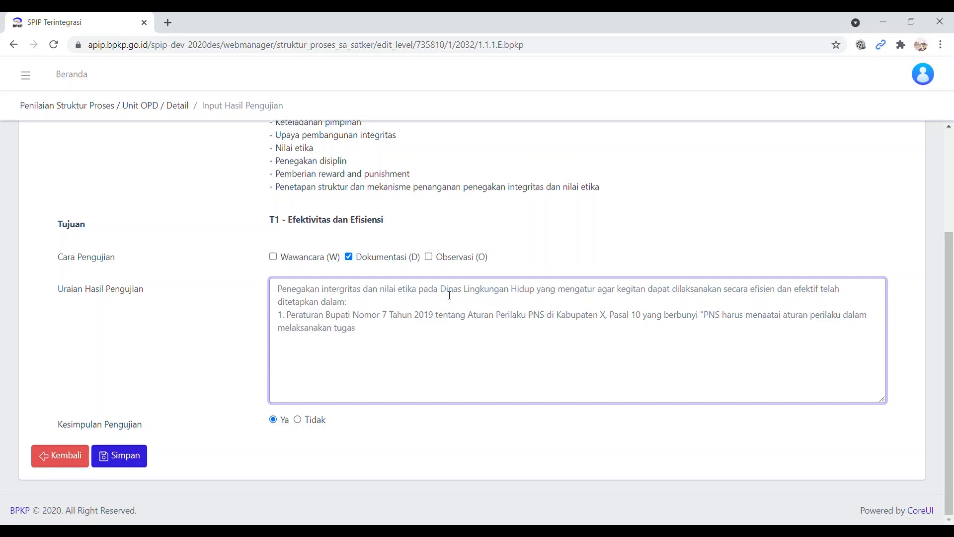
{"action": "type", "text": "\""}
Start item 2 of the T1 description with "2. Keteladanan pimpinan diatur dalam Perbup 7 Tahun 2019 PAsal 25 yang ber".
{"action": "key", "text": "Return"}
{"action": "type", "text": "2."}
{"action": "left_click", "coordinate": [410, 136]}
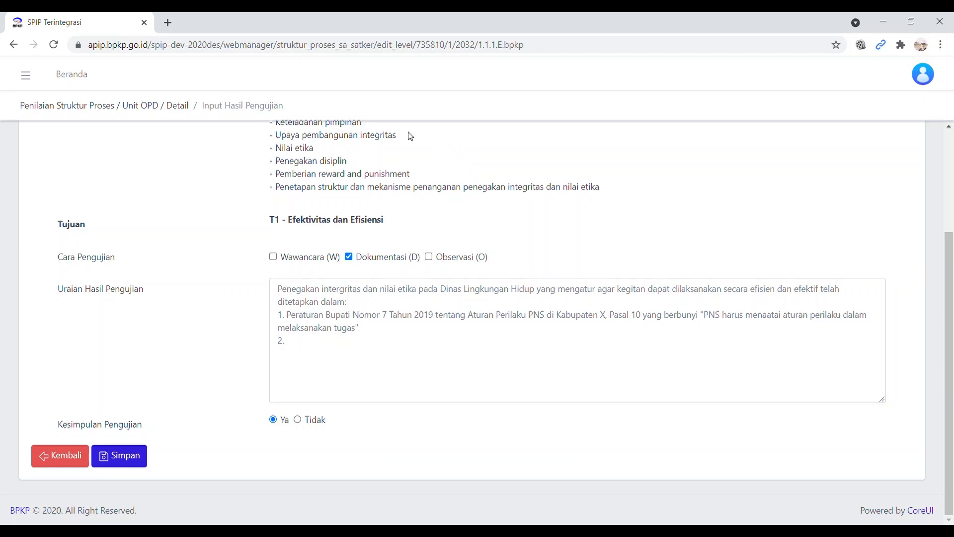
{"action": "scroll", "coordinate": [410, 137], "scroll_direction": "up", "scroll_amount": 1}
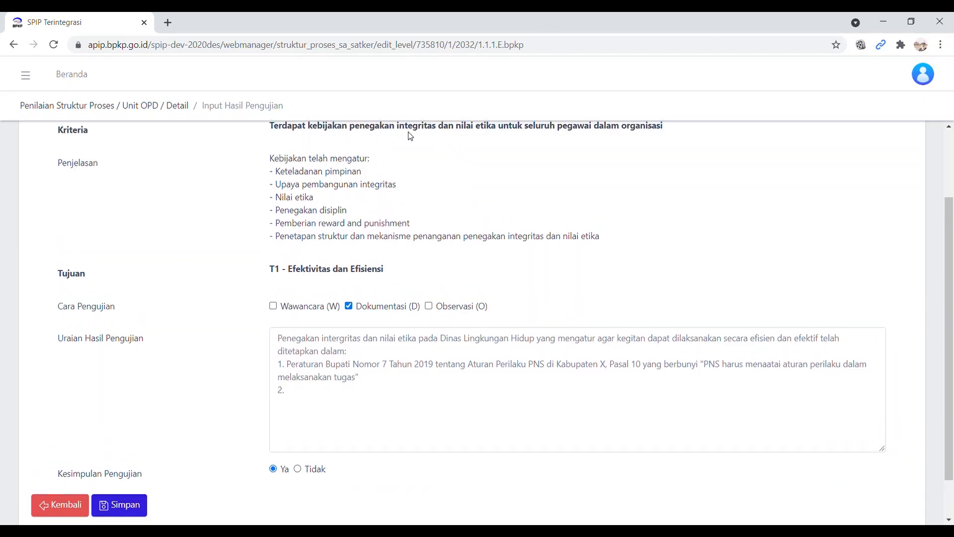
{"action": "scroll", "coordinate": [411, 137], "scroll_direction": "down", "scroll_amount": 1}
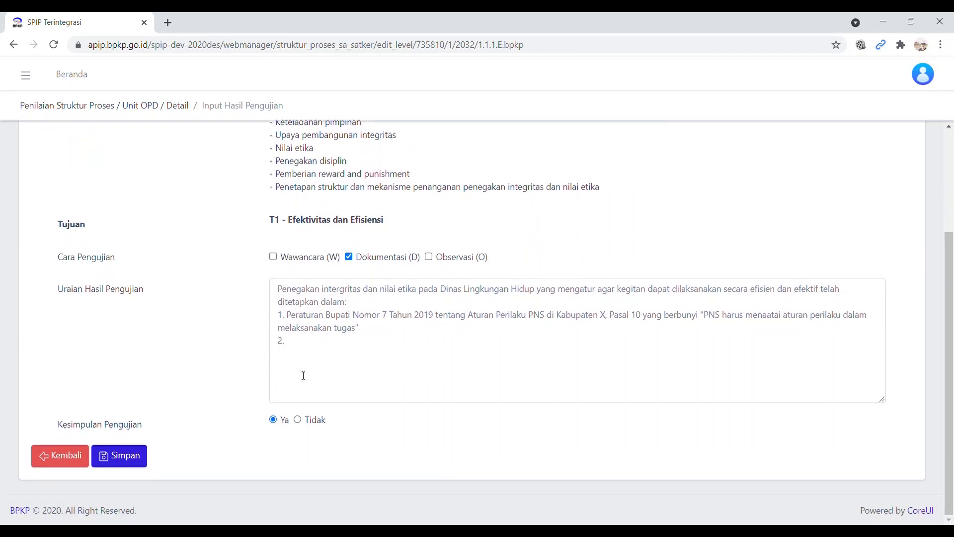
{"action": "left_click", "coordinate": [330, 347]}
{"action": "type", "text": "Keteladanan pimpinan t"}
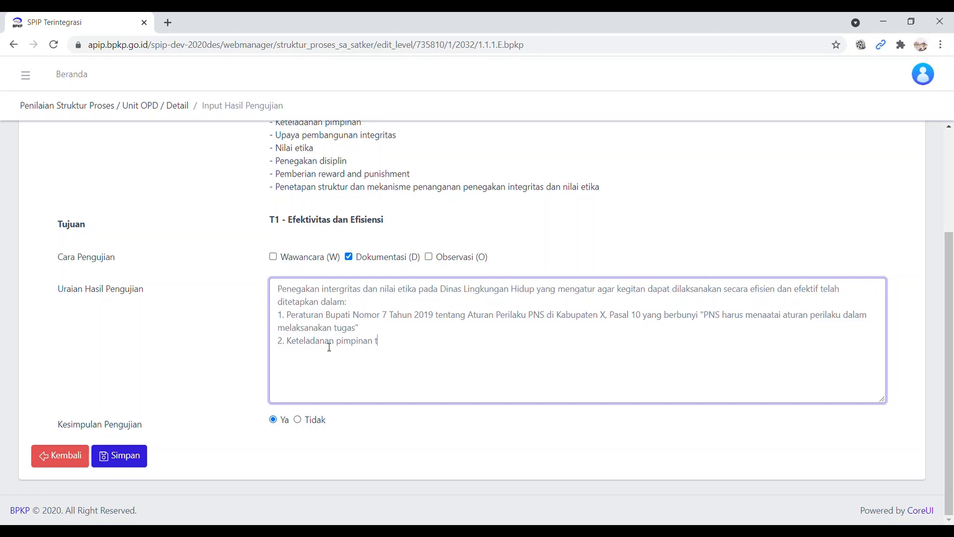
{"action": "type", "text": "ediatur dalam Perbup 7 Tahu"}
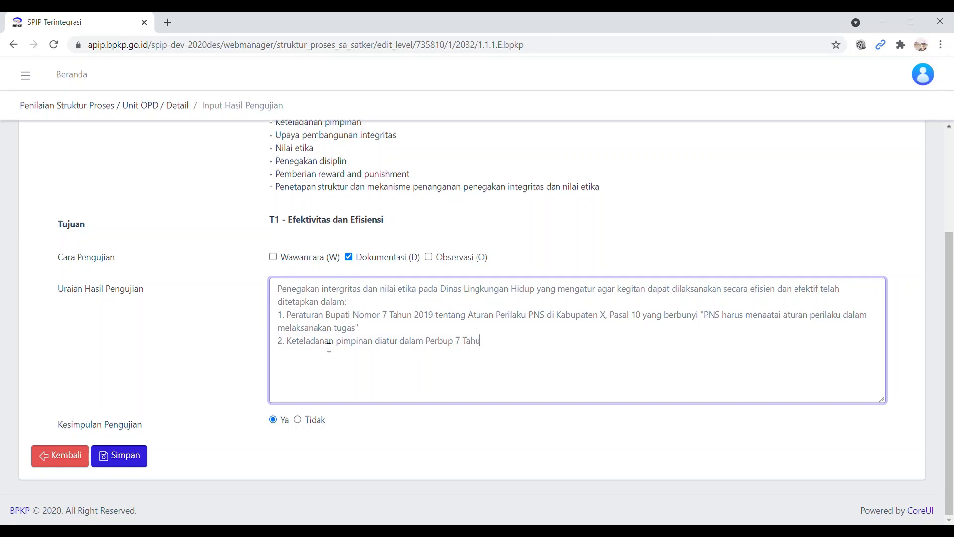
{"action": "type", "text": "n 2019 PAsal 25 yang ber"}
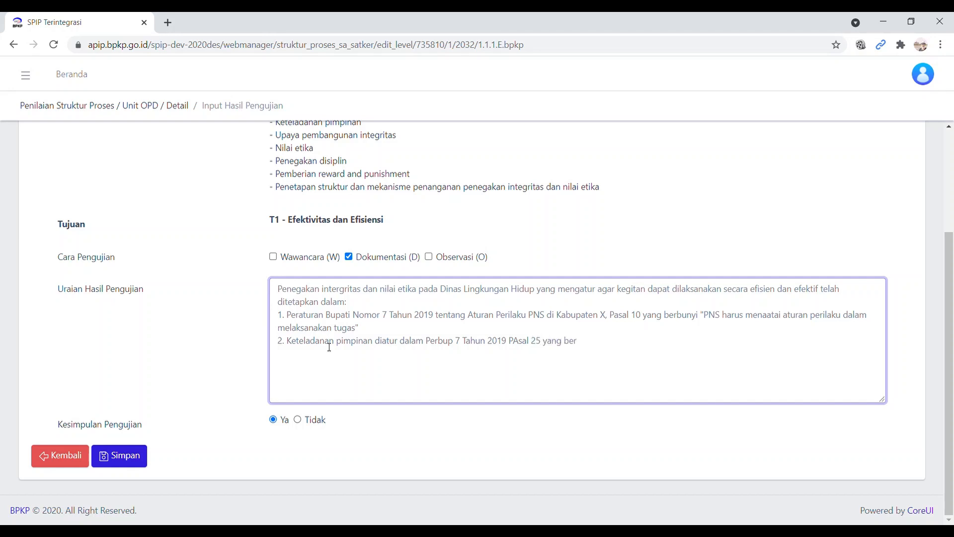
Continue item 2 with "bunyi " Pimpinan organisasi harus memberikan contoh perilaku bagi bawahan, dalam bent".
{"action": "type", "text": "bunyi \" Pimpinan organisasi harus "}
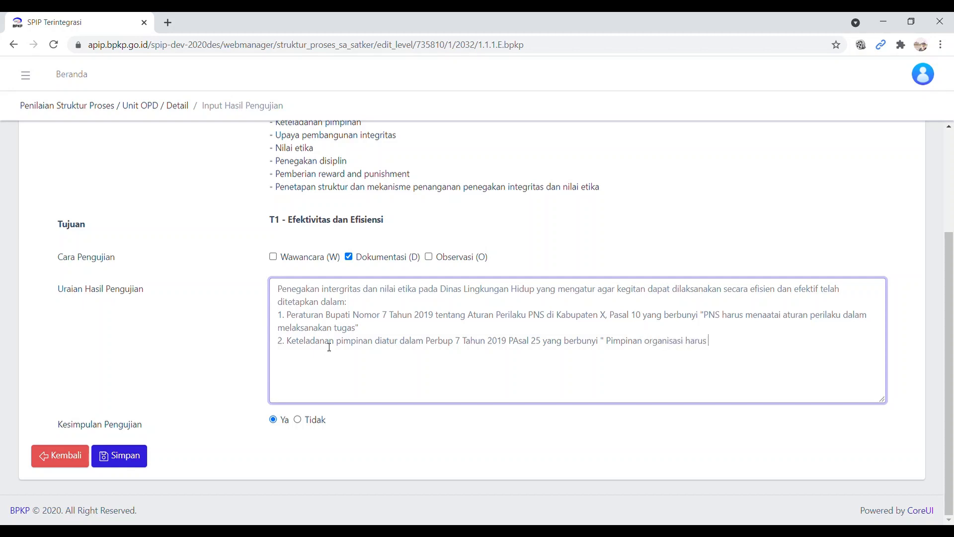
{"action": "type", "text": "memberikan contoh peril"}
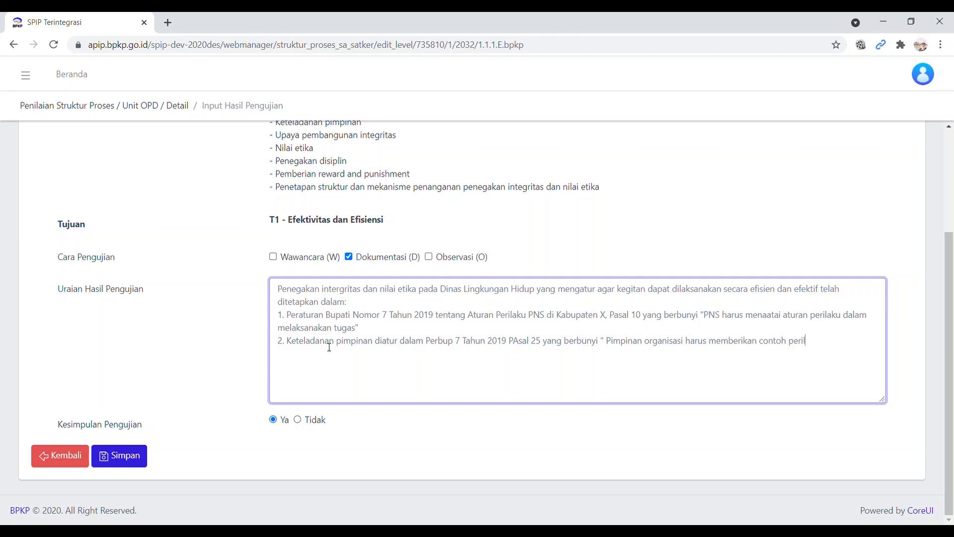
{"action": "type", "text": "aku bagi bawahan, dalam bent"}
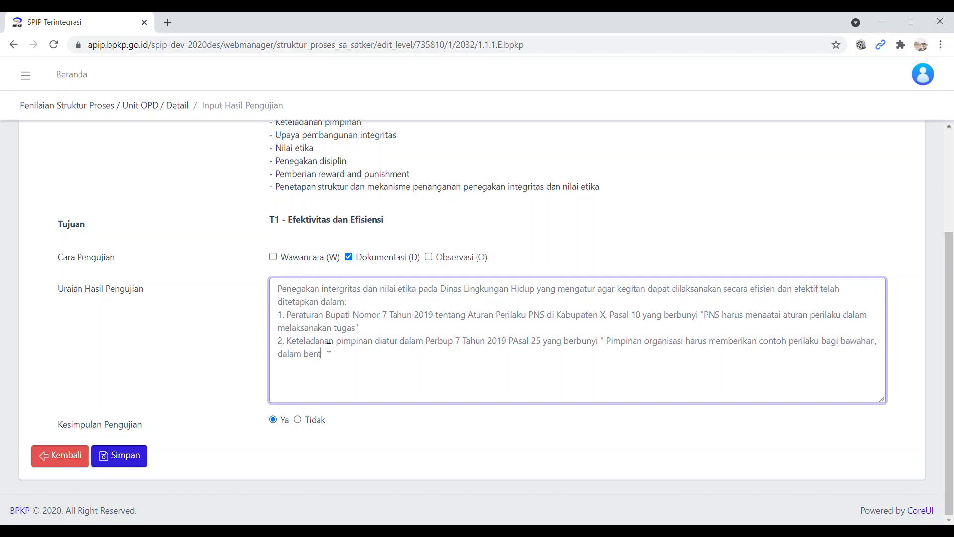
Finish item 2 with "uk: tidak melakukan pekerjaan di luar dinas, tidak menikah lagi tanpa ijin,....."".
{"action": "type", "text": "uk:"}
{"action": "type", "text": " tidak melak"}
{"action": "type", "text": "ukan "}
{"action": "type", "text": "pekerjaan"}
{"action": "type", "text": " di luar di"}
{"action": "type", "text": "nas, tid"}
{"action": "type", "text": "ak "}
{"action": "type", "text": "meni"}
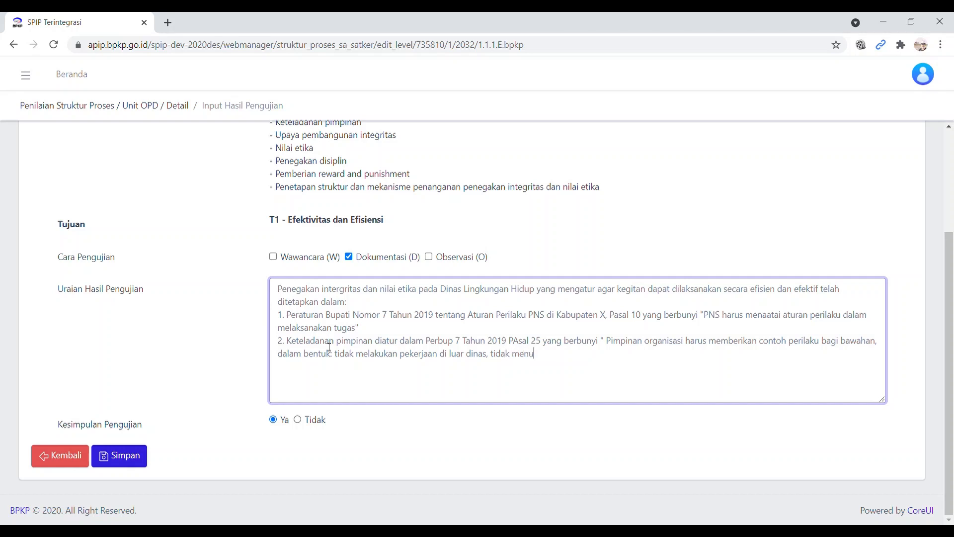
{"action": "type", "text": "kah lagi tanpa ijin,.....\""}
Add item 3 to the list: "3. Penegakan disiplin pegawai diatur dalam PP 53 Tahun.....tentang ......".
{"action": "key", "text": "Return"}
{"action": "type", "text": "3."}
{"action": "type", "text": "Penegak"}
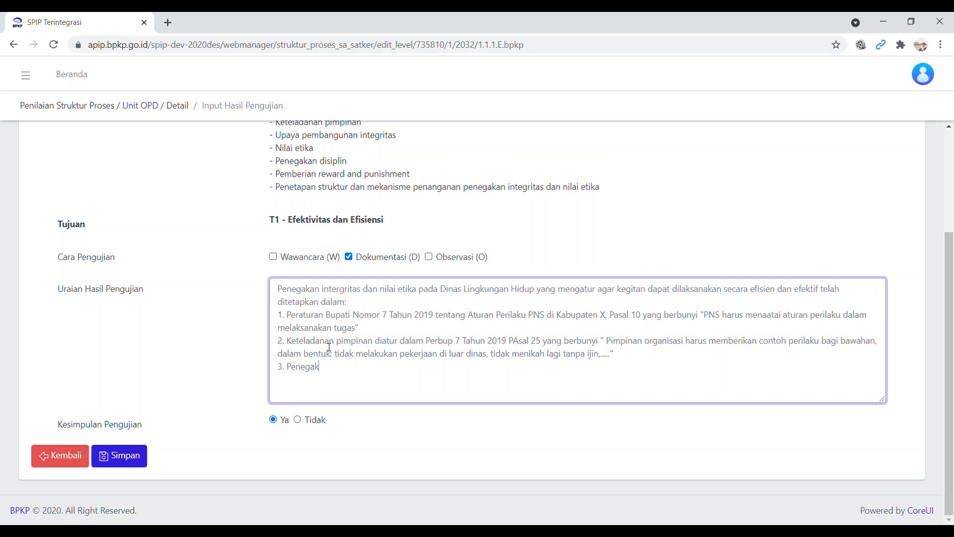
{"action": "type", "text": "an disiplin pegawai diatur dalam "}
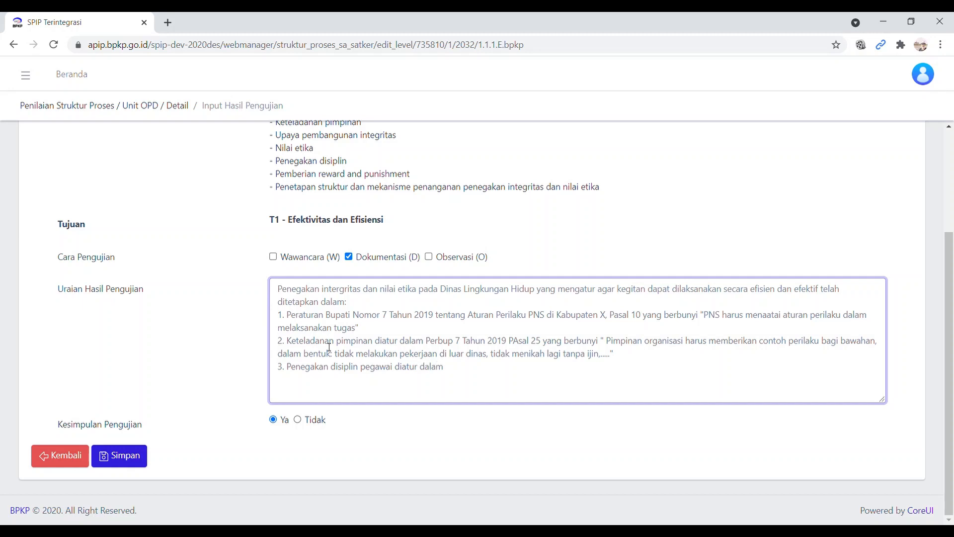
{"action": "type", "text": "PP 53 Tahun.....tentang ......"}
Correct the misspelled "PAsal" in item 2 to "Pasal".
{"action": "key", "text": "Up"}
{"action": "key", "text": "Left"}
{"action": "key", "text": "Left"}
{"action": "key", "text": "Left"}
{"action": "key", "text": "shift+Left"}
{"action": "type", "text": "a"}
{"action": "key", "text": "Down"}
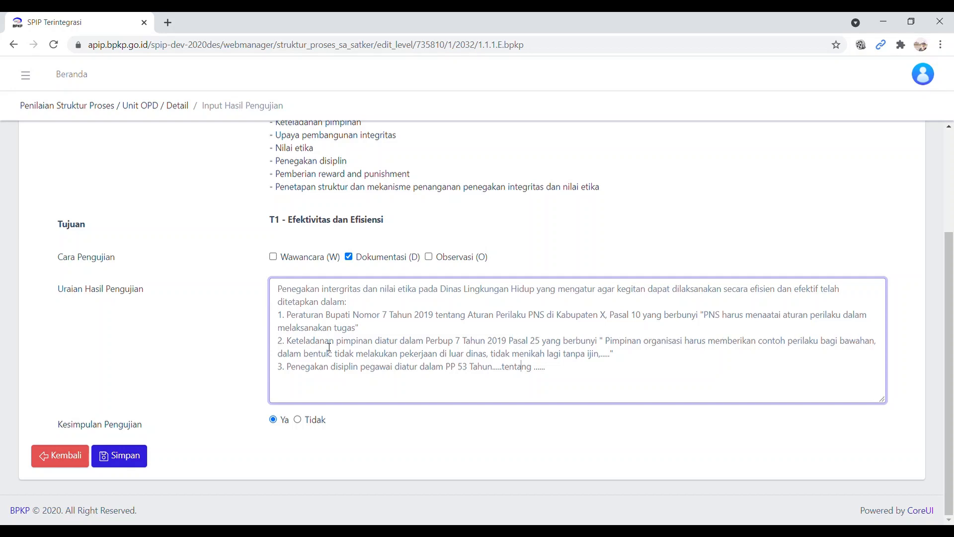
Add item 4 at the end of the list: "4. Reward punishment PNS telah diatur dalam.....".
{"action": "key", "text": "Right"}
{"action": "key", "text": "Right"}
{"action": "key", "text": "Right"}
{"action": "key", "text": "Right"}
{"action": "key", "text": "Right"}
{"action": "key", "text": "Right"}
{"action": "key", "text": "Return"}
{"action": "type", "text": "4."}
{"action": "type", "text": "Reward punishment PNS telah diatur dalam....."}
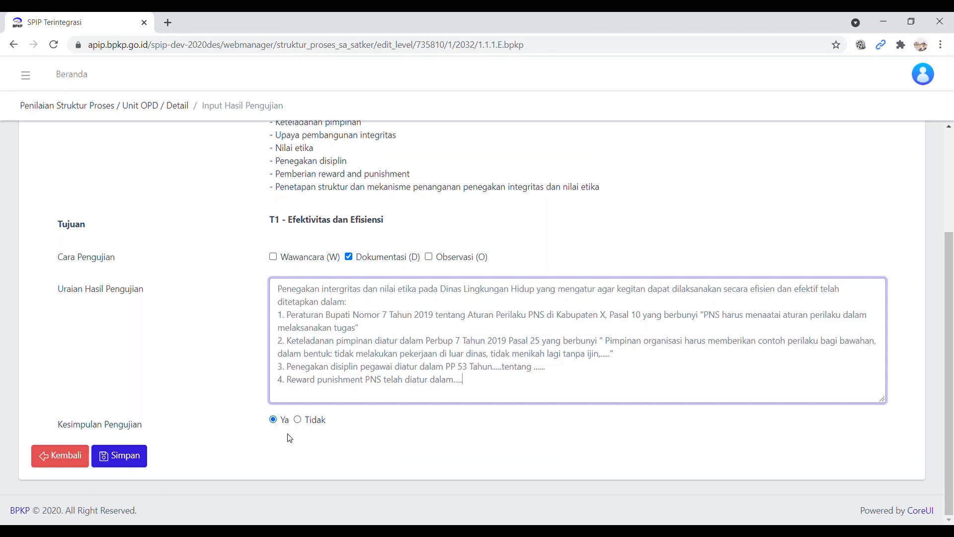
Try the Tidak conclusion, set Kesimpulan Pengujian back to Ya, and save the T1 test result.
{"action": "left_click", "coordinate": [298, 420]}
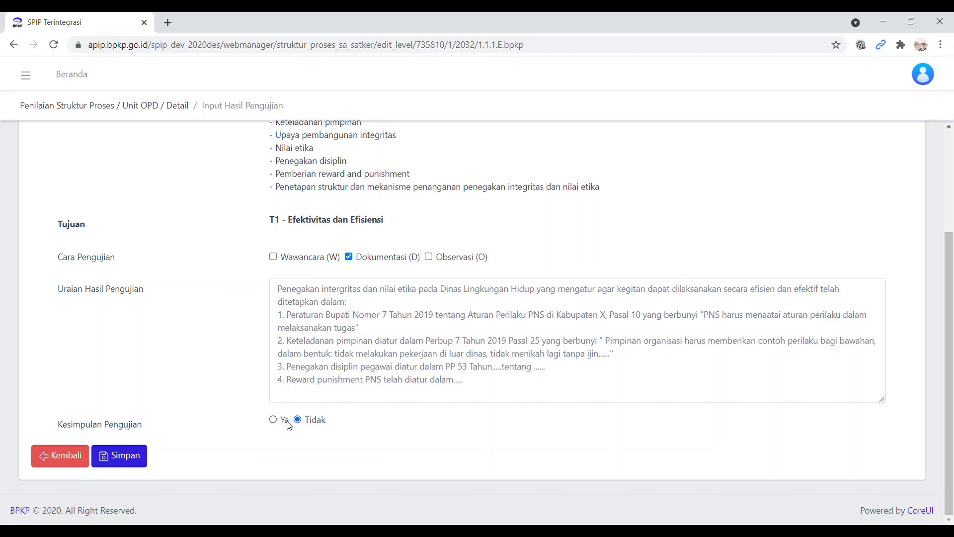
{"action": "left_click", "coordinate": [275, 422]}
{"action": "left_click", "coordinate": [299, 421]}
{"action": "left_click", "coordinate": [273, 420]}
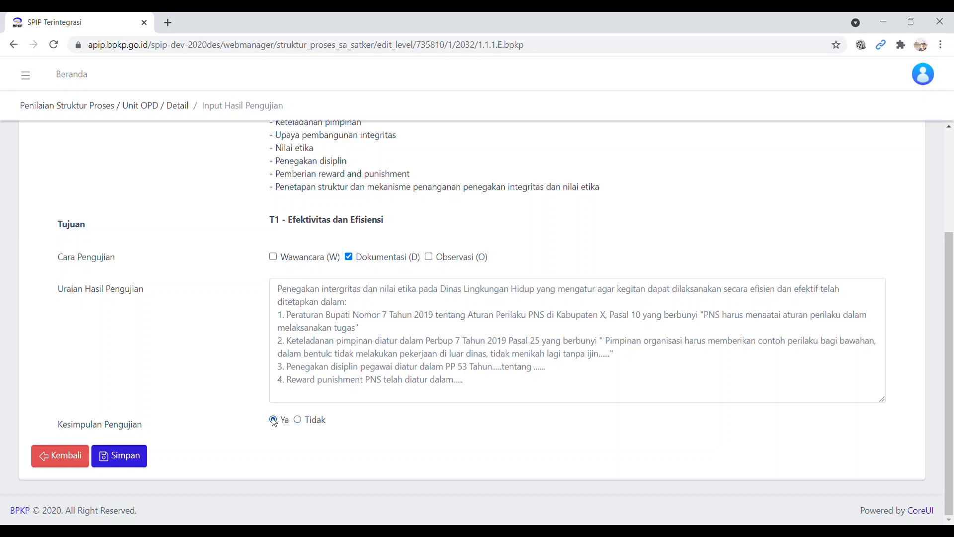
{"action": "left_click", "coordinate": [126, 463]}
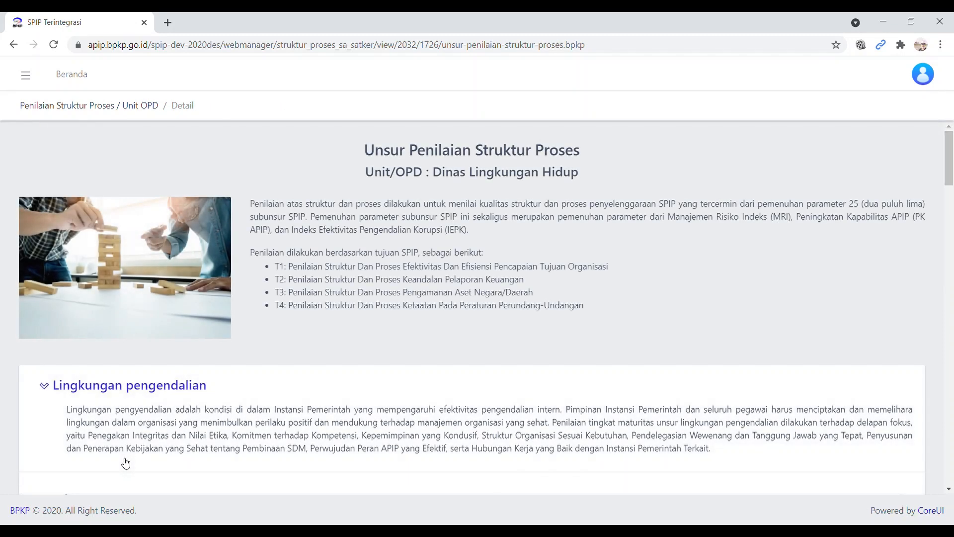
View the T2 test result form of criterion 1.1.1.E and return to the assessment overview without saving.
{"action": "left_click", "coordinate": [950, 490]}
{"action": "left_click", "coordinate": [950, 492]}
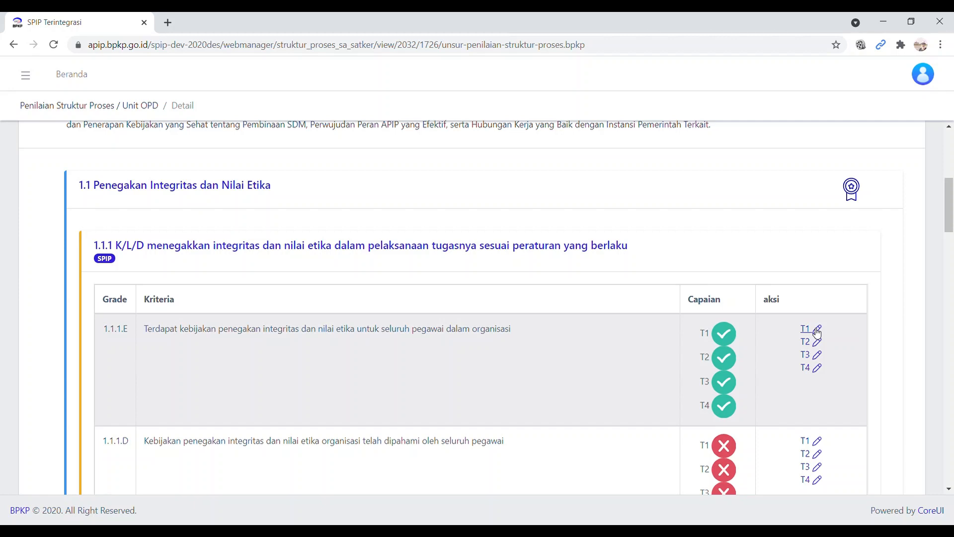
{"action": "left_click", "coordinate": [817, 343]}
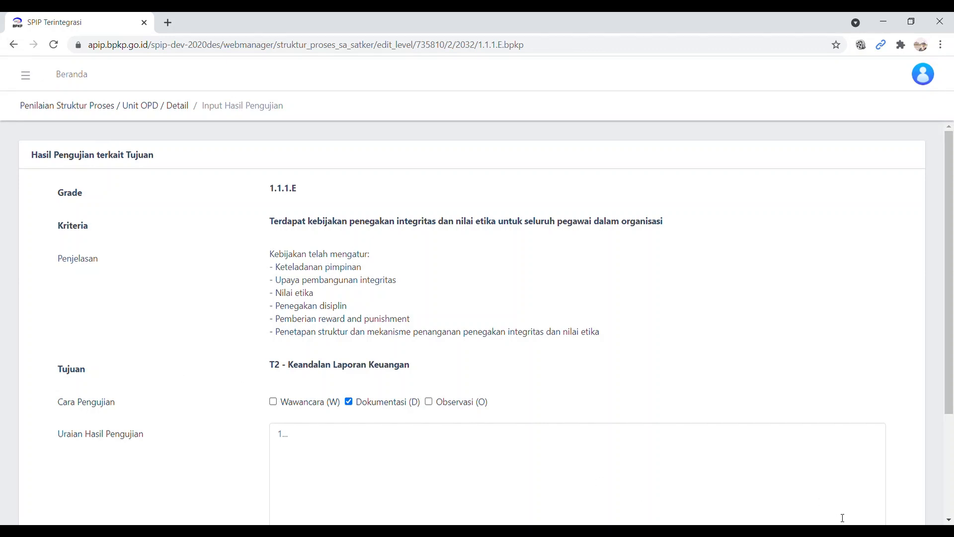
{"action": "scroll", "coordinate": [950, 506], "scroll_direction": "down", "scroll_amount": 3}
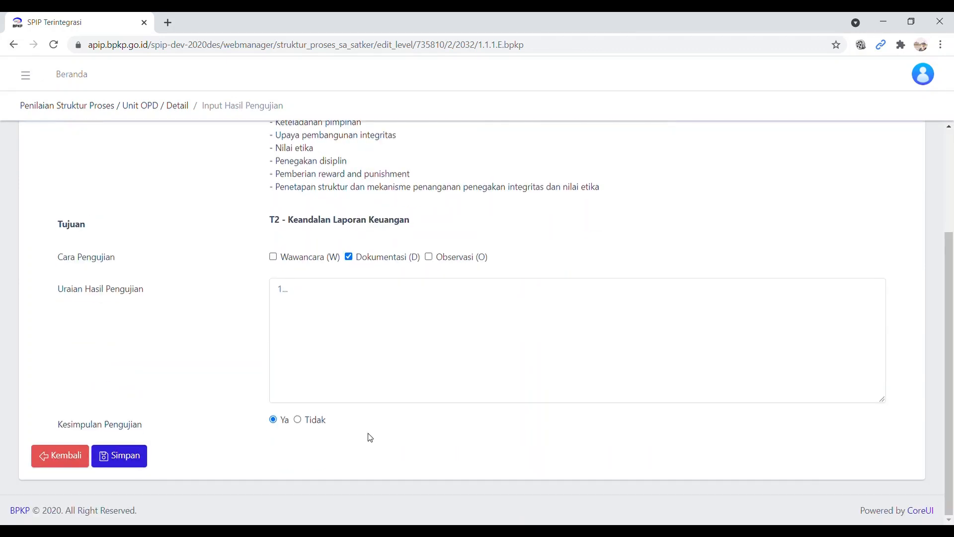
{"action": "left_click", "coordinate": [74, 463]}
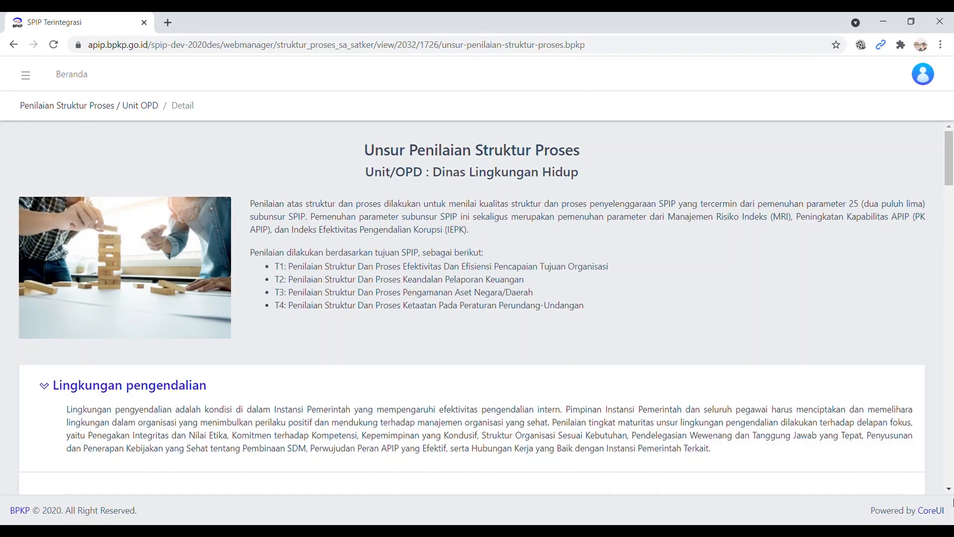
Copy the full Uraian Hasil Pengujian text from the T1 test result of criterion 1.1.1.E and return to the overview.
{"action": "scroll", "coordinate": [950, 492], "scroll_direction": "down", "scroll_amount": 3}
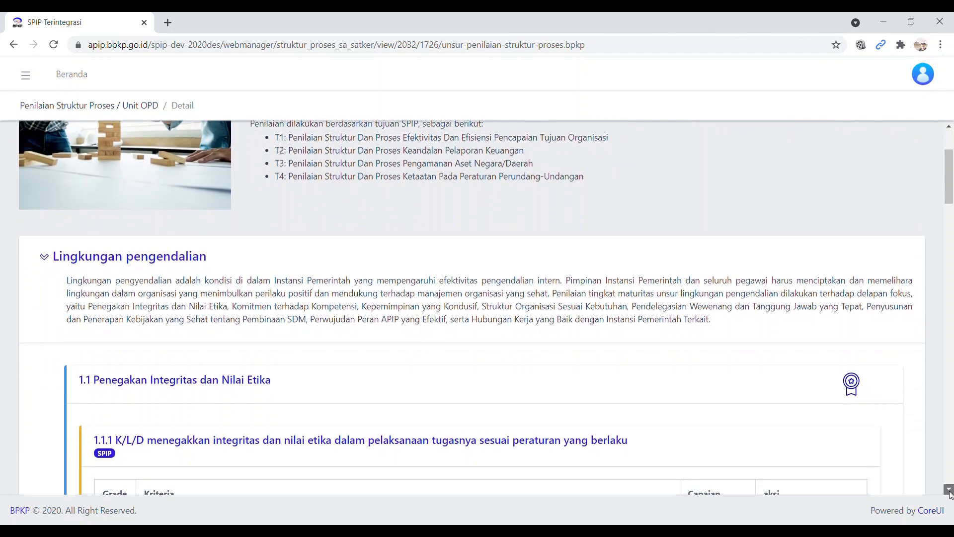
{"action": "scroll", "coordinate": [950, 492], "scroll_direction": "down", "scroll_amount": 4}
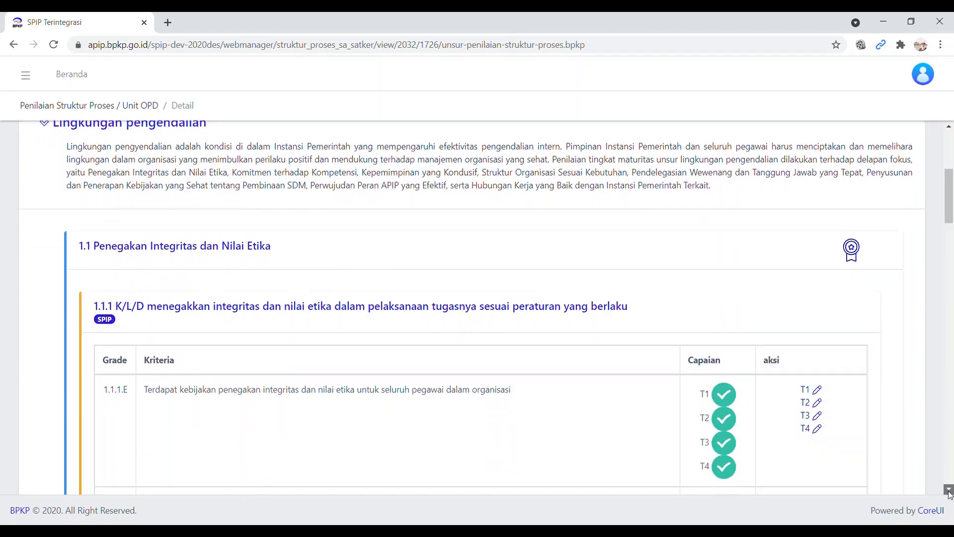
{"action": "left_click", "coordinate": [818, 331]}
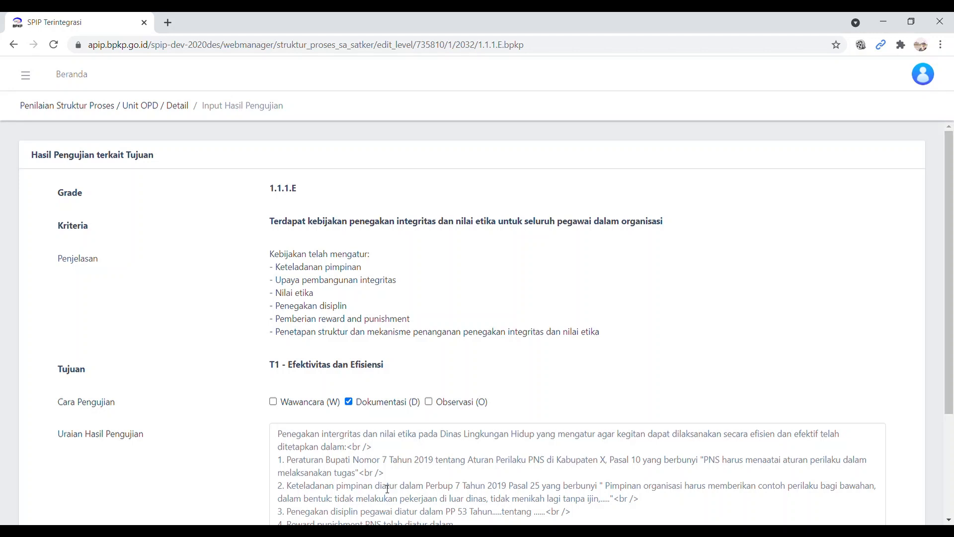
{"action": "left_click", "coordinate": [284, 436]}
{"action": "key", "text": "shift+Down"}
{"action": "key", "text": "shift+Down"}
{"action": "key", "text": "shift+Down"}
{"action": "key", "text": "shift+Down"}
{"action": "key", "text": "shift+Down"}
{"action": "key", "text": "shift+Down"}
{"action": "key", "text": "shift+Down"}
{"action": "key", "text": "shift+Down"}
{"action": "key", "text": "ctrl+c"}
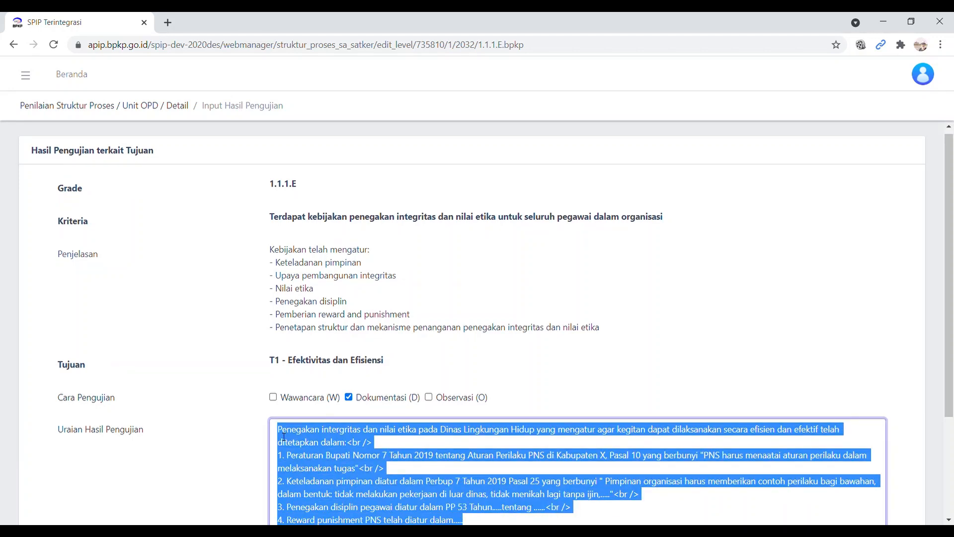
{"action": "scroll", "coordinate": [944, 449], "scroll_direction": "down", "scroll_amount": 3}
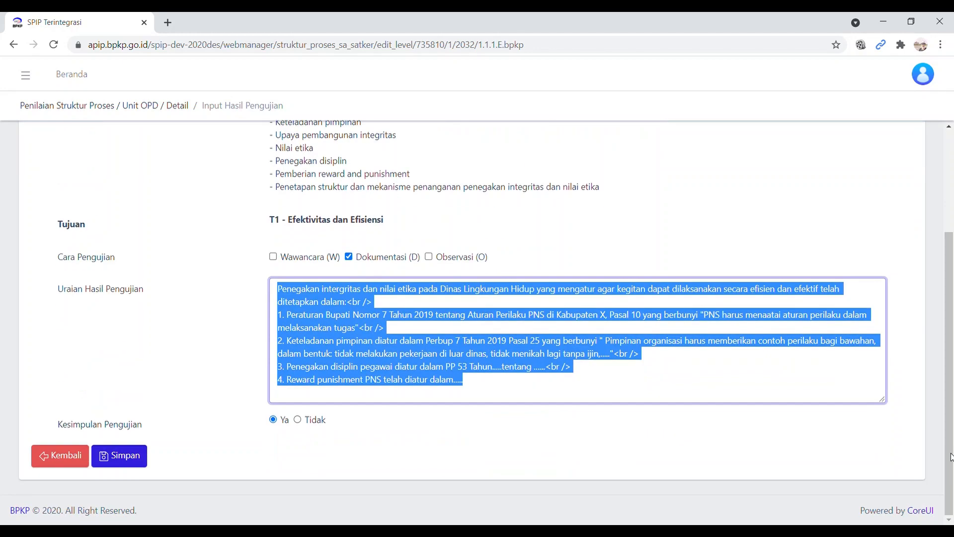
{"action": "left_click", "coordinate": [86, 464]}
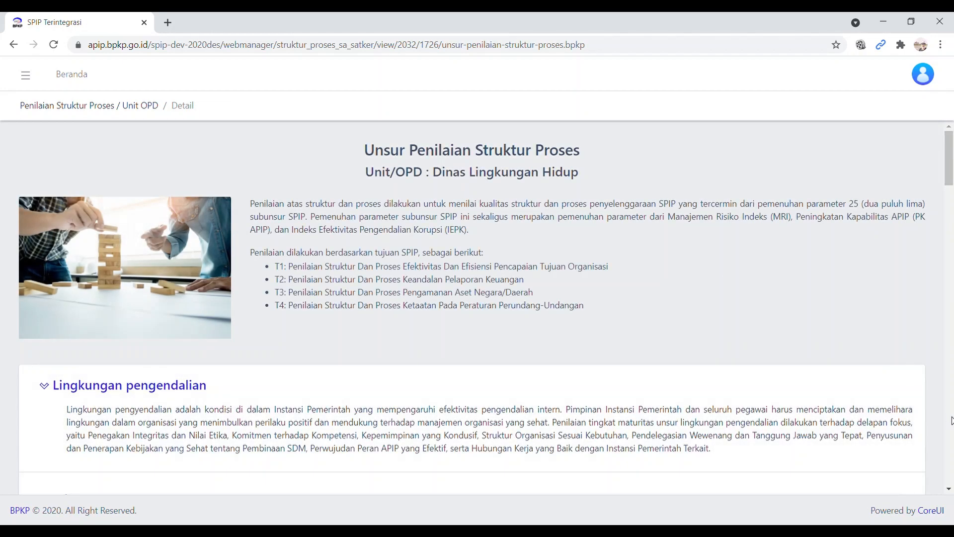
Replace the Uraian Hasil Pengujian in the T2 test result of criterion 1.1.1.E with the copied T1 text.
{"action": "scroll", "coordinate": [845, 348], "scroll_direction": "down", "scroll_amount": 6}
{"action": "left_click", "coordinate": [818, 341]}
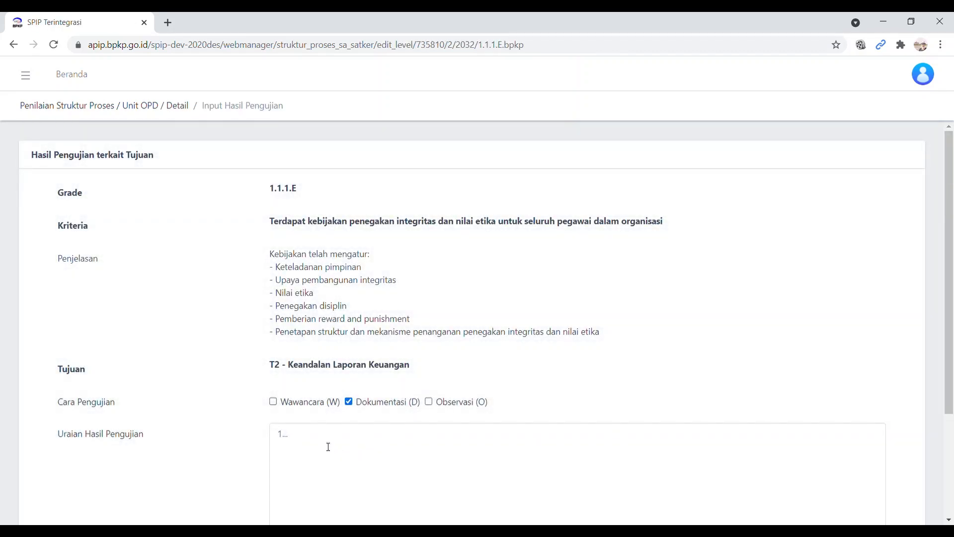
{"action": "left_click", "coordinate": [328, 446]}
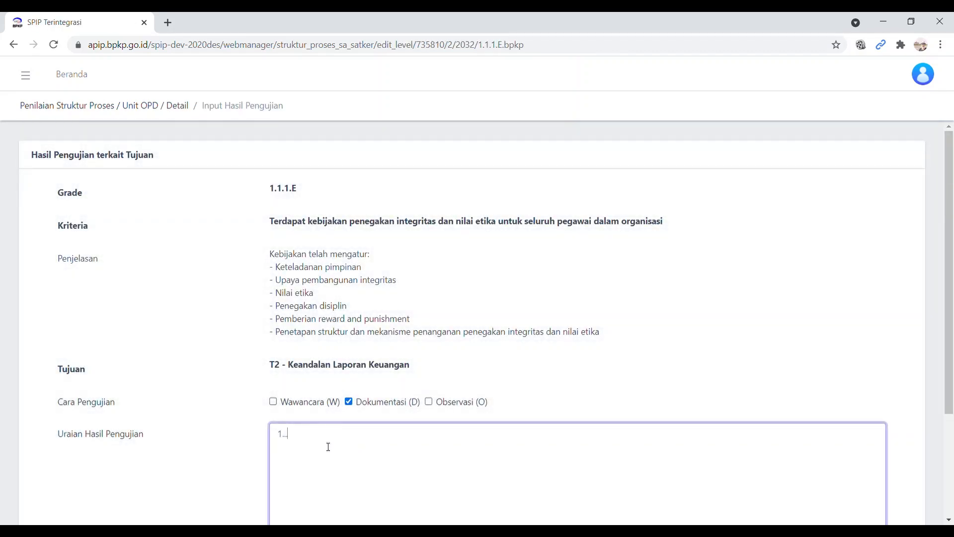
{"action": "key", "text": "BackSpace"}
{"action": "key", "text": "BackSpace"}
{"action": "key", "text": "BackSpace"}
{"action": "key", "text": "ctrl+v"}
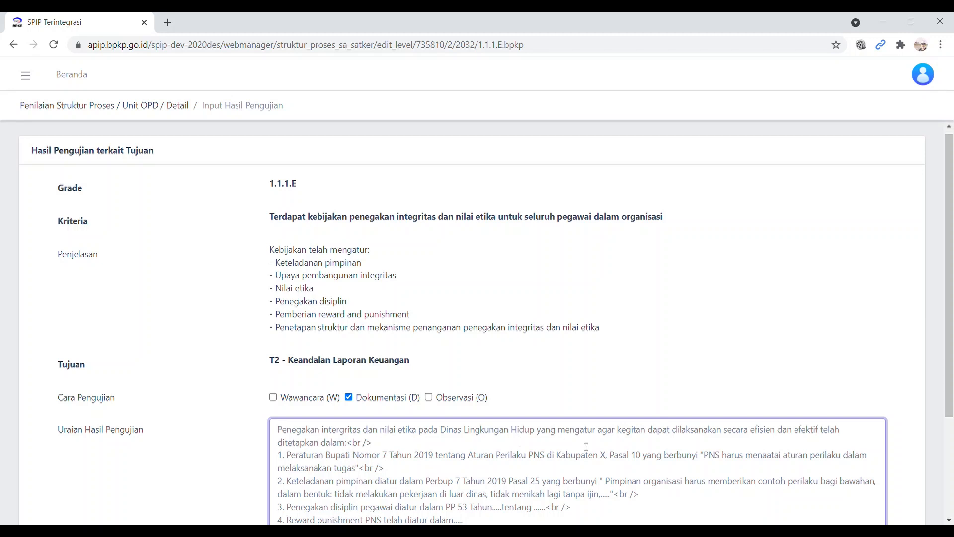
Reword the purpose clause in the opening sentence of the T2 description as "menjamin bahwa laporan keuangan disajikan secara andal".
{"action": "left_click", "coordinate": [752, 433]}
{"action": "type", "text": "menjamin ba"}
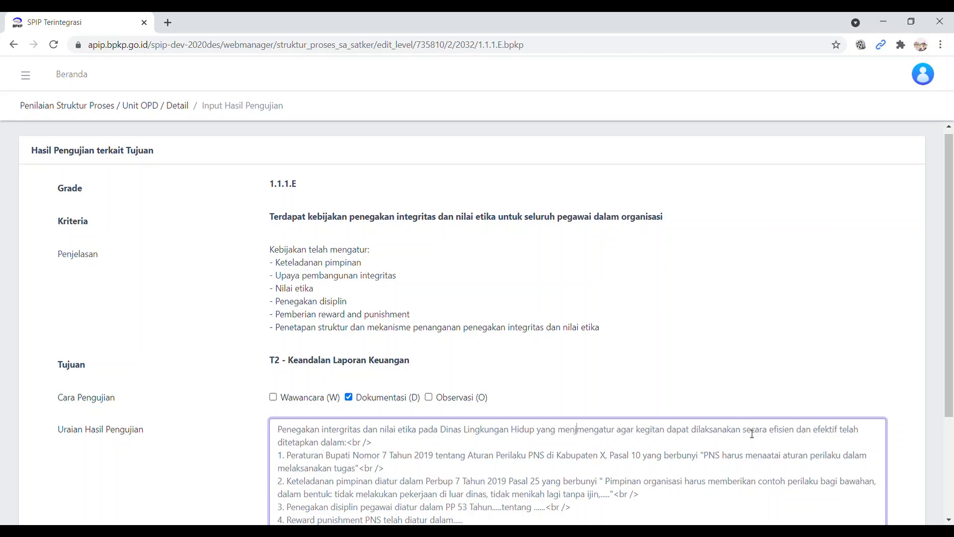
{"action": "type", "text": "hwa laporan"}
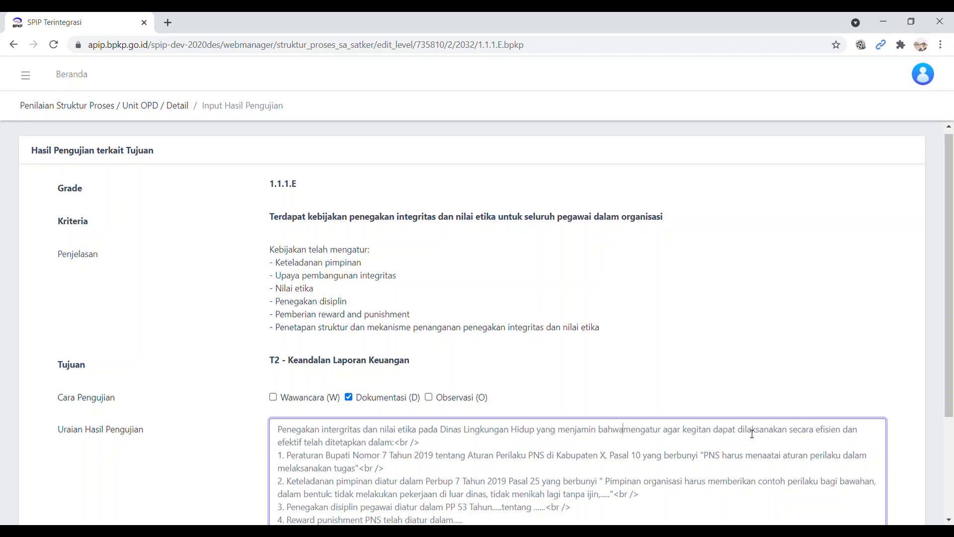
{"action": "type", "text": " keuangan dis"}
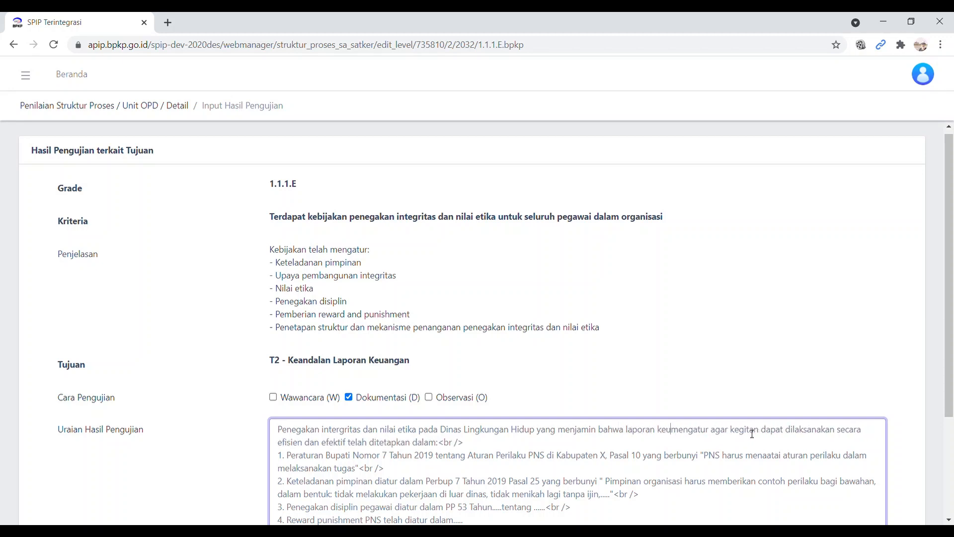
{"action": "type", "text": "ajikan seca"}
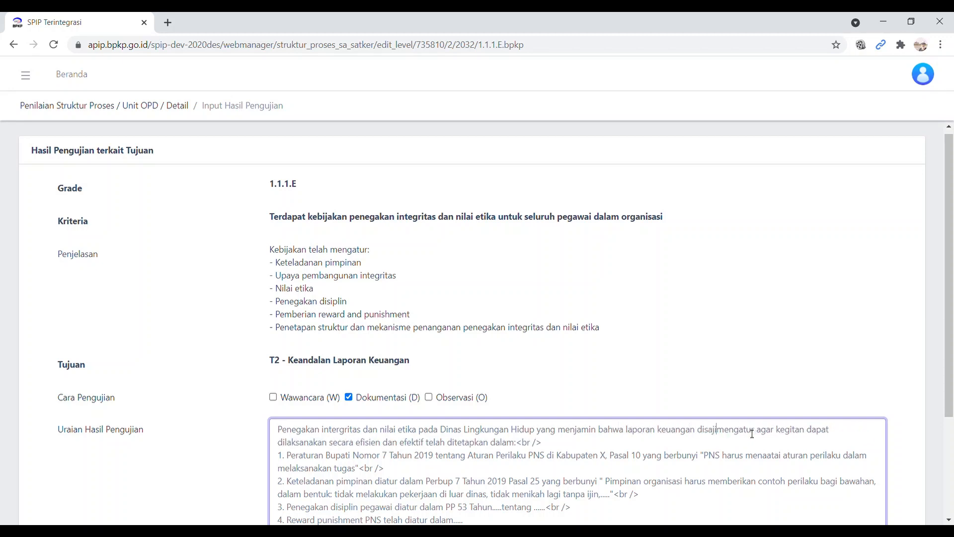
{"action": "type", "text": "ra andal"}
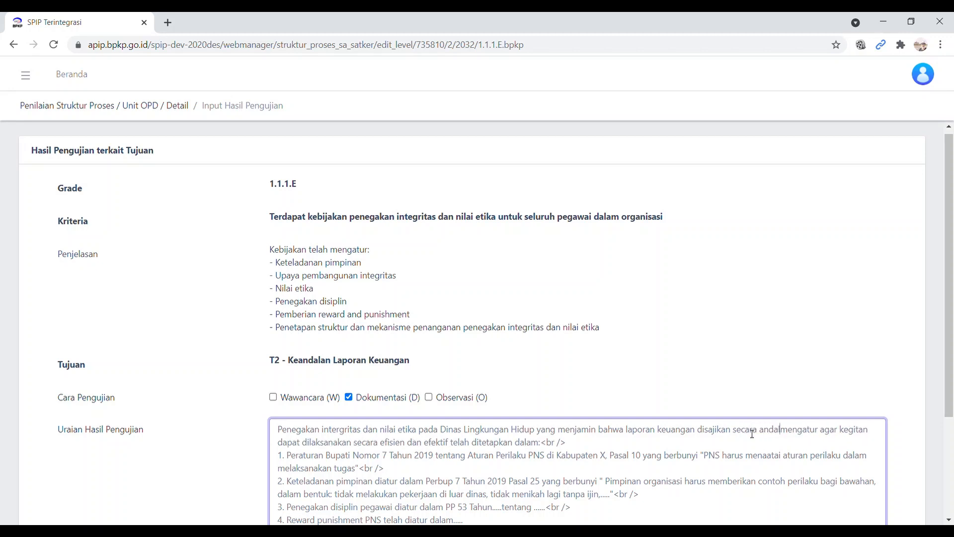
{"action": "key", "text": "shift+Down"}
{"action": "key", "text": "shift+Left"}
{"action": "key", "text": "shift+Left"}
{"action": "key", "text": "shift+Left"}
{"action": "key", "text": "shift+Left"}
{"action": "key", "text": "shift+Left"}
{"action": "key", "text": "shift+Left"}
{"action": "key", "text": "shift+Left"}
{"action": "key", "text": "shift+Left"}
{"action": "key", "text": "shift+Left"}
{"action": "key", "text": "shift+Left"}
{"action": "key", "text": "shift+Left"}
{"action": "key", "text": "shift+Left"}
{"action": "key", "text": "shift+Left"}
{"action": "key", "text": "shift+Left"}
{"action": "key", "text": "shift+Left"}
{"action": "key", "text": "shift+Left"}
{"action": "key", "text": "shift+Left"}
{"action": "key", "text": "shift+Left"}
{"action": "key", "text": "shift+Left"}
{"action": "key", "text": "shift+Left"}
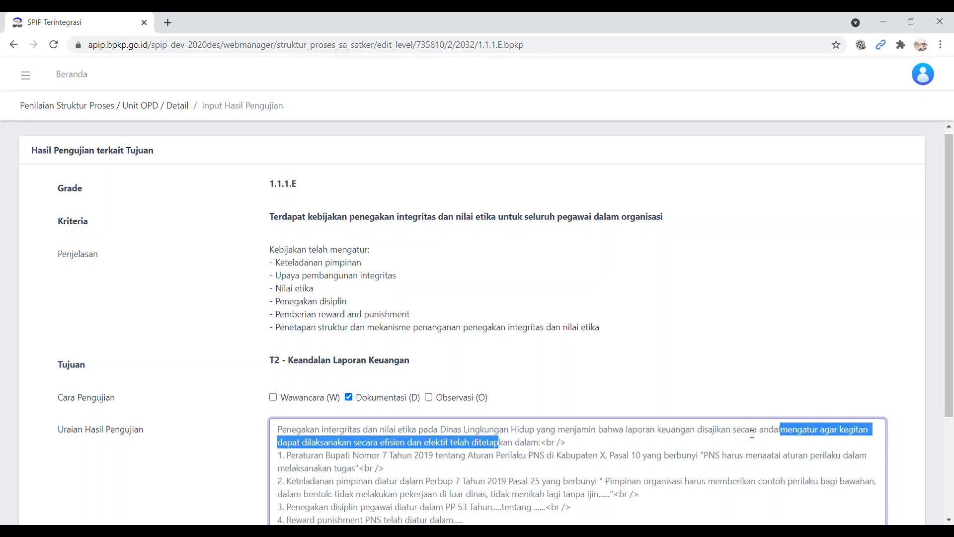
{"action": "key", "text": "shift+Left"}
{"action": "key", "text": "shift+Left"}
{"action": "key", "text": "shift+Left"}
{"action": "key", "text": "shift+Left"}
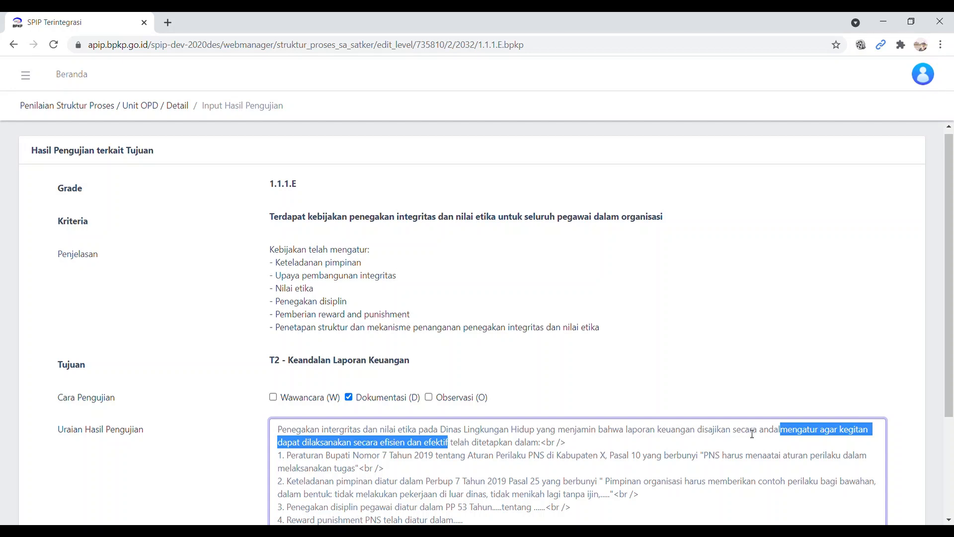
{"action": "key", "text": "BackSpace"}
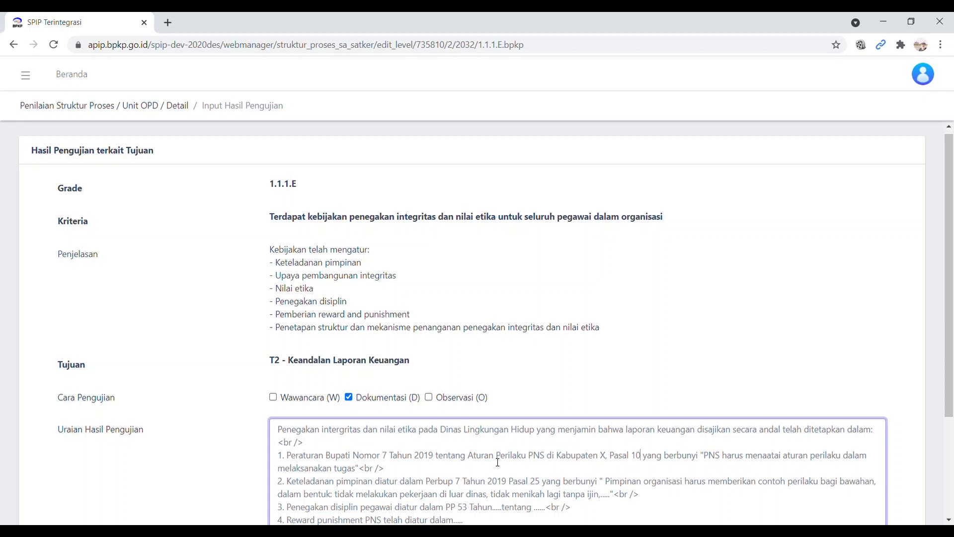
In item 1, set the article to Pasal 15 and reword its quote as "PNS harus menyusun laporan pertanggungjawaban keuangan secara tepat waktu".
{"action": "key", "text": "shift+Left"}
{"action": "type", "text": "5"}
{"action": "type", "text": "menyusun lap"}
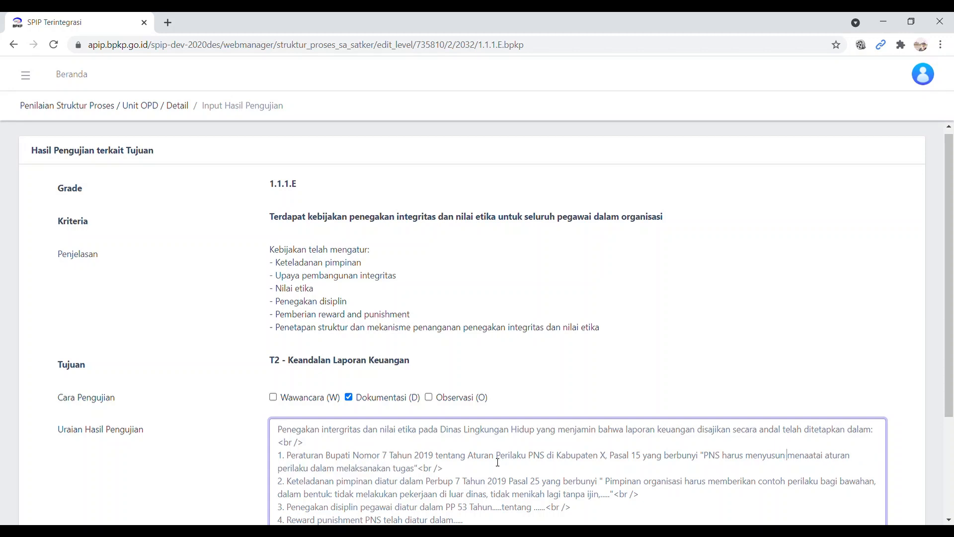
{"action": "type", "text": "oran pertang"}
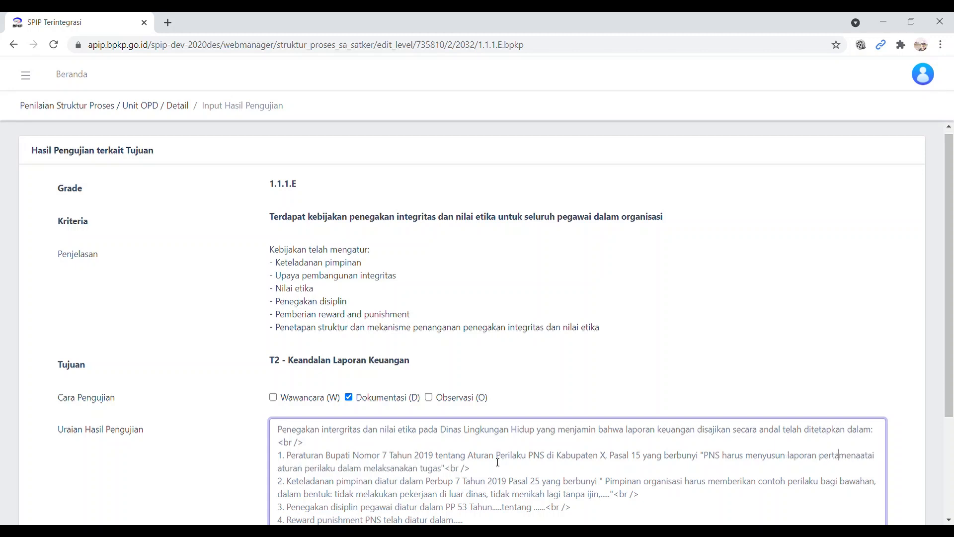
{"action": "type", "text": "gungjawaban "}
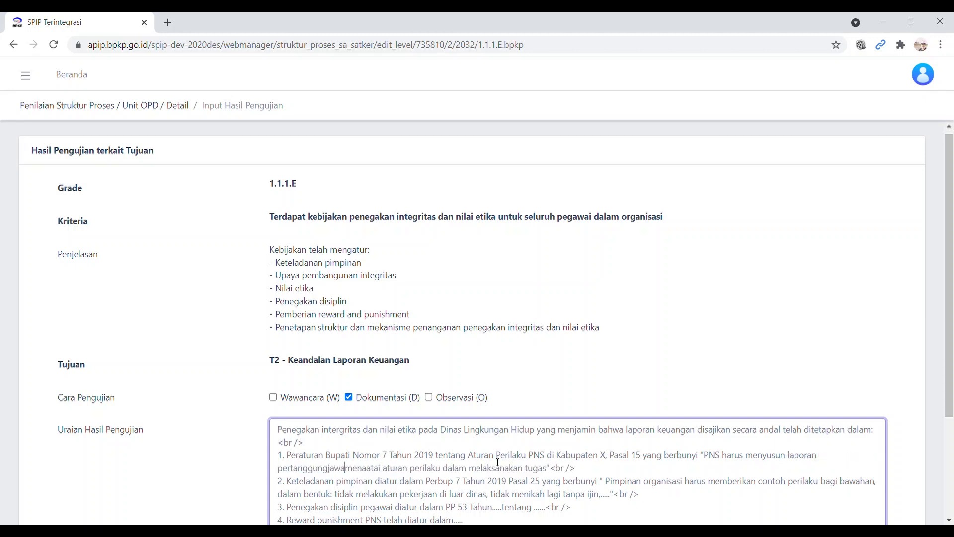
{"action": "type", "text": "keuangan seca"}
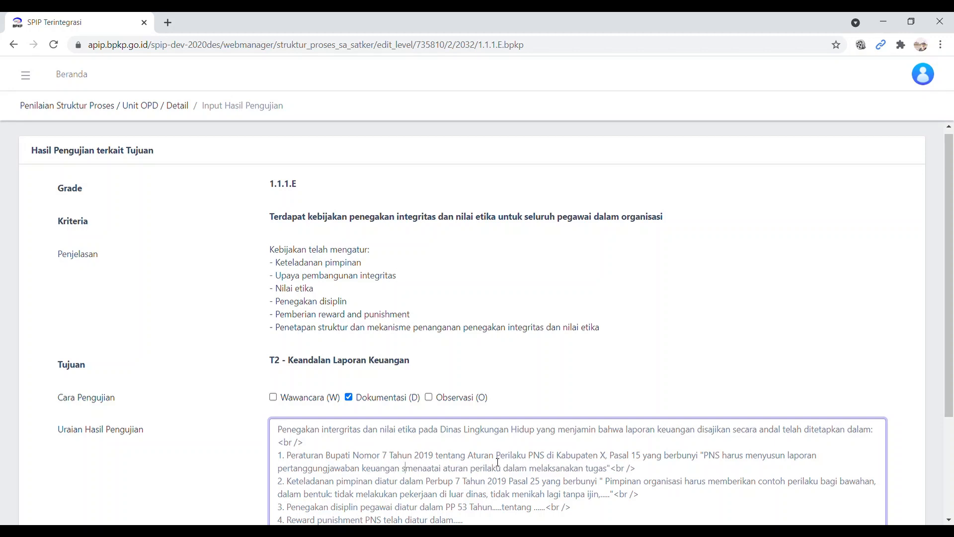
{"action": "type", "text": "ra tepat wa"}
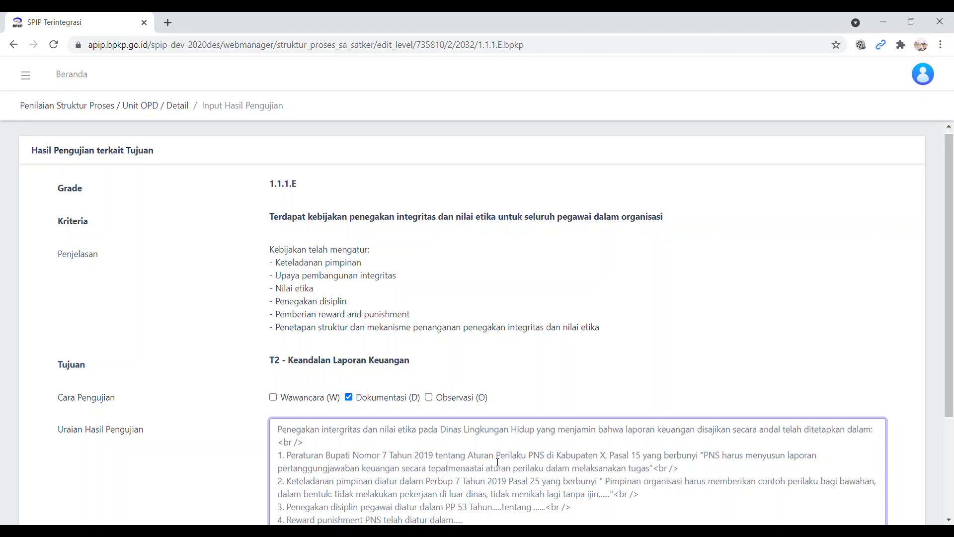
{"action": "type", "text": "ktu"}
{"action": "key", "text": "shift+Right"}
{"action": "key", "text": "shift+Right"}
{"action": "key", "text": "shift+Right"}
{"action": "key", "text": "shift+Right"}
{"action": "key", "text": "shift+Right"}
{"action": "key", "text": "shift+Right"}
{"action": "key", "text": "shift+Right"}
{"action": "key", "text": "shift+Right"}
{"action": "key", "text": "shift+Right"}
{"action": "key", "text": "shift+Right"}
{"action": "key", "text": "shift+Right"}
{"action": "key", "text": "shift+Right"}
{"action": "key", "text": "shift+Right"}
{"action": "key", "text": "shift+Right"}
{"action": "key", "text": "shift+Right"}
{"action": "key", "text": "shift+Right"}
{"action": "key", "text": "shift+Right"}
{"action": "key", "text": "shift+Right"}
{"action": "key", "text": "shift+Right"}
{"action": "key", "text": "shift+Right"}
{"action": "key", "text": "shift+Right"}
{"action": "key", "text": "shift+Right"}
{"action": "key", "text": "shift+Right"}
{"action": "key", "text": "shift+Right"}
{"action": "key", "text": "shift+Right"}
{"action": "key", "text": "shift+Right"}
{"action": "key", "text": "shift+Right"}
{"action": "key", "text": "shift+Right"}
{"action": "key", "text": "shift+Right"}
{"action": "key", "text": "shift+Right"}
{"action": "key", "text": "shift+Right"}
{"action": "key", "text": "Delete"}
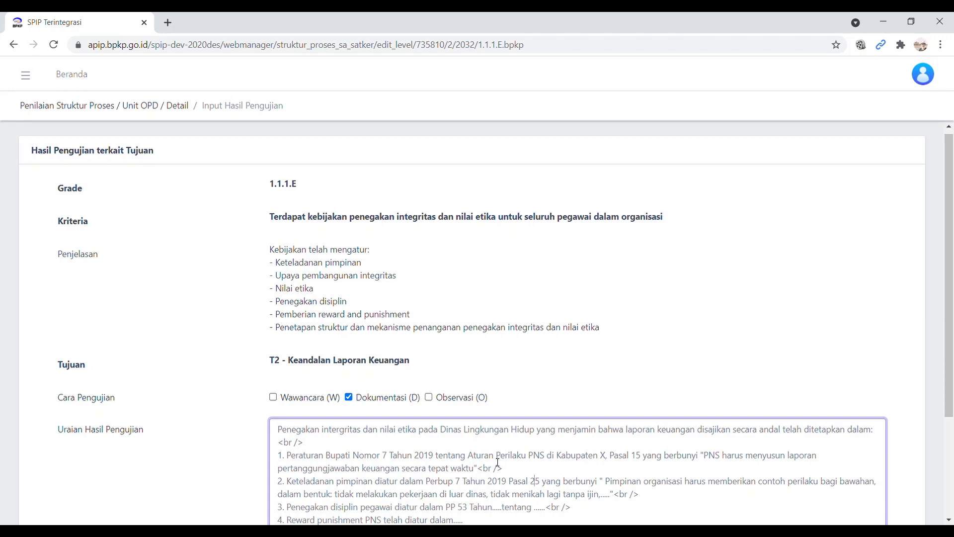
In item 2, set Pasal 26 and reword the quote as "Pimpinan harus menyetujui penyusunan laporan keuangan dinas paling lambat 2 minggu setelah tutup buku".
{"action": "key", "text": "shift+Right"}
{"action": "type", "text": "6"}
{"action": "key", "text": "Right"}
{"action": "key", "text": "Right"}
{"action": "key", "text": "Right"}
{"action": "type", "text": "harus menyetu"}
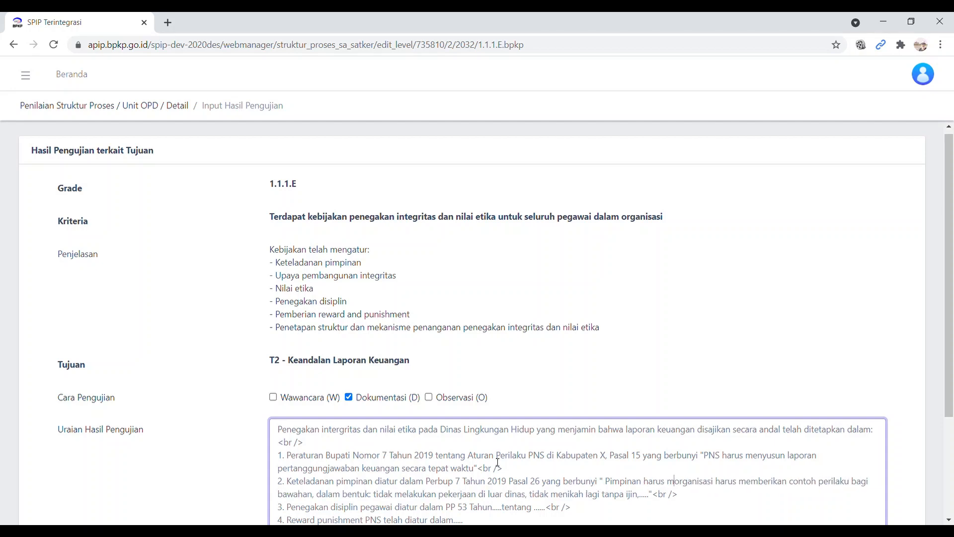
{"action": "type", "text": "jui "}
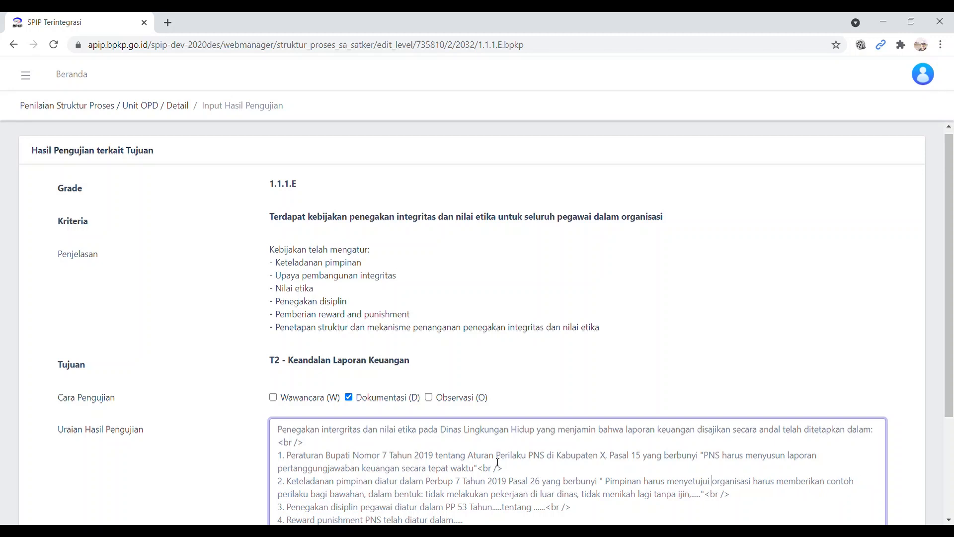
{"action": "type", "text": "penyusunan la"}
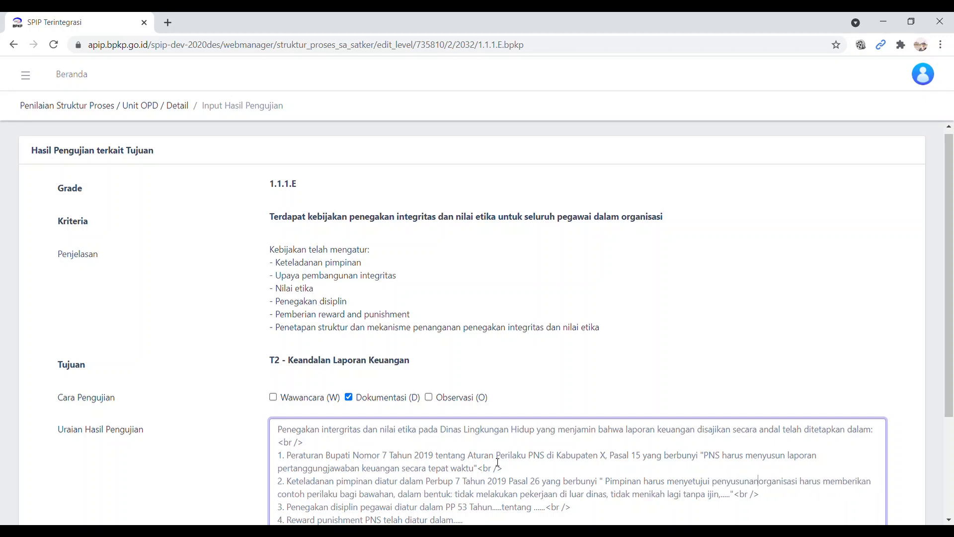
{"action": "type", "text": "poran keuangan"}
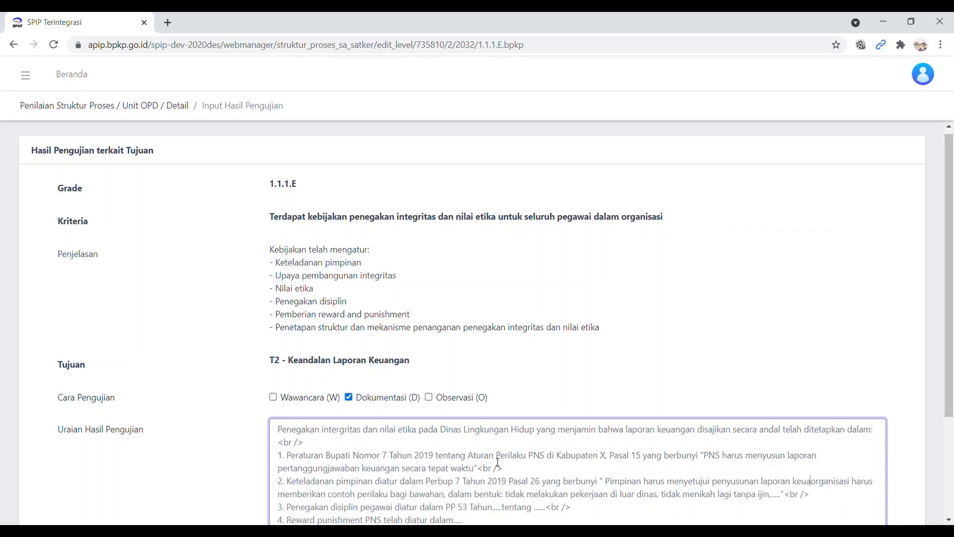
{"action": "type", "text": " dinas palin"}
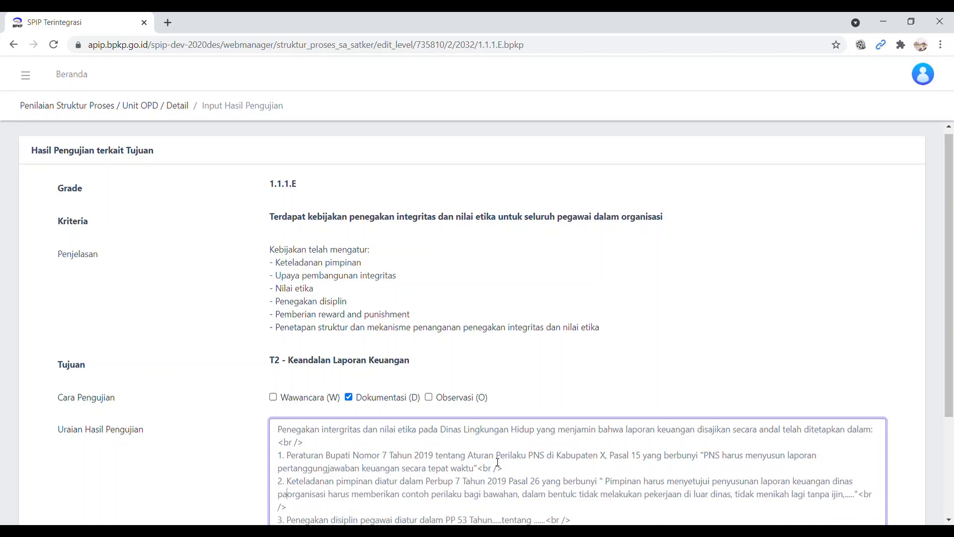
{"action": "type", "text": "g lambat "}
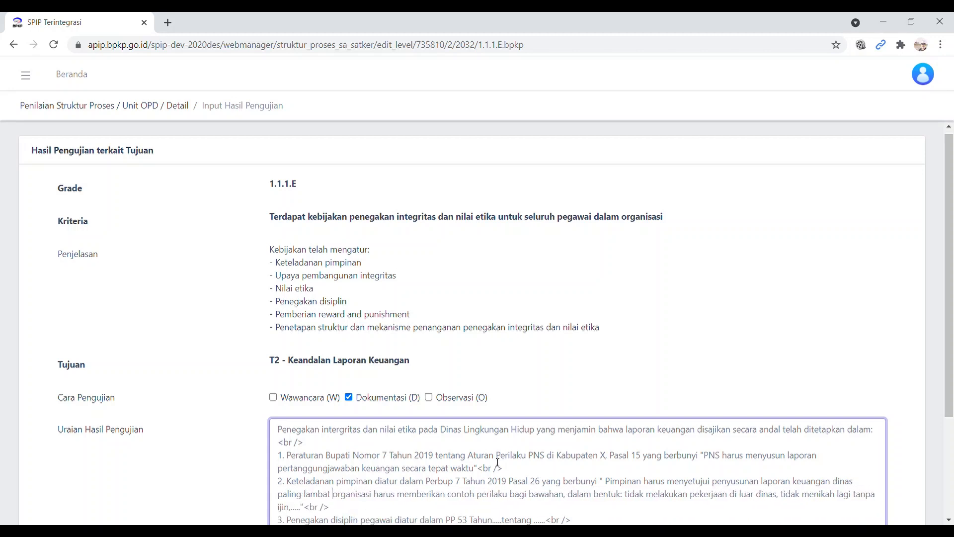
{"action": "type", "text": "2 minggu setelah tutup buku"}
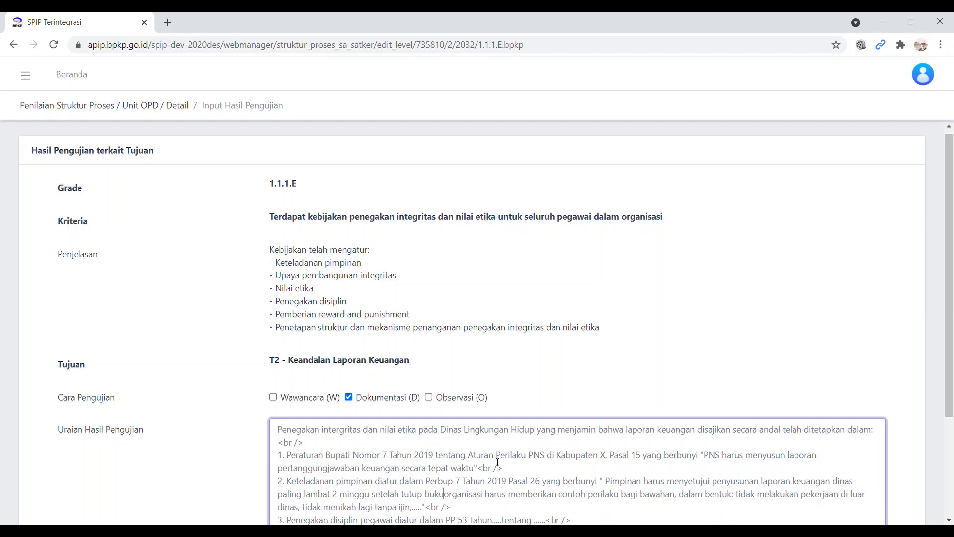
{"action": "key", "text": "shift+Down"}
{"action": "key", "text": "shift+Left"}
{"action": "key", "text": "shift+Left"}
{"action": "key", "text": "shift+Left"}
{"action": "key", "text": "shift+Left"}
{"action": "key", "text": "shift+Left"}
{"action": "key", "text": "shift+Left"}
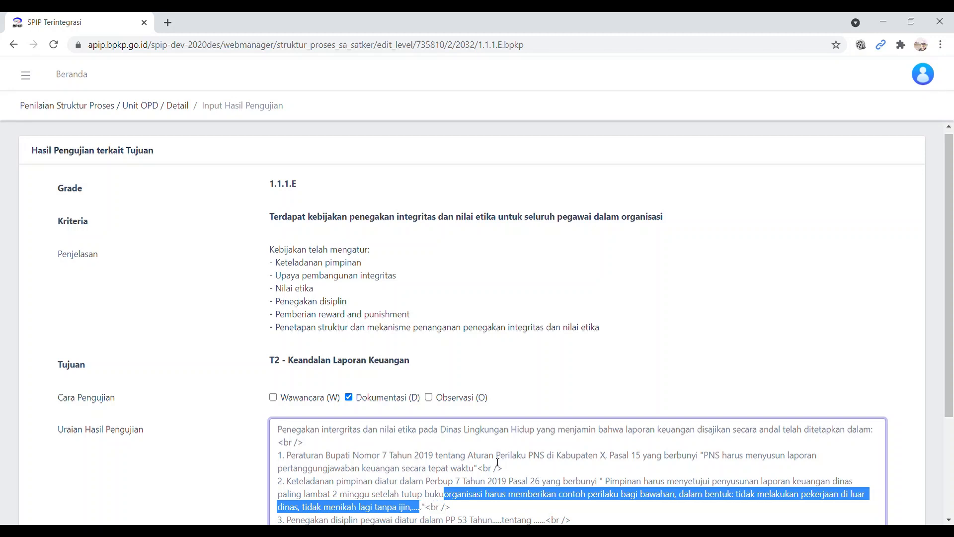
{"action": "key", "text": "shift+Right"}
{"action": "key", "text": "BackSpace"}
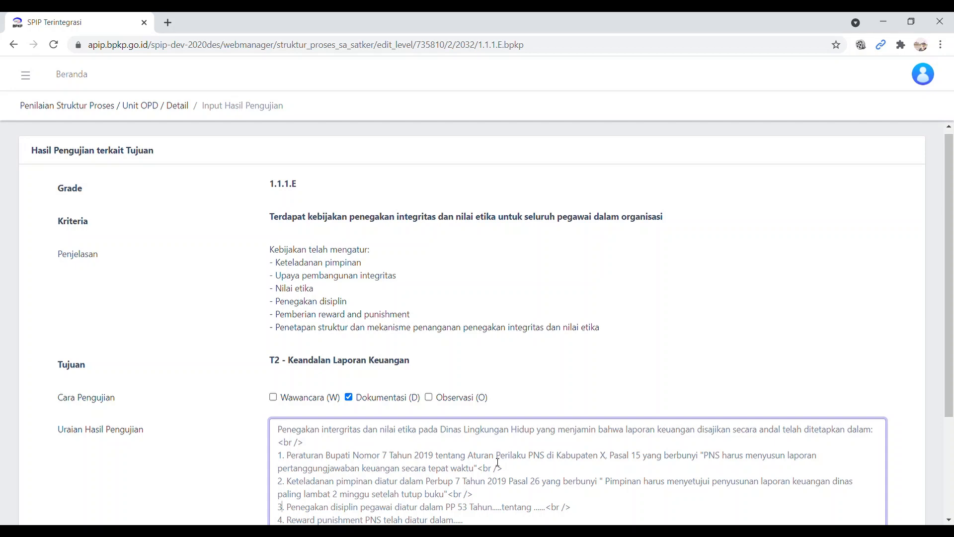
Remove the employee discipline item from the description and renumber the reward and punishment item as 3.
{"action": "key", "text": "shift+End"}
{"action": "key", "text": "Delete"}
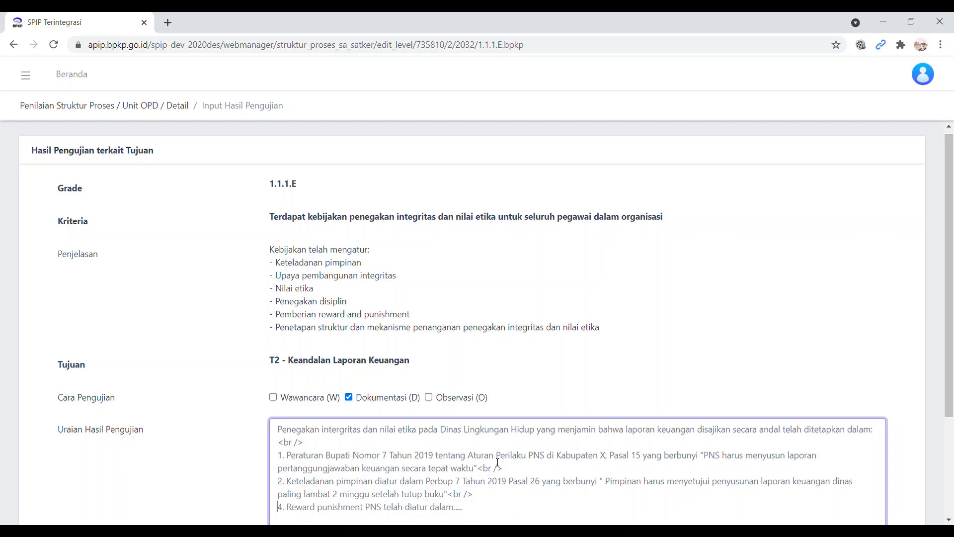
{"action": "key", "text": "shift+Right"}
{"action": "type", "text": "3"}
Insert "PPK yang menyelesaikan laporan tepat waktu akan mendapat insentif" after "diatur dalam" in item 3 and save the T2 test result.
{"action": "key", "text": "Right"}
{"action": "key", "text": "Right"}
{"action": "key", "text": "Right"}
{"action": "key", "text": "Right"}
{"action": "key", "text": "Right"}
{"action": "key", "text": "Right"}
{"action": "key", "text": "Right"}
{"action": "key", "text": "Right"}
{"action": "type", "text": "PPK yang menyelesaikan laporan tepat waktu akan mendapat "}
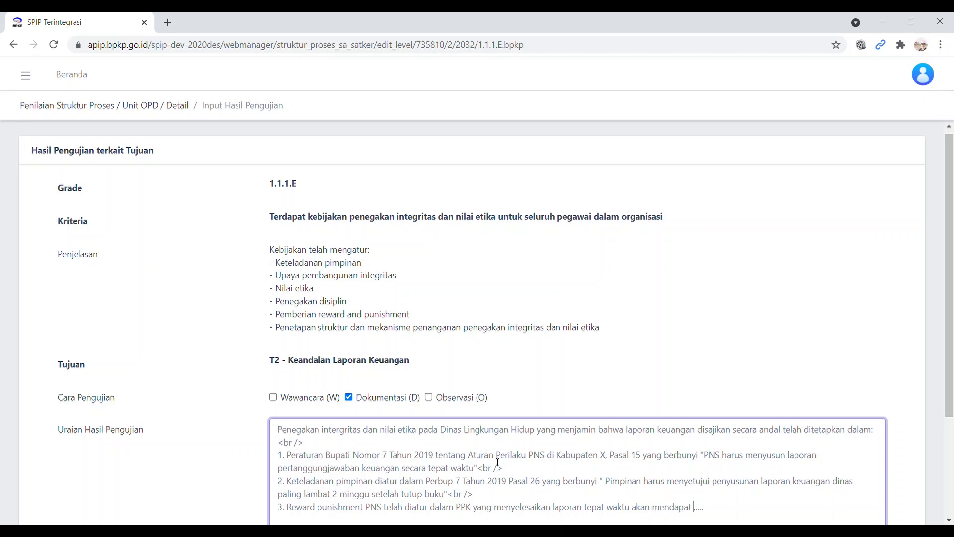
{"action": "type", "text": "insentif"}
{"action": "key", "text": "End"}
{"action": "left_click", "coordinate": [949, 520]}
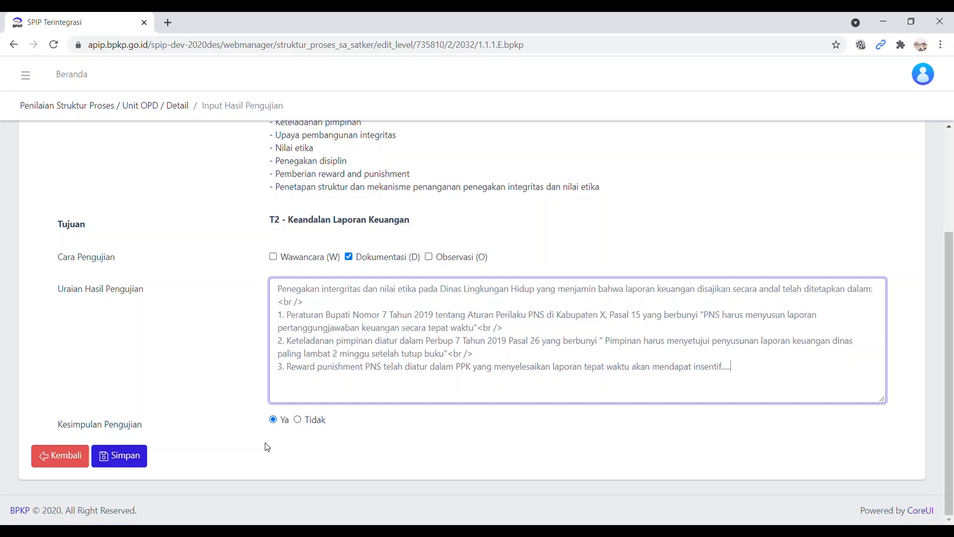
{"action": "left_click", "coordinate": [124, 461]}
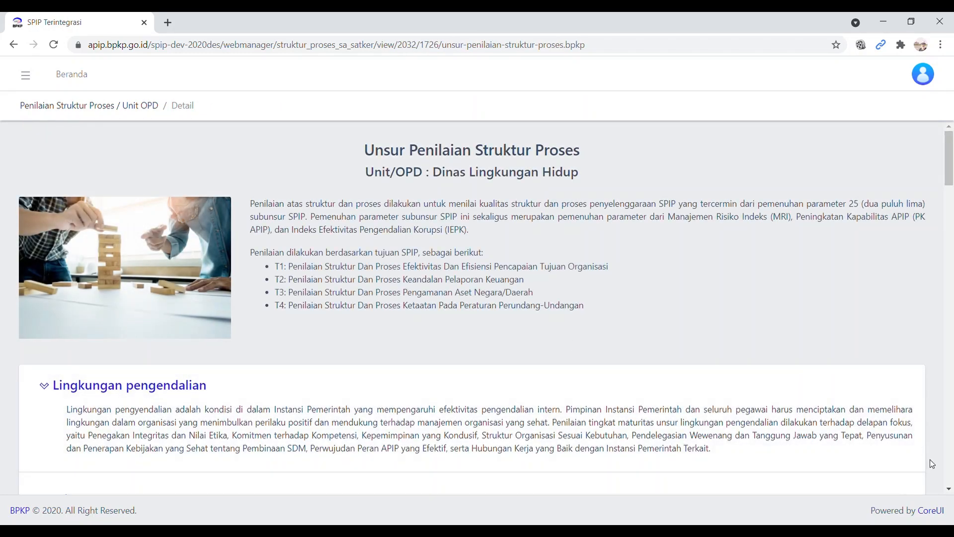
Review the T4 test result form of criterion 1.1.1.E, save it, and return to the 1.1.1 criteria table.
{"action": "left_click", "coordinate": [949, 489]}
{"action": "scroll", "coordinate": [949, 491], "scroll_direction": "down", "scroll_amount": 4}
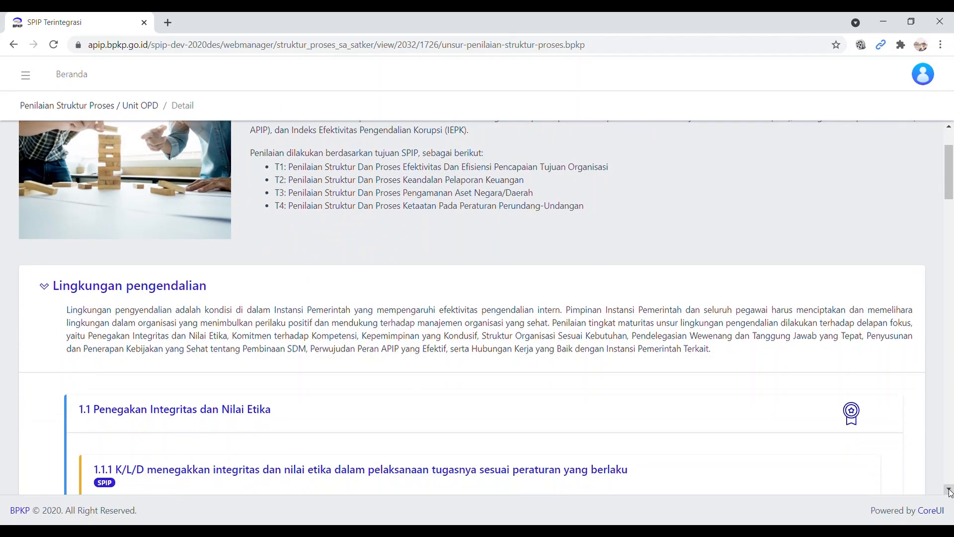
{"action": "scroll", "coordinate": [949, 491], "scroll_direction": "down", "scroll_amount": 2}
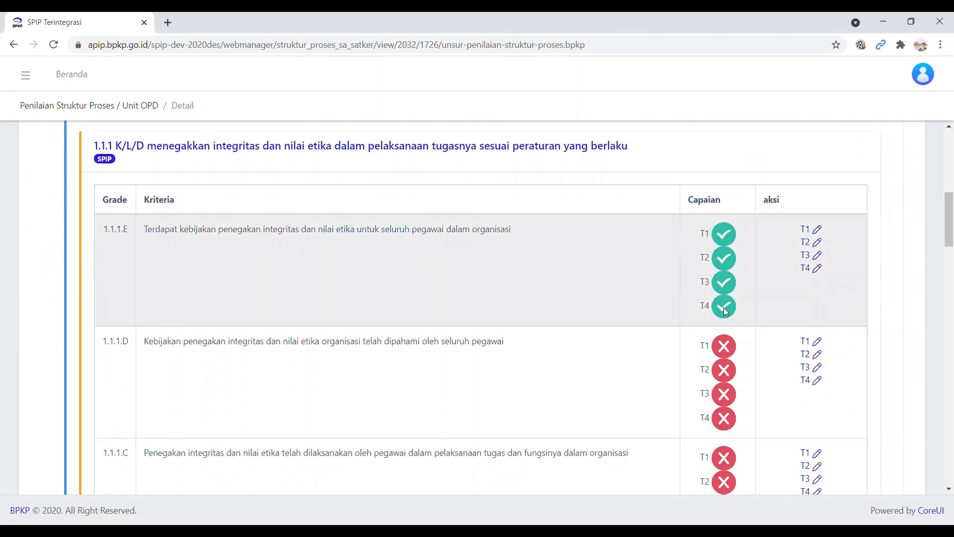
{"action": "left_click", "coordinate": [812, 271]}
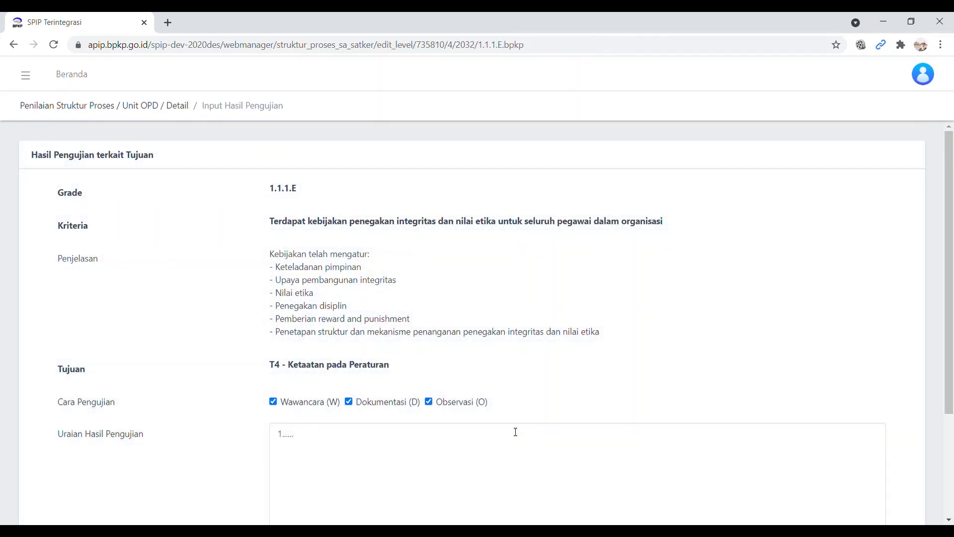
{"action": "left_click", "coordinate": [949, 520]}
{"action": "left_click", "coordinate": [948, 520]}
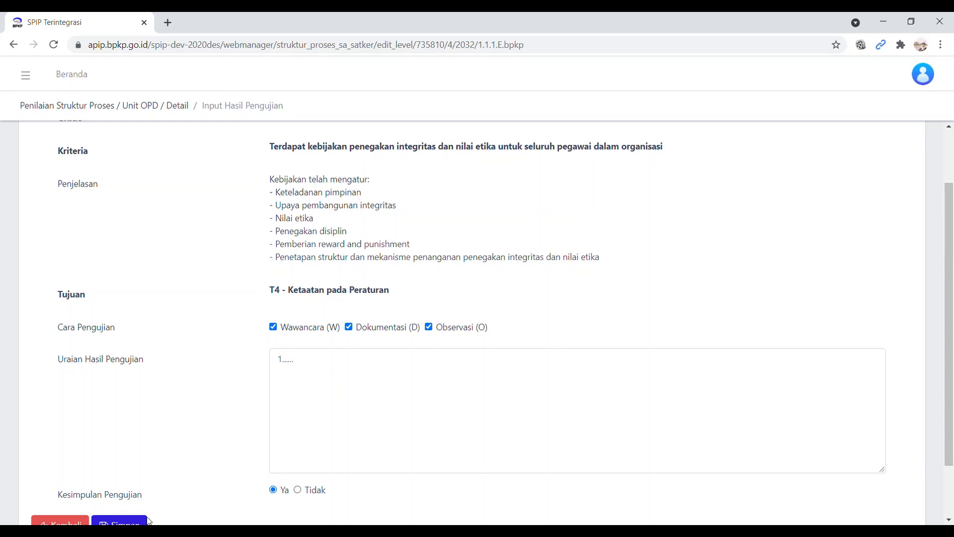
{"action": "left_click", "coordinate": [131, 523]}
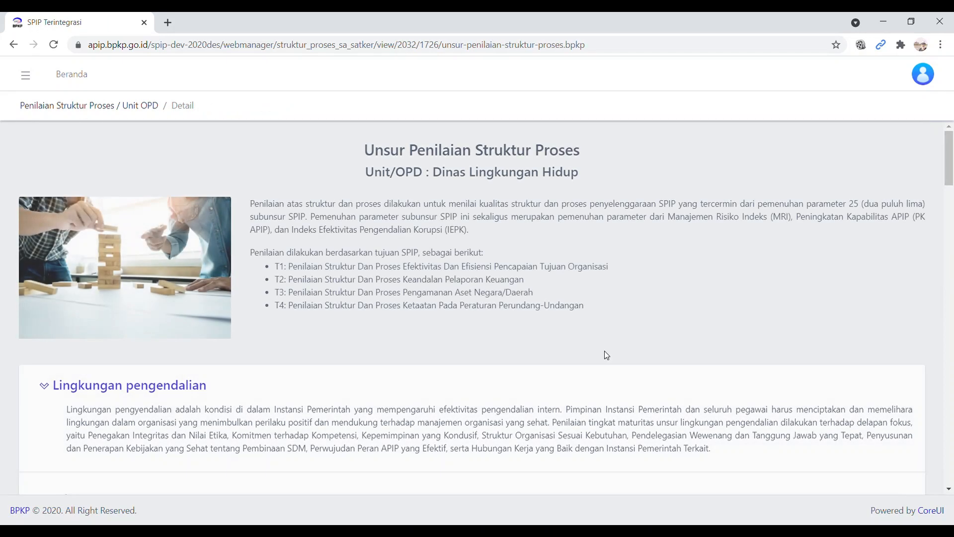
{"action": "scroll", "coordinate": [950, 485], "scroll_direction": "down", "scroll_amount": 2}
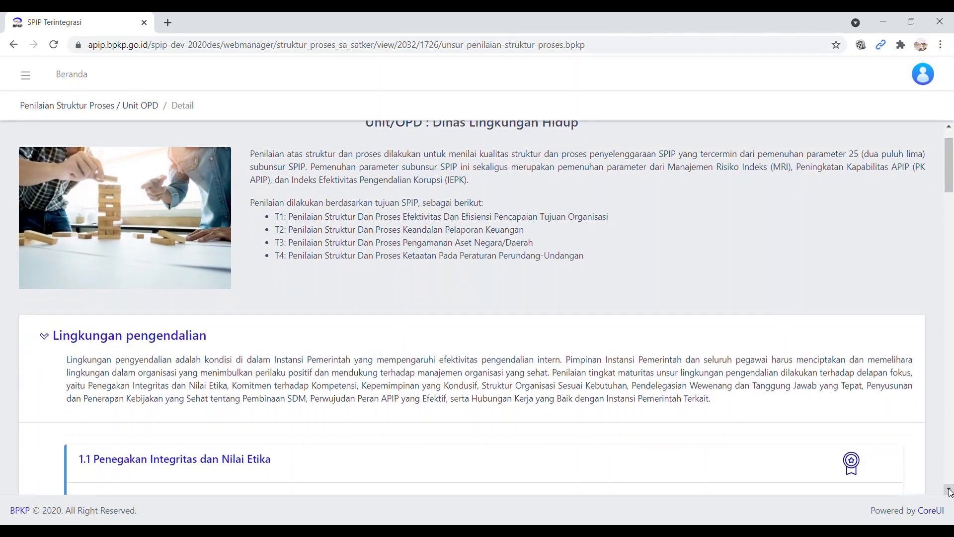
{"action": "scroll", "coordinate": [951, 491], "scroll_direction": "down", "scroll_amount": 4}
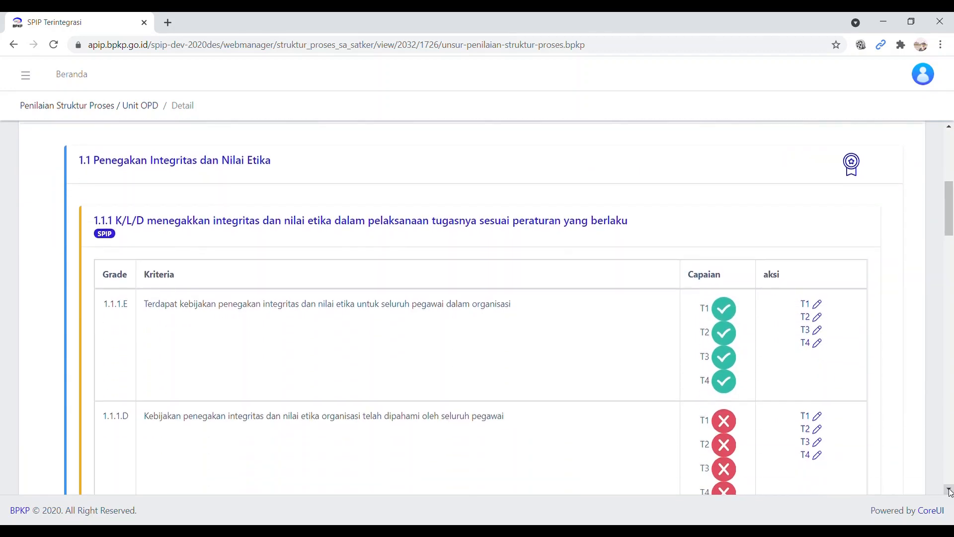
{"action": "scroll", "coordinate": [951, 491], "scroll_direction": "down", "scroll_amount": 1}
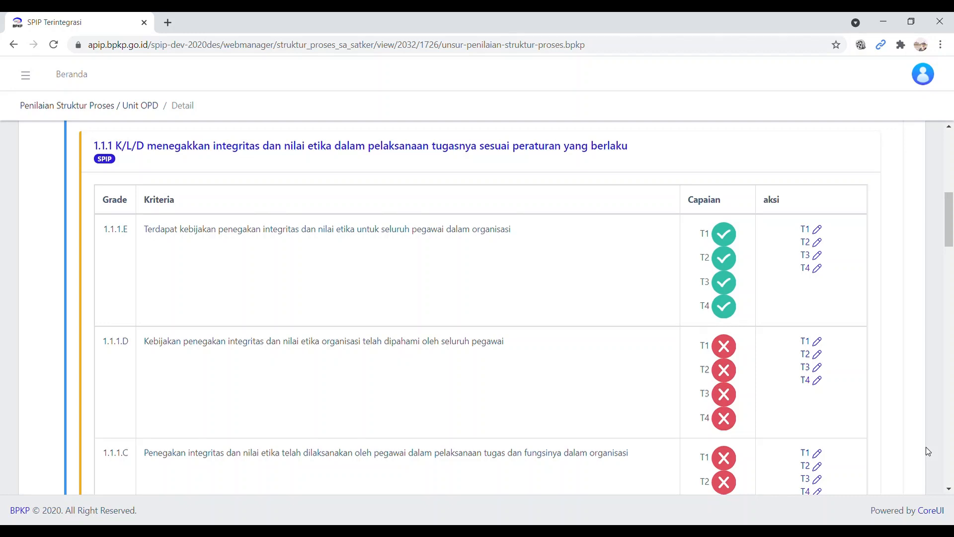
Examine the achievement status of grades 1.1.1.E to 1.1.1.A in the 1.1.1 criteria table.
{"action": "left_click", "coordinate": [949, 490]}
{"action": "left_click", "coordinate": [950, 491]}
{"action": "left_click", "coordinate": [950, 490]}
{"action": "left_click", "coordinate": [950, 490]}
{"action": "left_click", "coordinate": [950, 490]}
{"action": "left_click", "coordinate": [950, 490]}
{"action": "left_click", "coordinate": [950, 490]}
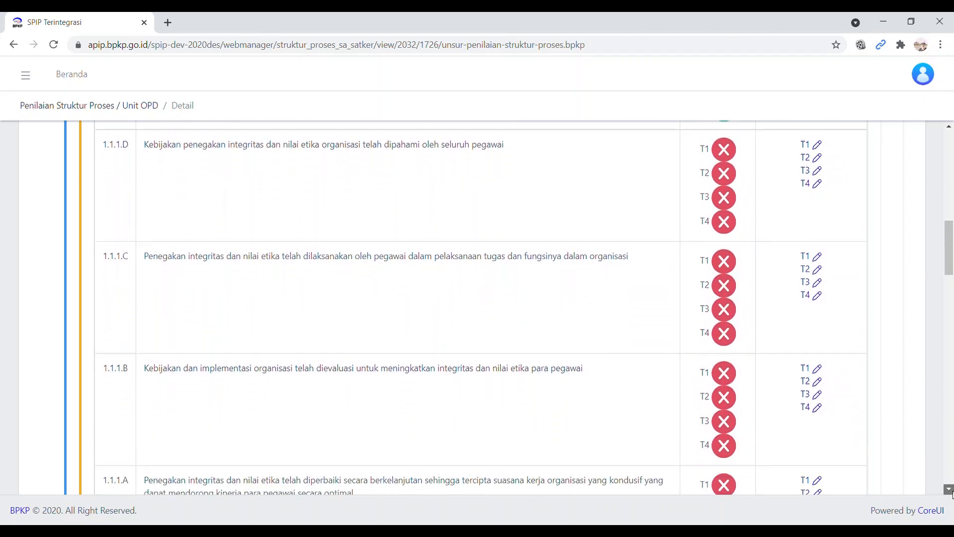
{"action": "left_click", "coordinate": [949, 127]}
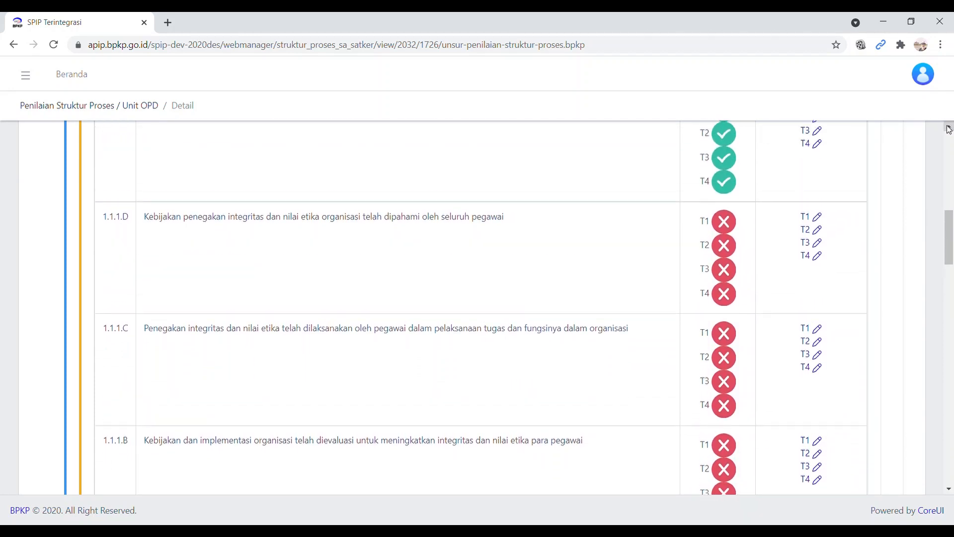
{"action": "left_click", "coordinate": [949, 127]}
{"action": "left_click", "coordinate": [949, 128]}
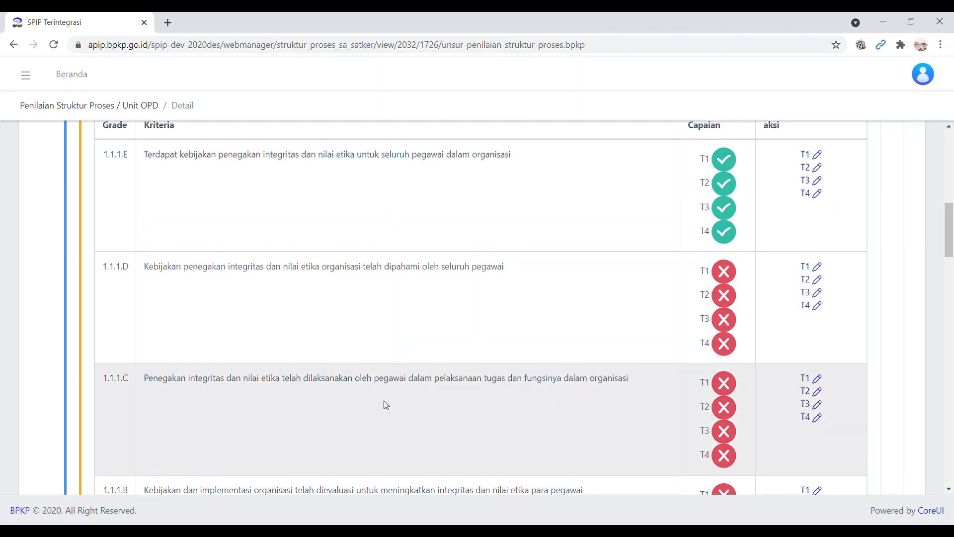
Open the T4 test result form of criterion 1.1.1.C and enter "bla bla bla" as its test description.
{"action": "left_click", "coordinate": [816, 419]}
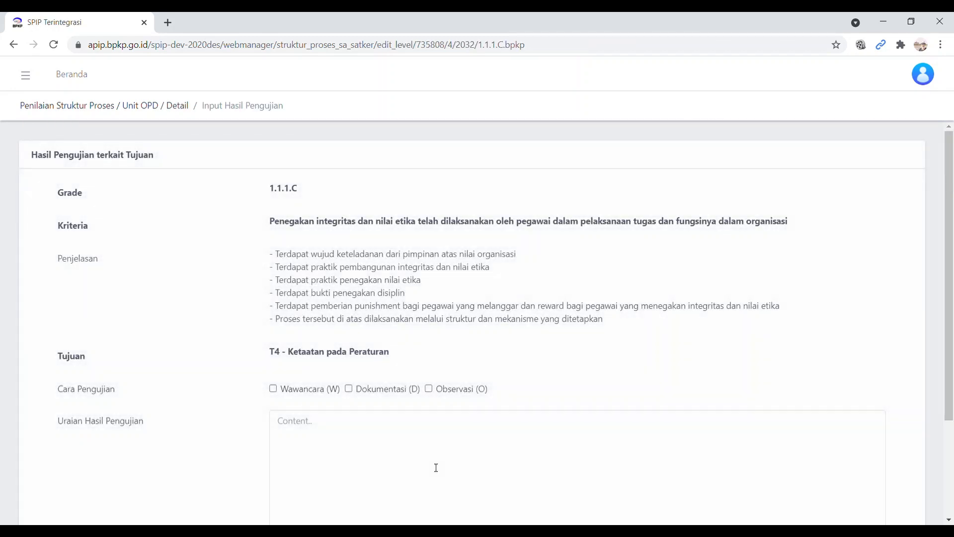
{"action": "left_click", "coordinate": [323, 419]}
{"action": "type", "text": "bla bla bla"}
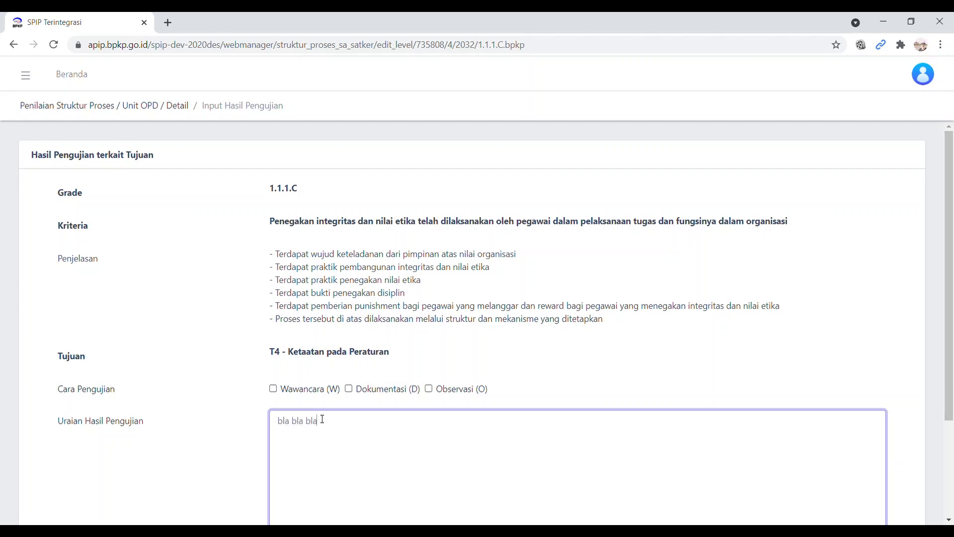
Mark Observasi, Dokumentasi and Wawancara as test methods, set the conclusion to Ya, and save the 1.1.1.C T4 result.
{"action": "scroll", "coordinate": [951, 460], "scroll_direction": "down", "scroll_amount": 3}
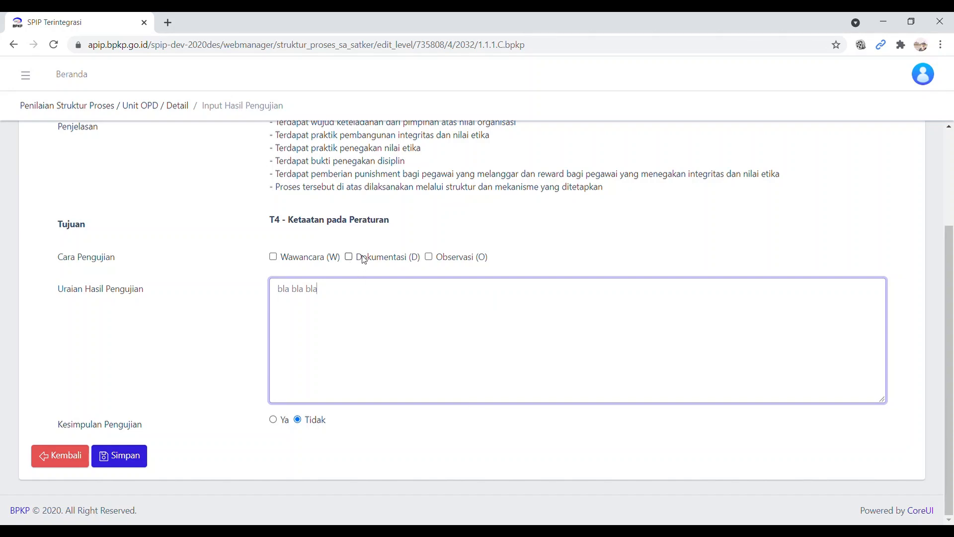
{"action": "left_click", "coordinate": [428, 257]}
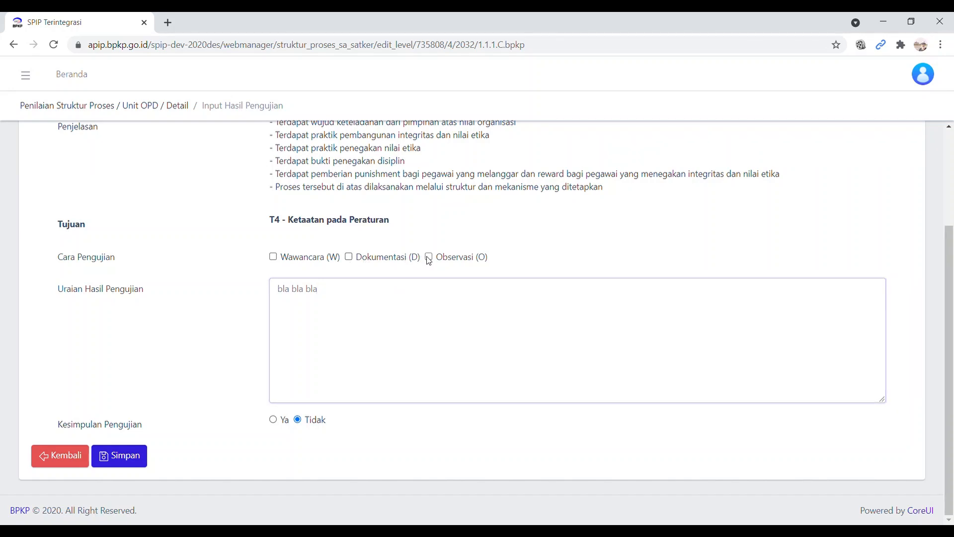
{"action": "left_click", "coordinate": [348, 257]}
{"action": "left_click", "coordinate": [274, 258]}
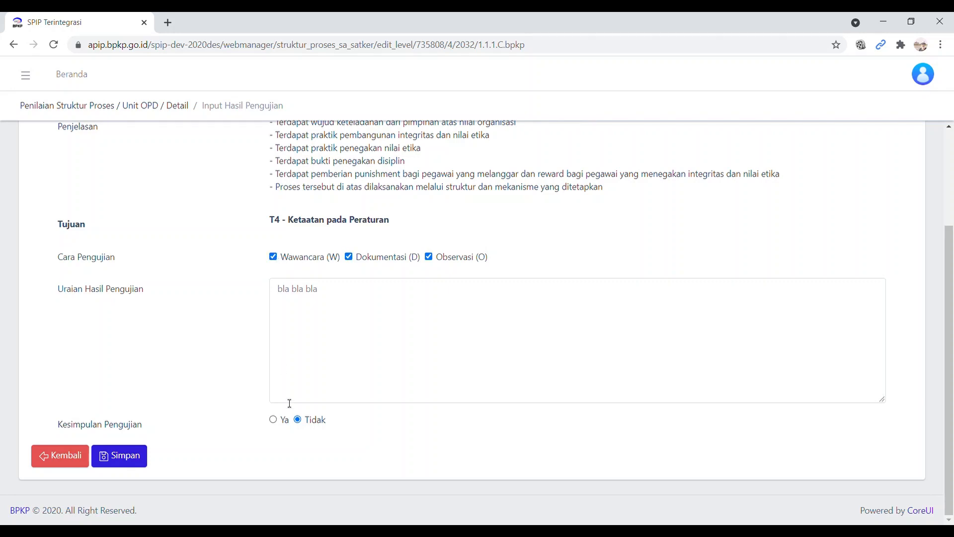
{"action": "left_click", "coordinate": [273, 420]}
{"action": "left_click", "coordinate": [144, 459]}
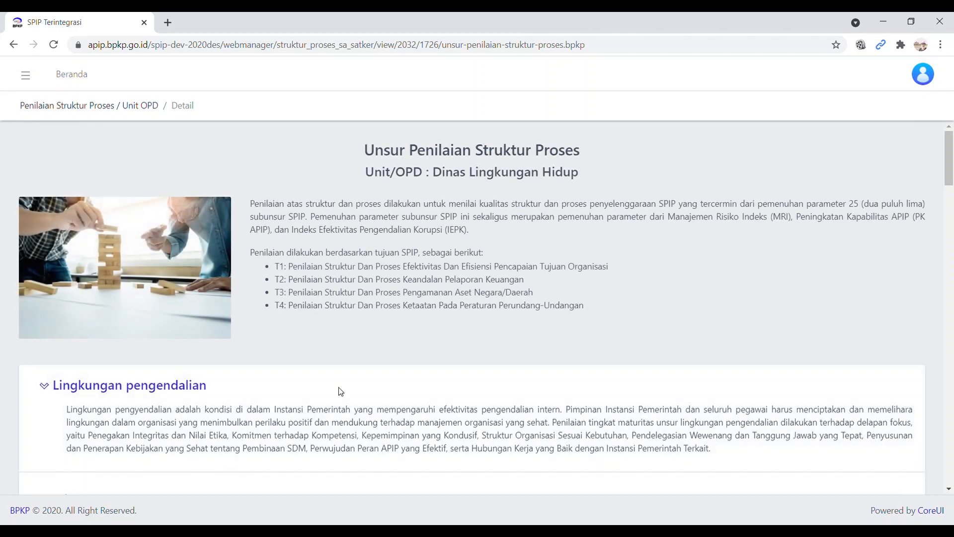
Review the T1 to T4 achievements of every grade in the 1.1.1 criteria table after saving 1.1.1.C.
{"action": "scroll", "coordinate": [952, 349], "scroll_direction": "down", "scroll_amount": 5}
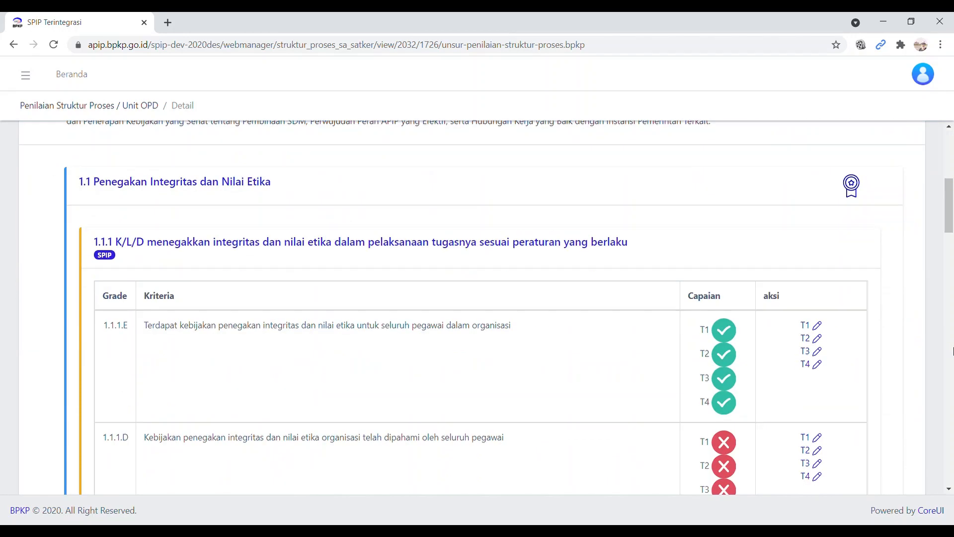
{"action": "scroll", "coordinate": [952, 445], "scroll_direction": "down", "scroll_amount": 3}
{"action": "scroll", "coordinate": [952, 445], "scroll_direction": "down", "scroll_amount": 4}
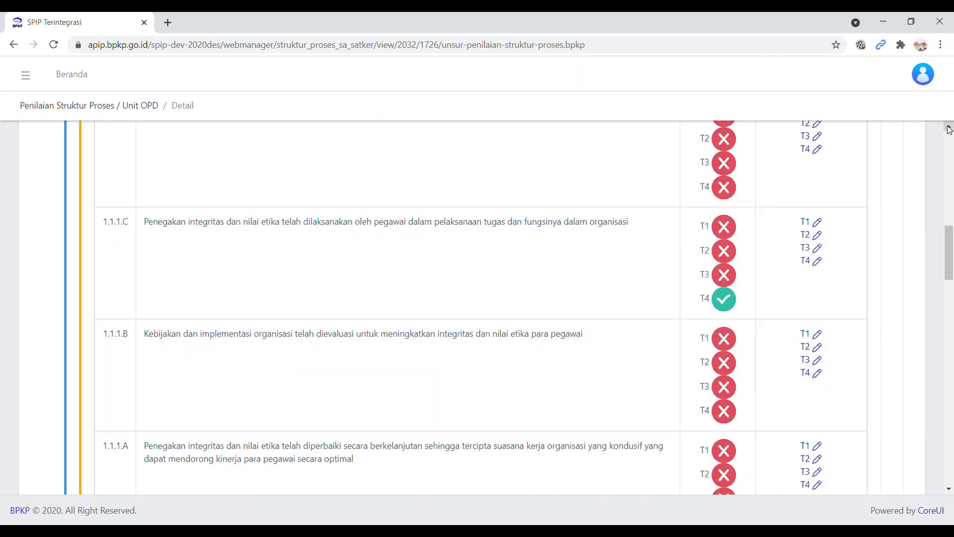
{"action": "scroll", "coordinate": [950, 129], "scroll_direction": "up", "scroll_amount": 3}
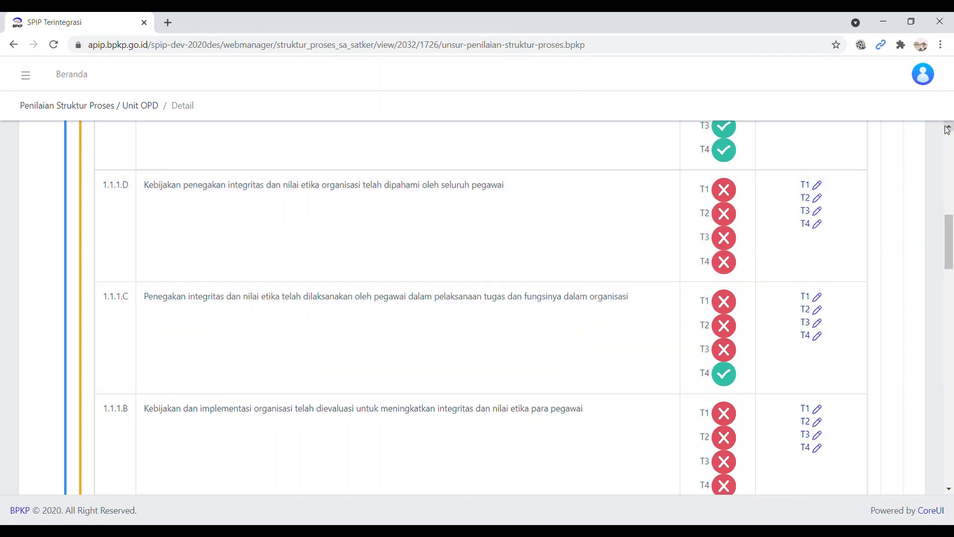
{"action": "left_click", "coordinate": [948, 127]}
{"action": "left_click", "coordinate": [948, 127]}
{"action": "left_click", "coordinate": [948, 127]}
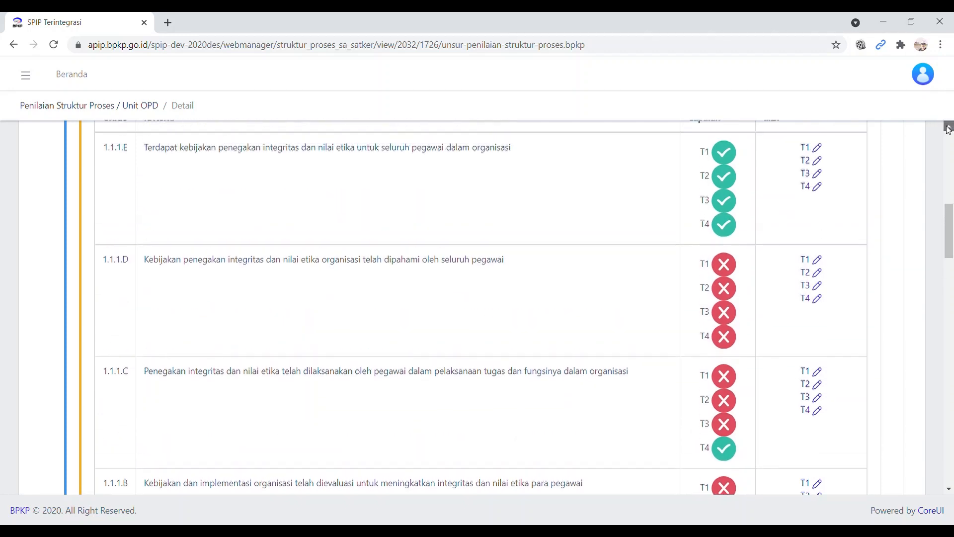
{"action": "left_click", "coordinate": [948, 128]}
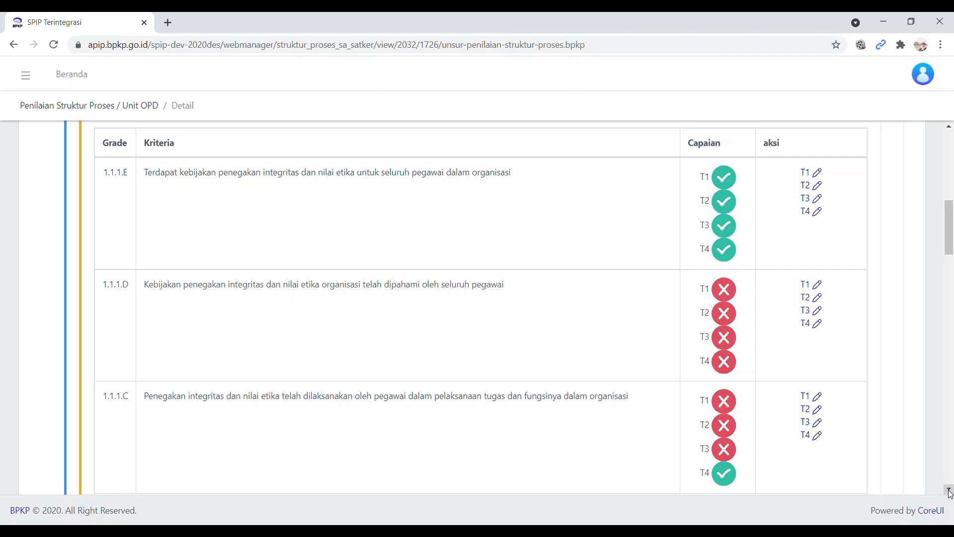
{"action": "left_click", "coordinate": [950, 492]}
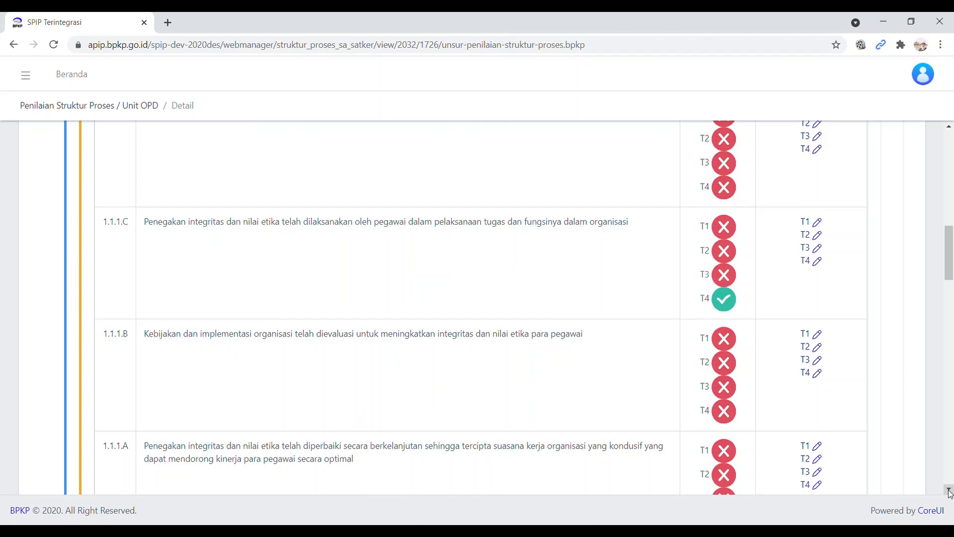
{"action": "left_click", "coordinate": [949, 490]}
{"action": "left_click", "coordinate": [949, 490]}
{"action": "left_click", "coordinate": [949, 490]}
{"action": "left_click", "coordinate": [949, 489]}
{"action": "left_click", "coordinate": [949, 490]}
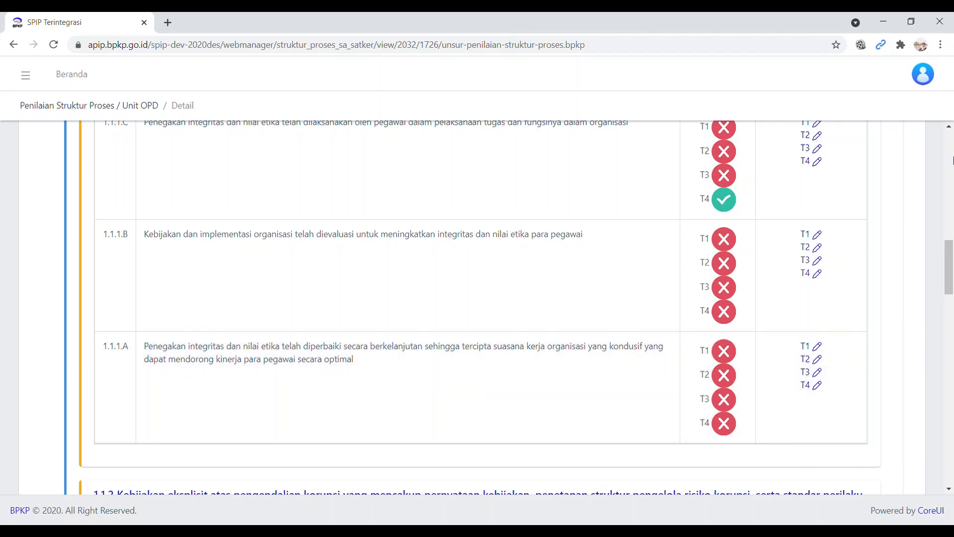
{"action": "left_click", "coordinate": [950, 145]}
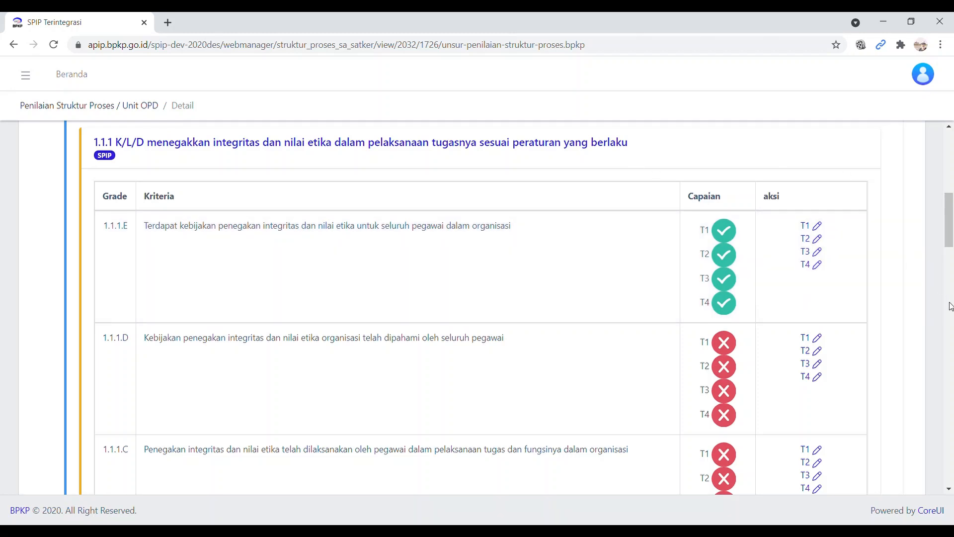
{"action": "scroll", "coordinate": [951, 306], "scroll_direction": "down", "scroll_amount": 6}
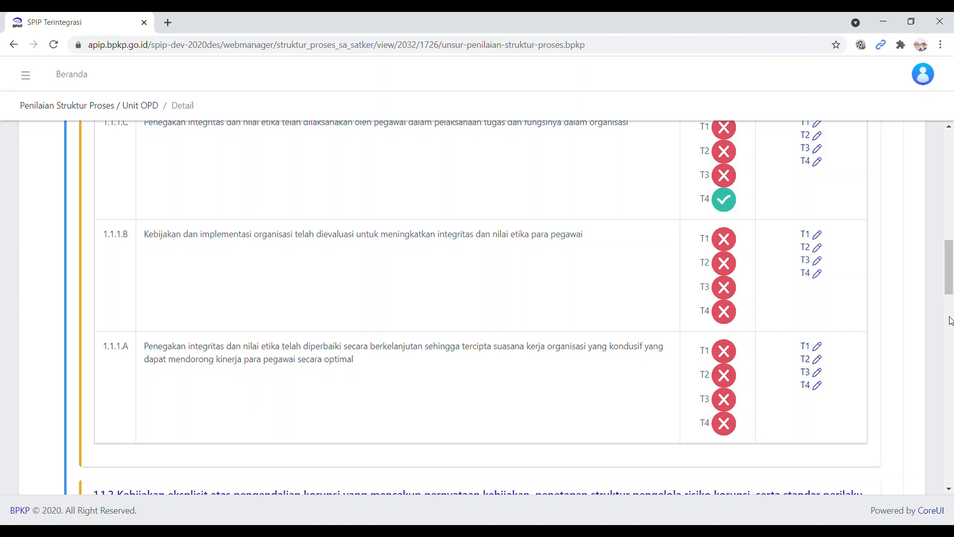
Expand parameter 1.1.2 on explicit corruption control policy and look over its grade criteria.
{"action": "scroll", "coordinate": [950, 319], "scroll_direction": "down", "scroll_amount": 6}
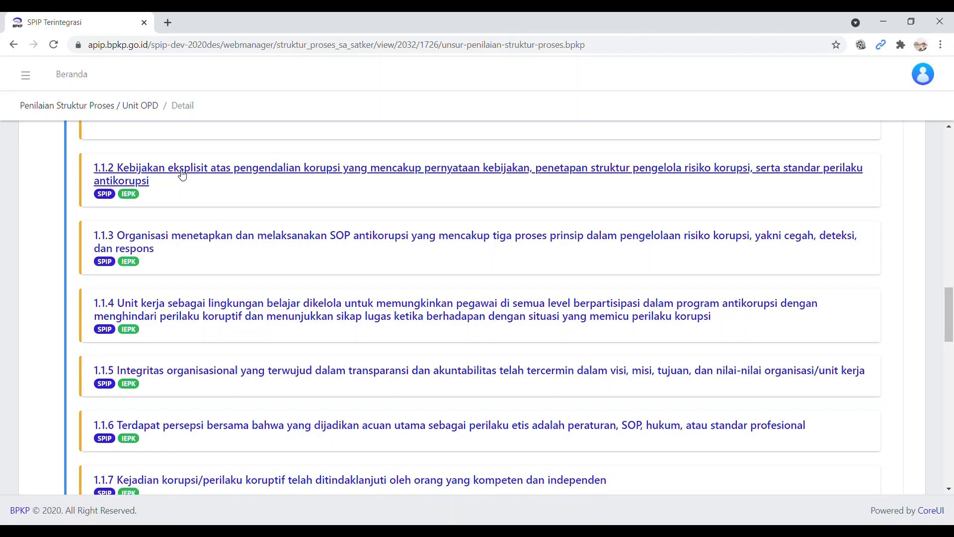
{"action": "left_click", "coordinate": [182, 174]}
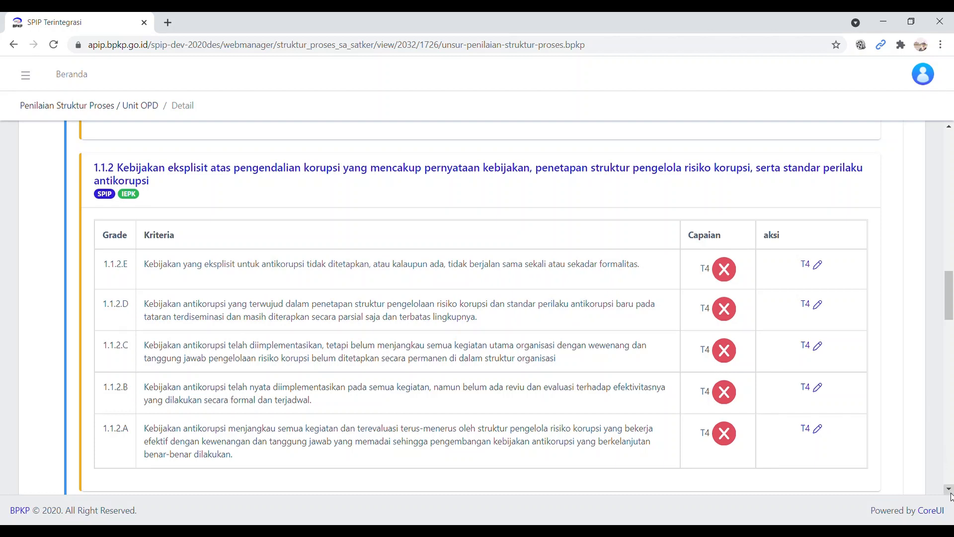
{"action": "scroll", "coordinate": [951, 494], "scroll_direction": "down", "scroll_amount": 1}
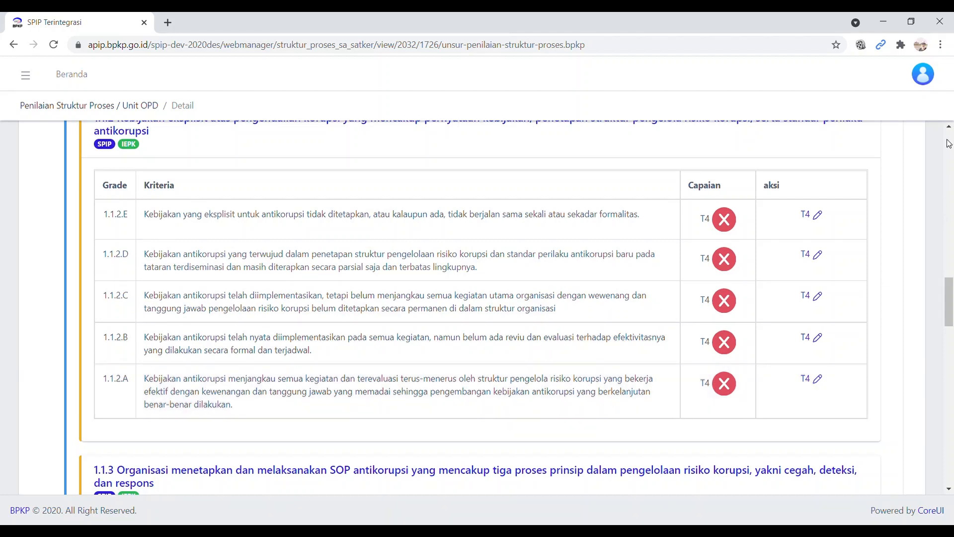
{"action": "scroll", "coordinate": [950, 132], "scroll_direction": "up", "scroll_amount": 1}
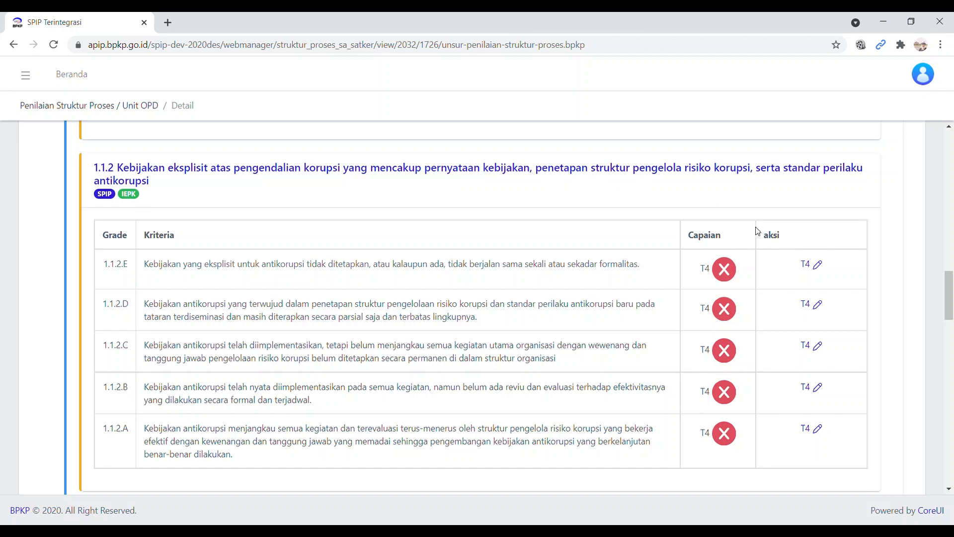
Open the T4 test result form of criterion 1.1.2.E and describe the result as "Aturan tentang anti korupsi di Kab X belum ditetapkan".
{"action": "left_click", "coordinate": [811, 269]}
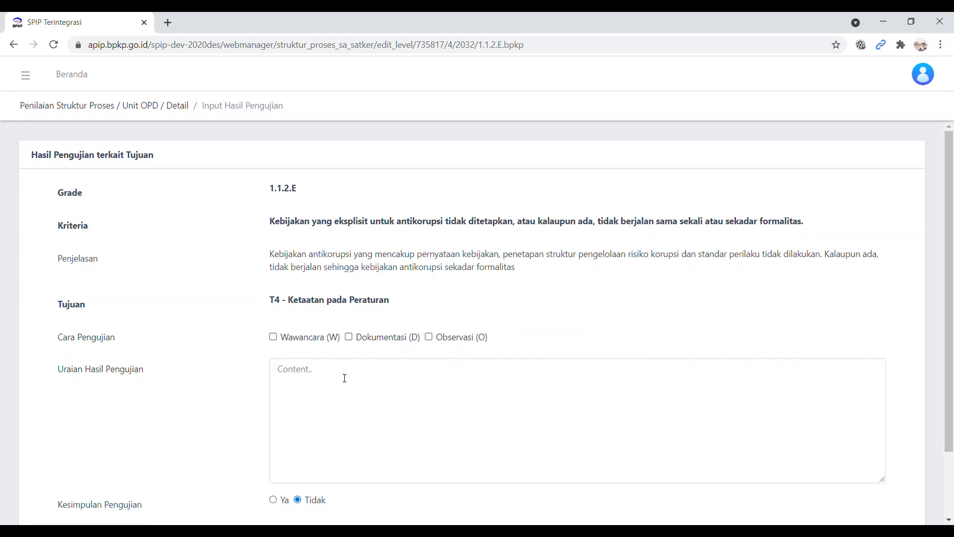
{"action": "left_click", "coordinate": [301, 380]}
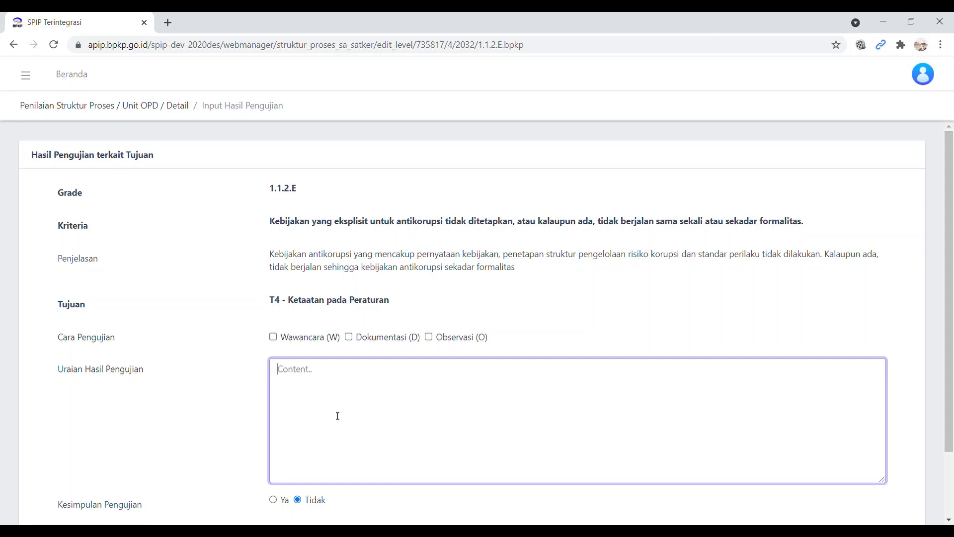
{"action": "type", "text": "Aturan tentang anti korupsi di "}
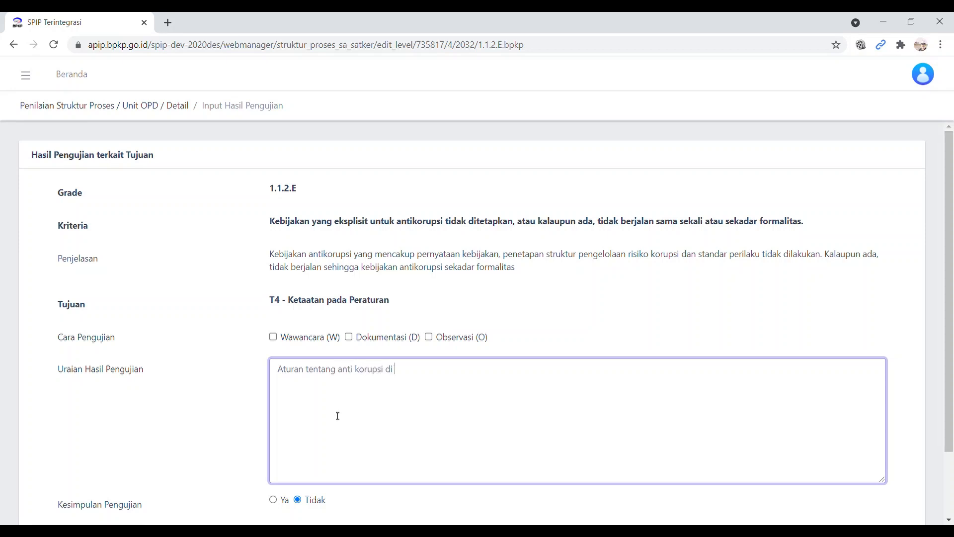
{"action": "type", "text": "Kab X belum ditetapkan"}
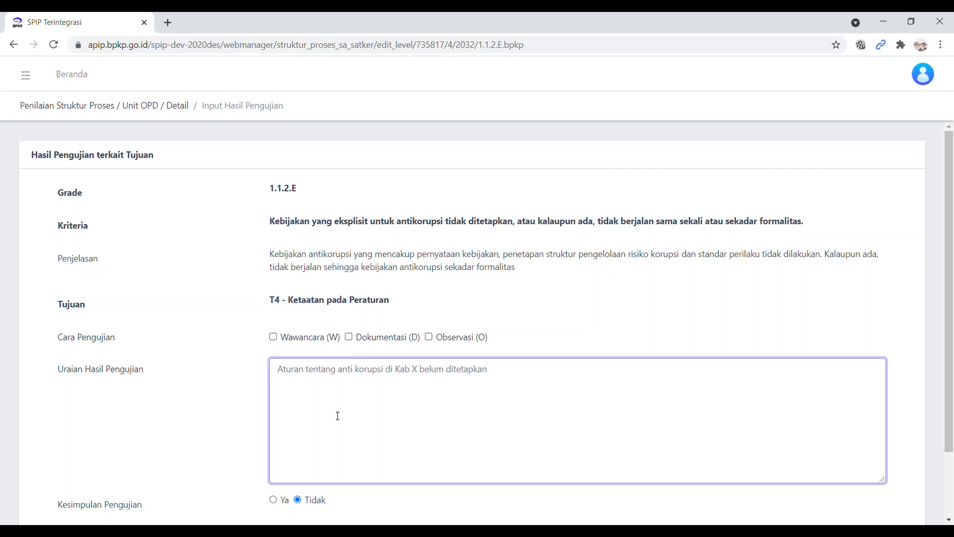
Mark Dokumentasi as the test method, set the conclusion to Ya, and save the 1.1.2.E T4 result.
{"action": "left_click", "coordinate": [349, 336]}
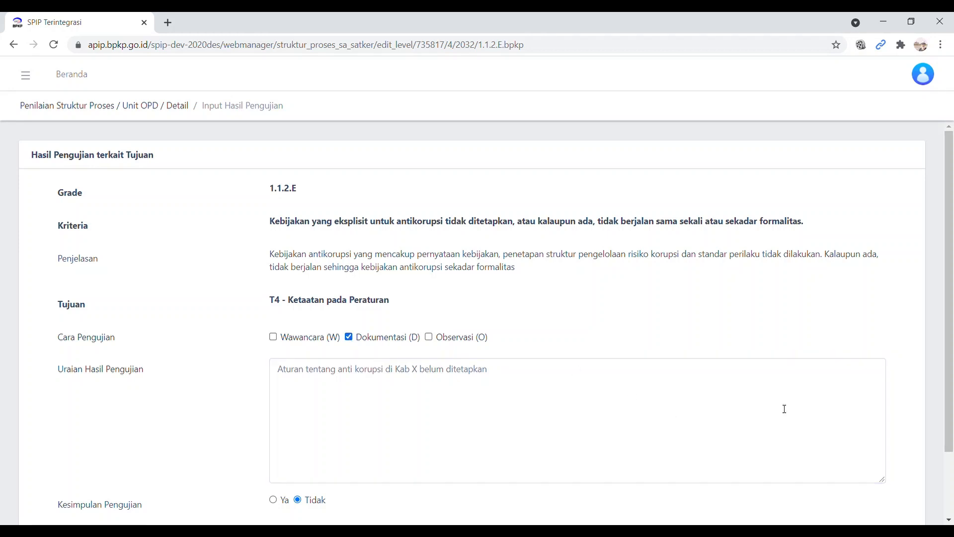
{"action": "left_click", "coordinate": [949, 520]}
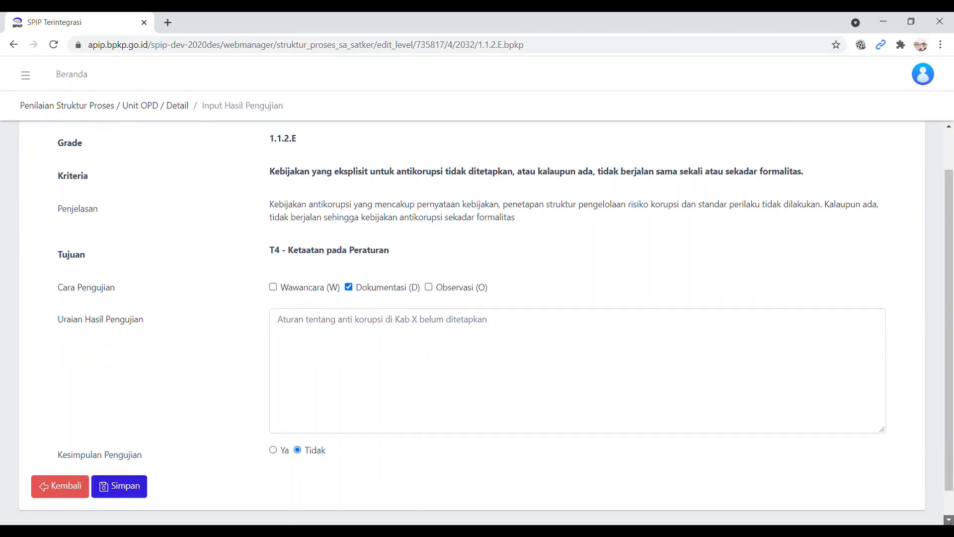
{"action": "left_click", "coordinate": [949, 520]}
{"action": "left_click", "coordinate": [275, 423]}
{"action": "left_click", "coordinate": [128, 456]}
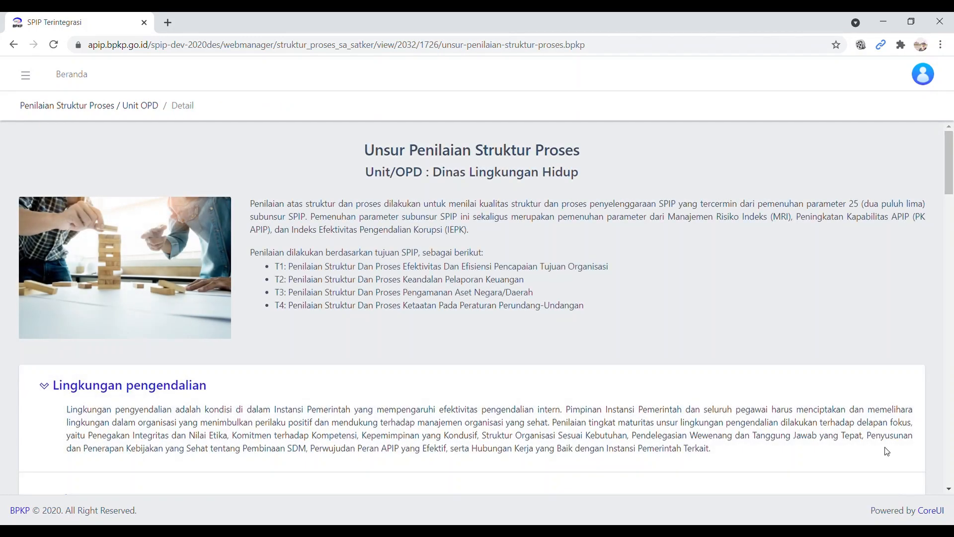
Open the T4 test result form of criterion 1.1.2.C and mark Wawancara, Dokumentasi and Observasi as test methods.
{"action": "left_click", "coordinate": [949, 490]}
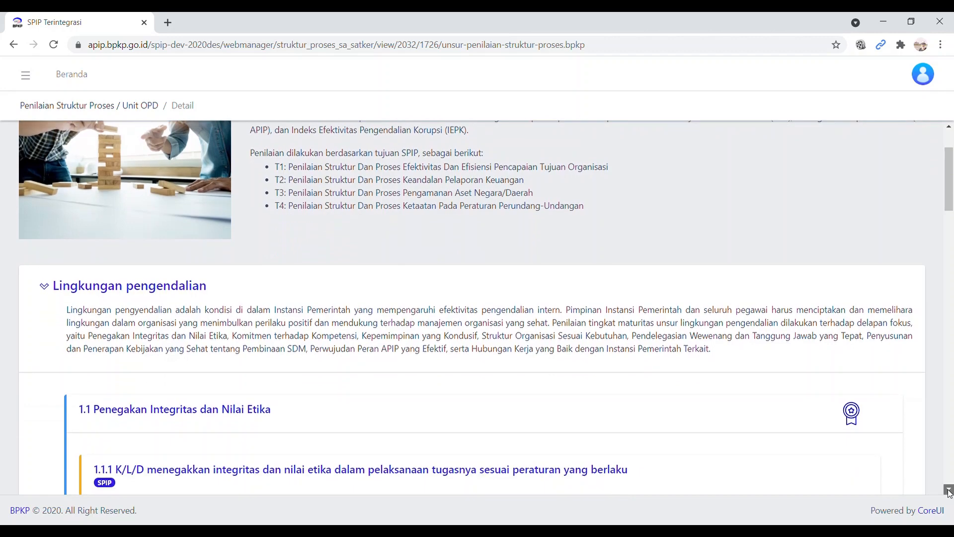
{"action": "left_click", "coordinate": [949, 490]}
{"action": "left_click", "coordinate": [949, 490]}
{"action": "left_click", "coordinate": [949, 490]}
{"action": "left_click", "coordinate": [949, 490]}
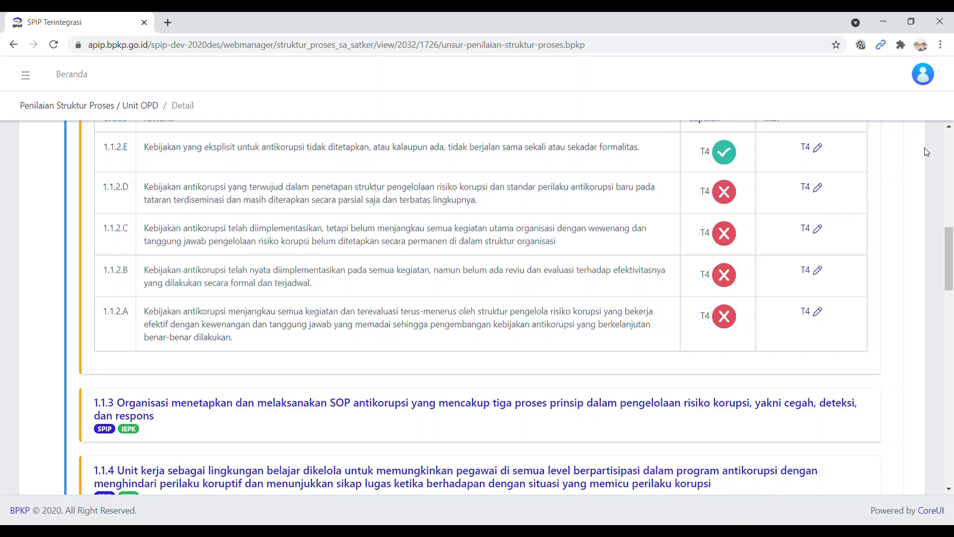
{"action": "left_click", "coordinate": [949, 127]}
{"action": "left_click", "coordinate": [949, 127]}
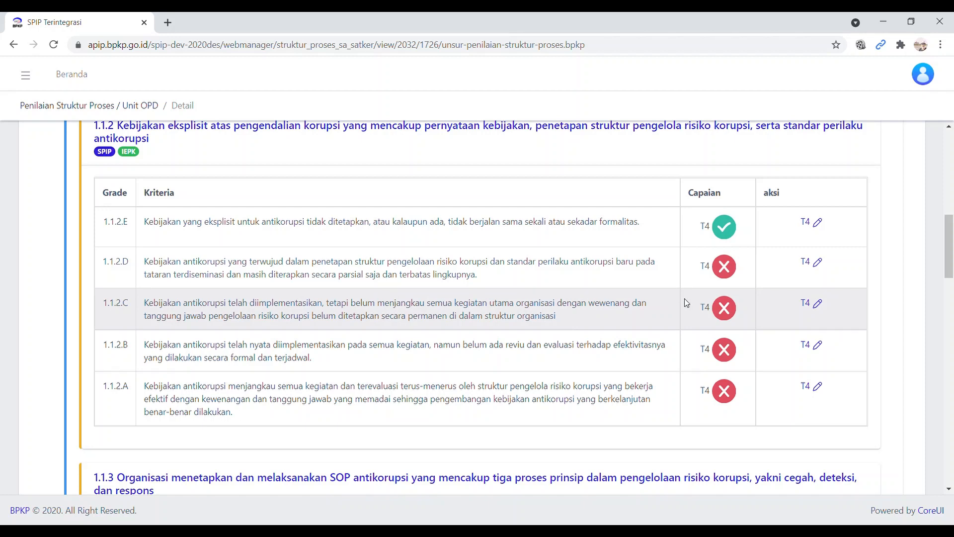
{"action": "left_click", "coordinate": [819, 305]}
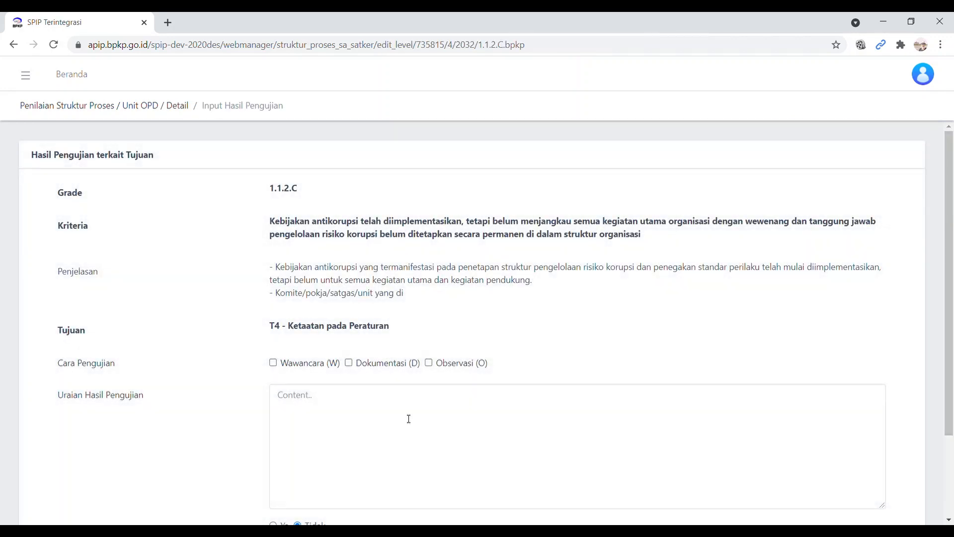
{"action": "left_click", "coordinate": [273, 362]}
{"action": "left_click", "coordinate": [350, 364]}
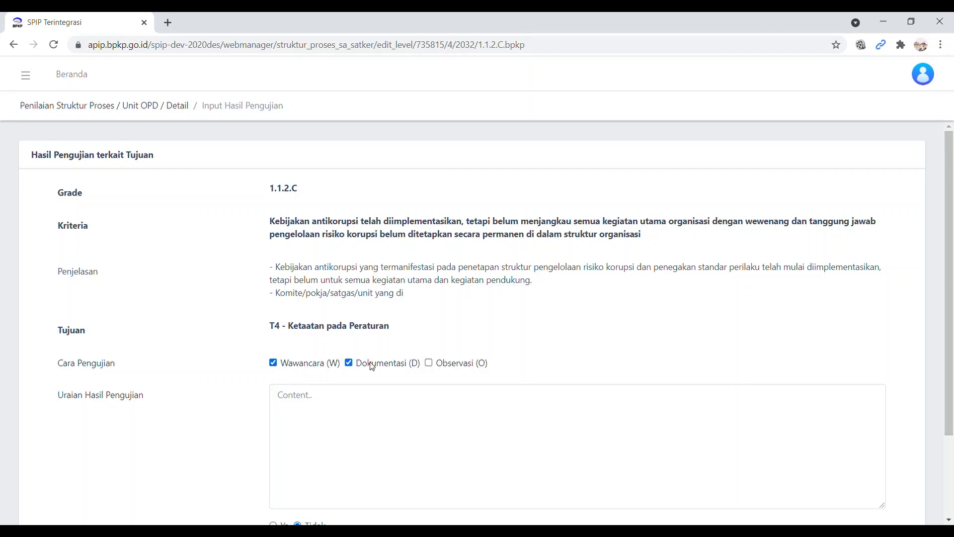
{"action": "left_click", "coordinate": [429, 363]}
Write item 1 of the result description: "1. Aturan pencegahan korupsi di Kab. X diatur dalam Perbup Nomor 31 Tahun 2020 yang berisi antara lain".
{"action": "left_click", "coordinate": [336, 407]}
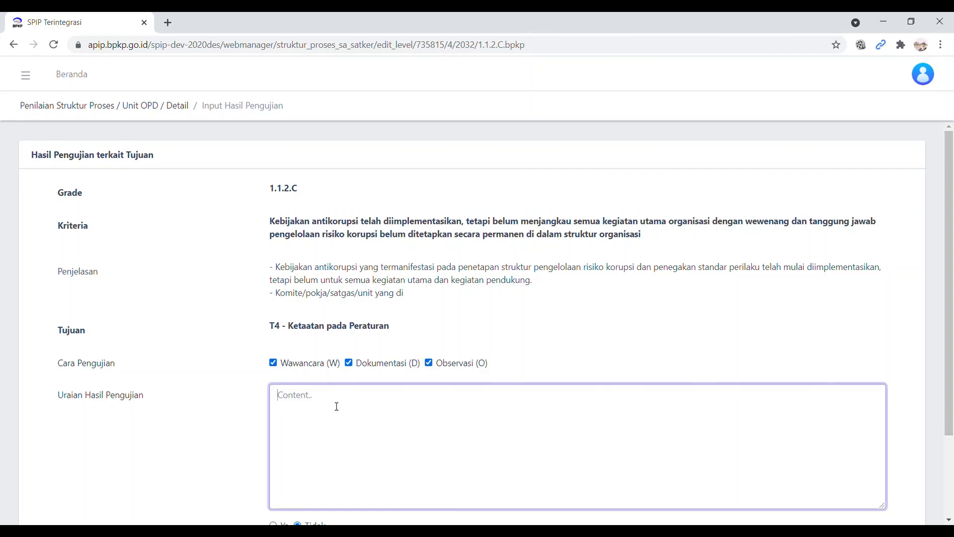
{"action": "type", "text": "Aturan pencegahan korupsi di Kab. X "}
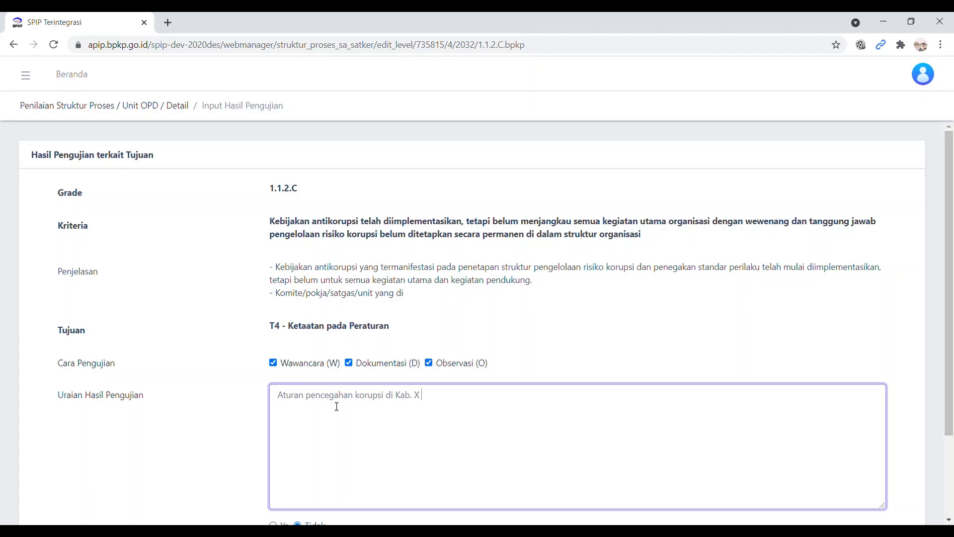
{"action": "type", "text": "diatur dalam Perbup Nomor"}
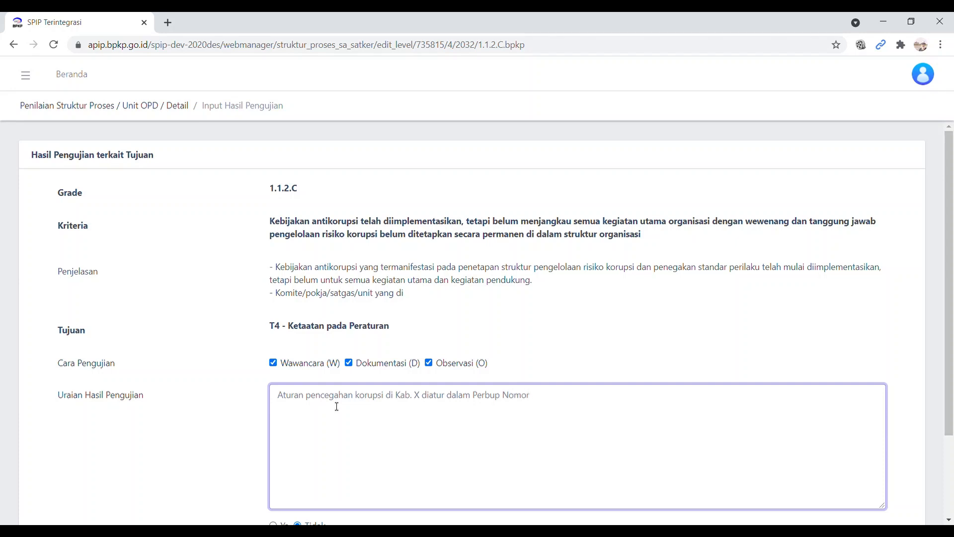
{"action": "type", "text": " 31 Tahun 2020 yang berisi antara lain"}
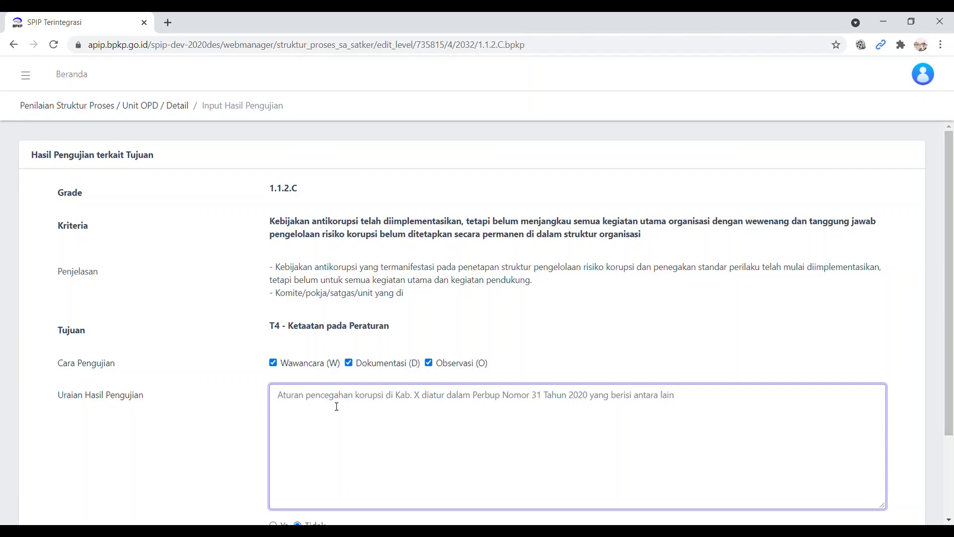
{"action": "left_click", "coordinate": [281, 396]}
{"action": "type", "text": "1."}
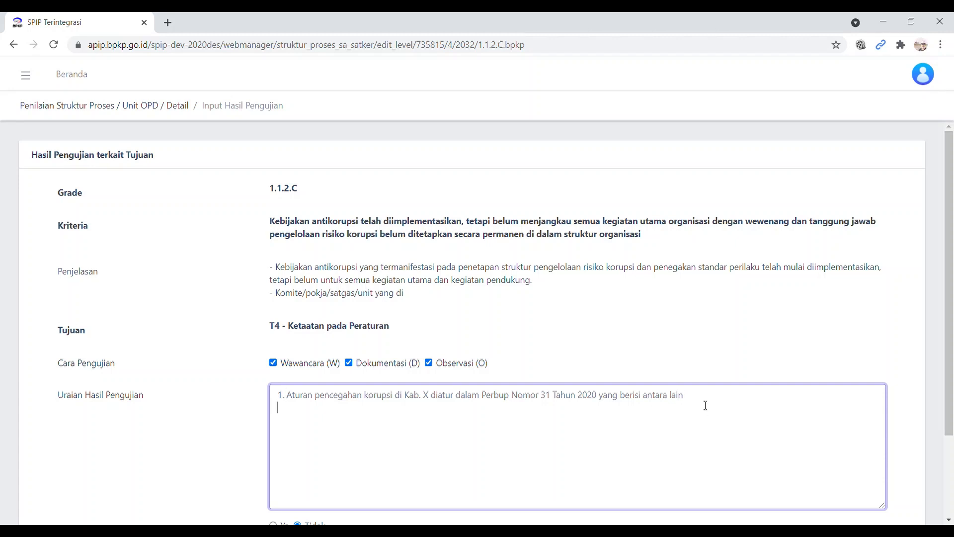
Add item 2 to the description: "Struktur pencegahan korupsi ditetapkan dalam SK Bupati .......tentang Tim Saber Pungli....dipimpin Inspektorat".
{"action": "key", "text": "Return"}
{"action": "type", "text": "2. Struktur pencegahan k"}
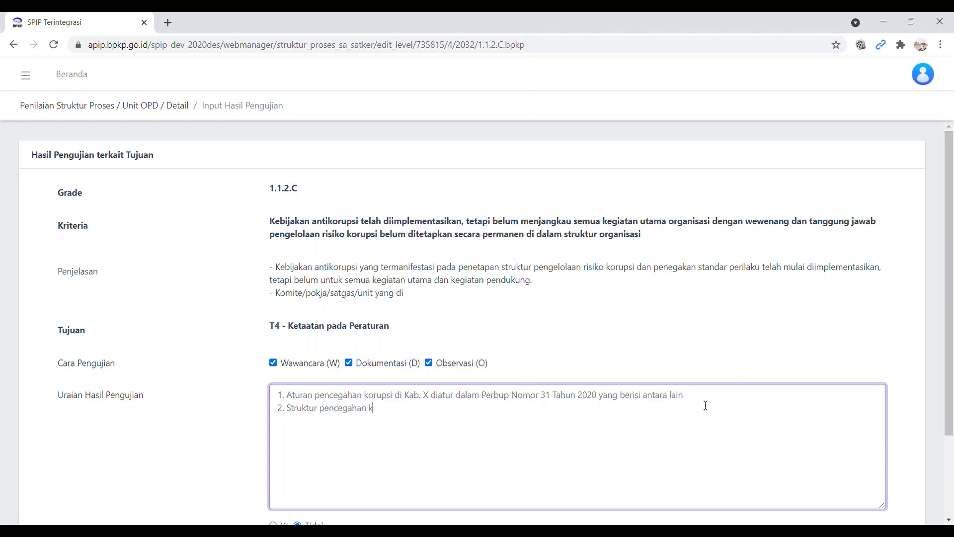
{"action": "type", "text": "orupsi di tetapkan dalam SK"}
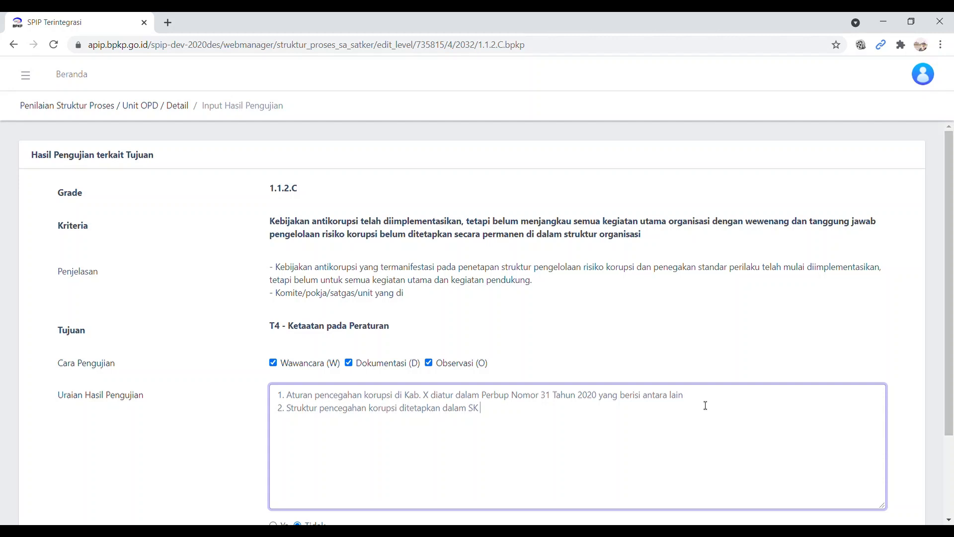
{"action": "type", "text": " Bupati .......tentang Tim Saber P"}
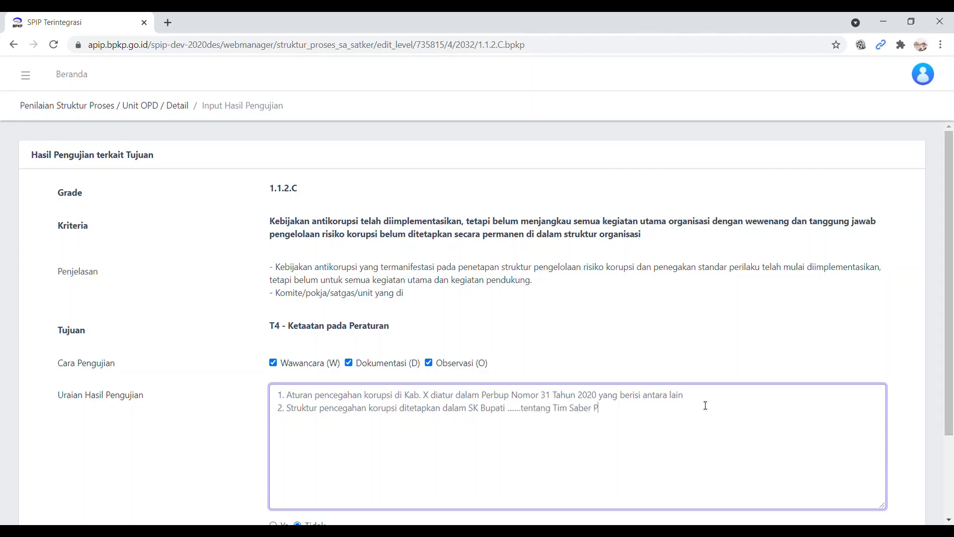
{"action": "type", "text": "ungli....dipimpin Inspektorat"}
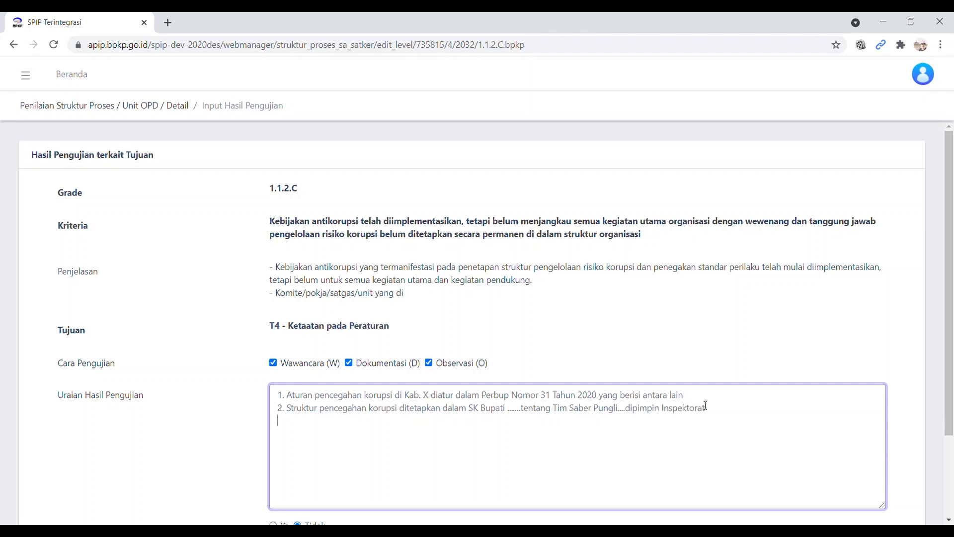
Add item 3 to the description: "Tim Saber Pungli melaporkan kinerjanya secara bulanan dalam rapat.....".
{"action": "key", "text": "Return"}
{"action": "type", "text": "3."}
{"action": "type", "text": "Tim Saber Pungli melaporkan"}
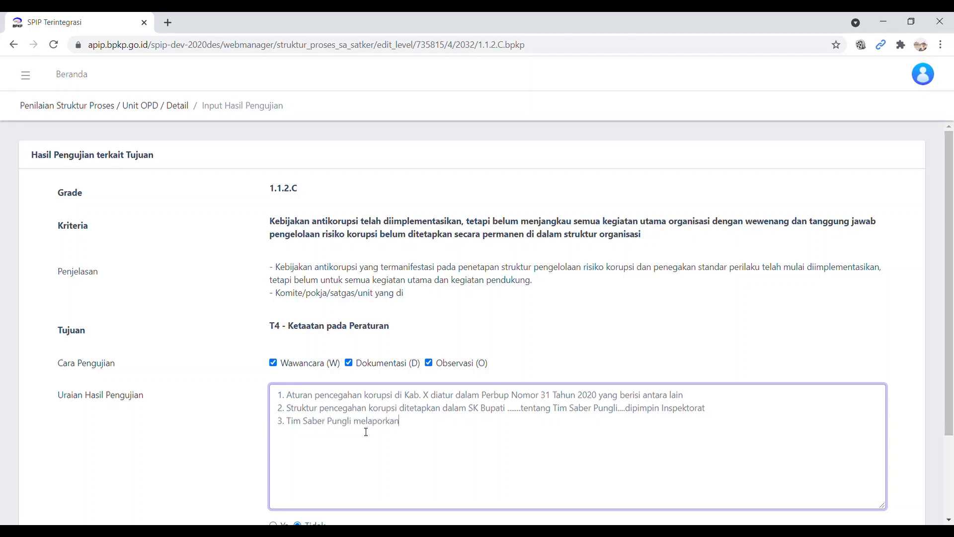
{"action": "type", "text": " kinerjanya secara bulanan"}
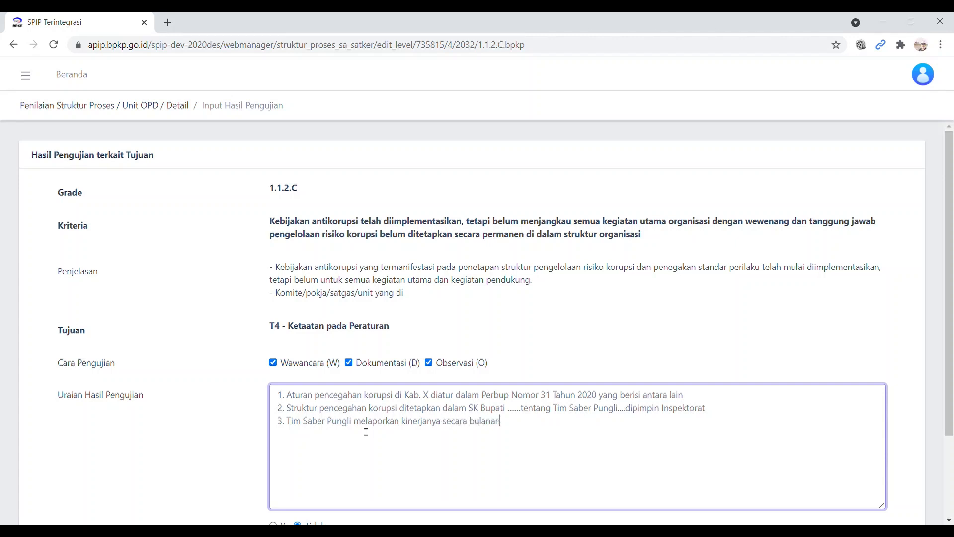
{"action": "type", "text": " dalam rapat....."}
Set the test conclusion of 1.1.2.C to Ya and save the T4 result.
{"action": "left_click", "coordinate": [950, 467]}
{"action": "left_click", "coordinate": [273, 421]}
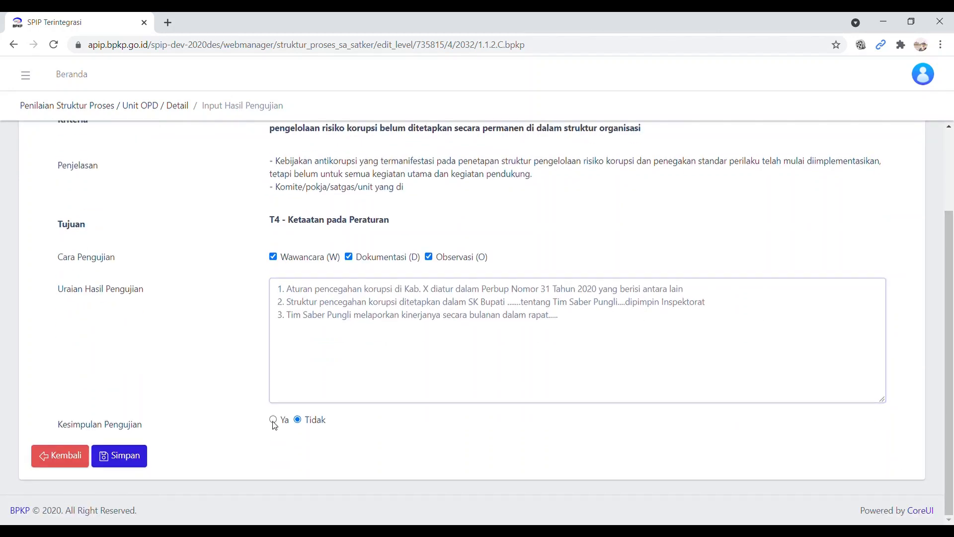
{"action": "left_click", "coordinate": [125, 464]}
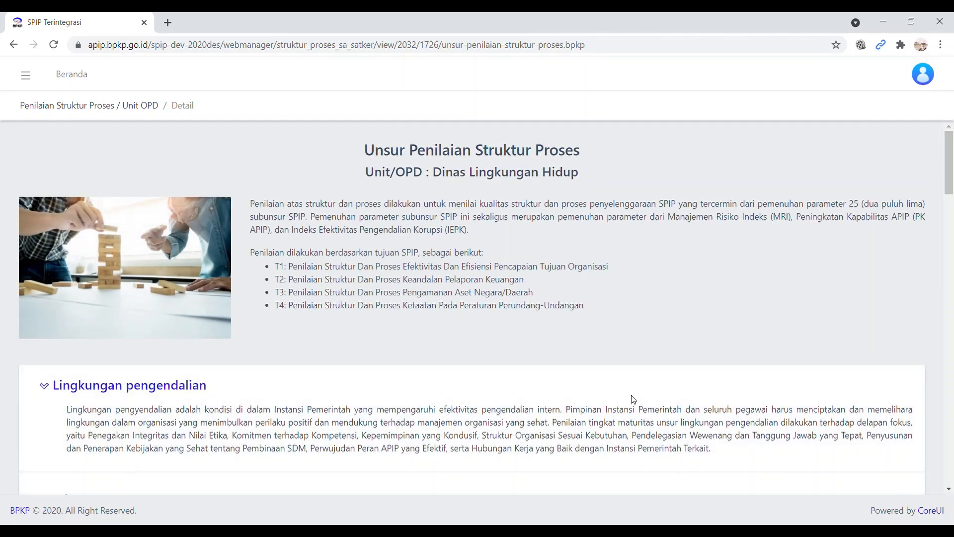
Reopen the T4 result of criterion 1.1.2.C, copy its three-item description, and return to the assessment page without saving.
{"action": "left_click", "coordinate": [950, 391]}
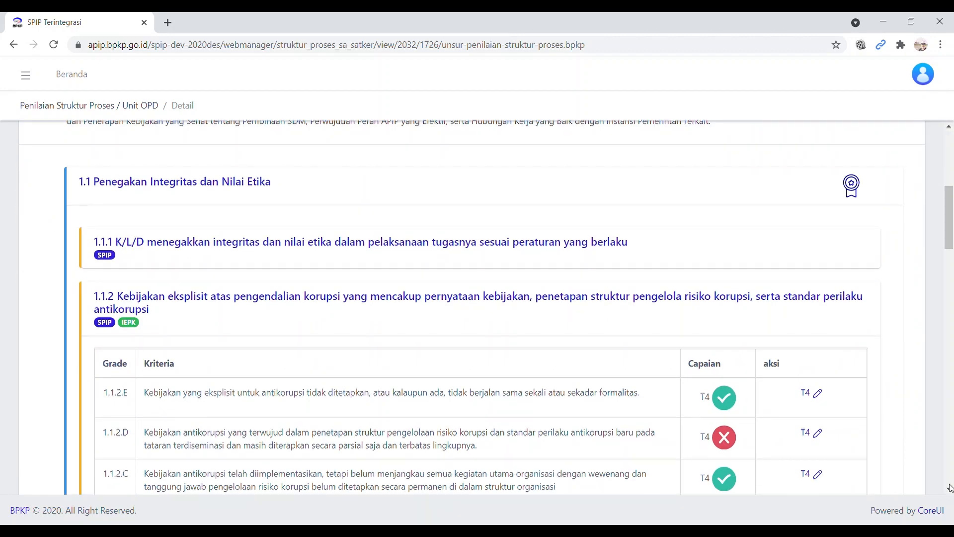
{"action": "left_click_drag", "start_coordinate": [950, 489], "coordinate": [950, 496]}
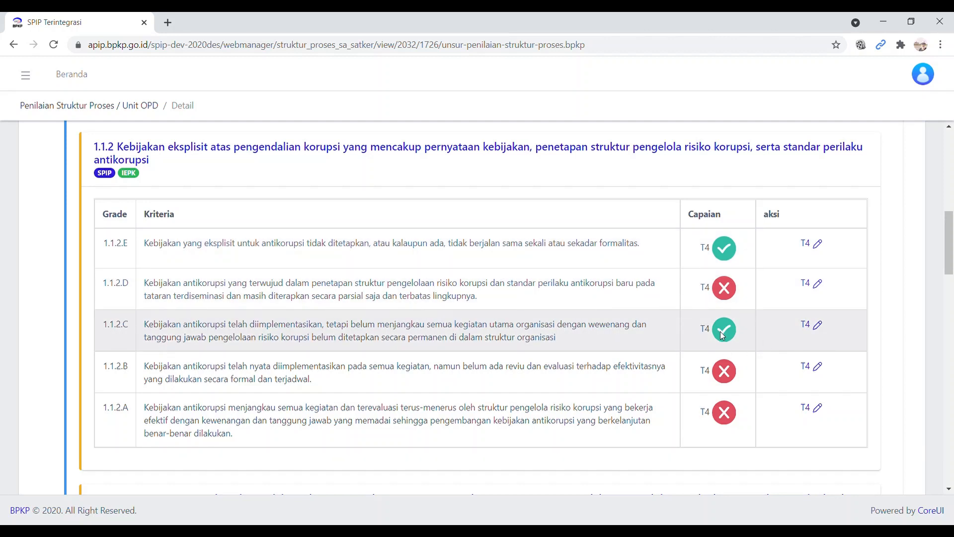
{"action": "left_click", "coordinate": [819, 326]}
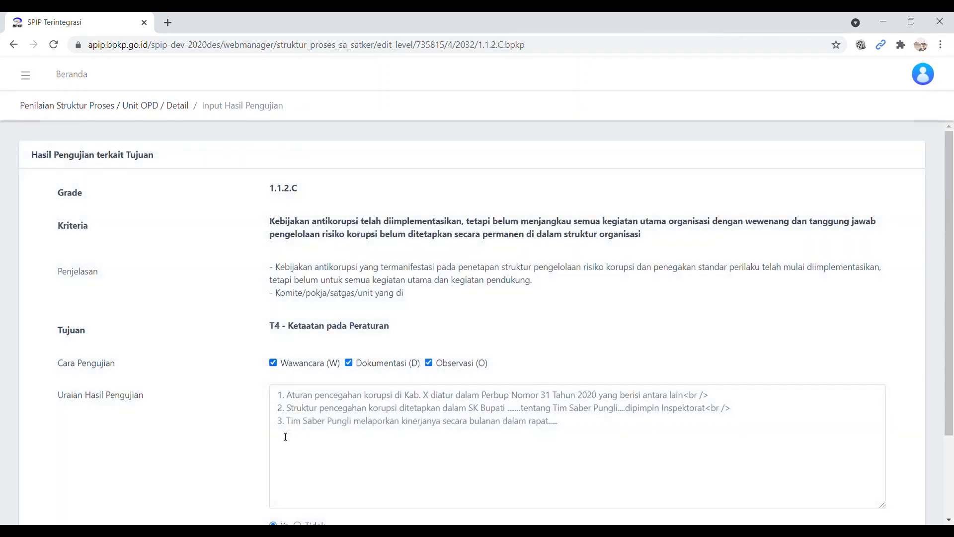
{"action": "left_click", "coordinate": [282, 400]}
{"action": "key", "text": "shift+Down"}
{"action": "key", "text": "shift+Down"}
{"action": "key", "text": "shift+Down"}
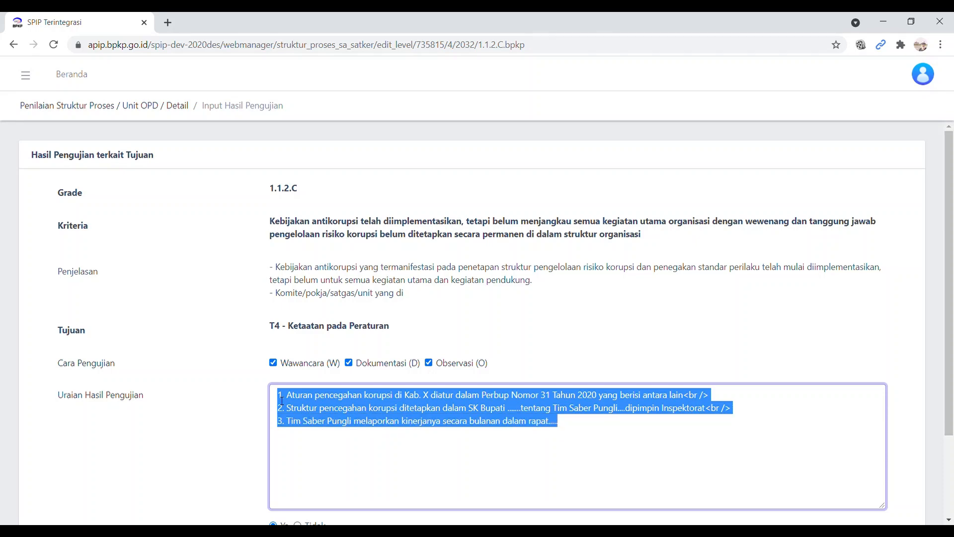
{"action": "left_click", "coordinate": [951, 487]}
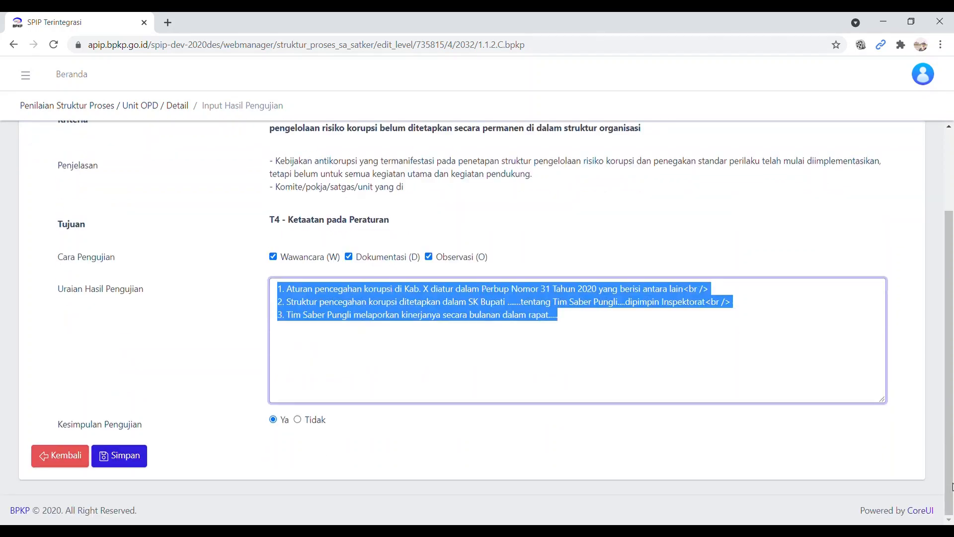
{"action": "left_click", "coordinate": [62, 456]}
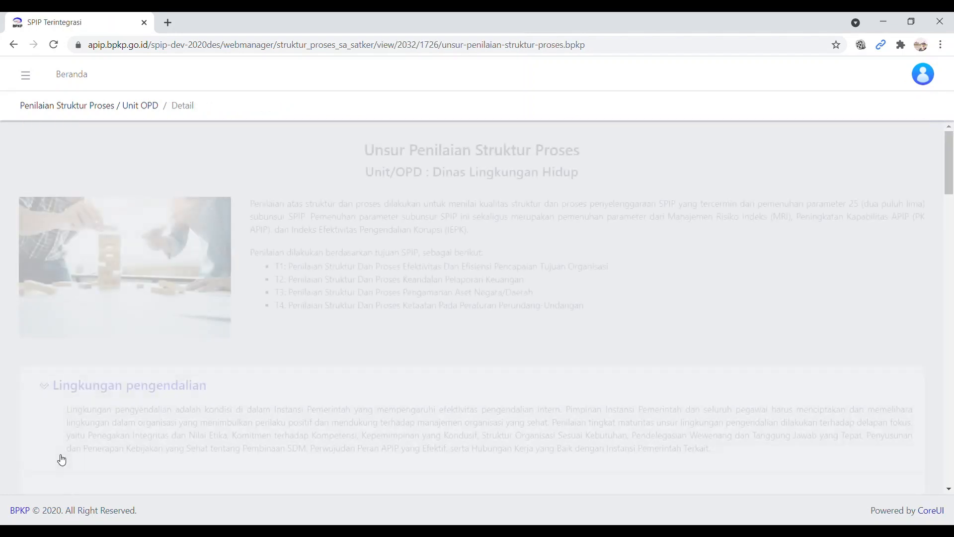
Open the T4 form of criterion 1.1.2.D, paste the copied description, and mark Wawancara, Dokumentasi and Observasi as test methods.
{"action": "left_click", "coordinate": [952, 390]}
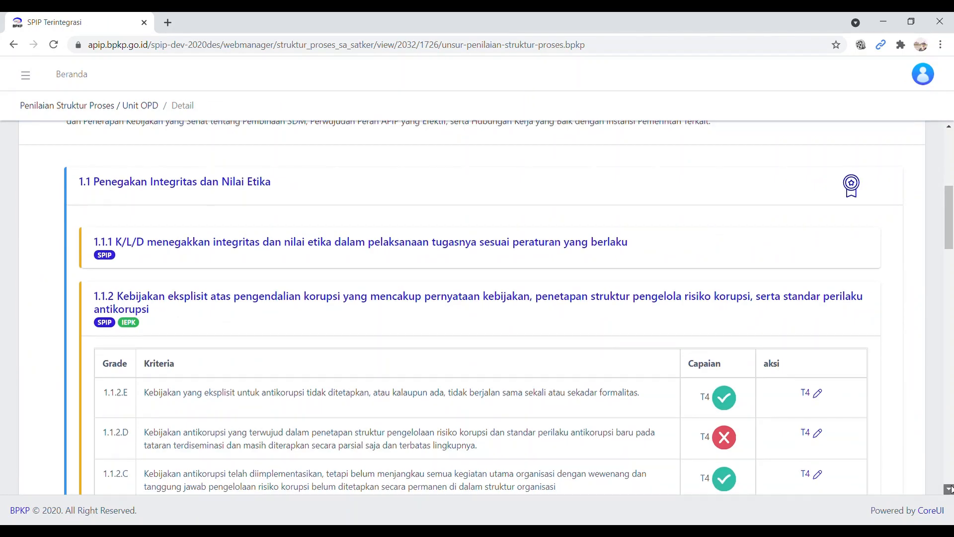
{"action": "scroll", "coordinate": [950, 489], "scroll_direction": "down", "scroll_amount": 3}
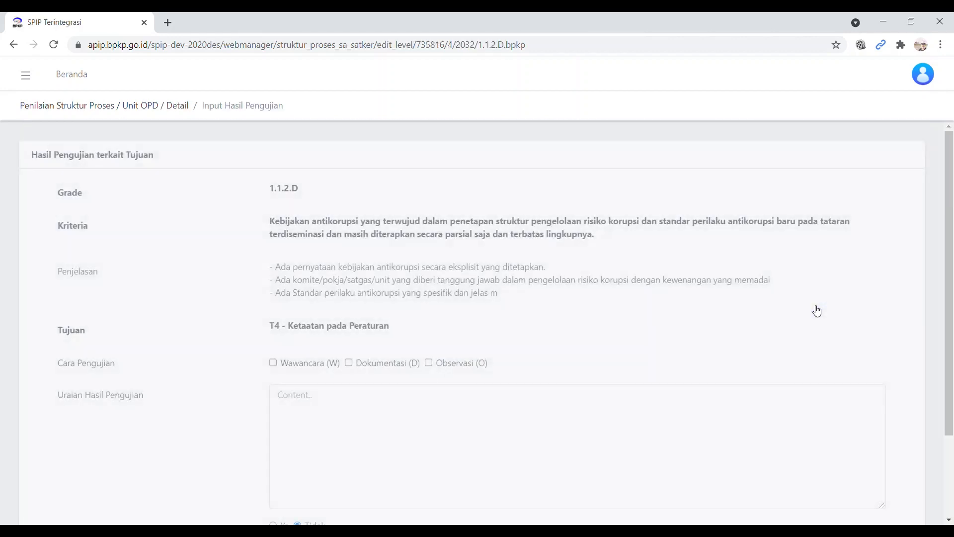
{"action": "left_click", "coordinate": [334, 412]}
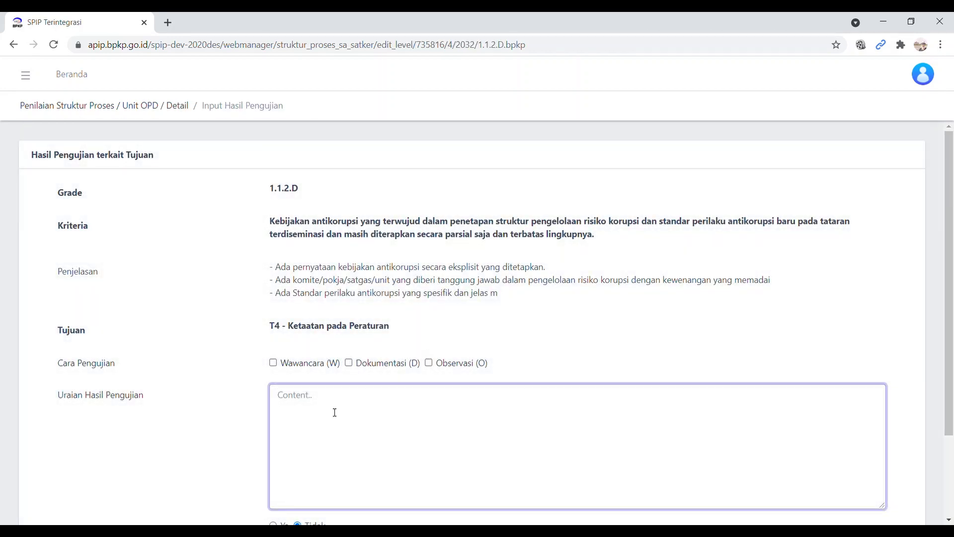
{"action": "left_click", "coordinate": [273, 363]}
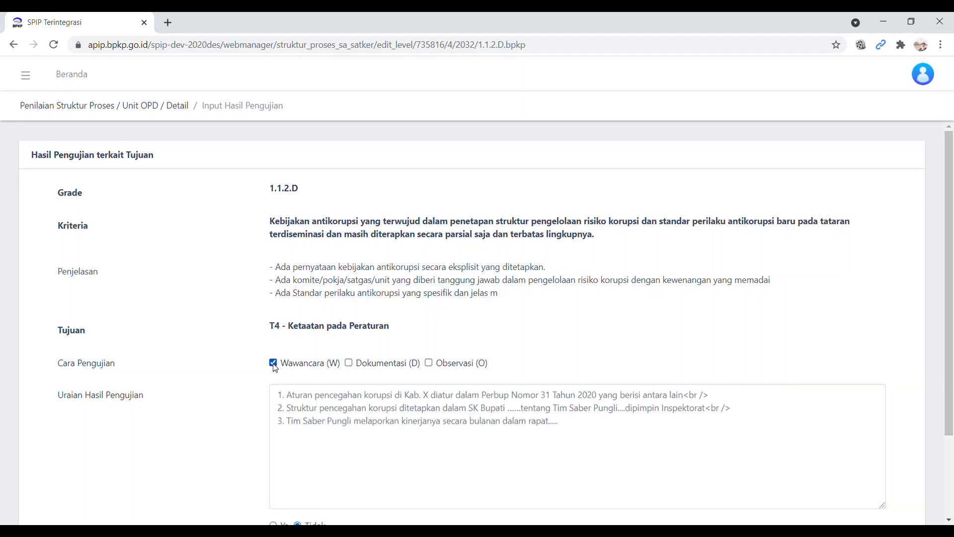
{"action": "left_click", "coordinate": [348, 363]}
{"action": "left_click", "coordinate": [428, 363]}
Set the test conclusion of 1.1.2.D to Ya and save the T4 result.
{"action": "left_click", "coordinate": [951, 471]}
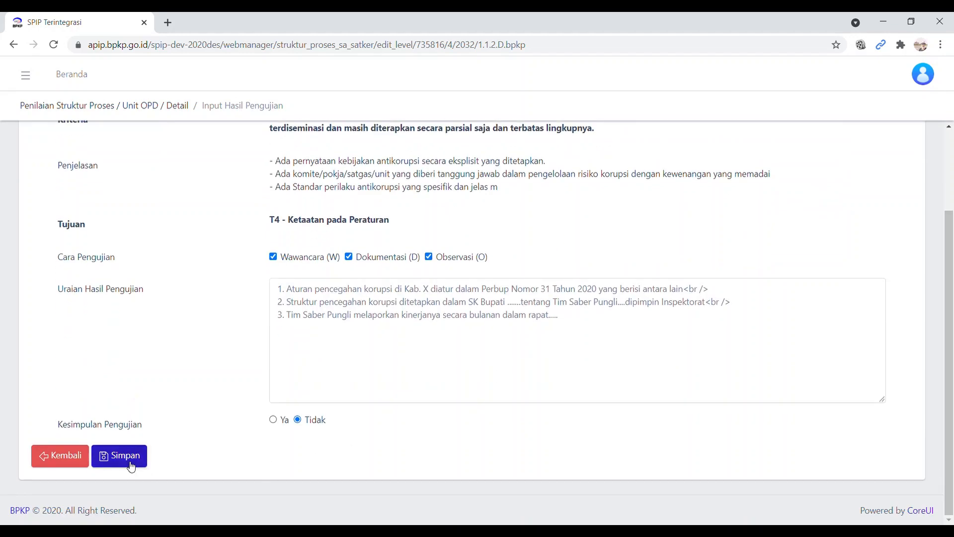
{"action": "left_click", "coordinate": [273, 420]}
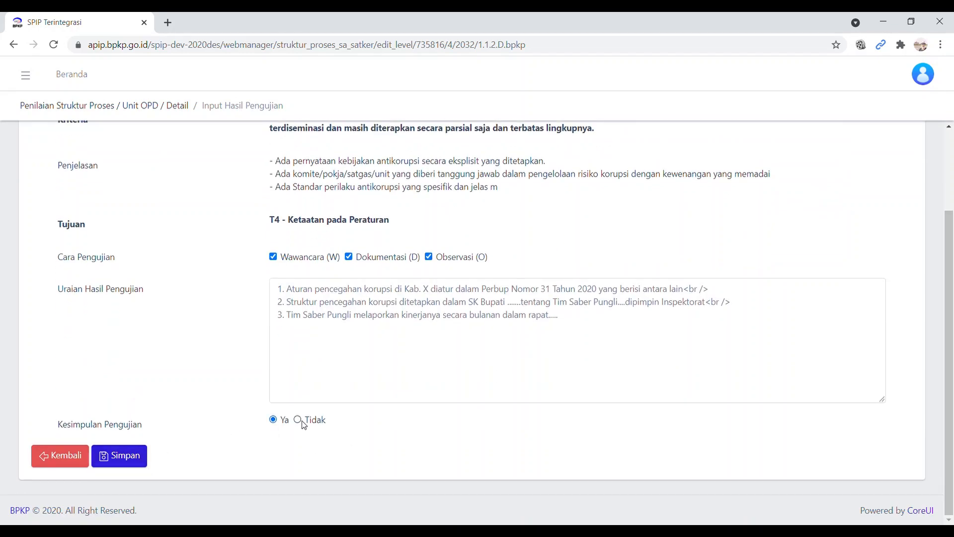
{"action": "left_click", "coordinate": [121, 455]}
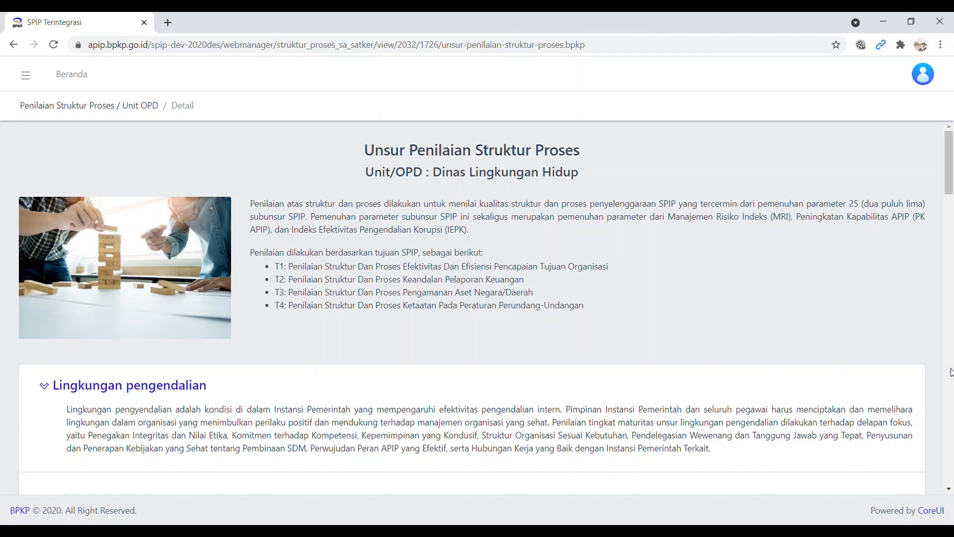
Replace the T4 description of criterion 1.1.2.E with the copied three-item text on Perbup Nomor 31 Tahun 2020 and Tim Saber Pungli, and save it.
{"action": "left_click", "coordinate": [951, 372]}
{"action": "left_click", "coordinate": [949, 490]}
{"action": "left_click", "coordinate": [949, 492]}
{"action": "left_click", "coordinate": [950, 492]}
{"action": "left_click", "coordinate": [950, 491]}
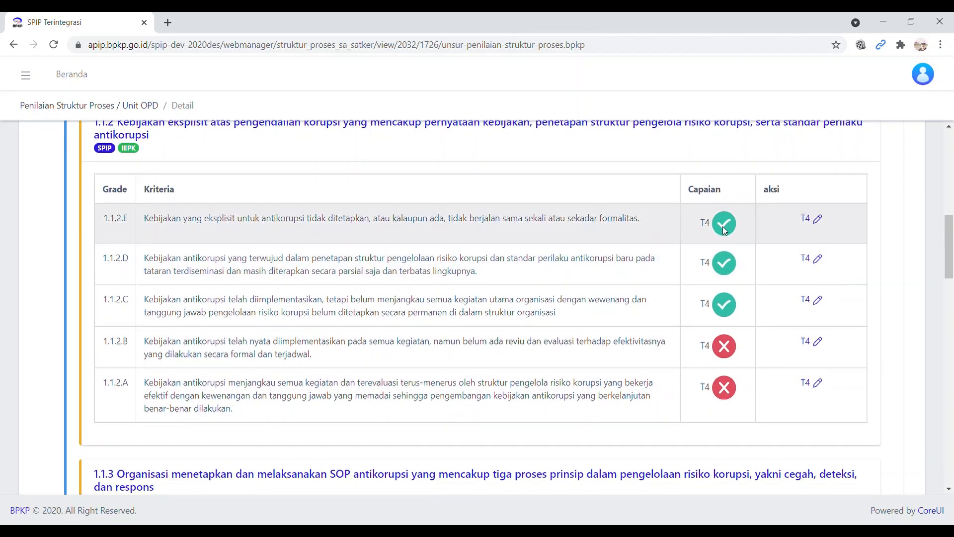
{"action": "left_click", "coordinate": [820, 220]}
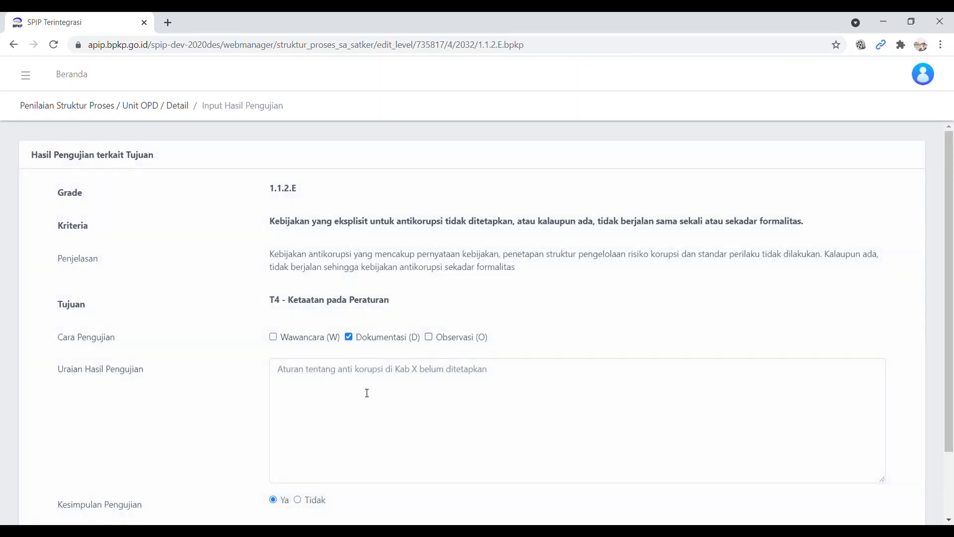
{"action": "left_click", "coordinate": [284, 376]}
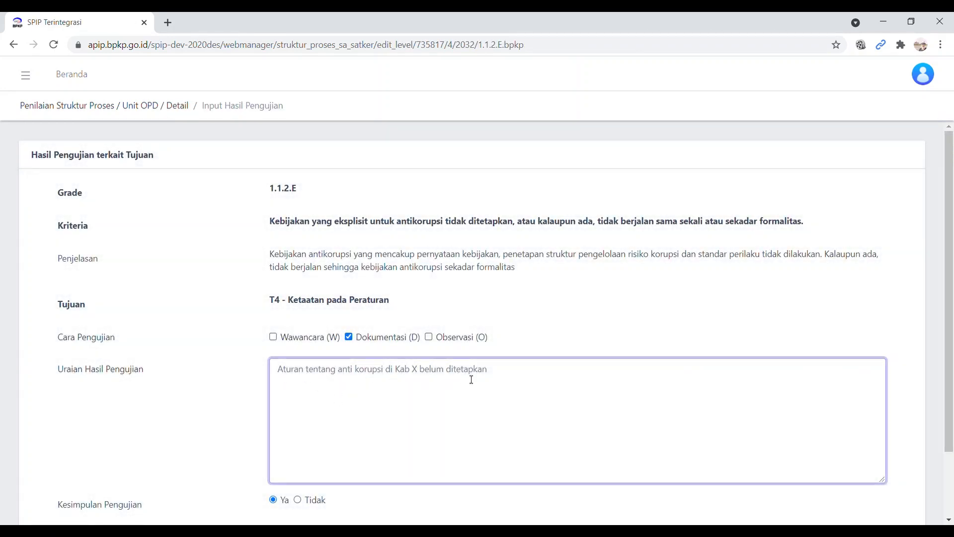
{"action": "key", "text": "ctrl+a"}
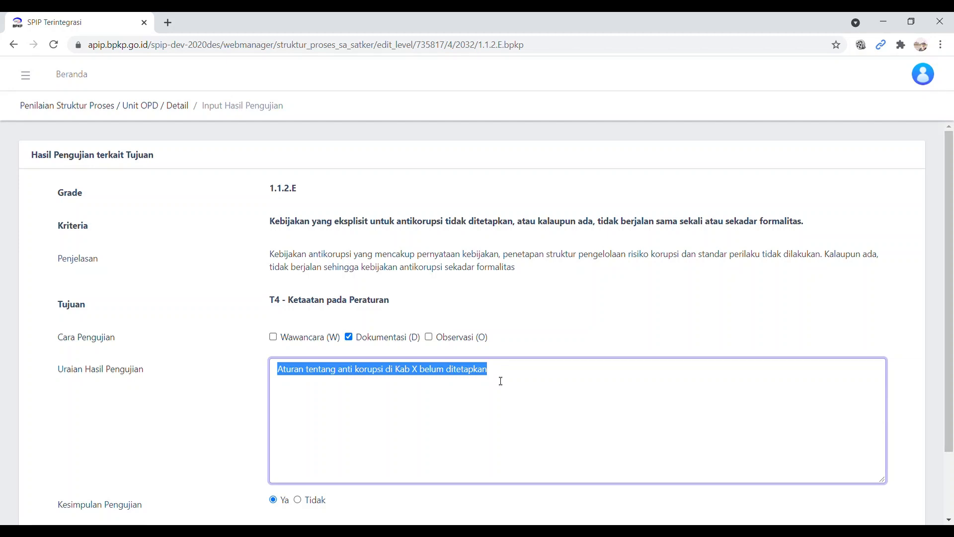
{"action": "type", "text": "1. Aturan pencegahan korupsi di Kab. X diatur dalam Perbup Nomor 31 Tahun 2020 yang berisi antara lain<br /> 2. Struktur pencegahan korupsi ditetapkan dalam SK Bupati ......tentang Tim Saber Pungli....dipimpin Inspektorat<br /> 3. Tim Saber Pungli melaporkan kinerjanya secara bulanan dalam rapat...."}
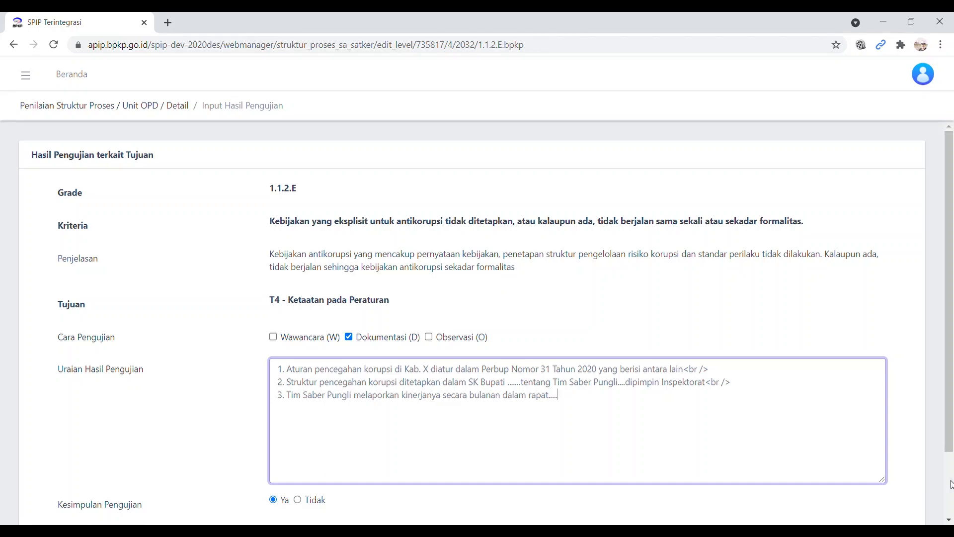
{"action": "scroll", "coordinate": [952, 485], "scroll_direction": "down", "scroll_amount": 1}
{"action": "left_click", "coordinate": [128, 456]}
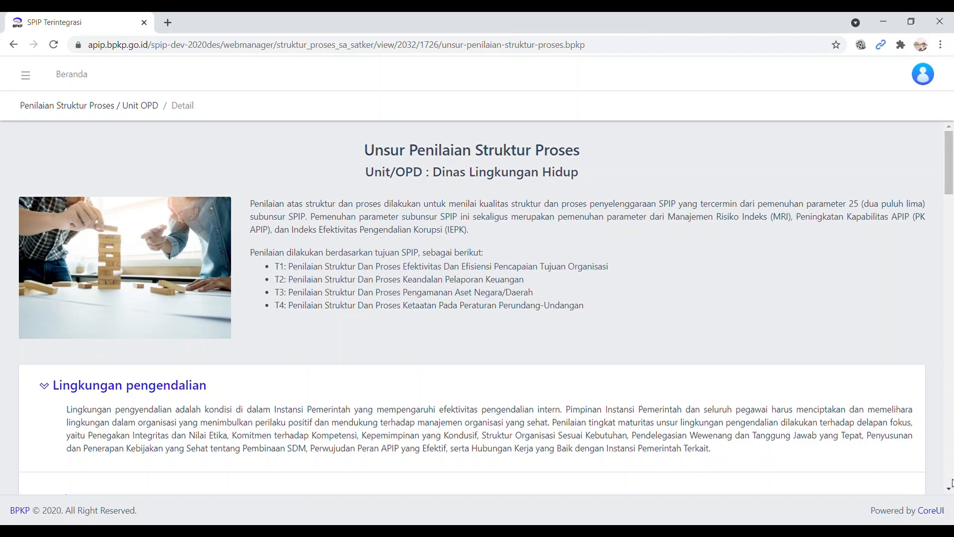
Check the saved achievements of parameter 1.1.2, and expand parameter 1.1.3 on antikorupsi SOP to read its grade criteria.
{"action": "scroll", "coordinate": [951, 496], "scroll_direction": "down", "scroll_amount": 2}
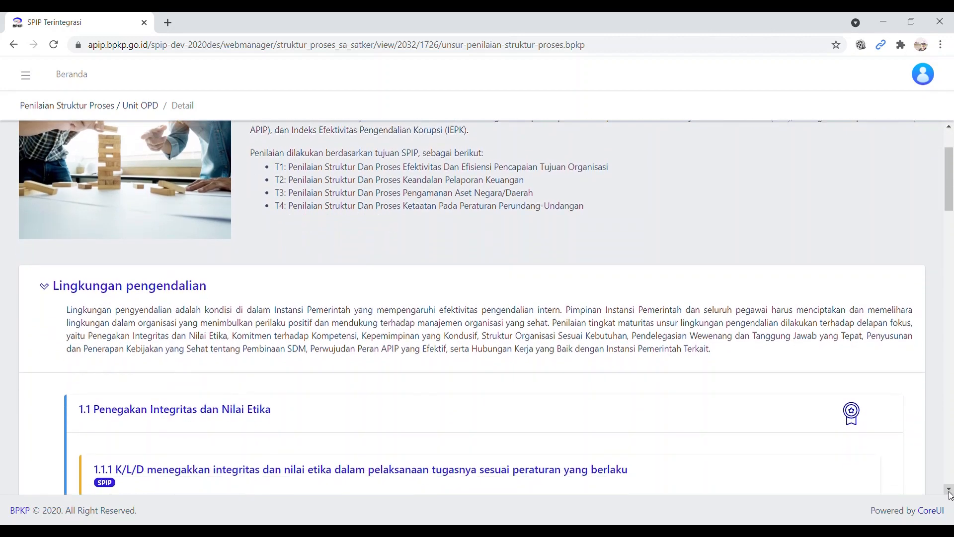
{"action": "scroll", "coordinate": [950, 494], "scroll_direction": "down", "scroll_amount": 6}
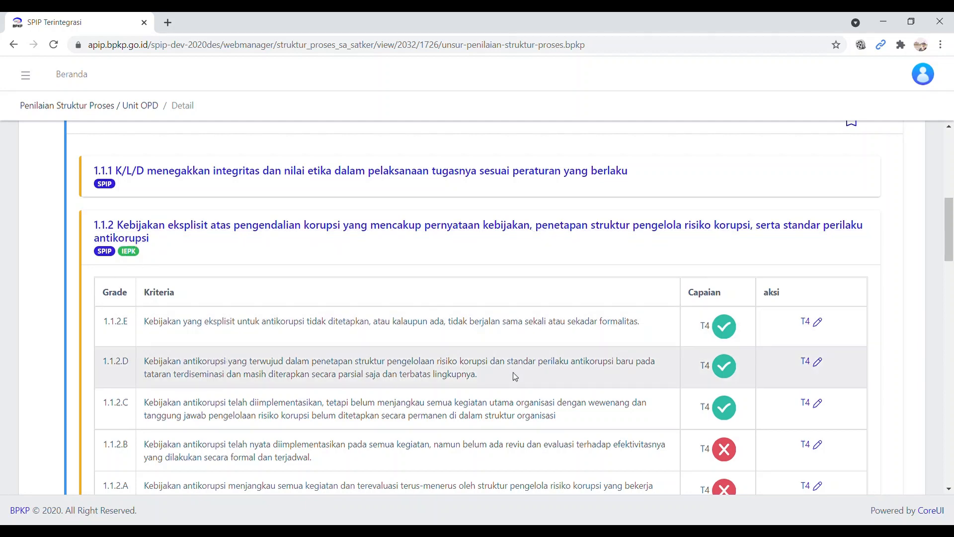
{"action": "left_click", "coordinate": [949, 490]}
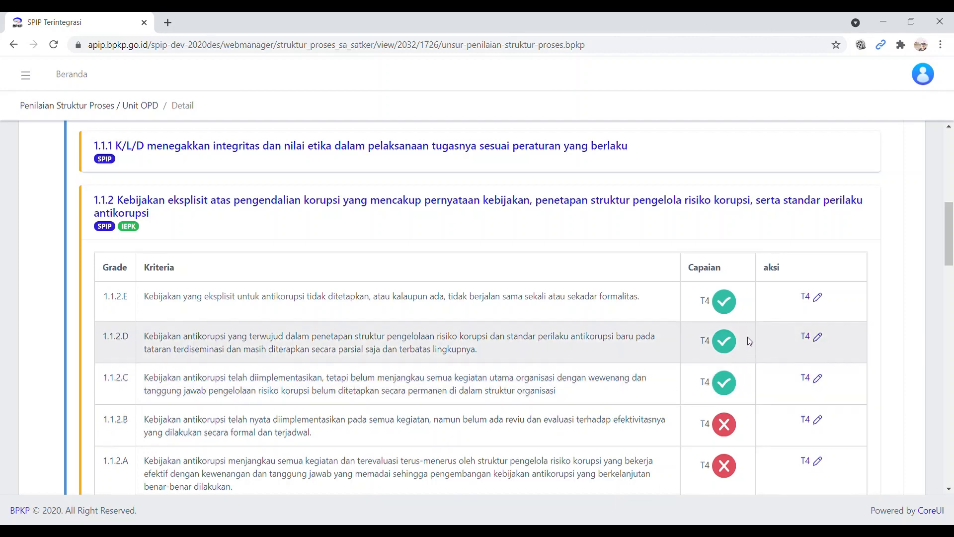
{"action": "left_click_drag", "start_coordinate": [950, 489], "coordinate": [950, 490]}
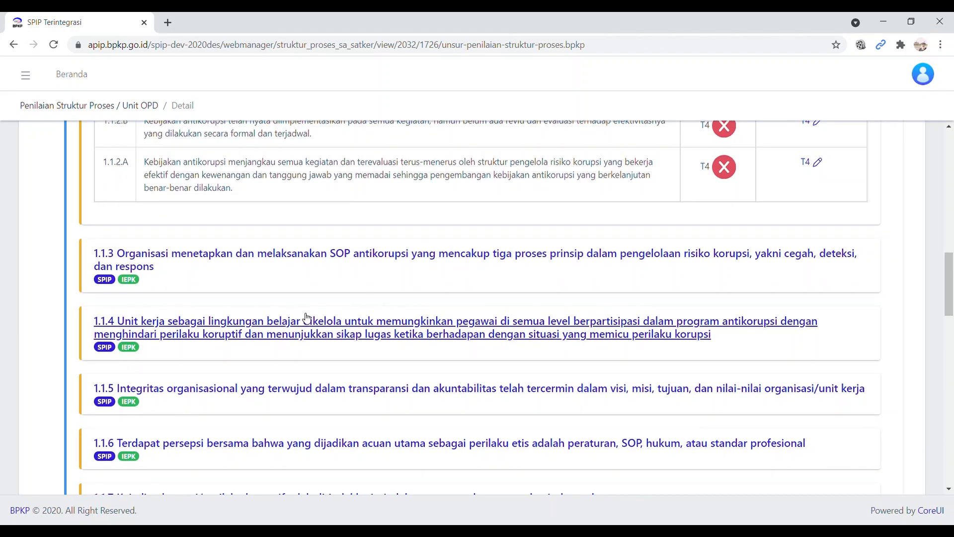
{"action": "left_click", "coordinate": [241, 259]}
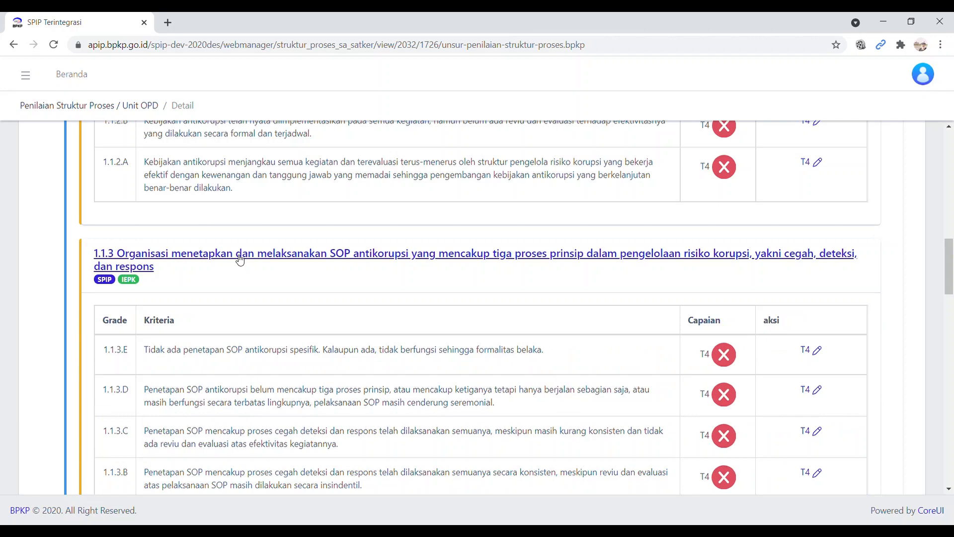
{"action": "left_click_drag", "start_coordinate": [950, 489], "coordinate": [950, 490]}
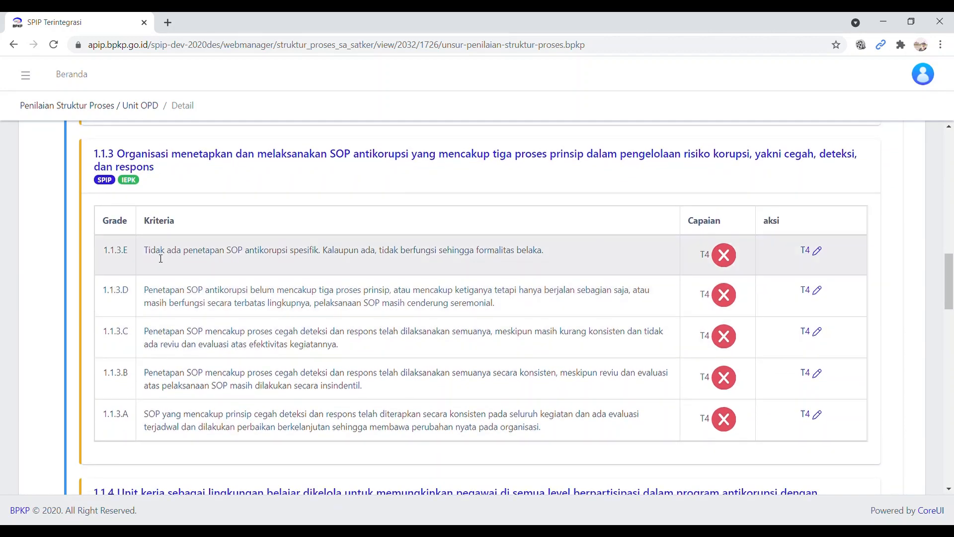
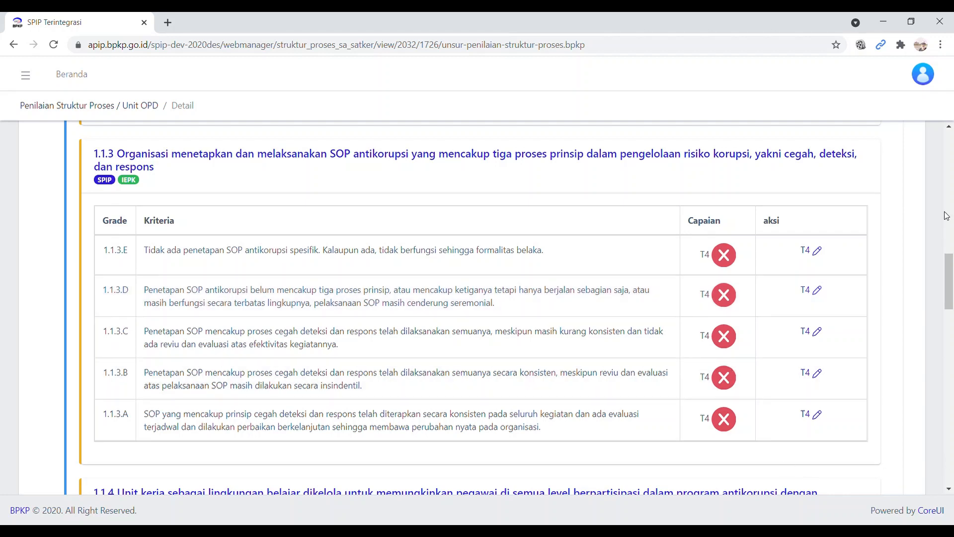
Review the Lingkungan pengendalian section, covering parameters 1.1.1 to 1.1.8 and the subelements from 1.2 to 1.6.
{"action": "left_click", "coordinate": [949, 127]}
{"action": "scroll", "coordinate": [949, 127], "scroll_direction": "up", "scroll_amount": 4}
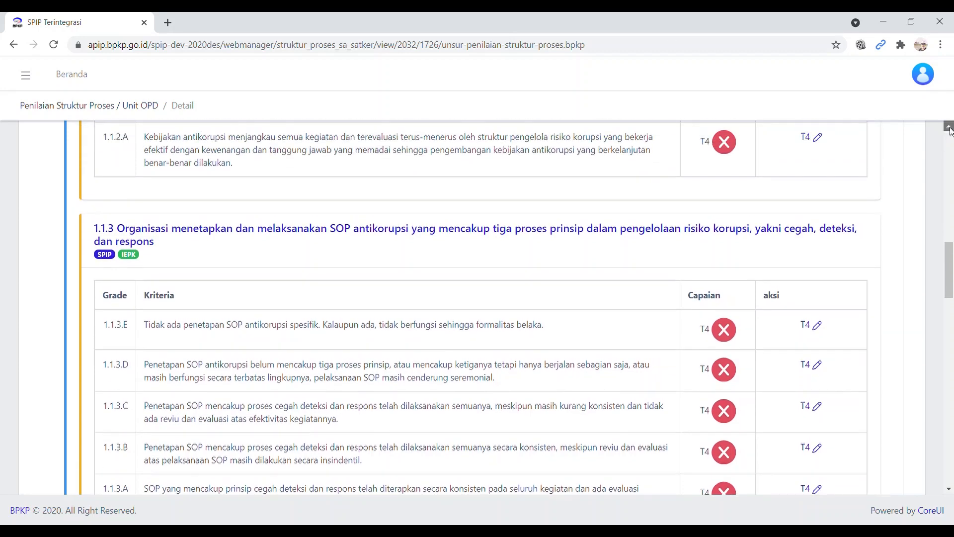
{"action": "scroll", "coordinate": [949, 128], "scroll_direction": "up", "scroll_amount": 2}
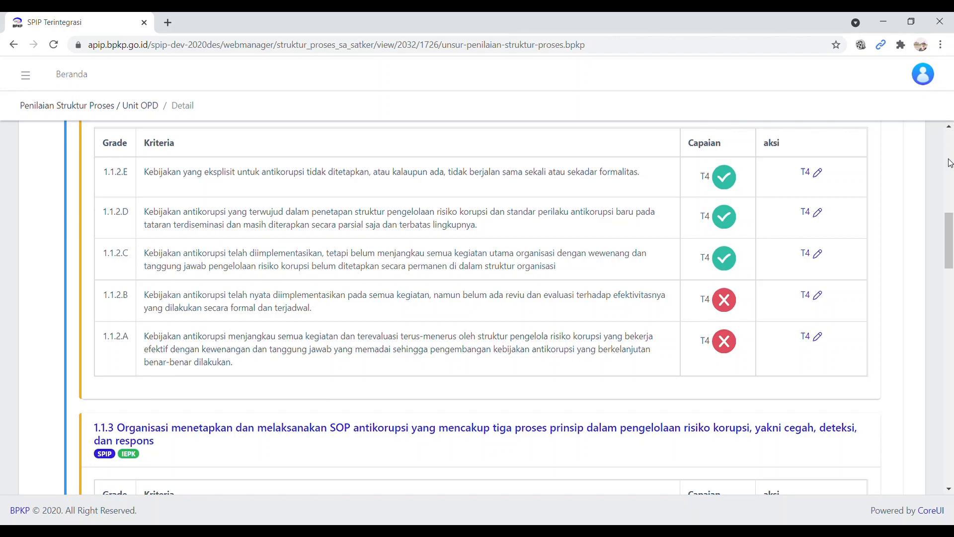
{"action": "left_click", "coordinate": [949, 162]}
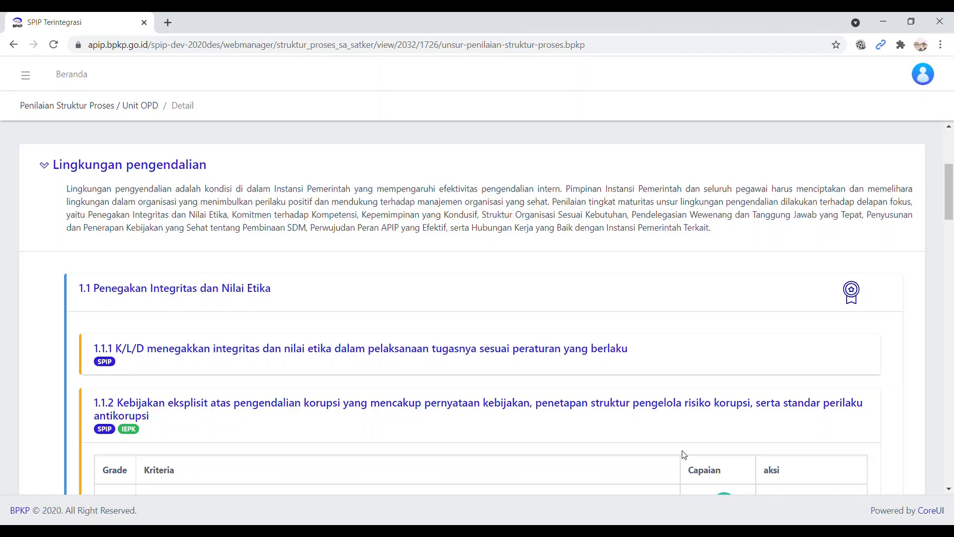
{"action": "left_click", "coordinate": [950, 489]}
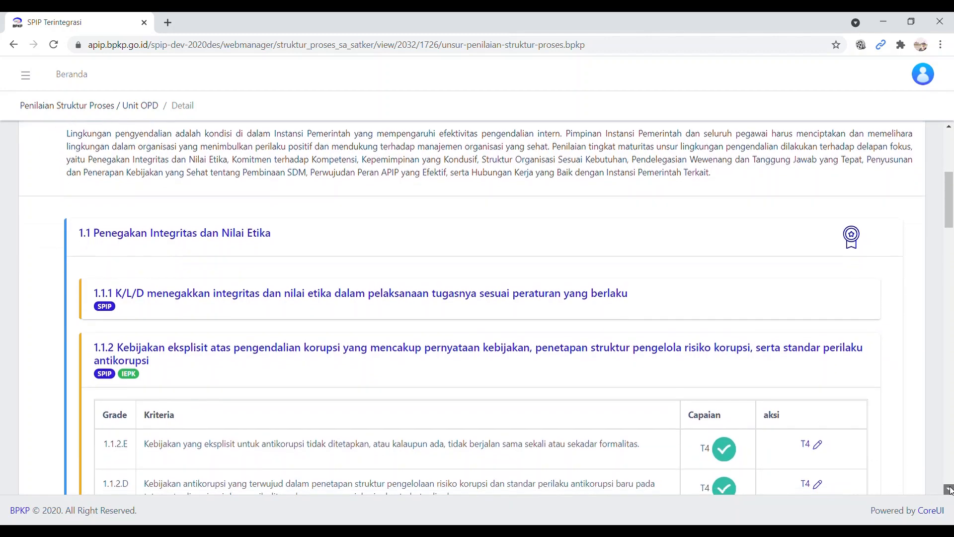
{"action": "left_click", "coordinate": [950, 490]}
{"action": "left_click", "coordinate": [950, 489]}
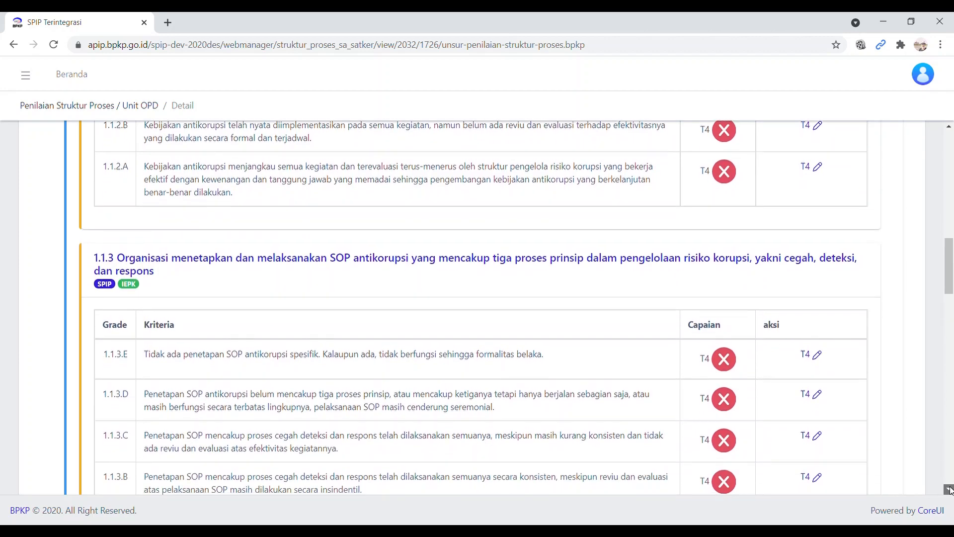
{"action": "left_click", "coordinate": [949, 489]}
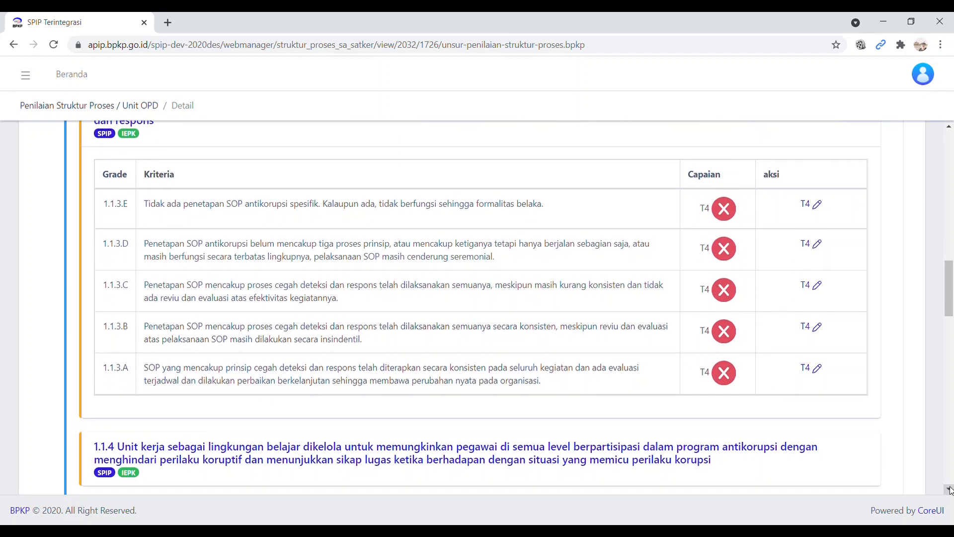
{"action": "left_click", "coordinate": [949, 490]}
{"action": "left_click", "coordinate": [949, 490]}
{"action": "left_click", "coordinate": [949, 489]}
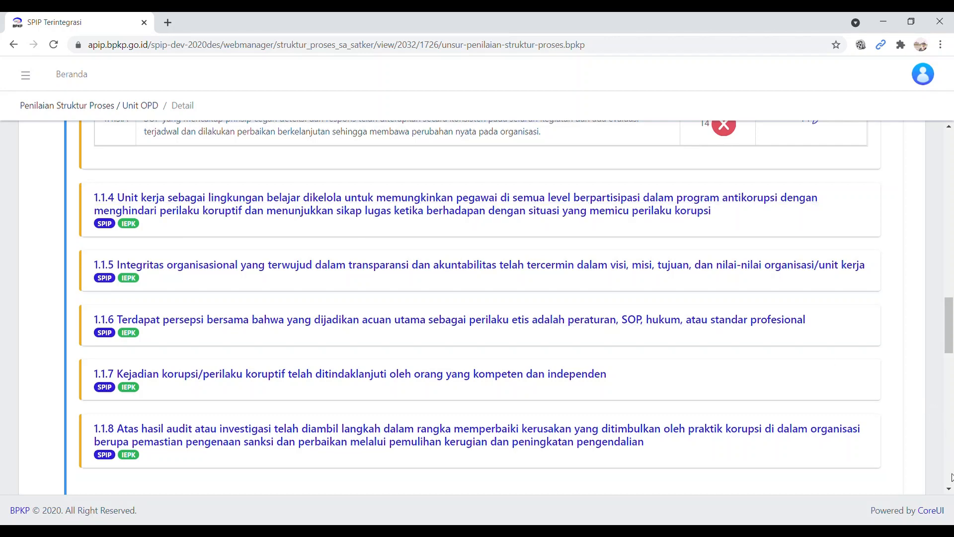
{"action": "left_click_drag", "start_coordinate": [949, 487], "coordinate": [951, 492]}
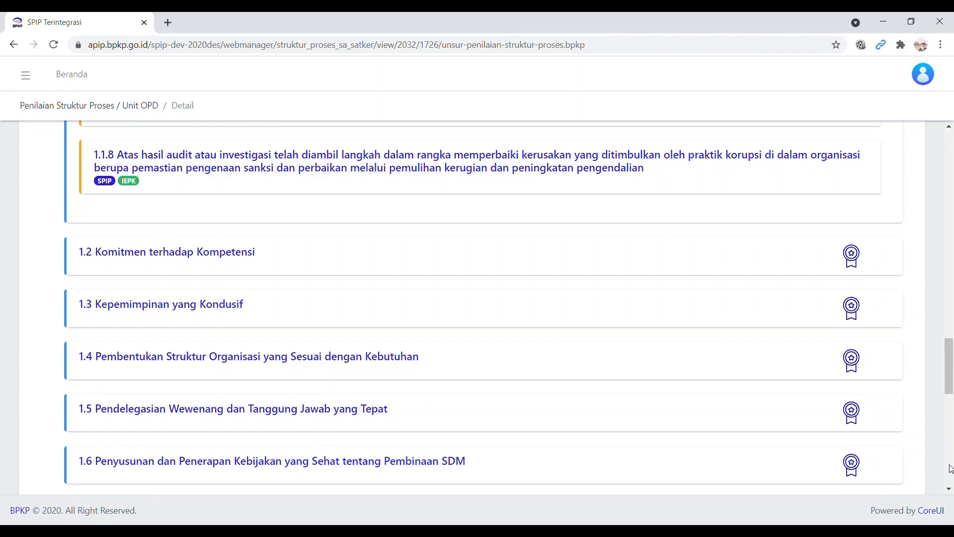
{"action": "left_click", "coordinate": [950, 155]}
{"action": "left_click_drag", "start_coordinate": [949, 156], "coordinate": [949, 155]}
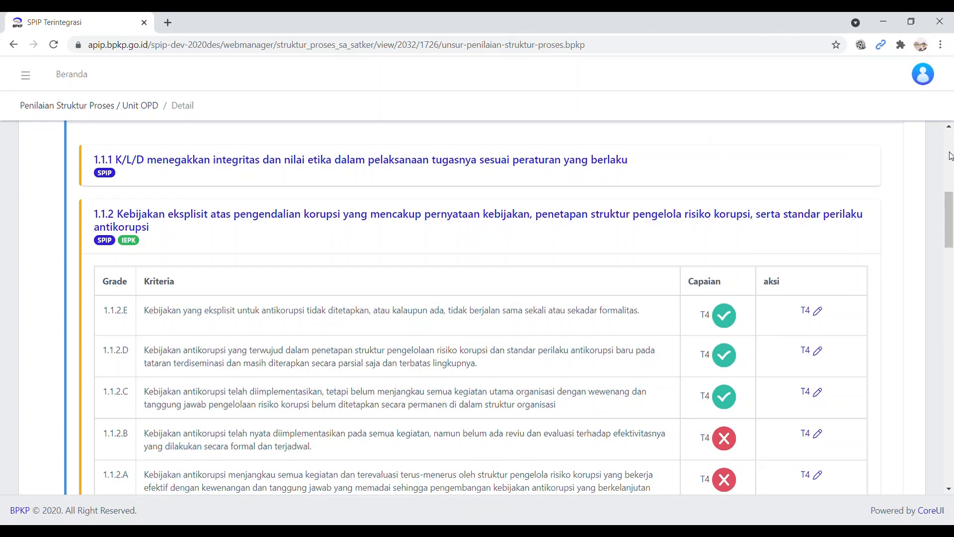
{"action": "left_click", "coordinate": [951, 303]}
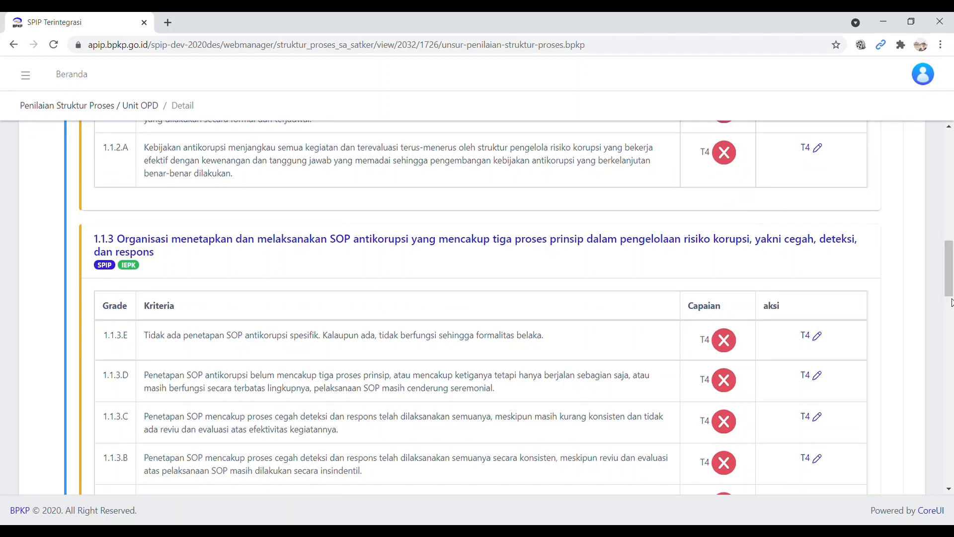
{"action": "left_click", "coordinate": [952, 359]}
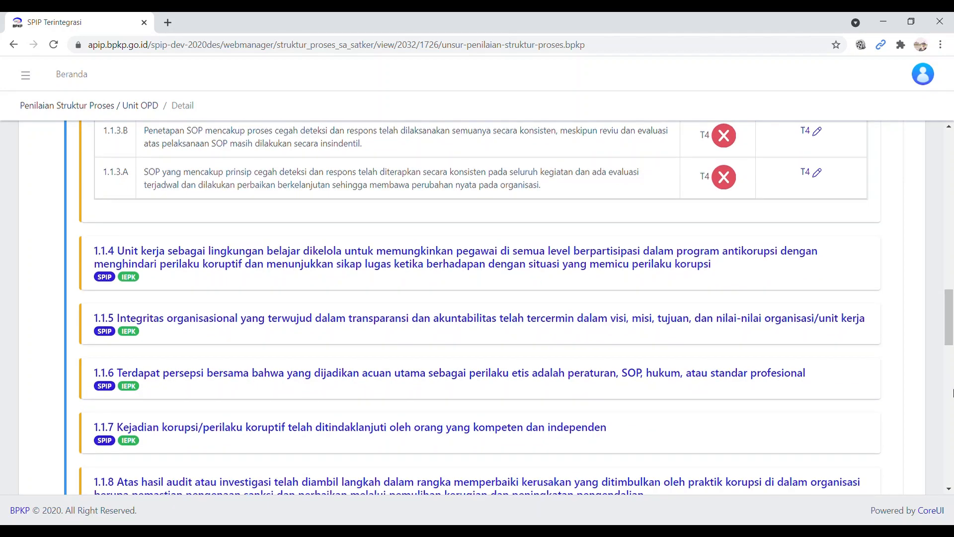
{"action": "left_click", "coordinate": [951, 393]}
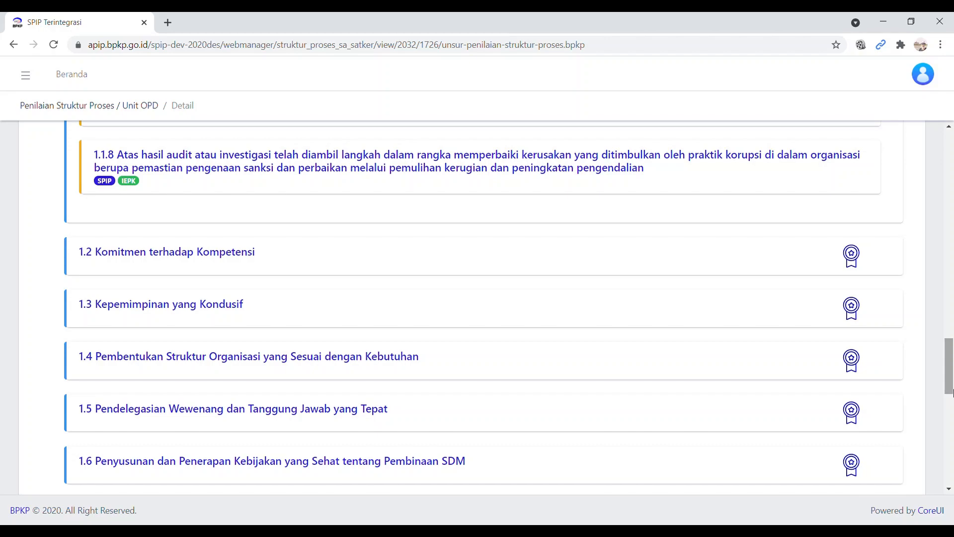
{"action": "left_click", "coordinate": [949, 138]}
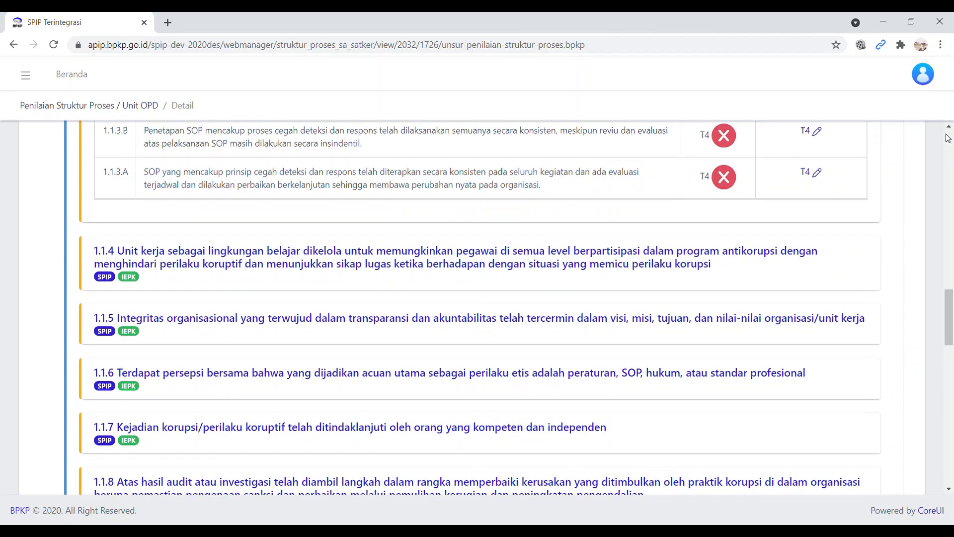
{"action": "left_click", "coordinate": [948, 139]}
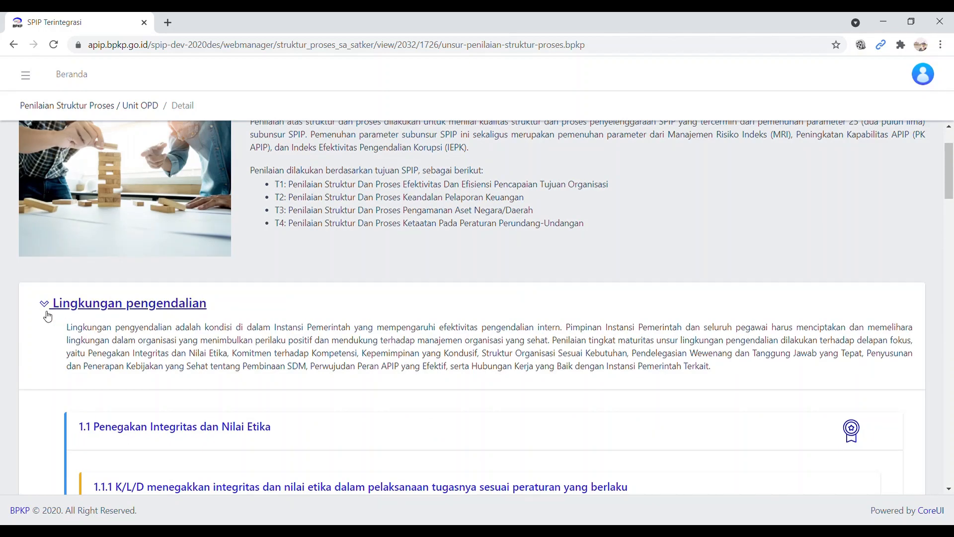
Collapse the Lingkungan pengendalian section and expand 2.1 Identifikasi Risiko under Penilaian risiko.
{"action": "left_click", "coordinate": [46, 306]}
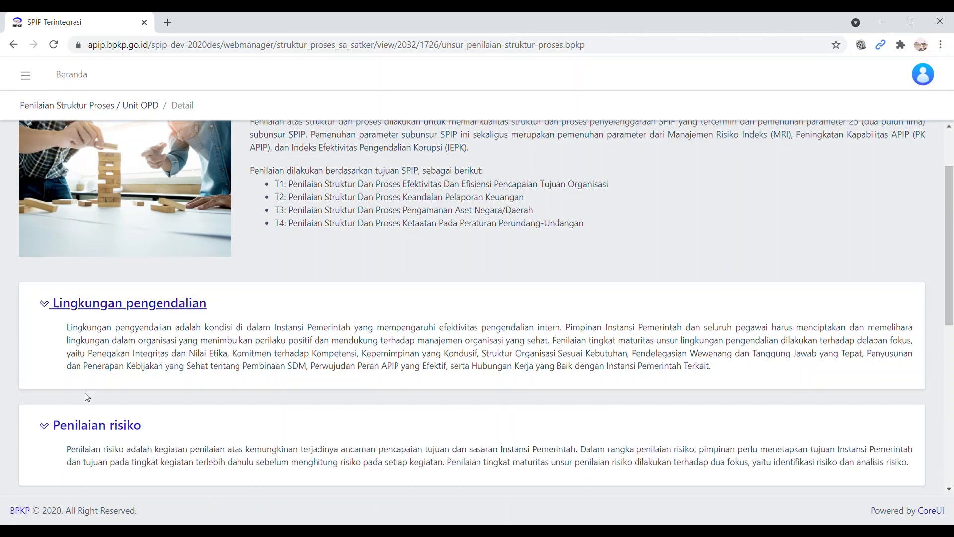
{"action": "left_click", "coordinate": [88, 433]}
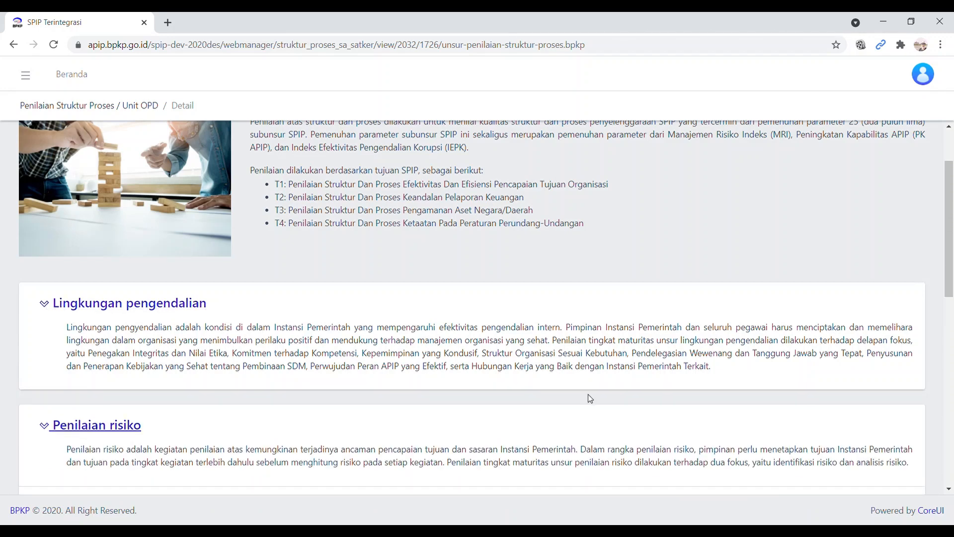
{"action": "left_click", "coordinate": [948, 490]}
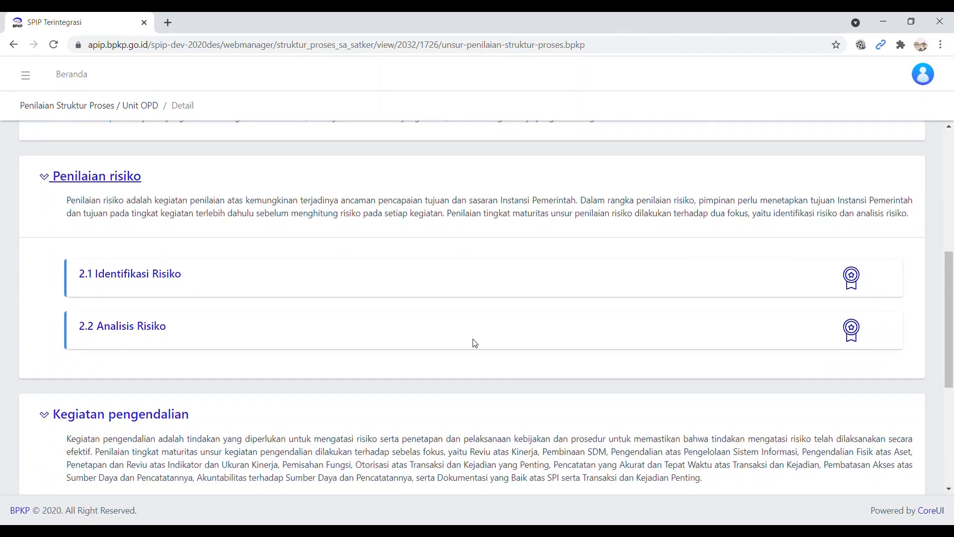
{"action": "left_click", "coordinate": [160, 281]}
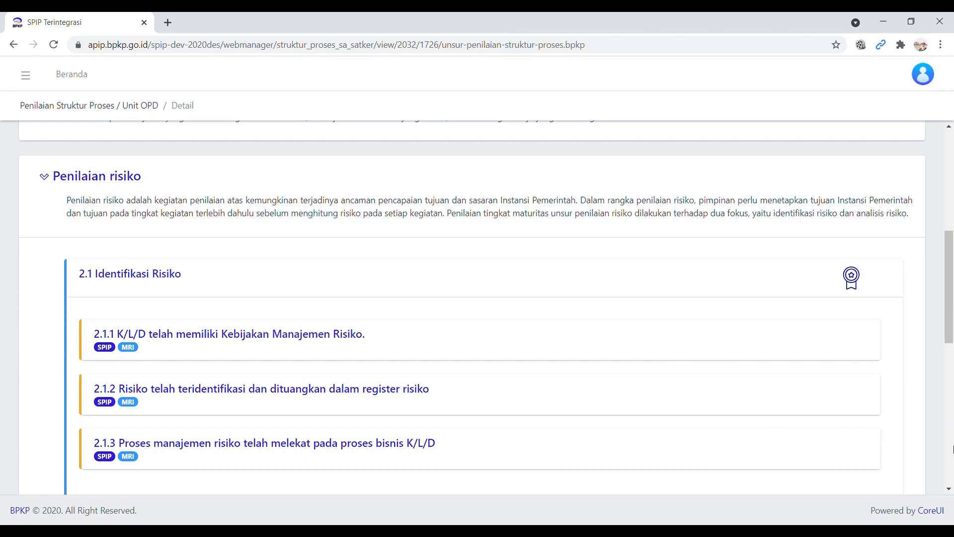
Expand parameter 2.1.1 on Kebijakan Manajemen Risiko and open the T1 test result form of criterion 2.1.1.C.
{"action": "left_click", "coordinate": [949, 490]}
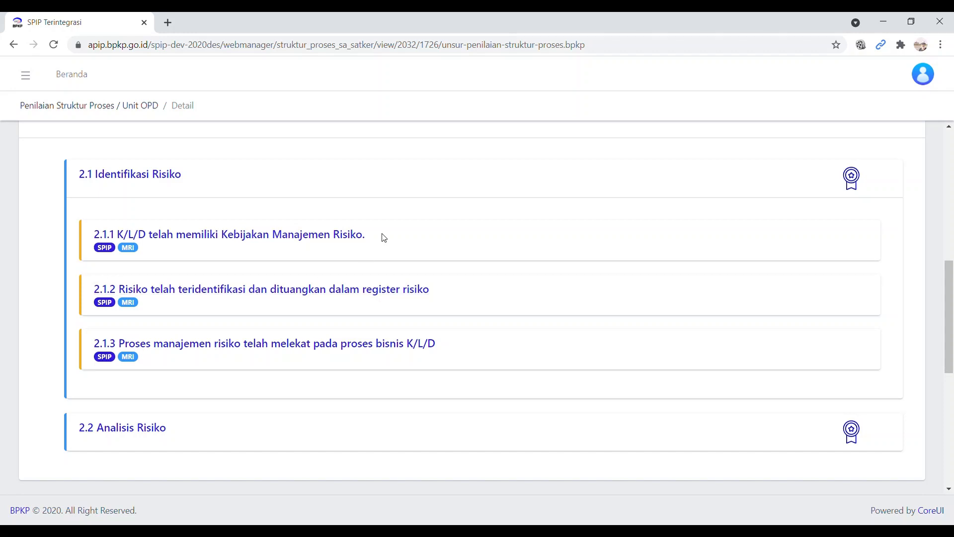
{"action": "left_click", "coordinate": [305, 242]}
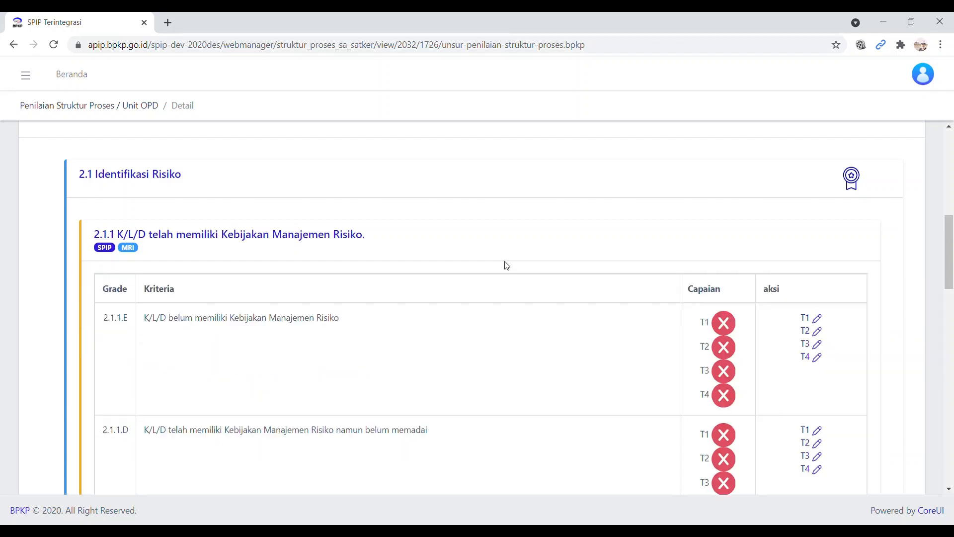
{"action": "left_click", "coordinate": [949, 489]}
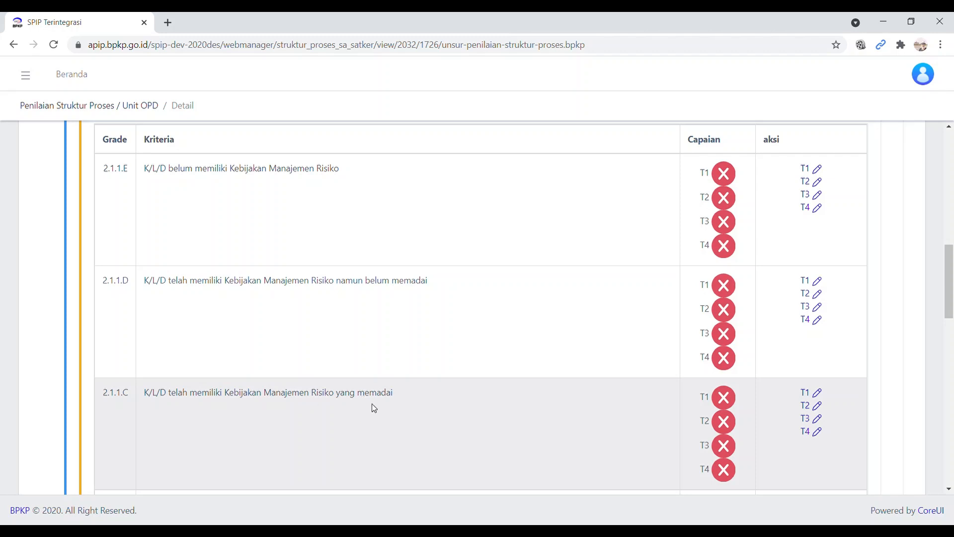
{"action": "left_click", "coordinate": [815, 393]}
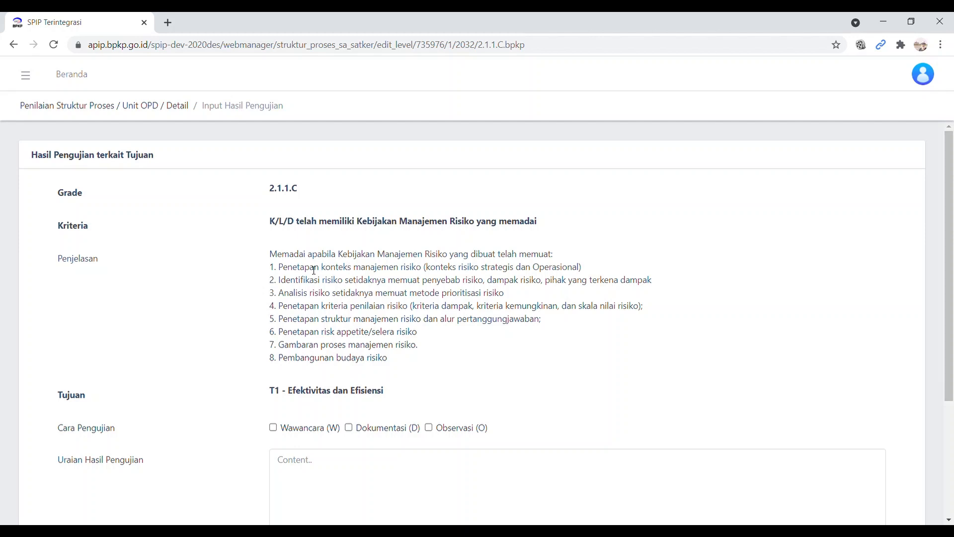
Select Wawancara and Dokumentasi as test methods, and start the description: "Kebijakan MR telah ditetapkan dalam Perbup Nomor 115 Tahun 2021 tentang Pengelolaan Risiko di Kabupaten".
{"action": "left_click", "coordinate": [349, 428]}
{"action": "left_click", "coordinate": [273, 427]}
{"action": "left_click", "coordinate": [297, 462]}
{"action": "type", "text": "Kebij"}
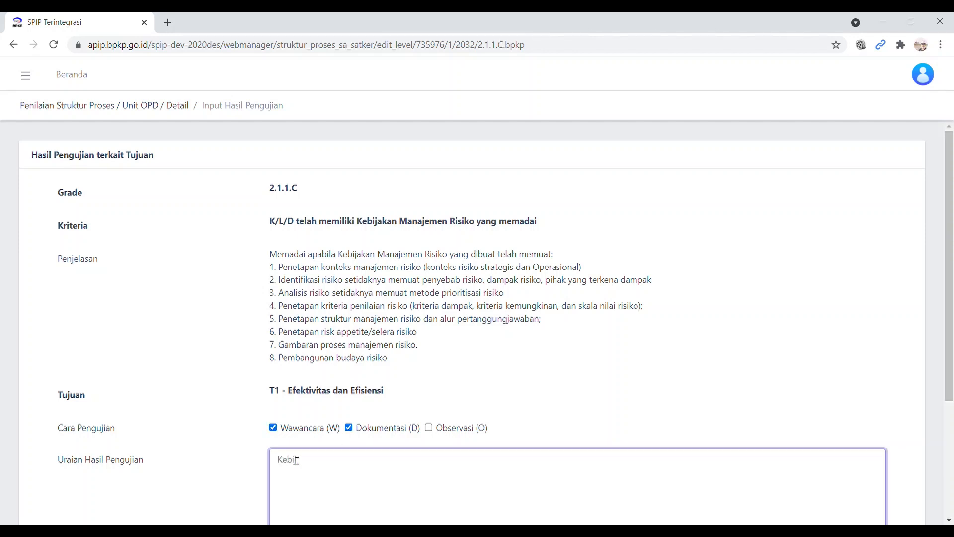
{"action": "type", "text": "akan MR telah ditetapkan dalam Perbu"}
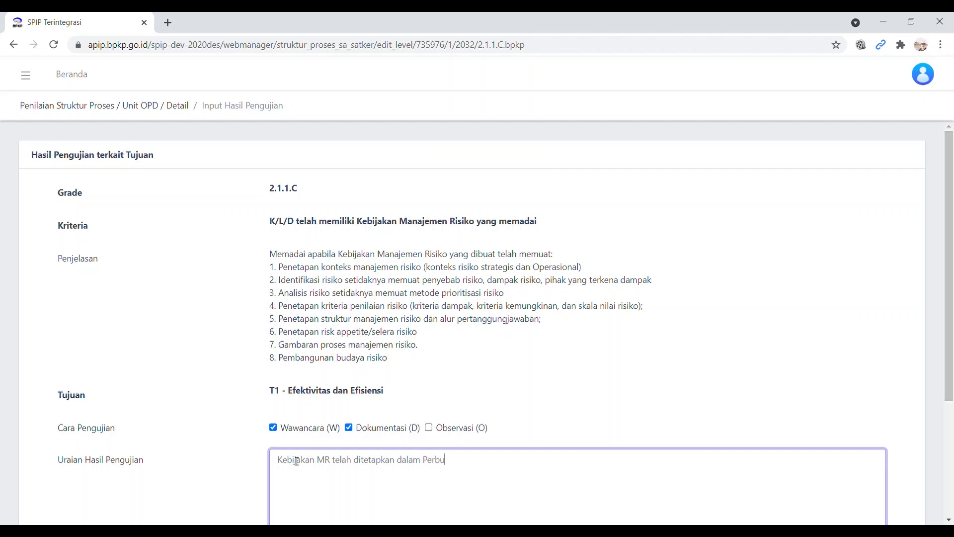
{"action": "type", "text": "p Nomor 115 Tahun 2021 tentang P"}
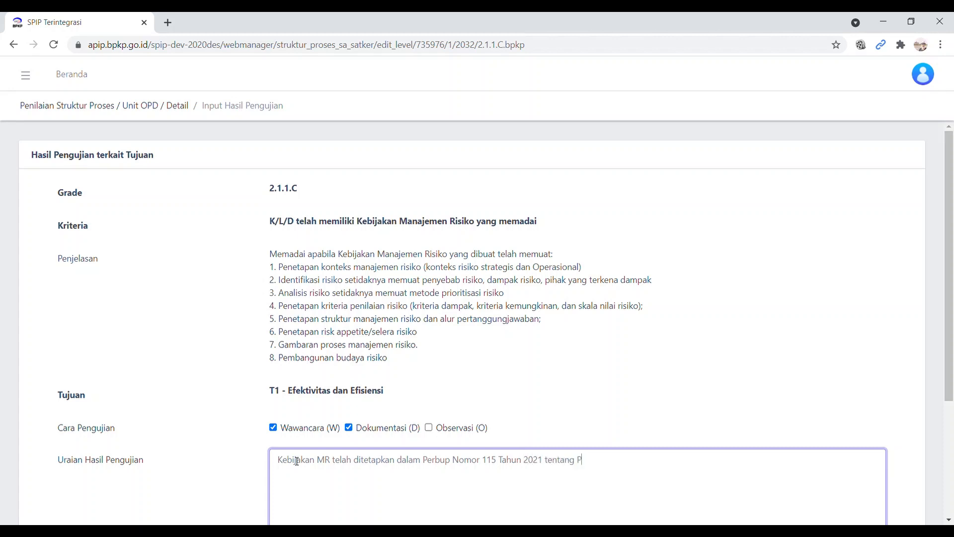
{"action": "type", "text": "engelolaan Risiko di Kabupaten "}
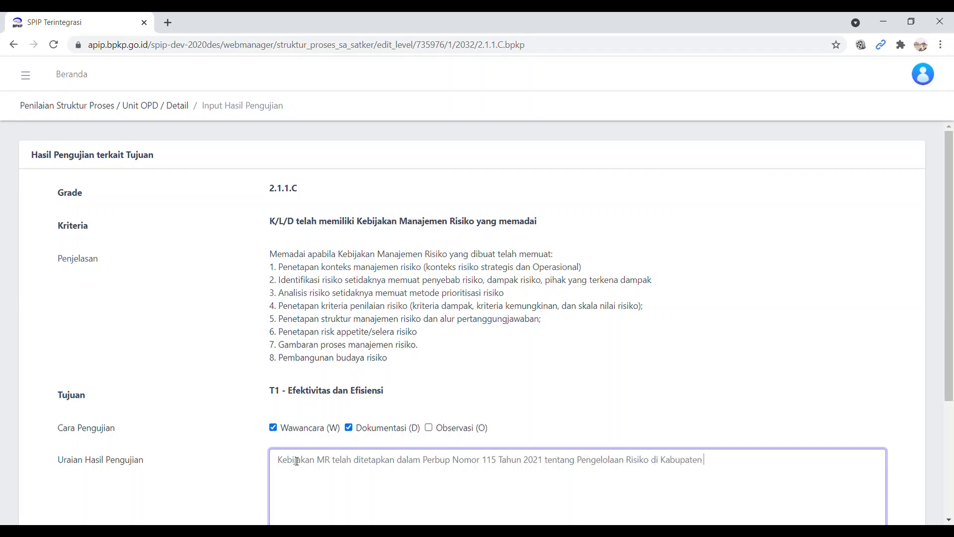
Continue the description with "X. PAda Perbup tersebut telah diatur:" and the items "1. Penetapan konteks (Pasl 2 dan 3)" and "2. Identifikasi risiko (Pasal 10-25)".
{"action": "type", "text": "X. PAda Perbup tersebut telah"}
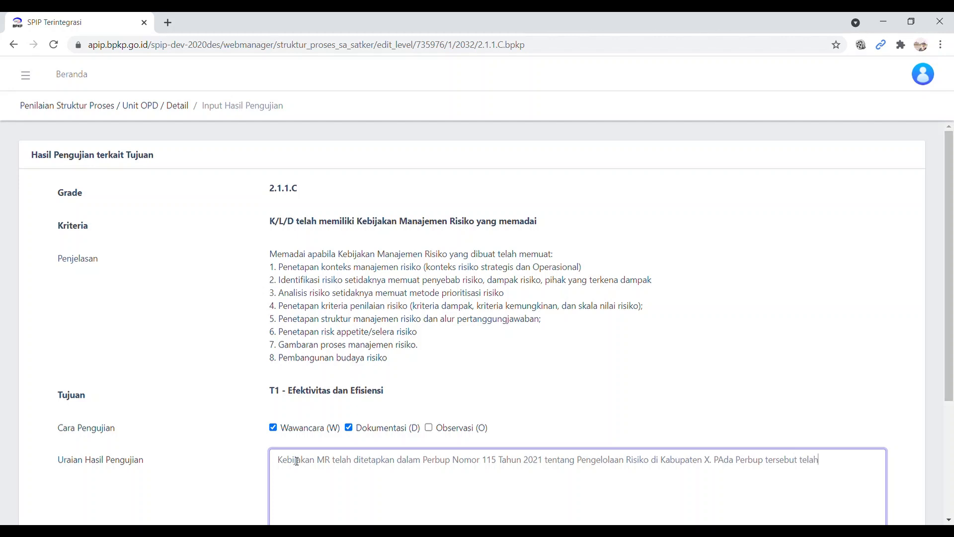
{"action": "type", "text": " diatur;"}
{"action": "key", "text": "Return"}
{"action": "type", "text": "1."}
{"action": "type", "text": "Penetapan konteks (Pasl 2 dan 3) "}
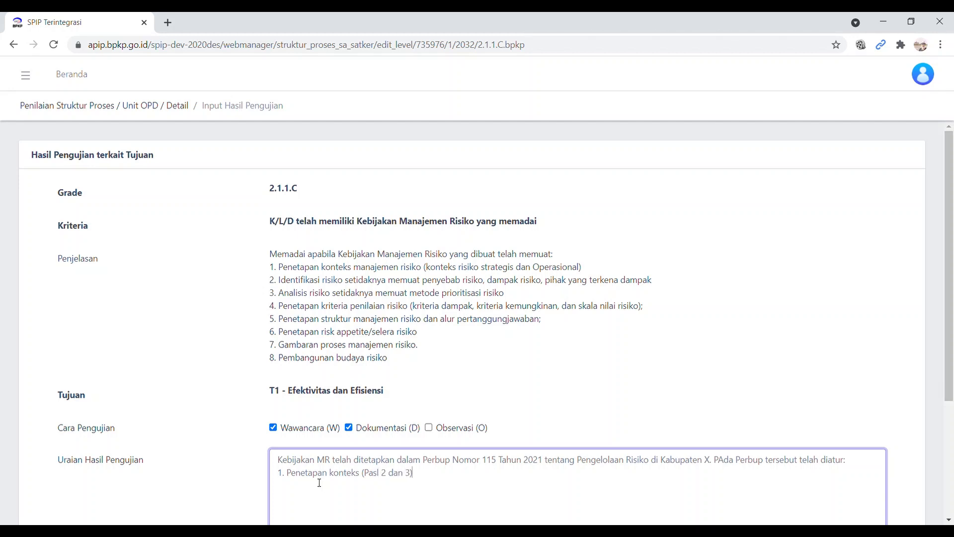
{"action": "type", "text": "Identifikasi risiko (Pasal 10-25)"}
{"action": "key", "text": "Home"}
{"action": "type", "text": "2. "}
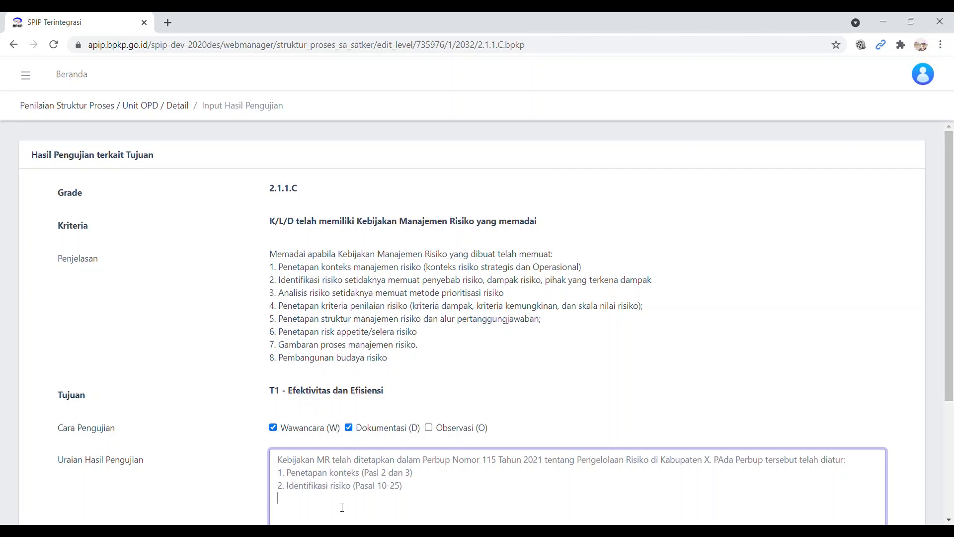
Add the lines "3.", "..." and "8. Pembangunan Budaya risiko diatur dalam pasal 75 dan SK Kepala Dinas Lingkungan Hidup Nomor....." to the description.
{"action": "type", "text": "3."}
{"action": "type", "text": "..."}
{"action": "key", "text": "Return"}
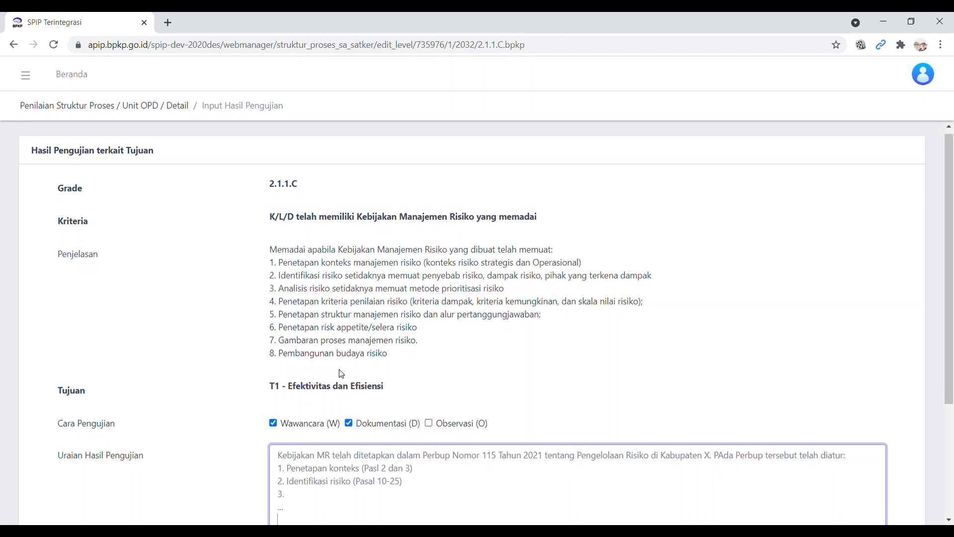
{"action": "type", "text": "8."}
{"action": "type", "text": "Pembangunan Budaya risiko di"}
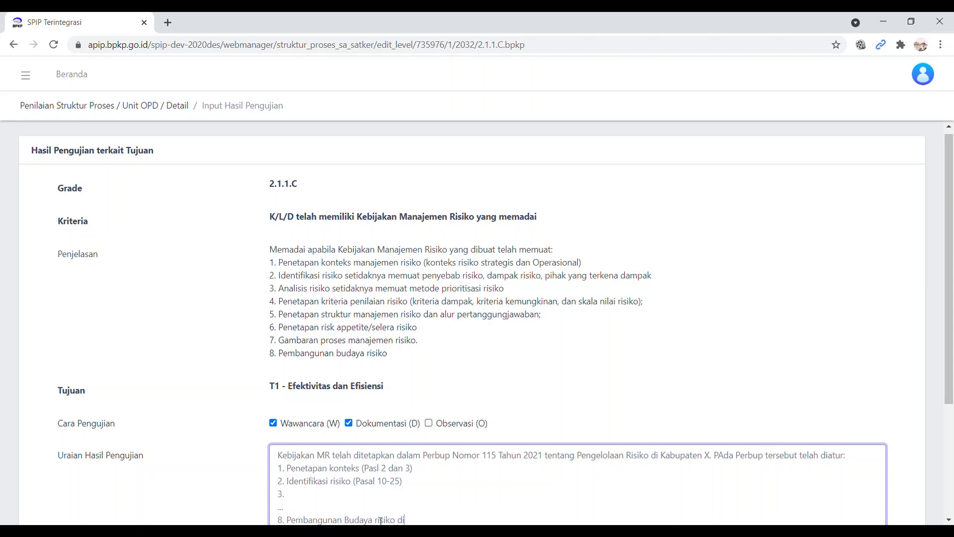
{"action": "type", "text": "atur dalam pasal 75 dan SK K"}
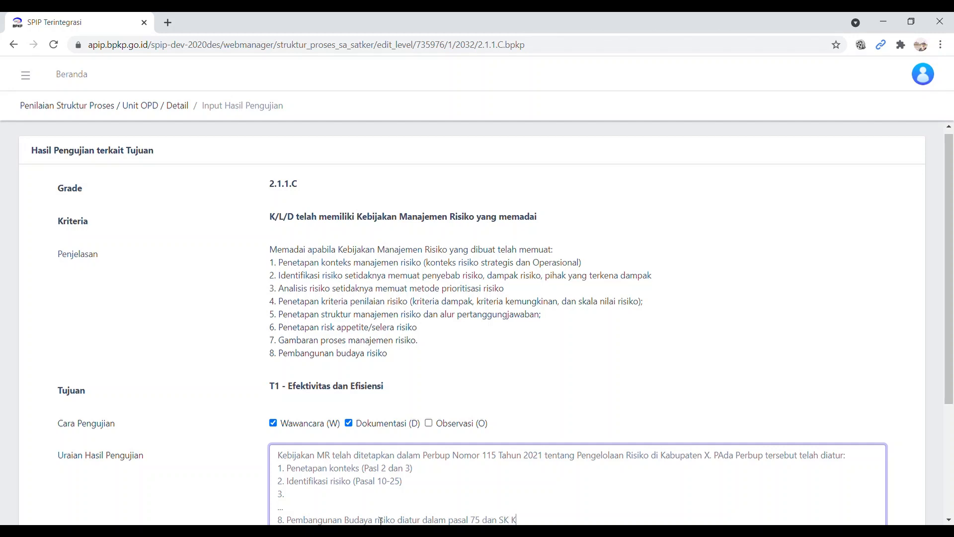
{"action": "type", "text": "epala Dinas Lingkungan Hidu"}
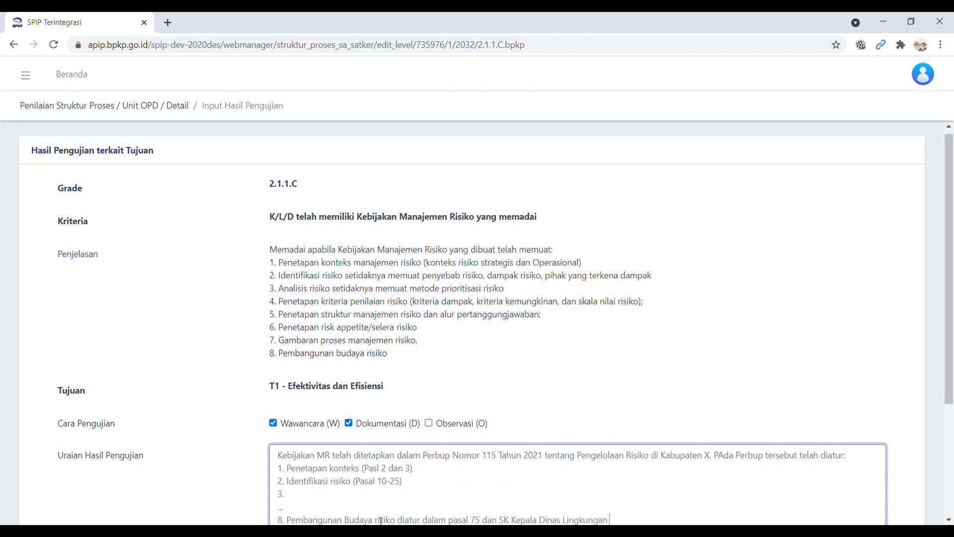
{"action": "type", "text": "p Nomor....."}
Set the Kesimpulan Pengujian of criterion 2.1.1.C to Ya and save its T1 test result.
{"action": "scroll", "coordinate": [951, 477], "scroll_direction": "down", "scroll_amount": 3}
{"action": "left_click", "coordinate": [274, 421]}
{"action": "left_click", "coordinate": [274, 420]}
{"action": "left_click", "coordinate": [132, 462]}
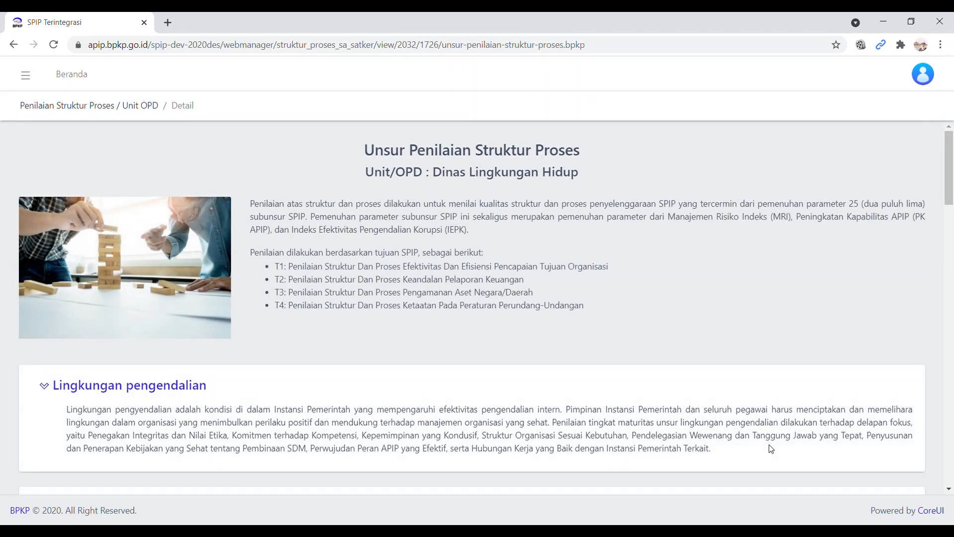
Record the T1 test result of criterion 2.1.1.E with the description "jjjj" and the conclusion Ya, and save it.
{"action": "left_click", "coordinate": [949, 419]}
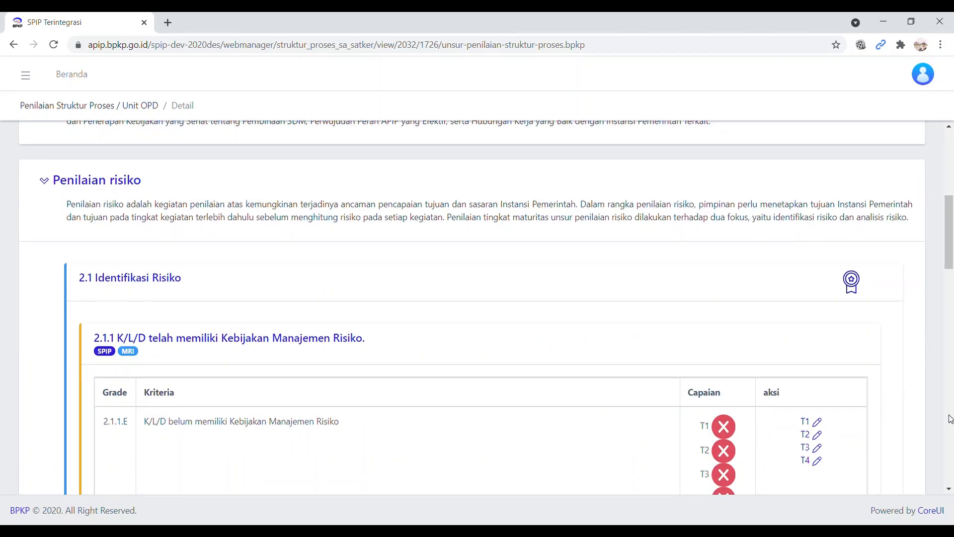
{"action": "left_click", "coordinate": [949, 489]}
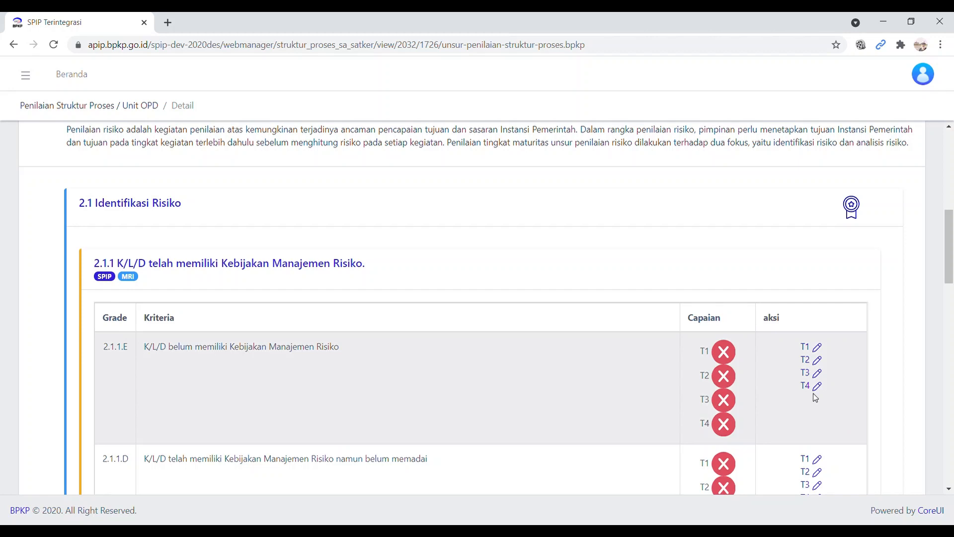
{"action": "left_click", "coordinate": [816, 351]}
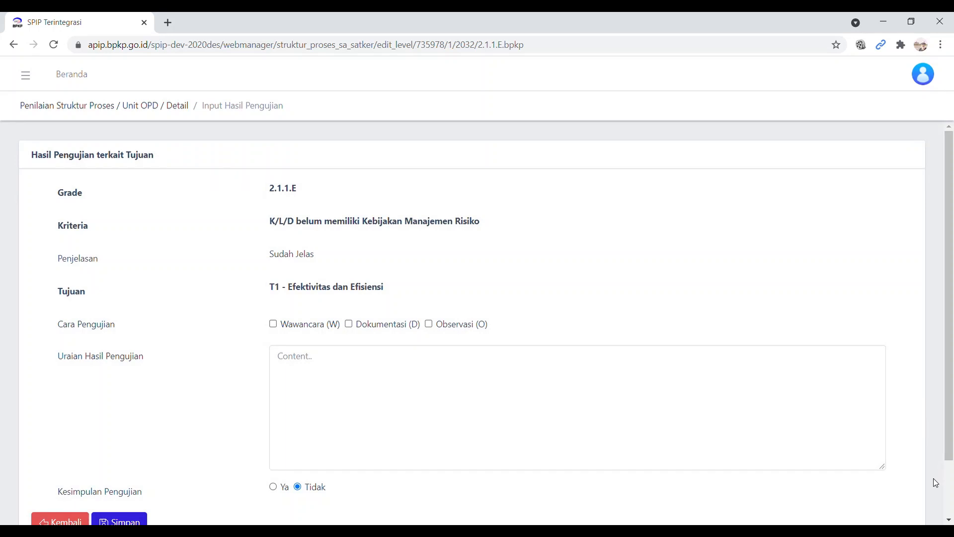
{"action": "left_click", "coordinate": [323, 376]}
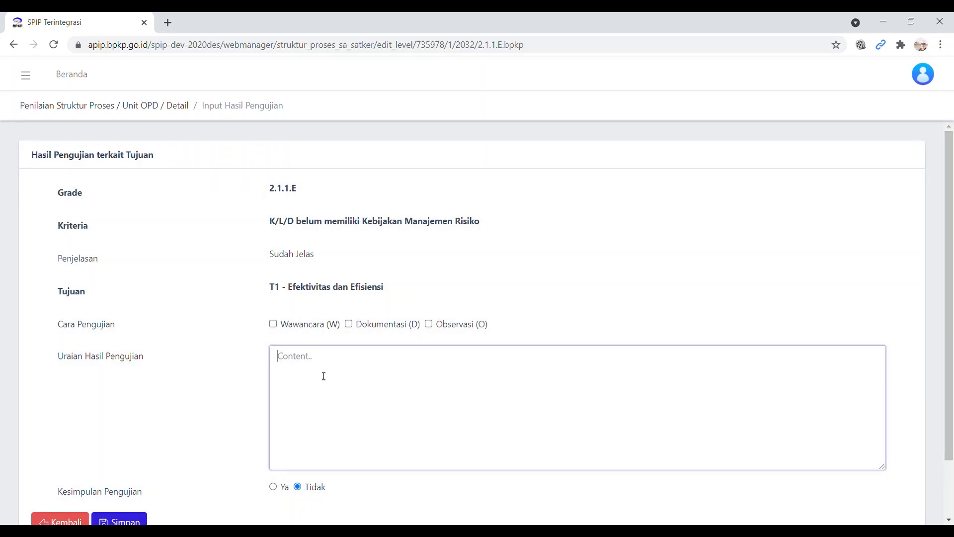
{"action": "type", "text": "jjjj"}
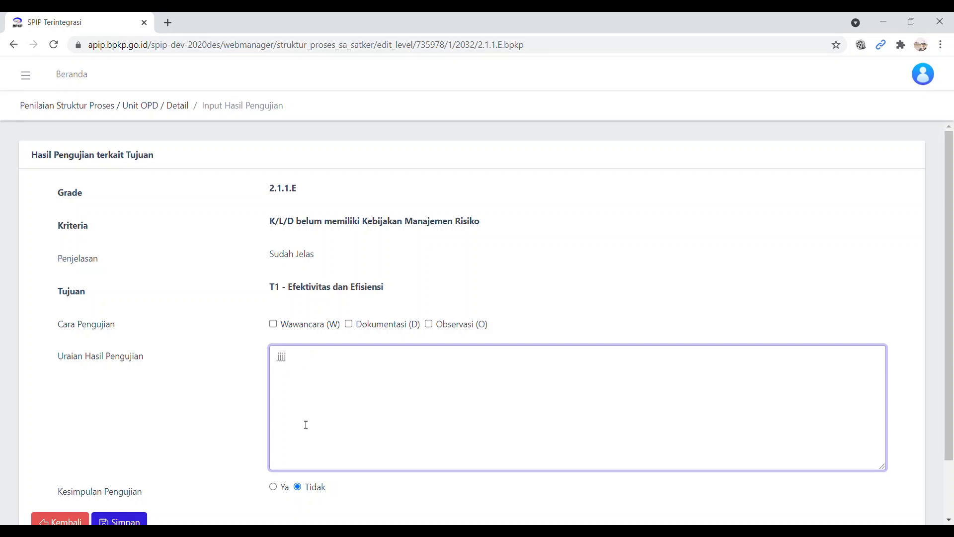
{"action": "left_click", "coordinate": [274, 488]}
{"action": "left_click", "coordinate": [141, 521]}
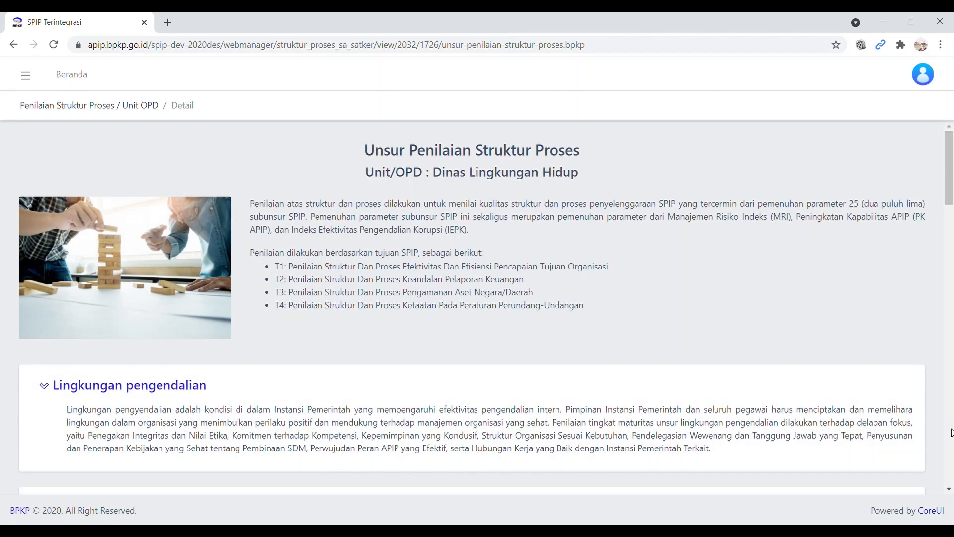
Expand parameter 2.1.2 on risks identified in the register risiko and read its grade criteria.
{"action": "left_click", "coordinate": [950, 431]}
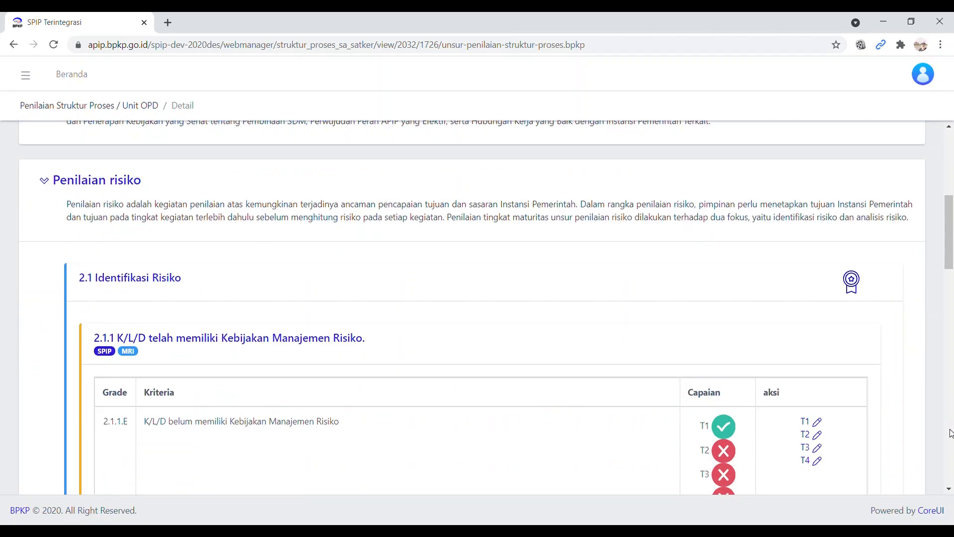
{"action": "left_click", "coordinate": [950, 431]}
{"action": "left_click", "coordinate": [950, 432]}
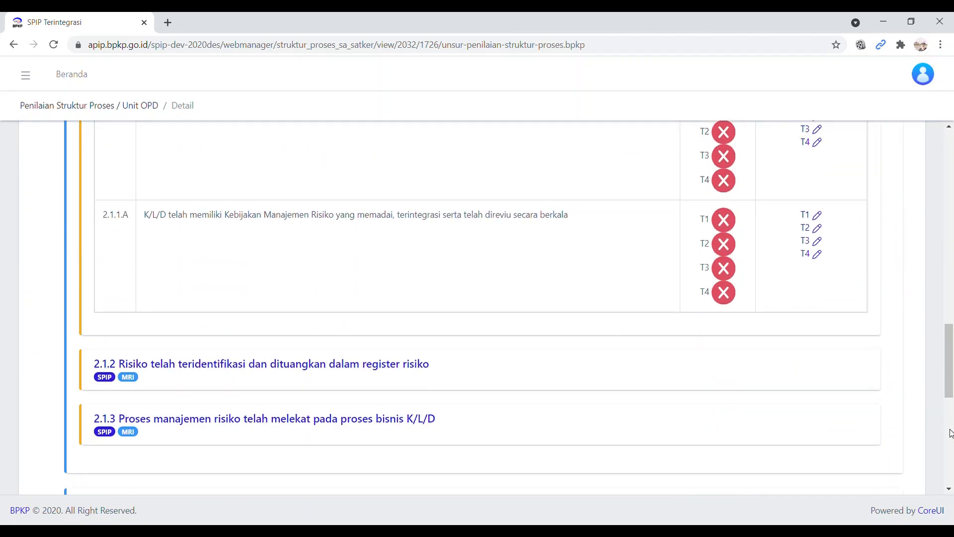
{"action": "left_click", "coordinate": [377, 372]}
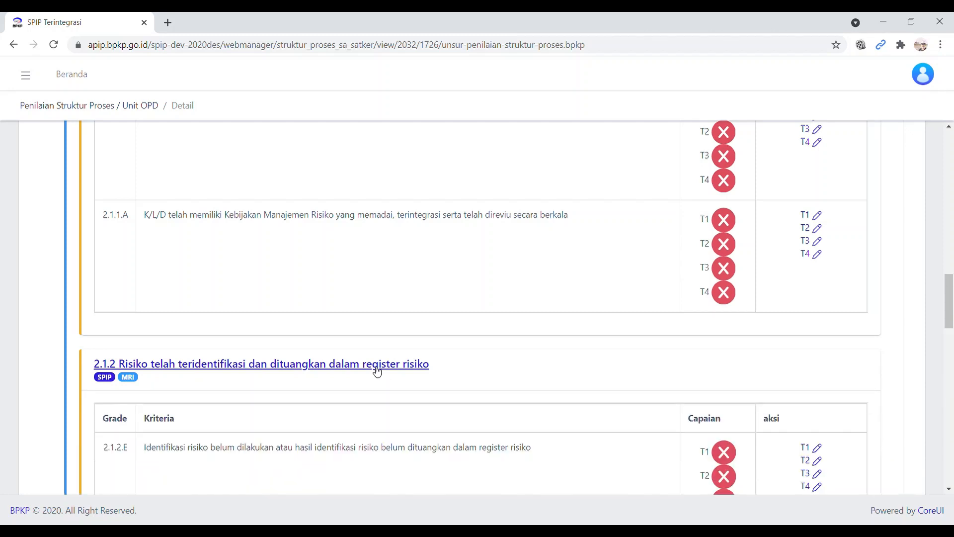
{"action": "left_click_drag", "start_coordinate": [951, 494], "coordinate": [951, 494]}
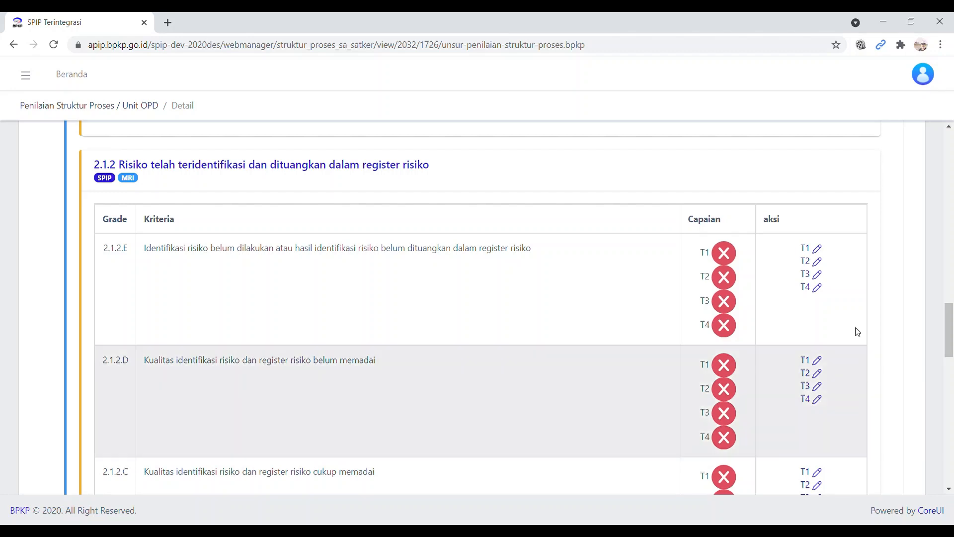
{"action": "left_click_drag", "start_coordinate": [951, 492], "coordinate": [951, 492]}
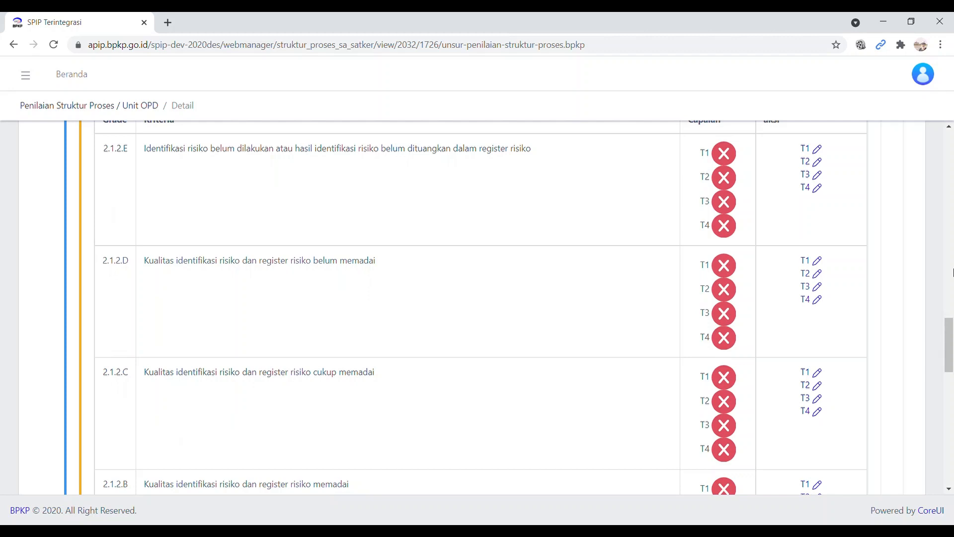
Review the grade criteria and T1 to T4 achievements of parameters 2.1.1 and 2.1.2 under Identifikasi Risiko.
{"action": "left_click", "coordinate": [949, 128]}
{"action": "left_click_drag", "start_coordinate": [949, 127], "coordinate": [949, 128]}
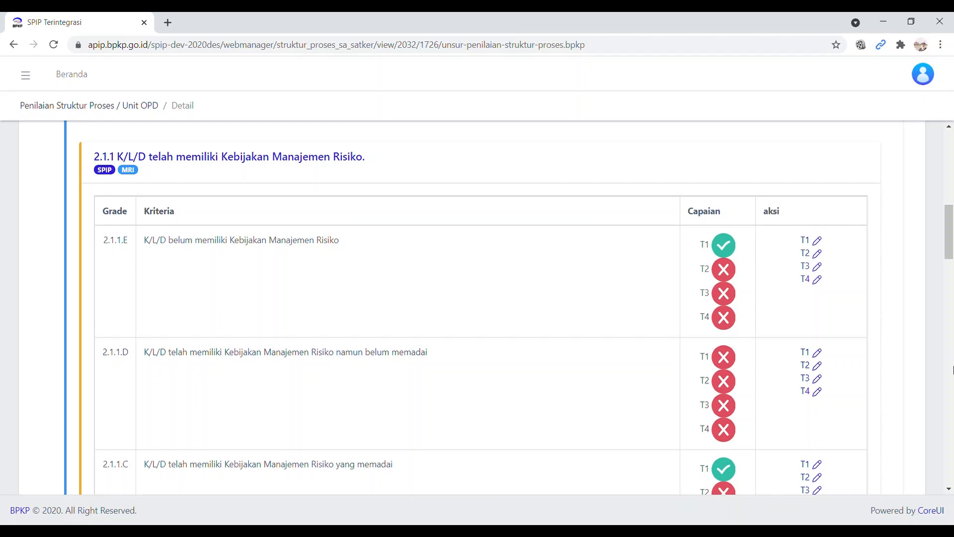
{"action": "left_click", "coordinate": [949, 489]}
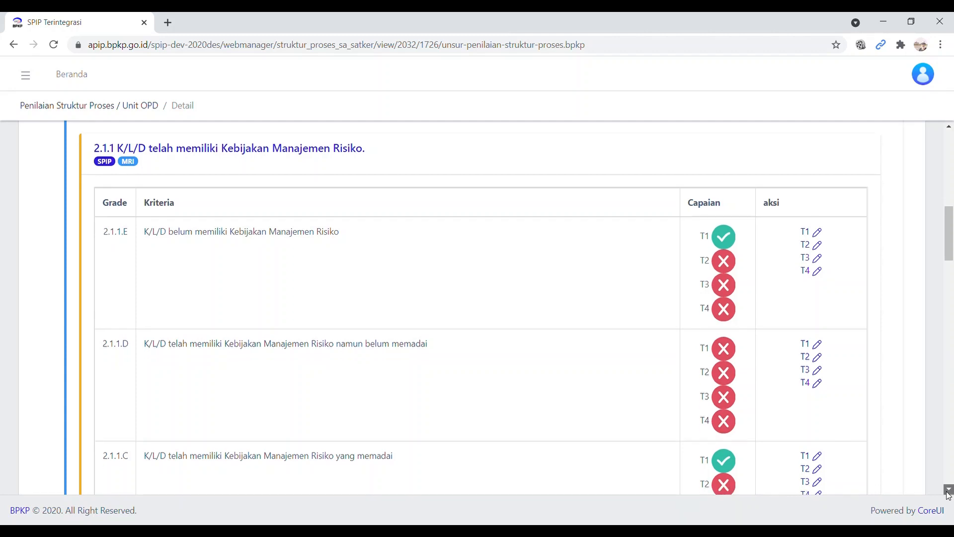
{"action": "left_click", "coordinate": [949, 489]}
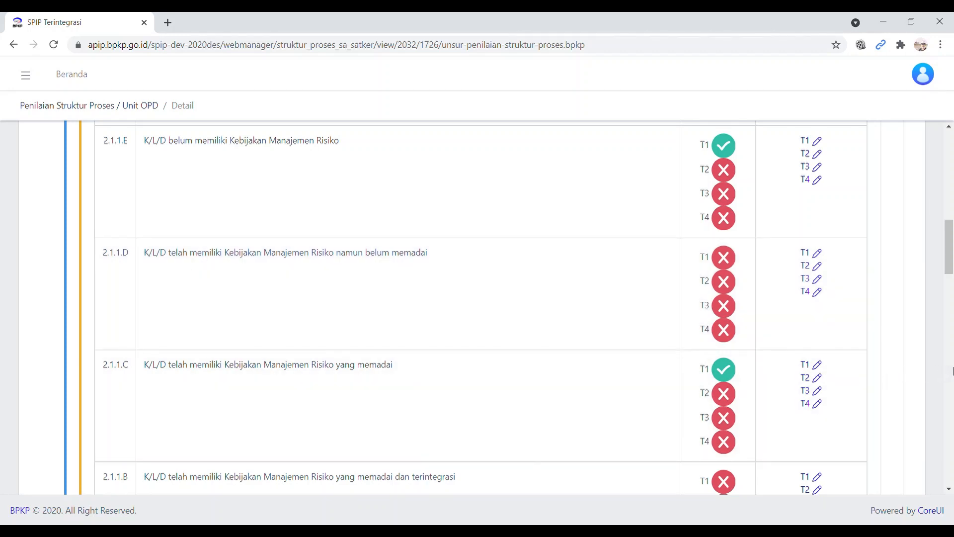
{"action": "left_click", "coordinate": [951, 372]}
{"action": "left_click", "coordinate": [950, 373]}
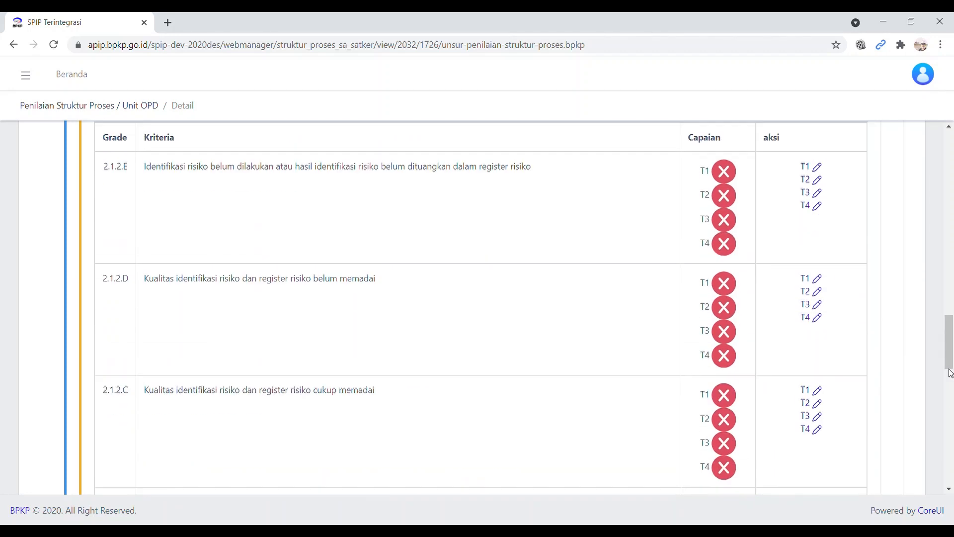
{"action": "left_click", "coordinate": [951, 417]}
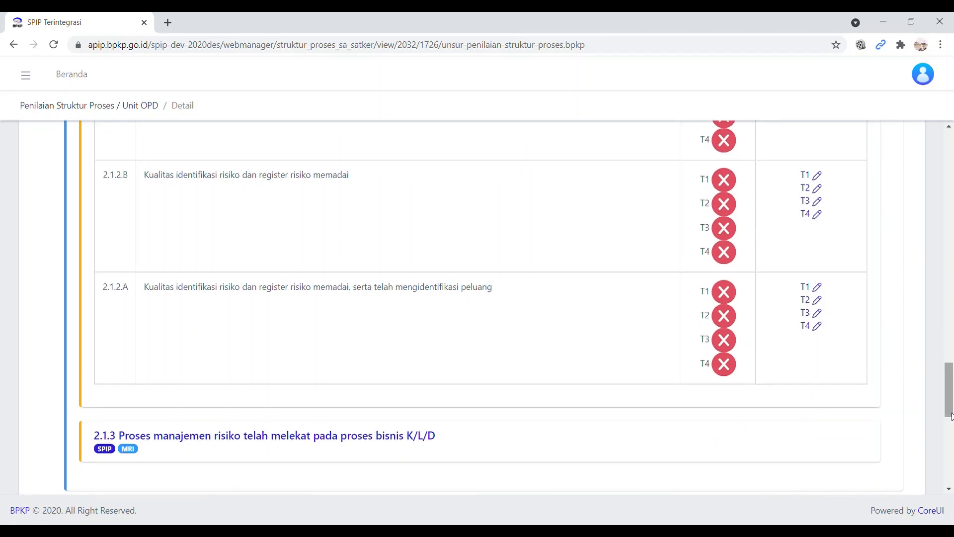
{"action": "left_click", "coordinate": [950, 213]}
{"action": "left_click", "coordinate": [950, 213]}
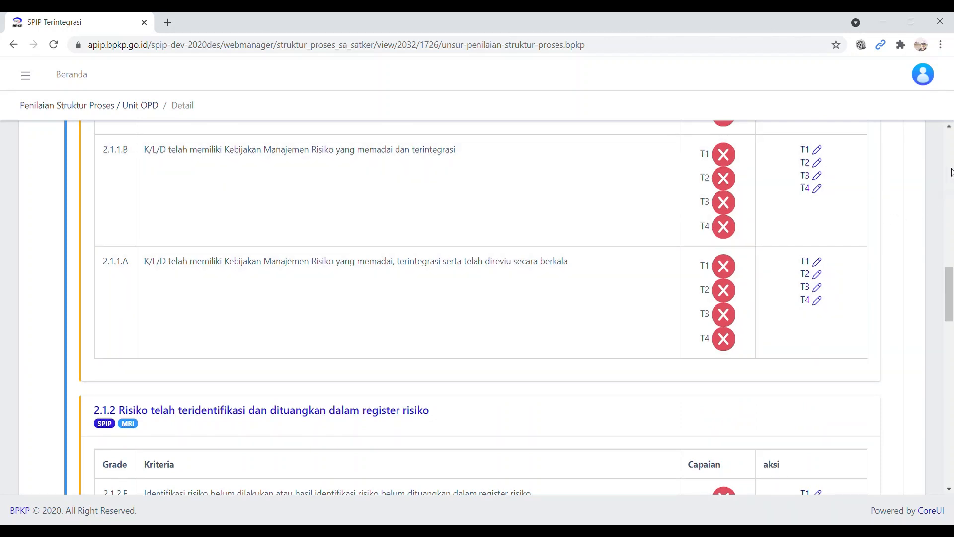
{"action": "left_click", "coordinate": [951, 172]}
{"action": "left_click", "coordinate": [950, 171]}
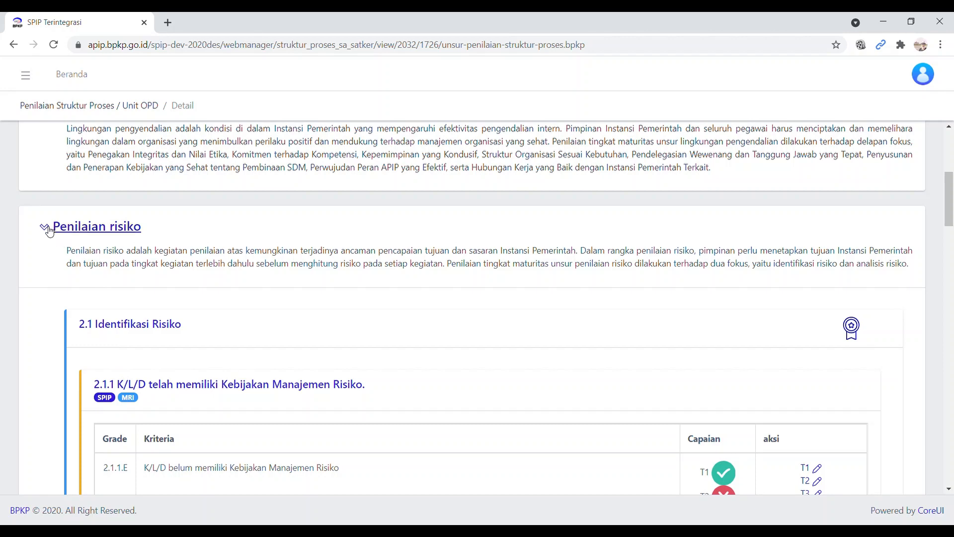
Collapse the Penilaian risiko section and expand the Kegiatan pengendalian section.
{"action": "left_click", "coordinate": [49, 229]}
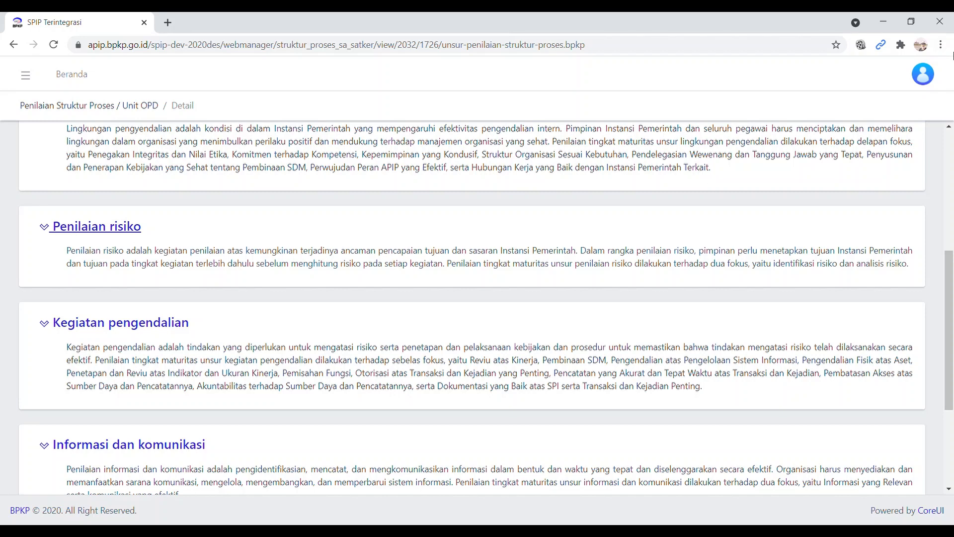
{"action": "left_click", "coordinate": [949, 126]}
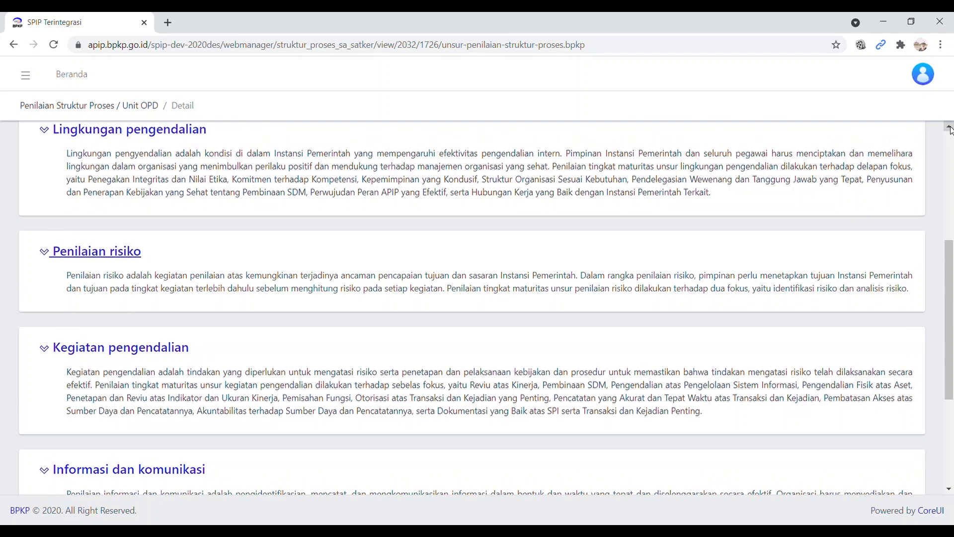
{"action": "left_click", "coordinate": [950, 127]}
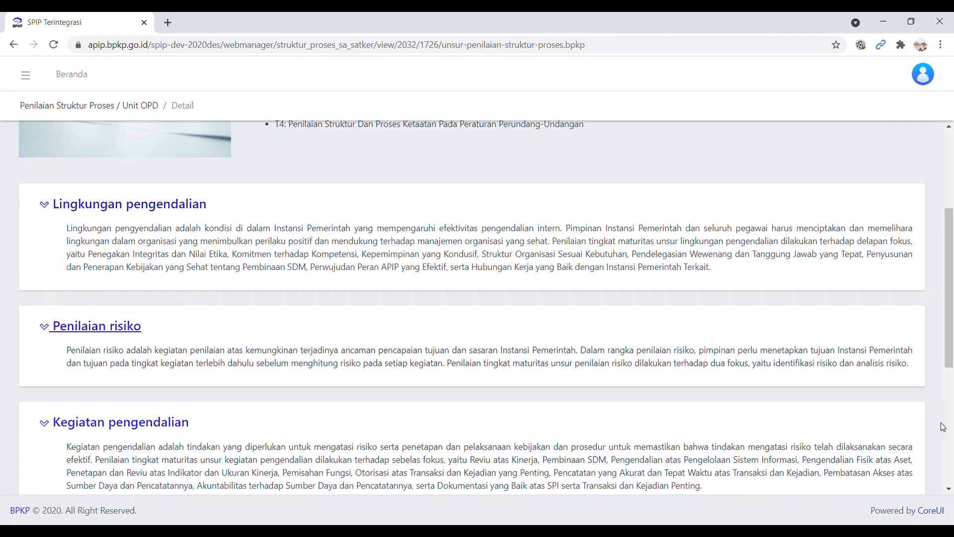
{"action": "scroll", "coordinate": [837, 453], "scroll_direction": "down", "scroll_amount": 3}
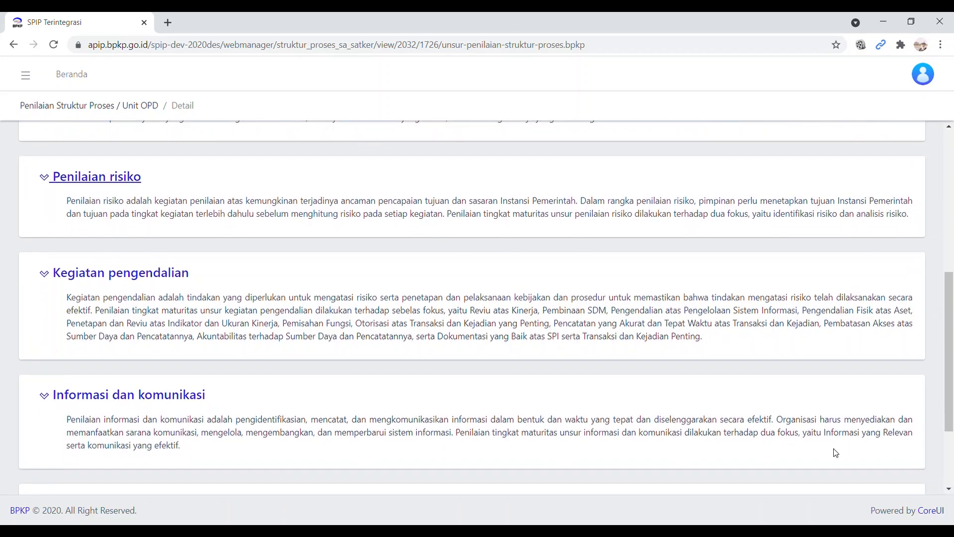
{"action": "left_click", "coordinate": [142, 280]}
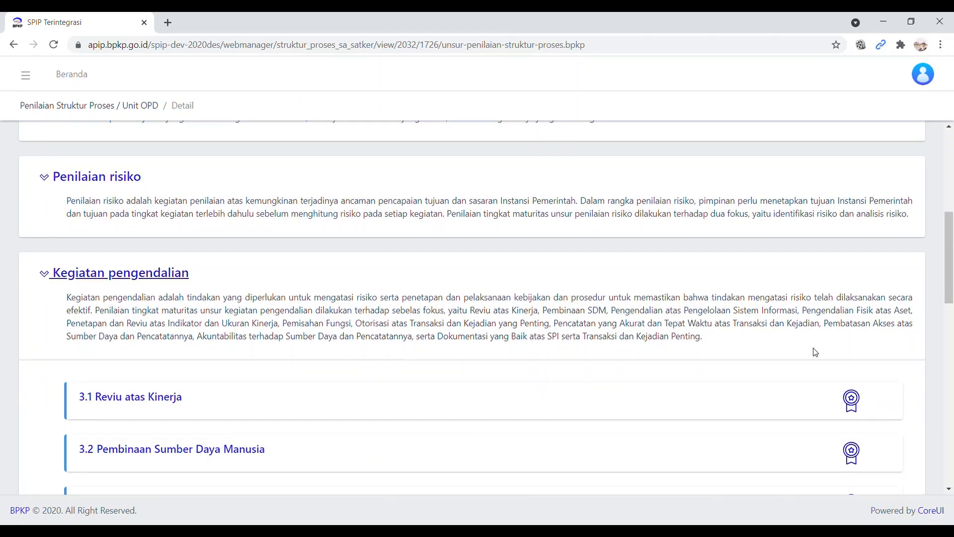
Review the focus areas listed under Kegiatan pengendalian, from 3.1 Reviu atas Kinerja onward, and collapse the section.
{"action": "left_click", "coordinate": [948, 489]}
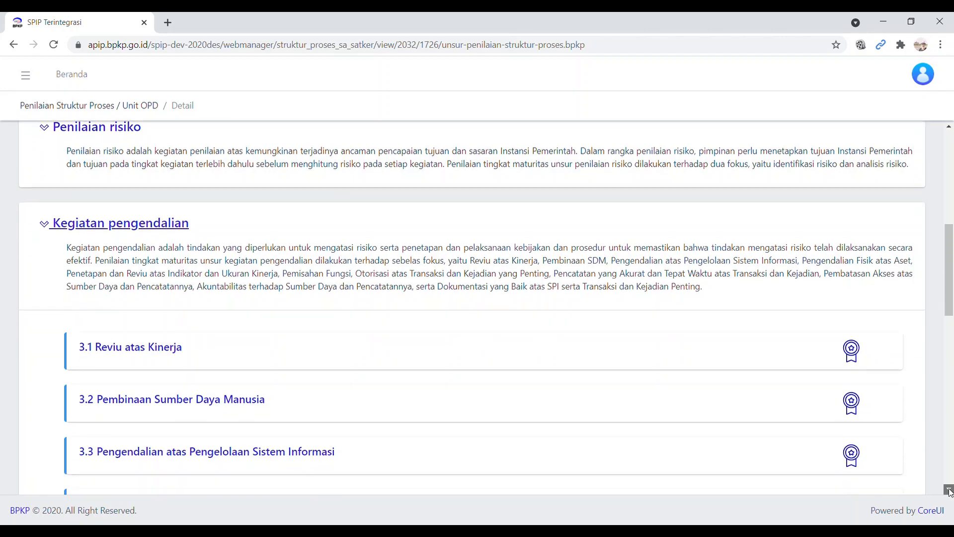
{"action": "left_click", "coordinate": [949, 490]}
{"action": "left_click", "coordinate": [949, 489]}
{"action": "left_click", "coordinate": [949, 489]}
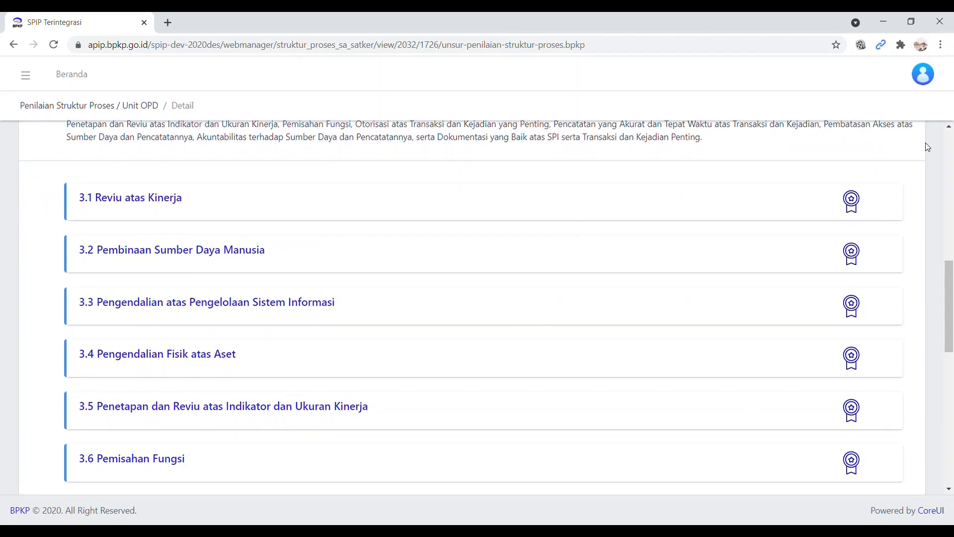
{"action": "left_click", "coordinate": [950, 141]}
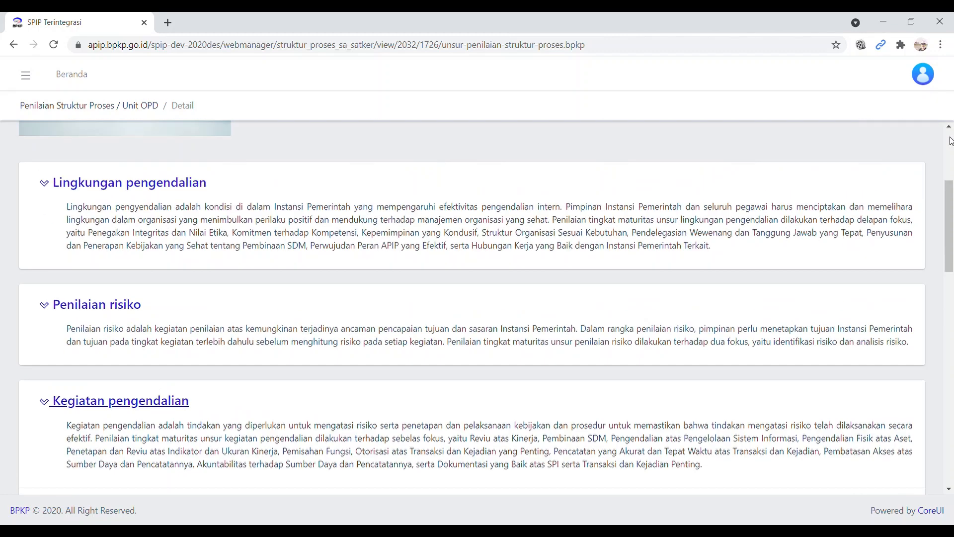
{"action": "left_click", "coordinate": [181, 405]}
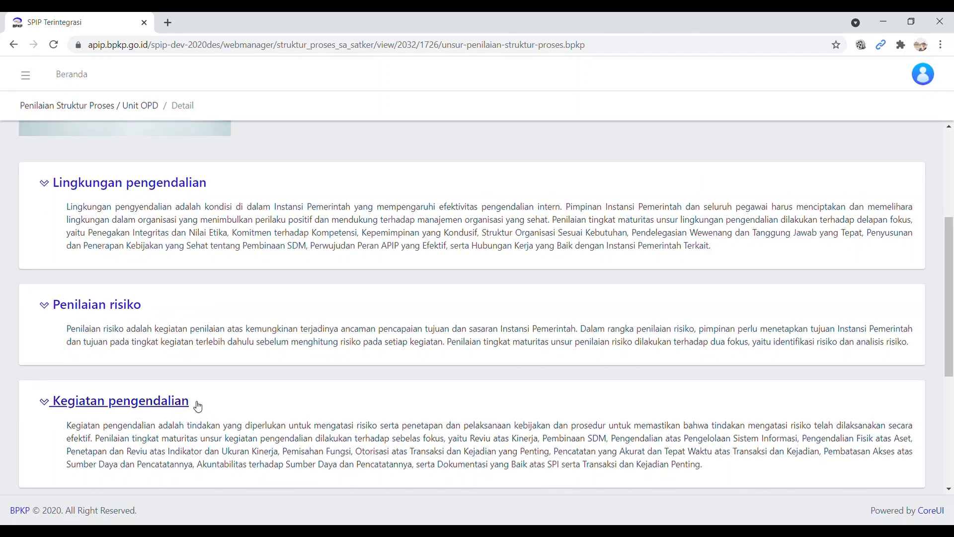
Return from the structure and process assessment through the Pelaksanaan page and Daftar Satker to the main Penilaian Mandiri list.
{"action": "left_click", "coordinate": [950, 461]}
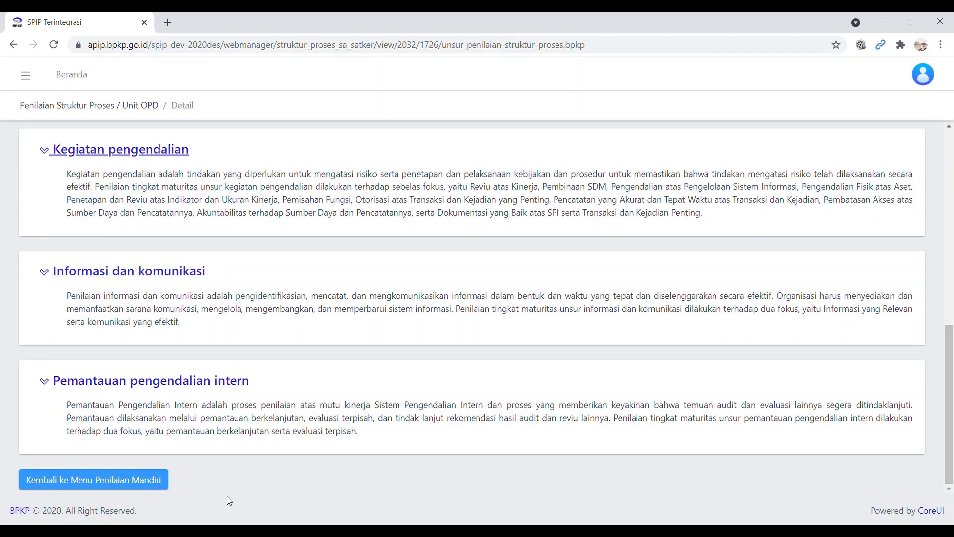
{"action": "left_click", "coordinate": [139, 481]}
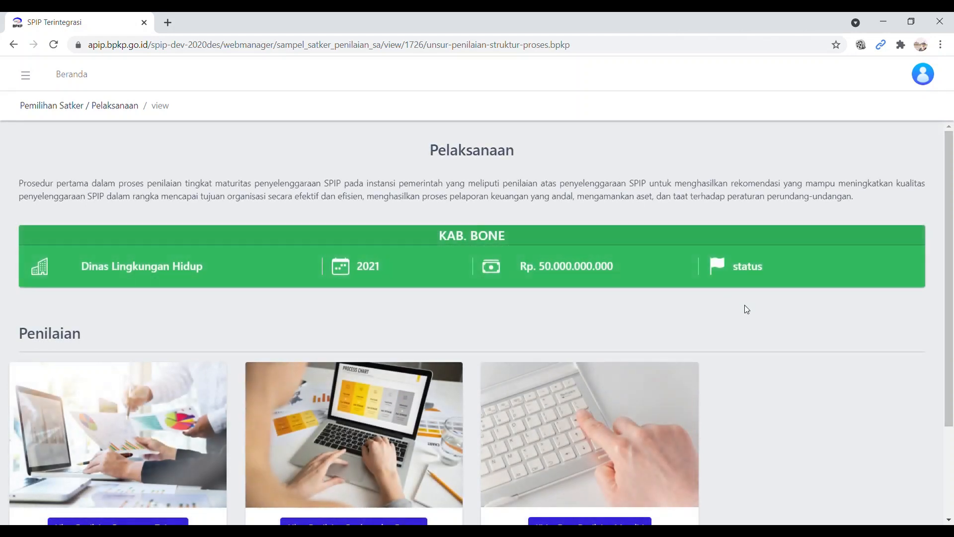
{"action": "scroll", "coordinate": [951, 469], "scroll_direction": "down", "scroll_amount": 3}
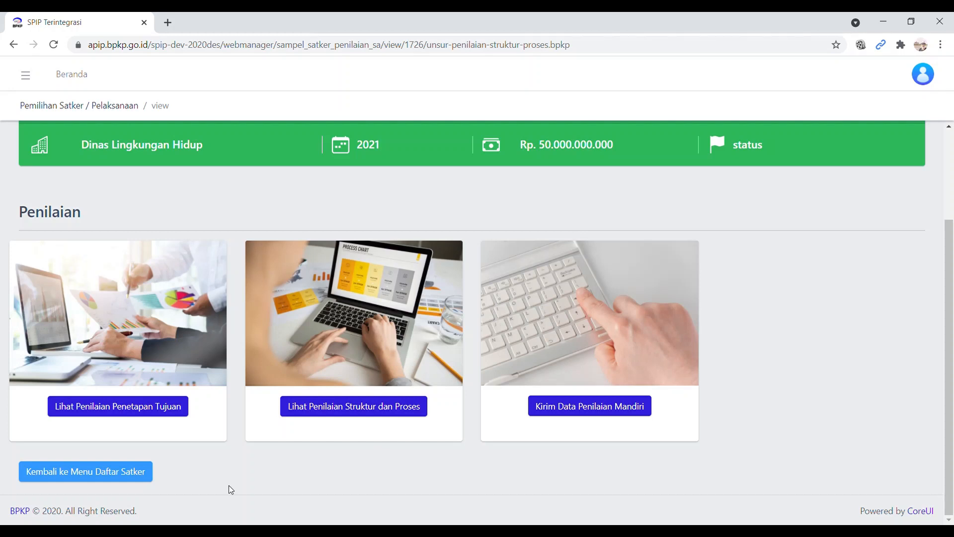
{"action": "left_click", "coordinate": [113, 472]}
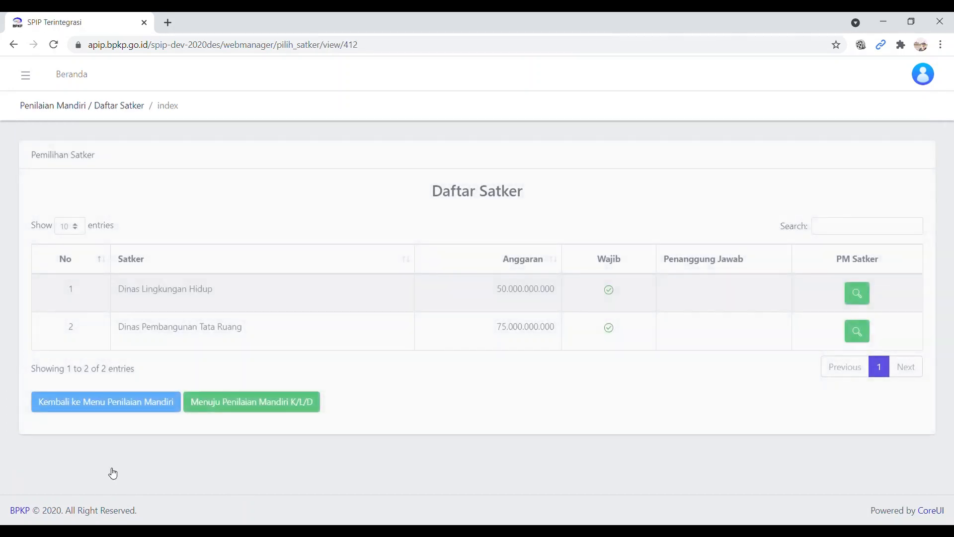
{"action": "left_click", "coordinate": [114, 406]}
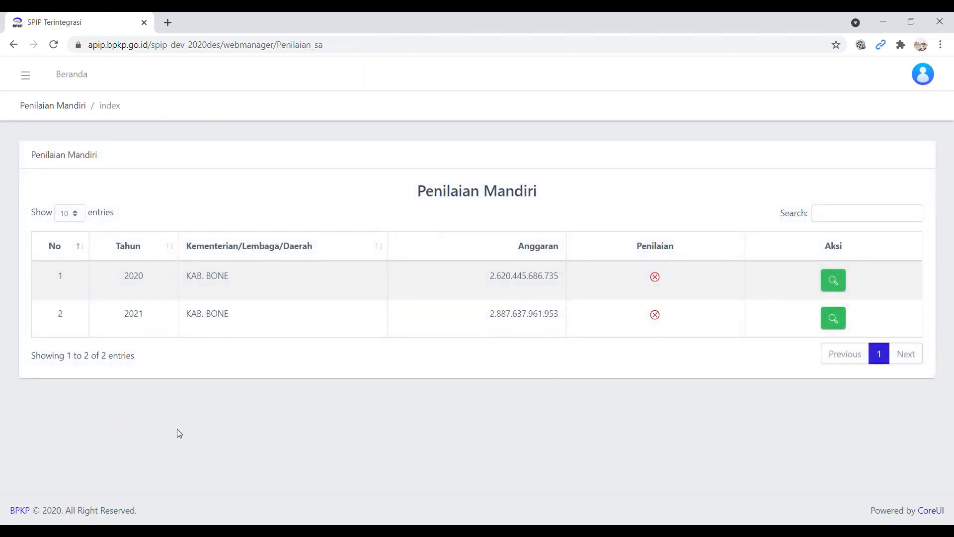